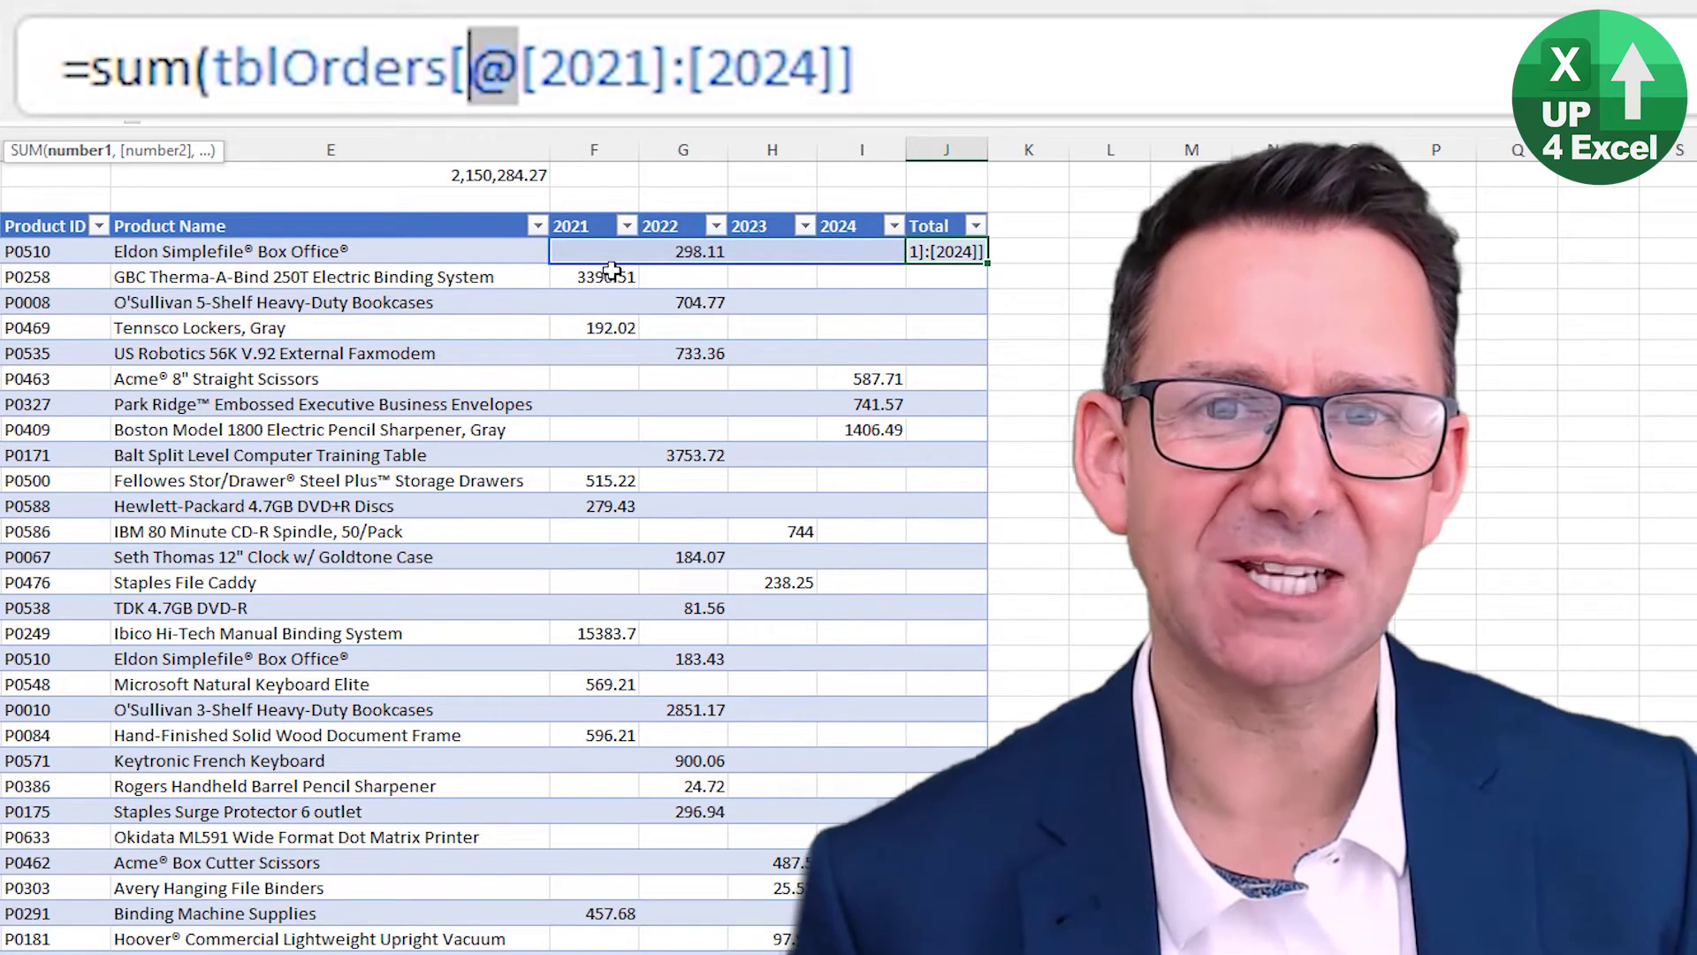
click(878, 68)
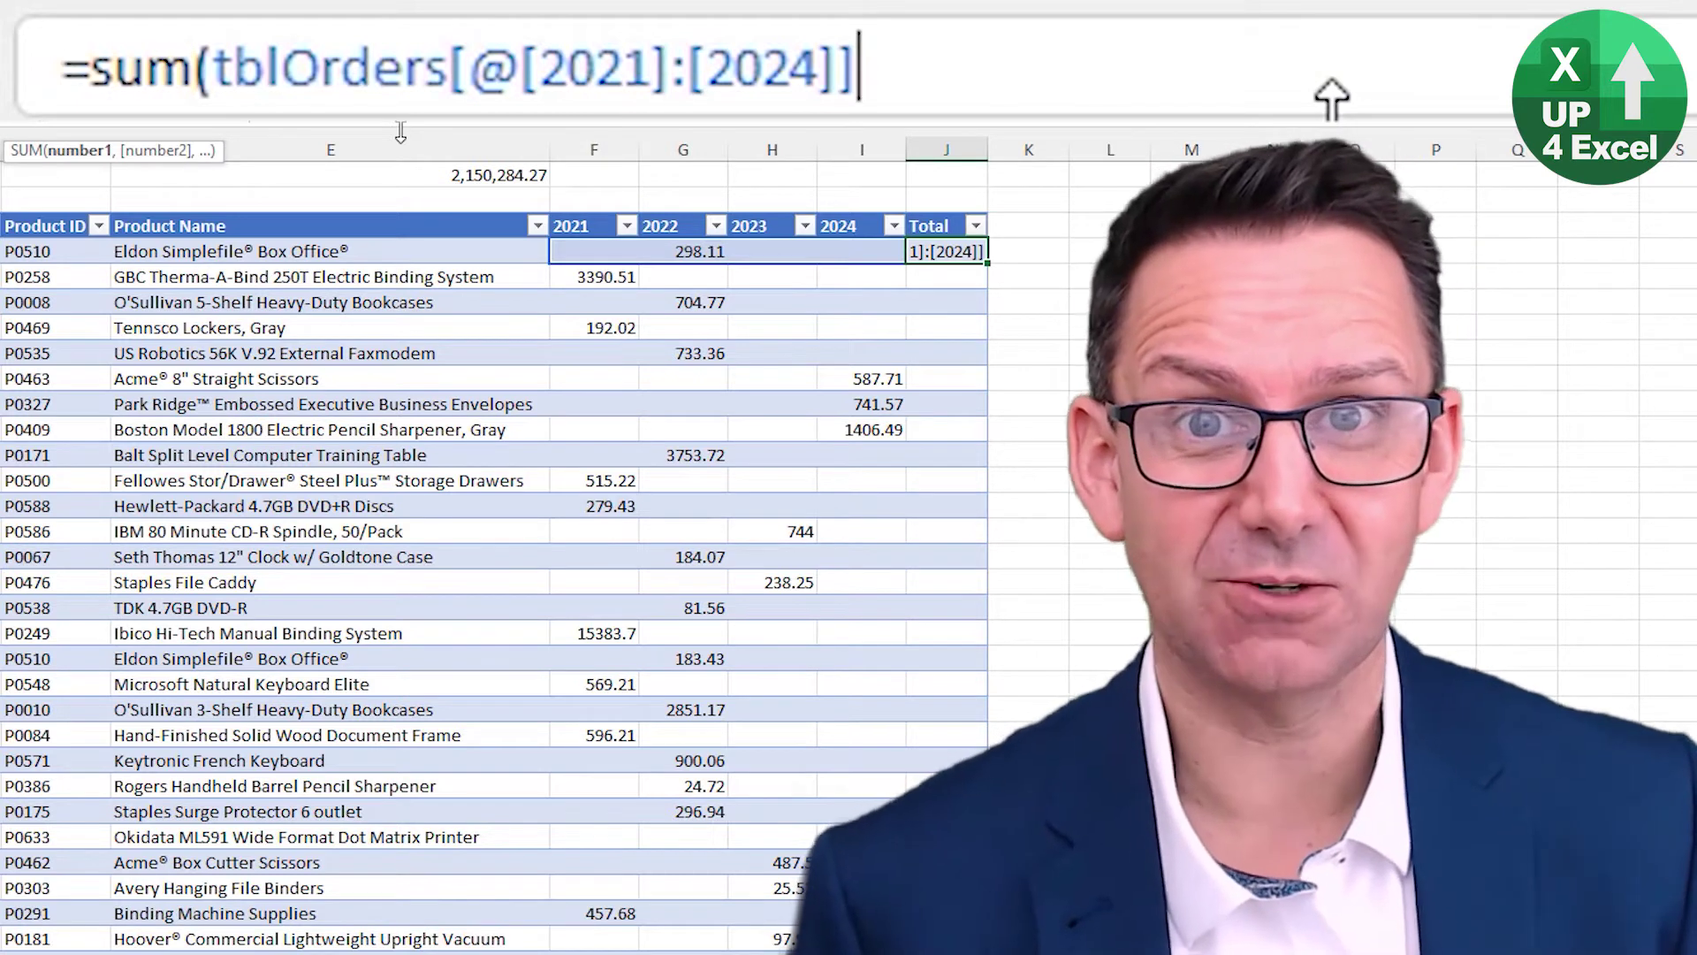
key(shift+Left)
key(shift+Left)
key(shift+Left)
key(shift+Left)
key(shift+Left)
key(shift+Left)
key(shift+Left)
key(shift+Left)
key(shift+Left)
key(shift+Left)
key(shift+Left)
key(shift+Left)
key(shift+Left)
key(shift+Left)
key(shift+Left)
key(shift+Left)
key(shift+Left)
key(shift+Left)
key(shift+Left)
key(shift+Left)
key(BackSpace)
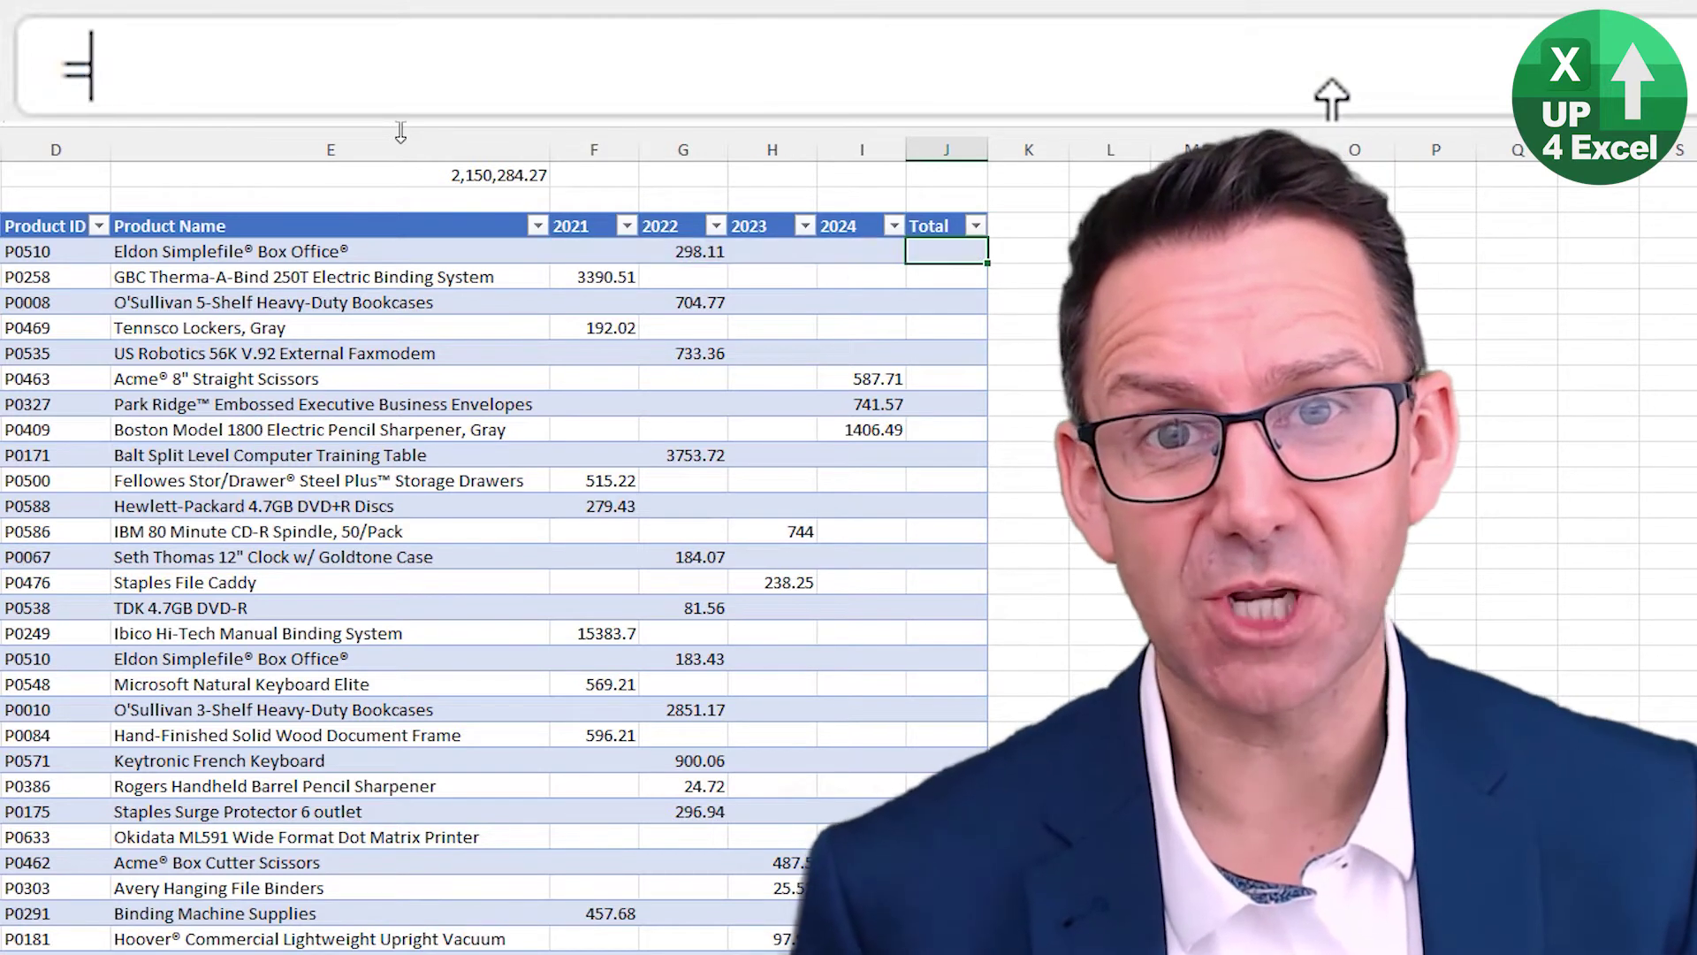
click(581, 254)
text(+)
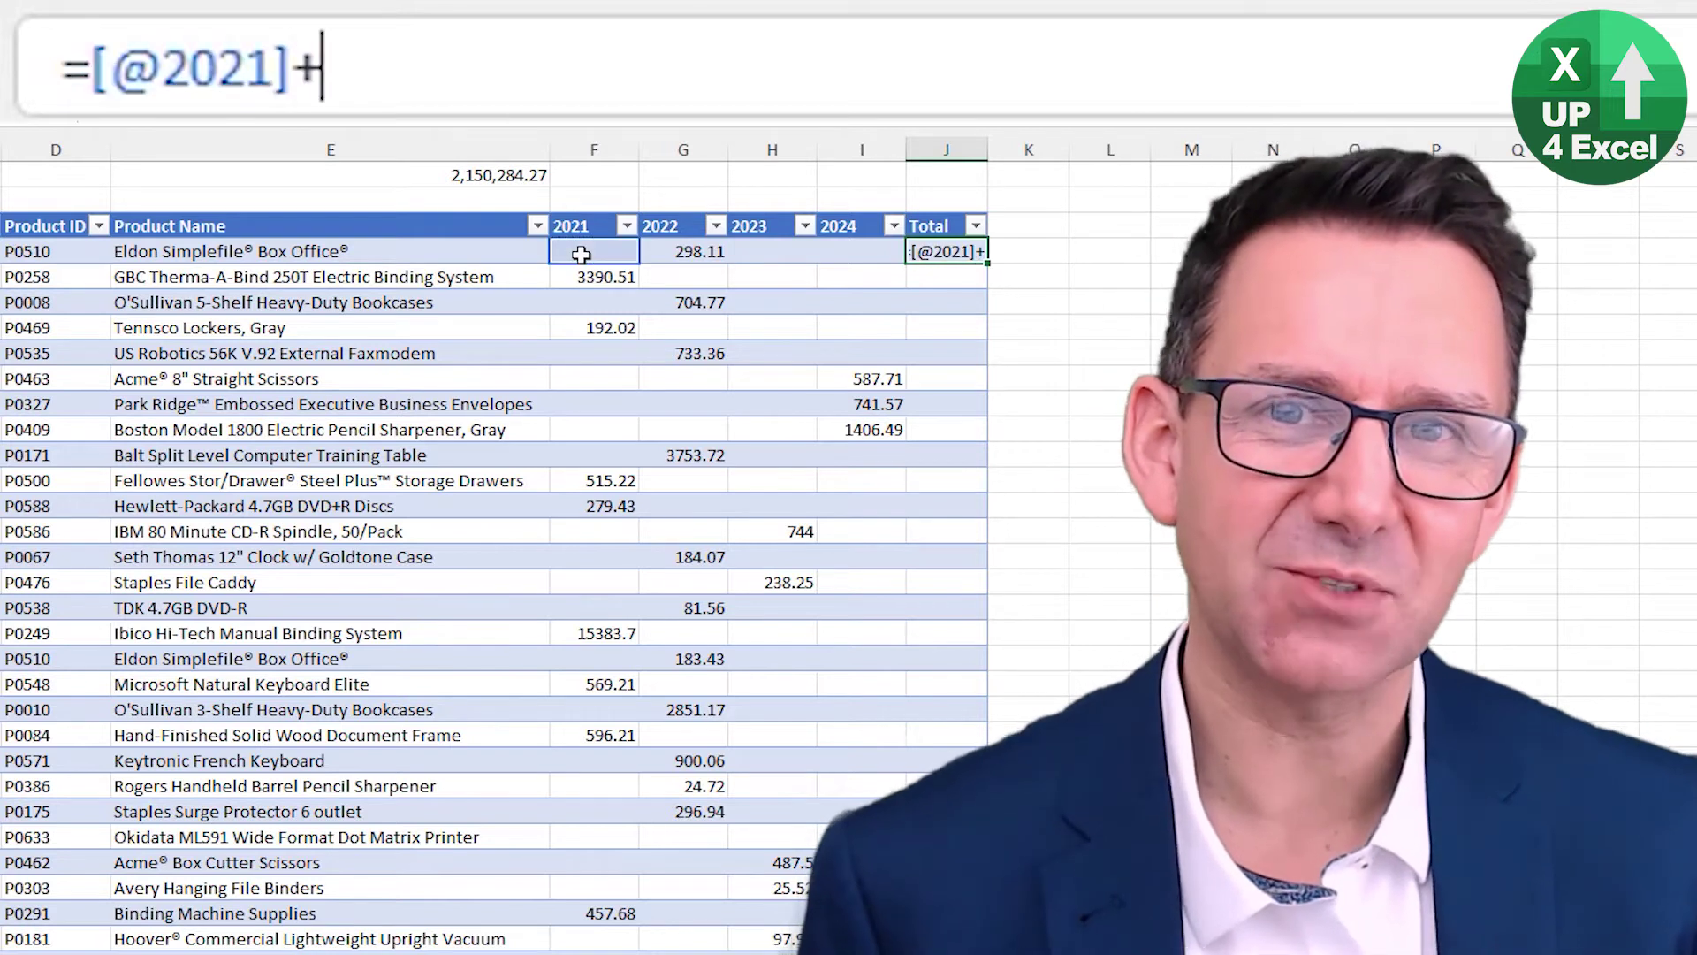
click(694, 247)
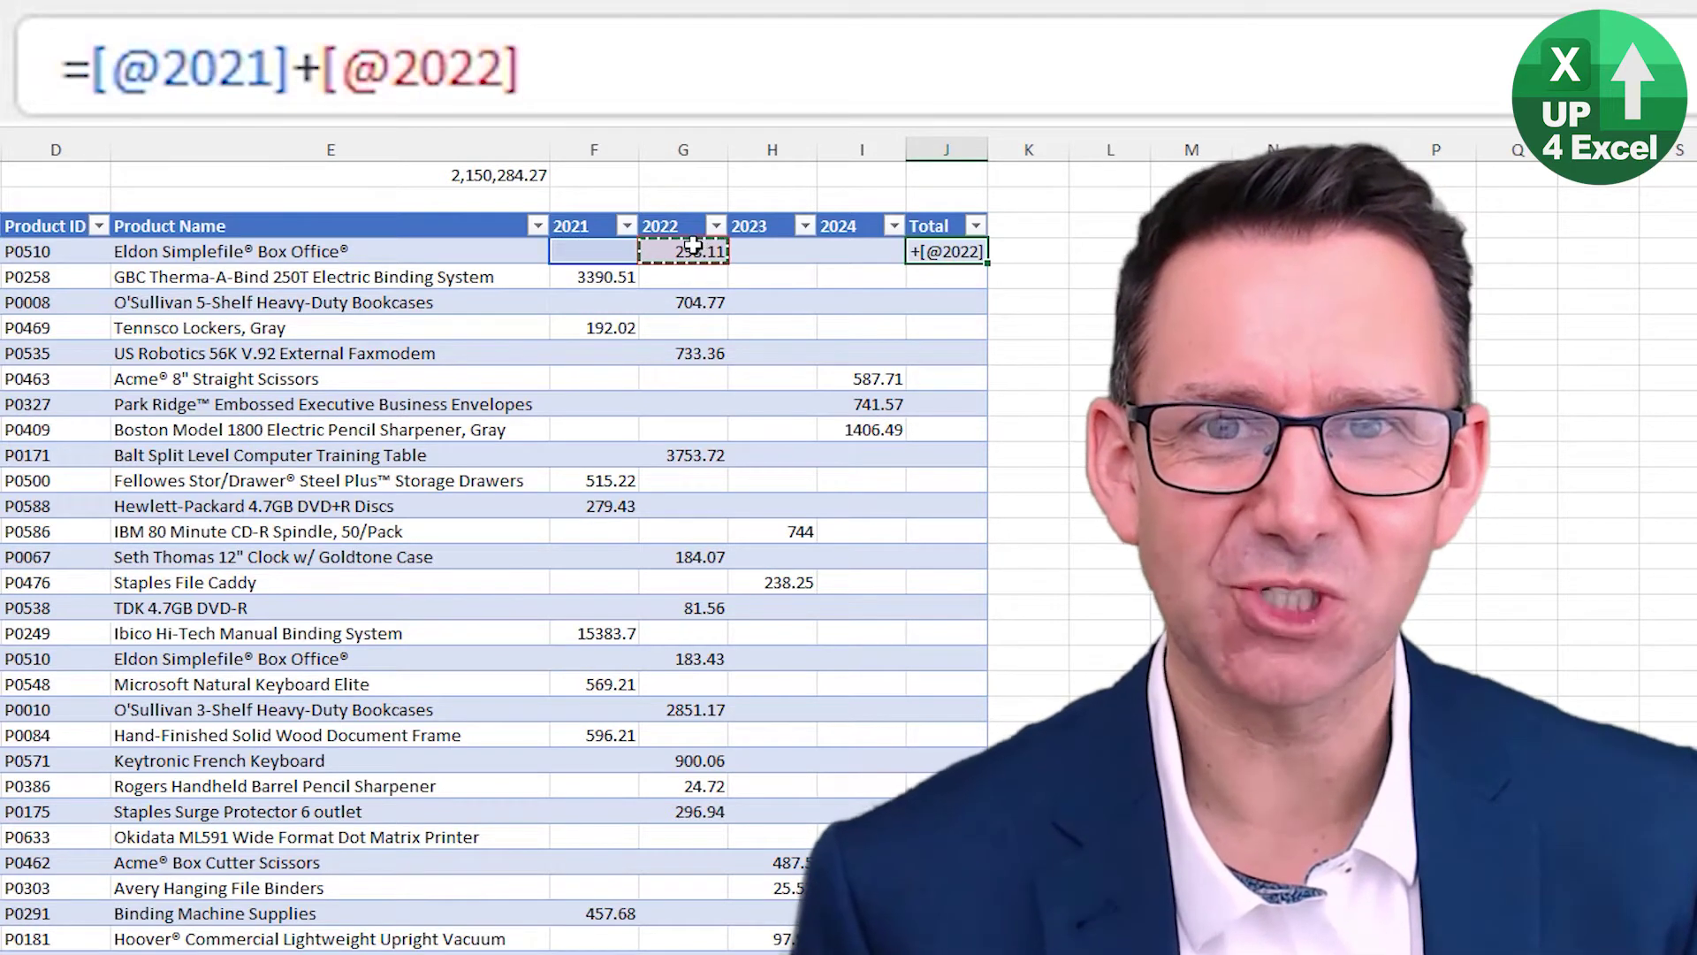
text(+)
click(762, 249)
text(+)
click(827, 251)
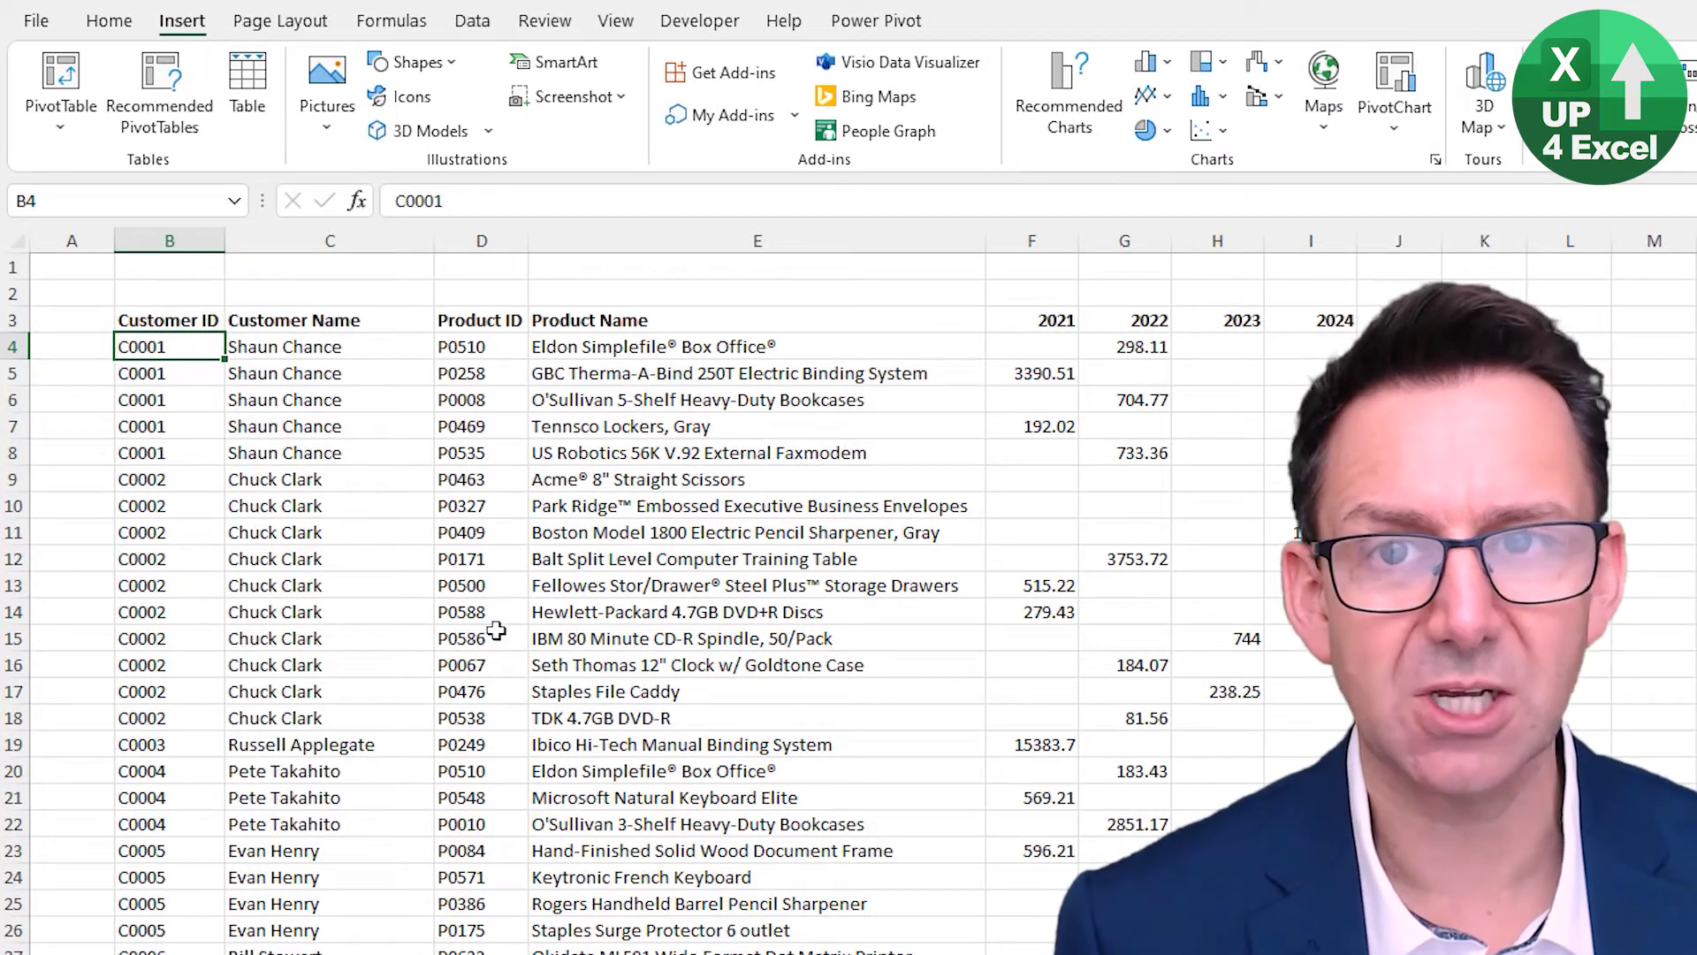
Convert the order data B3:I4078 into a table with headers, named Table1
click(247, 87)
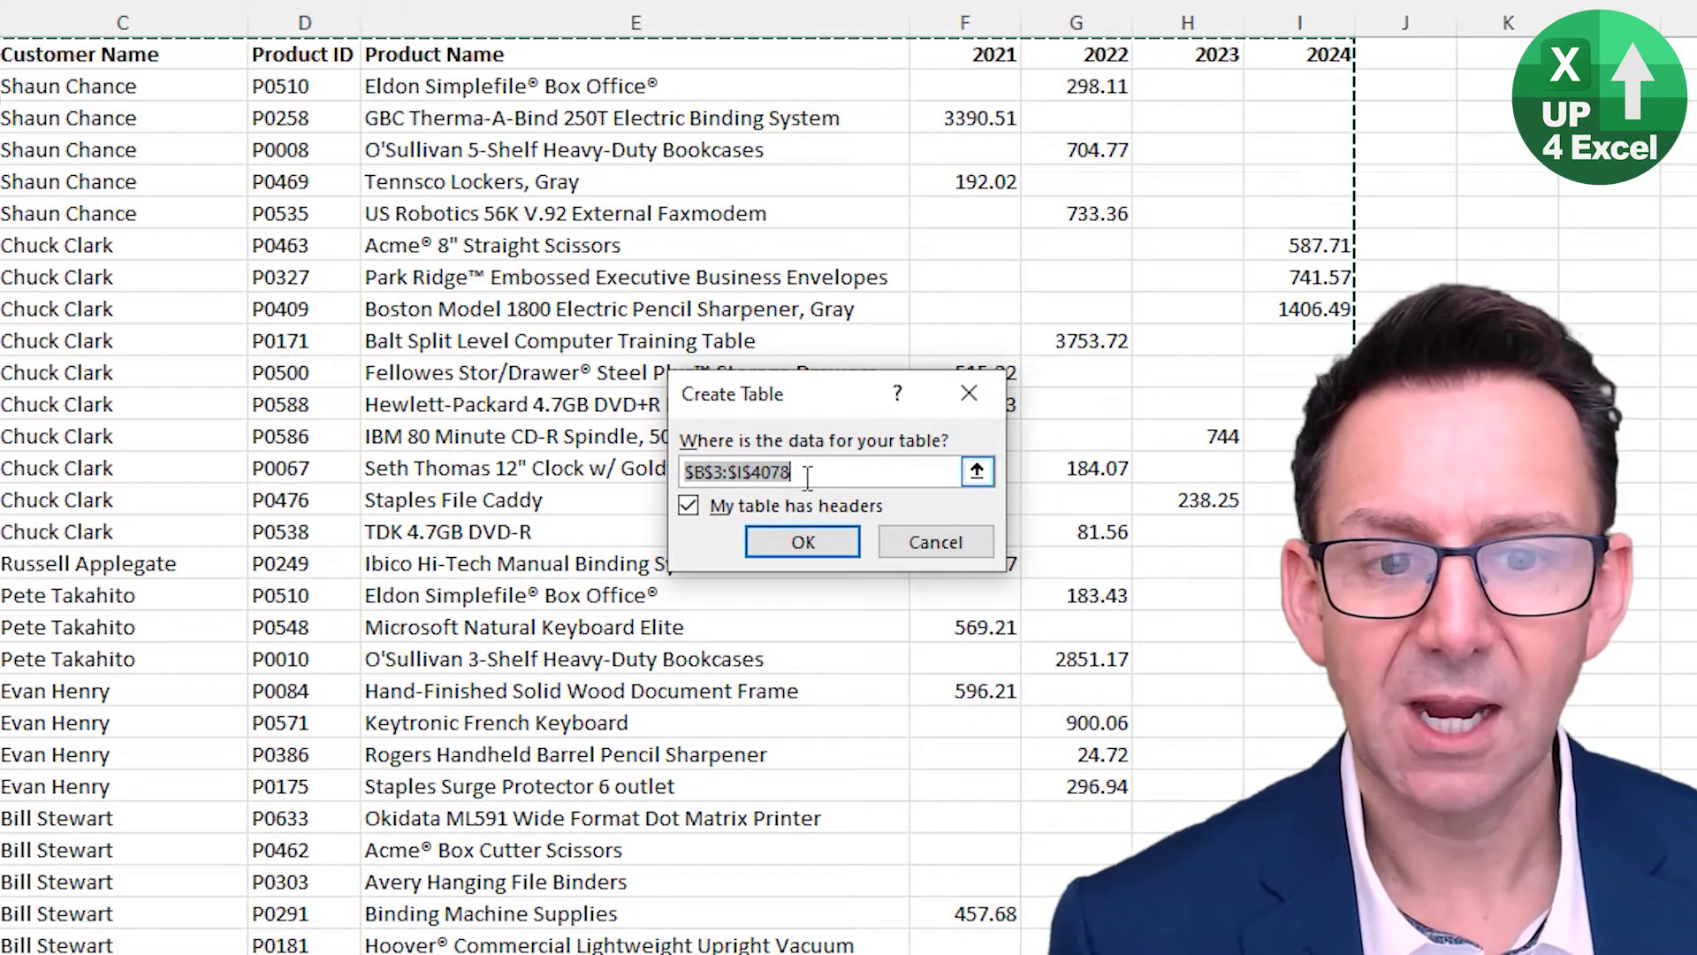
click(688, 506)
click(688, 506)
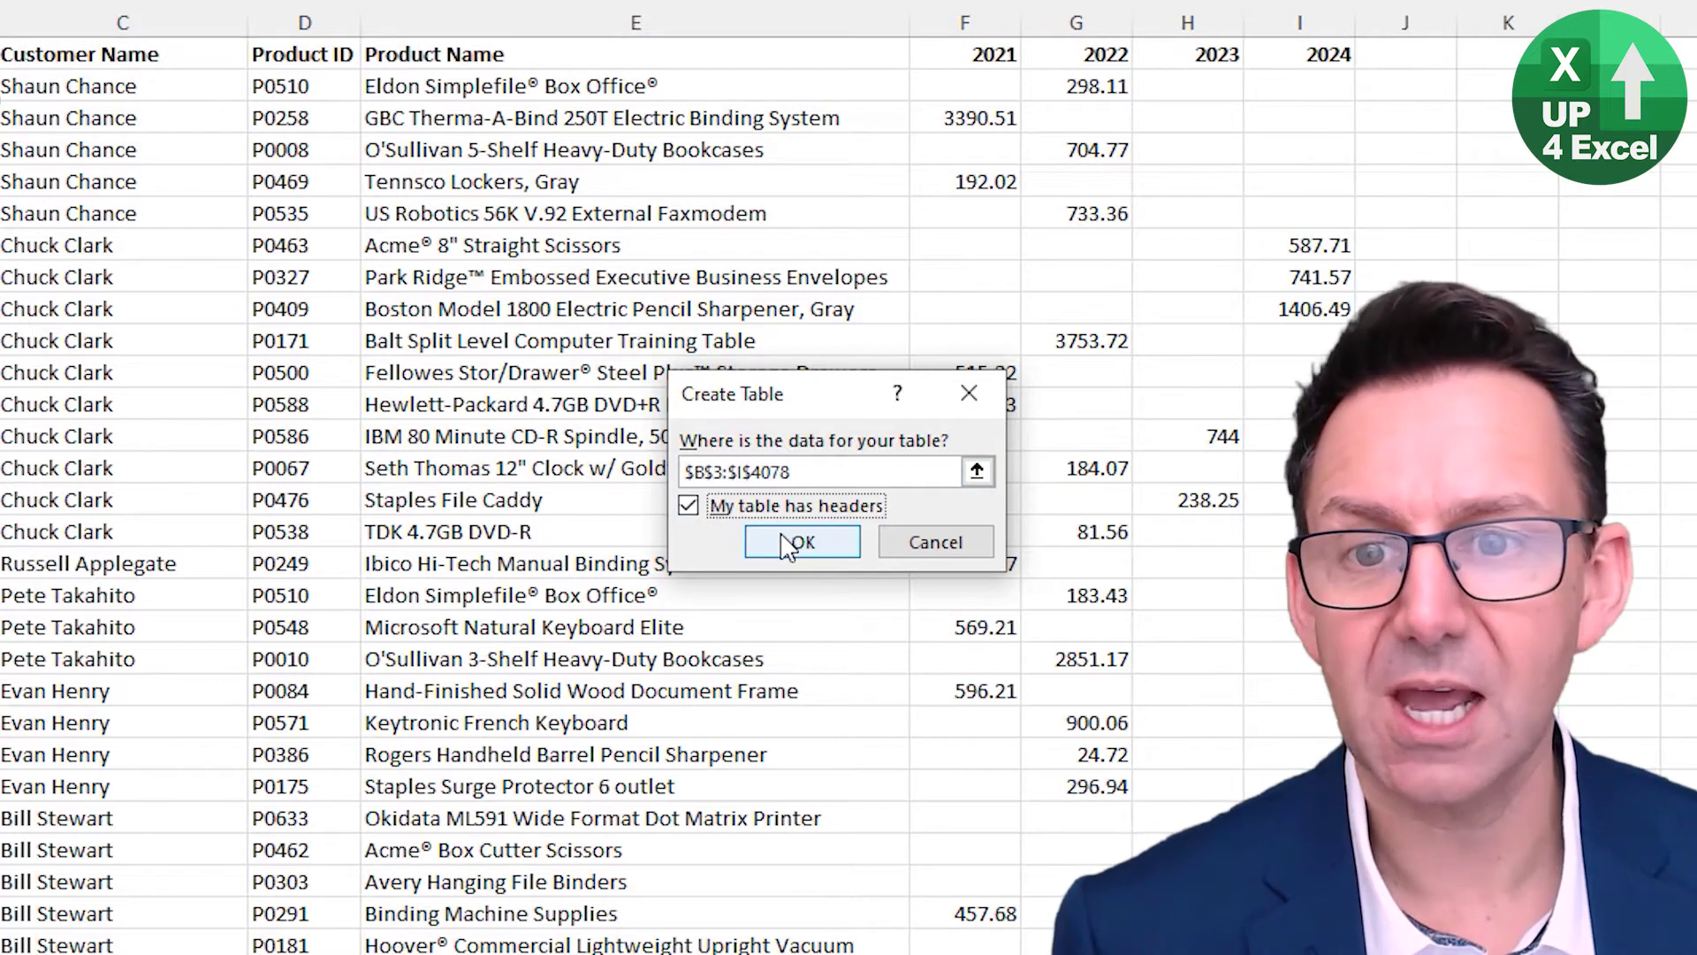
click(790, 544)
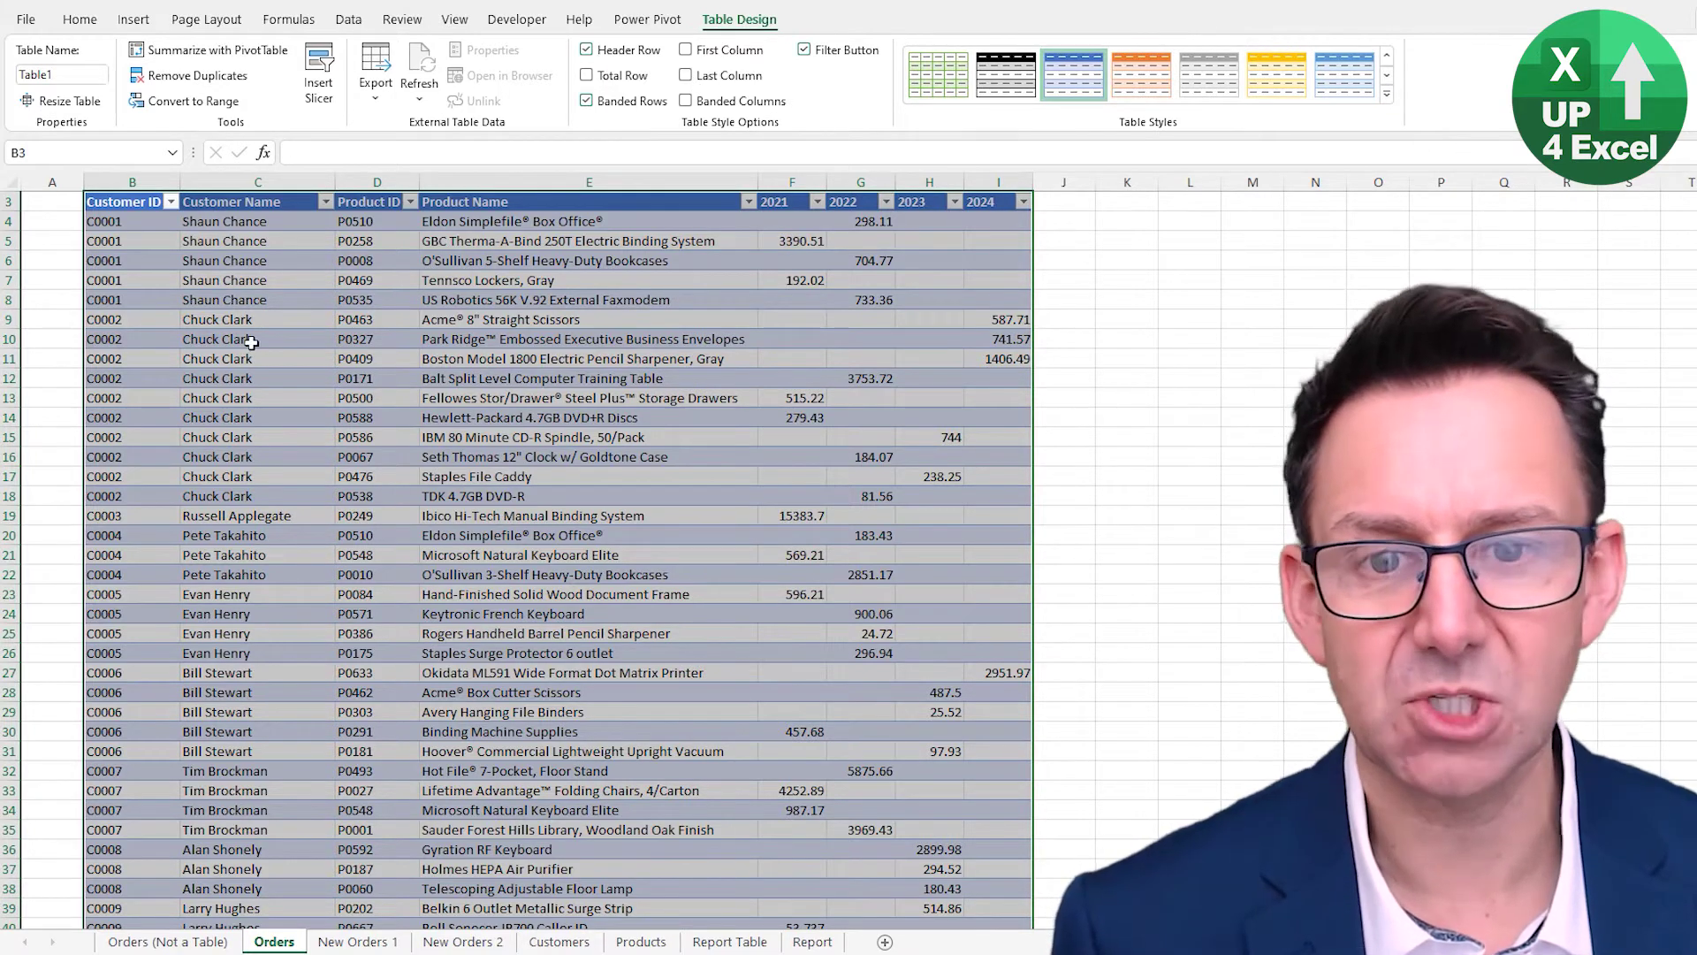
Explore the table's right-click Delete and Insert submenus for rows and columns
right_click(442, 295)
mouse_move(527, 547)
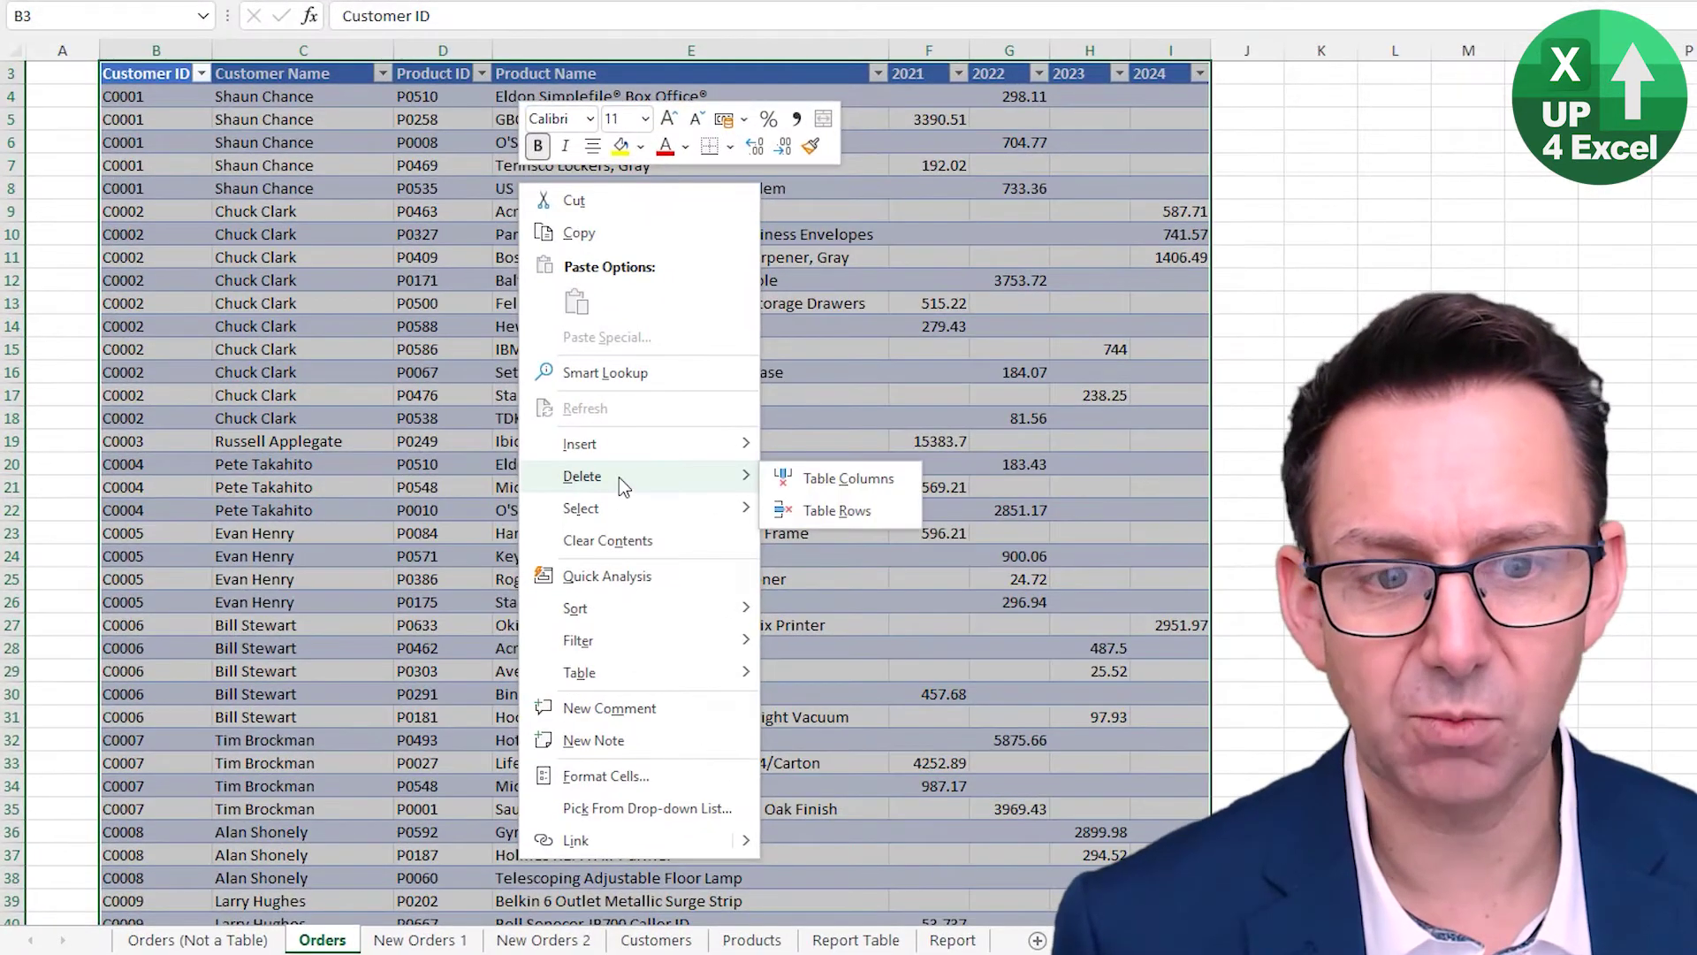
mouse_move(665, 503)
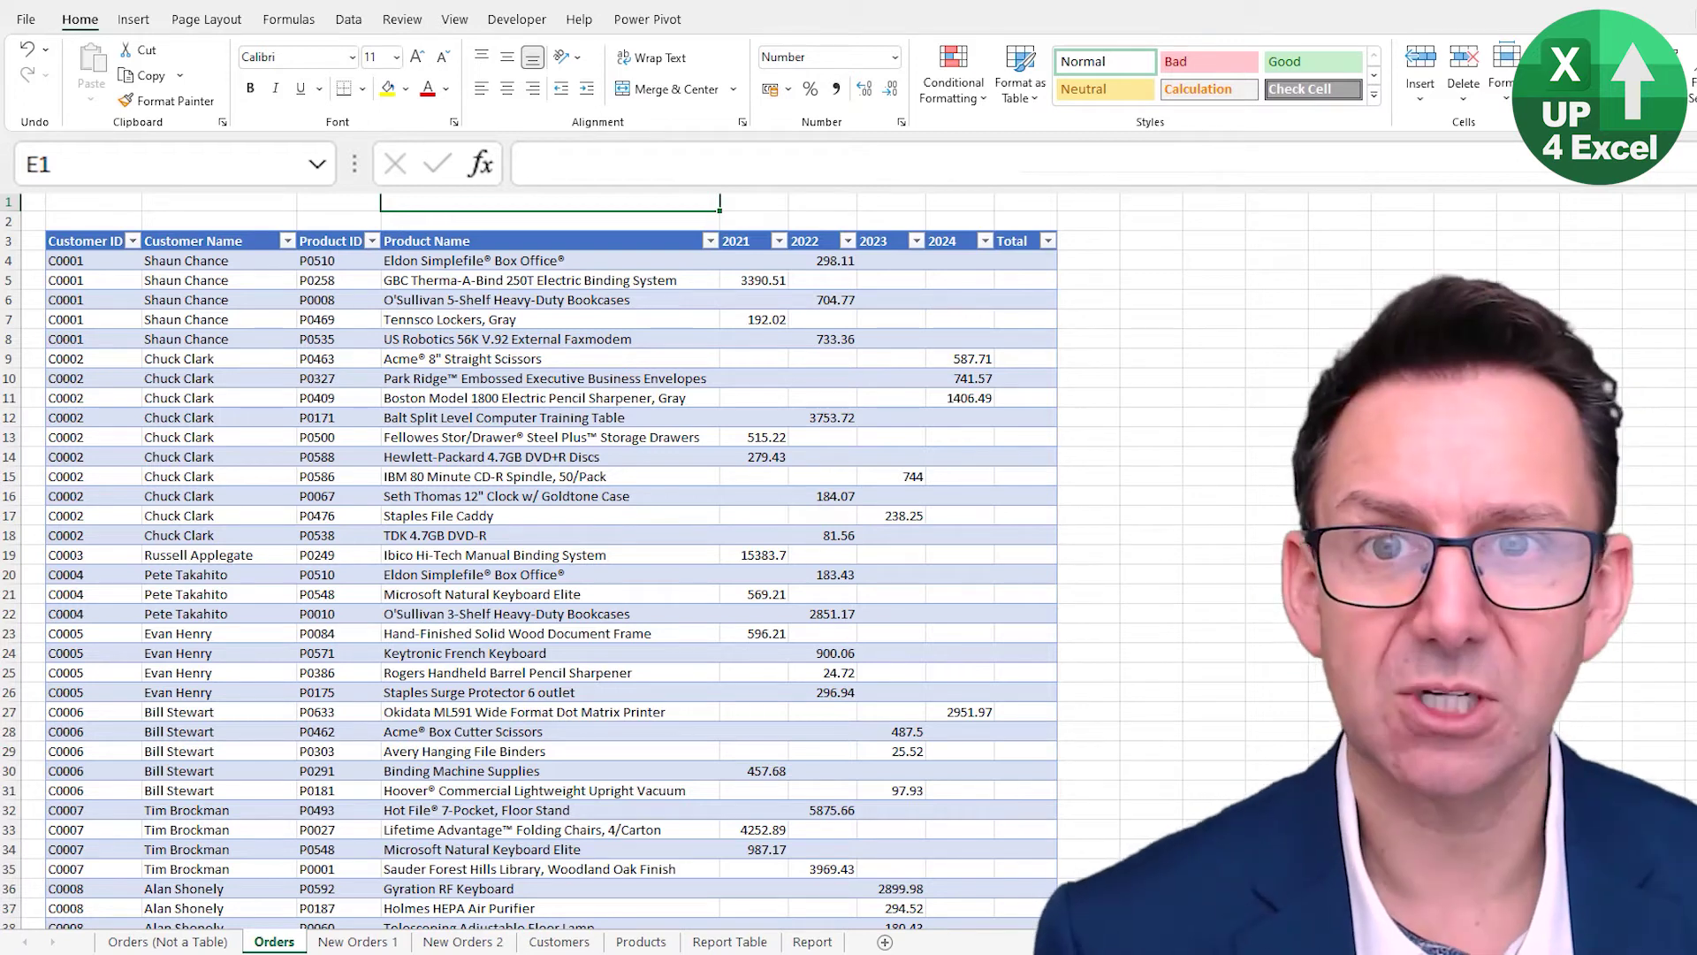
Enter =SUM(Table1[2022]) in E1 to total the whole 2022 column
text(=)
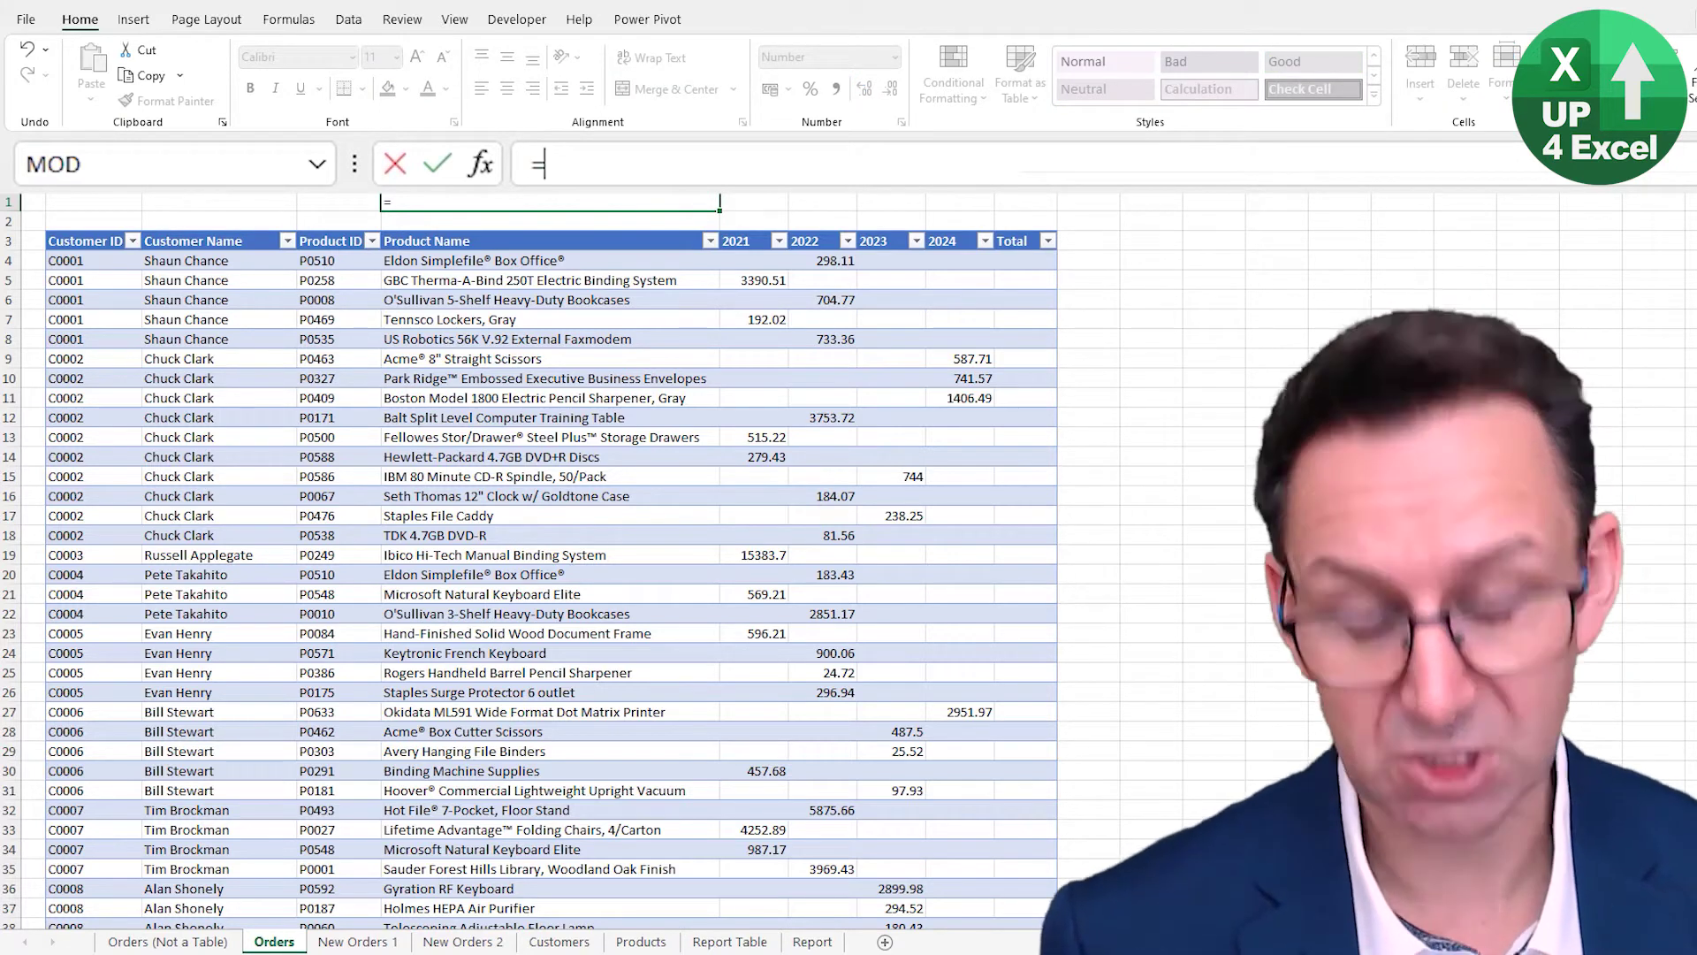
text(sum()
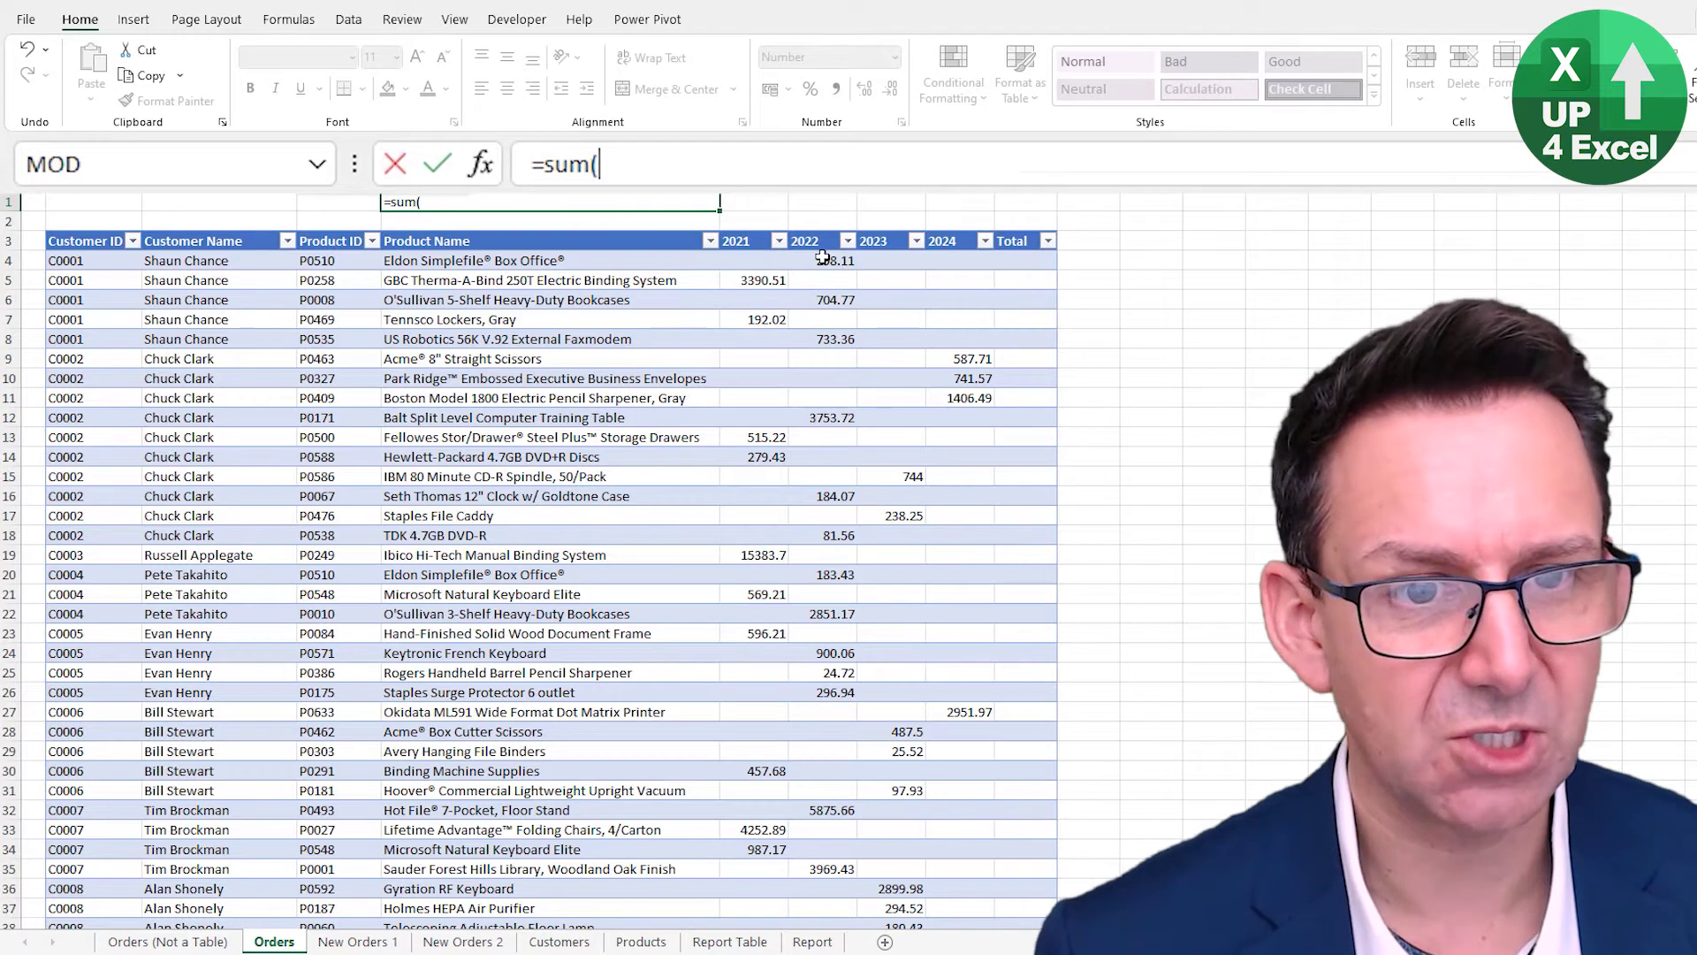
drag(822, 260, 826, 725)
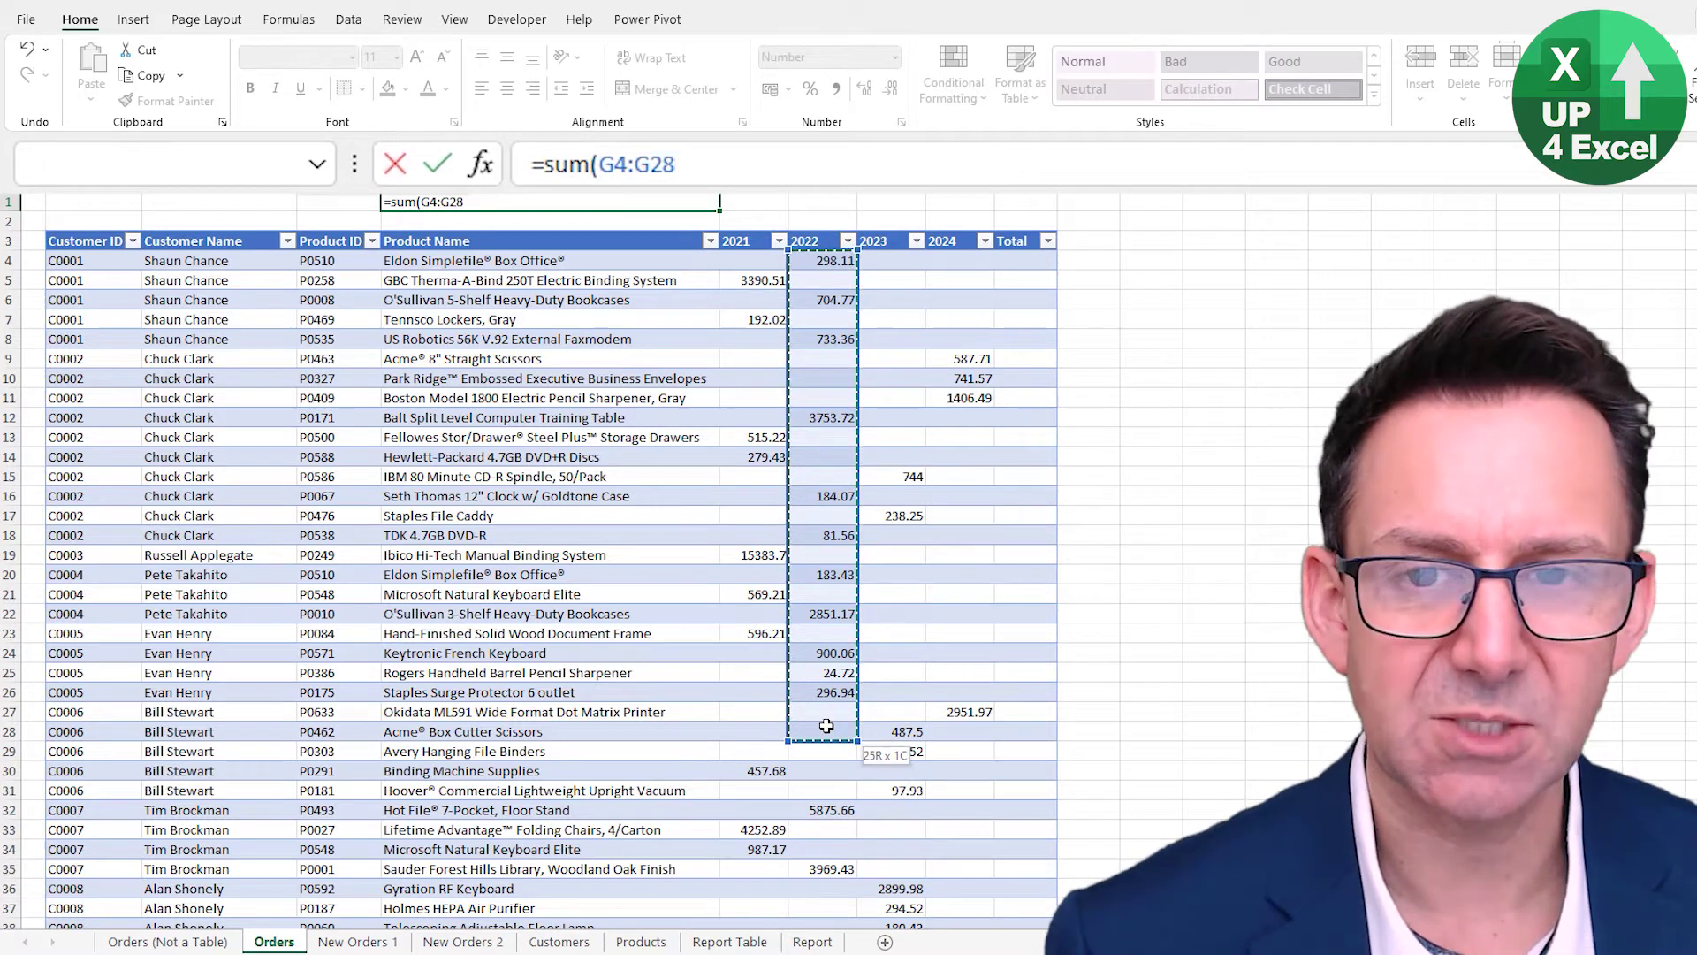
drag(825, 726, 826, 726)
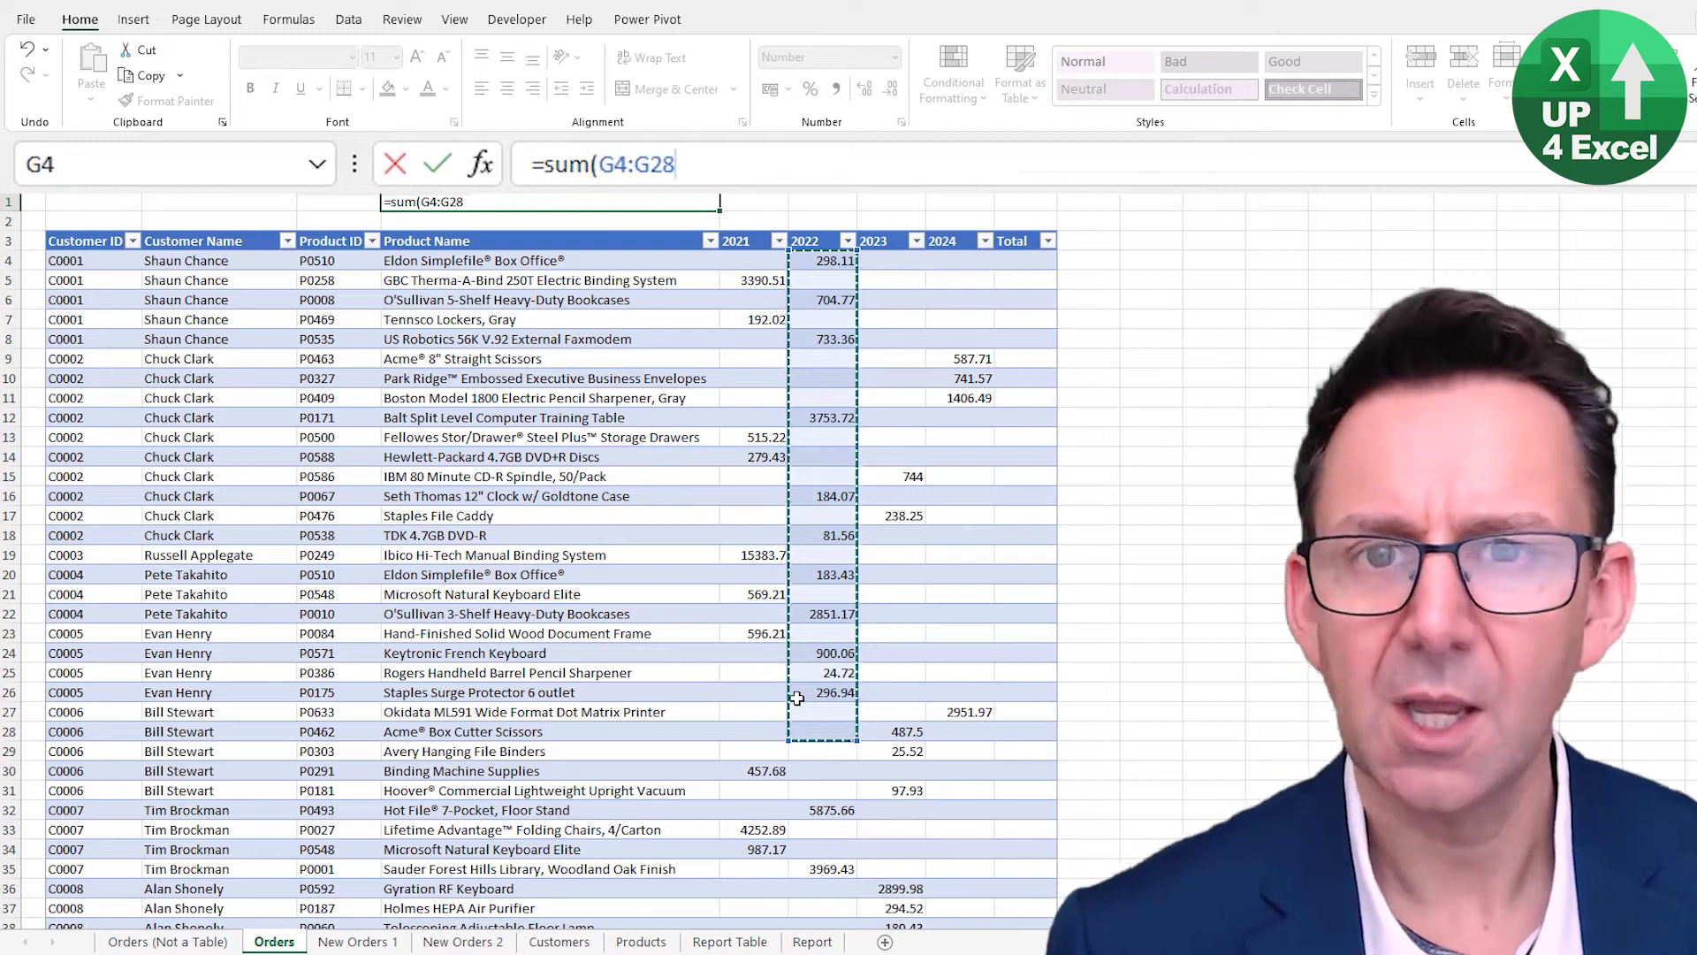
key(BackSpace)
key(BackSpace)
key(BackSpace)
key(BackSpace)
key(BackSpace)
key(BackSpace)
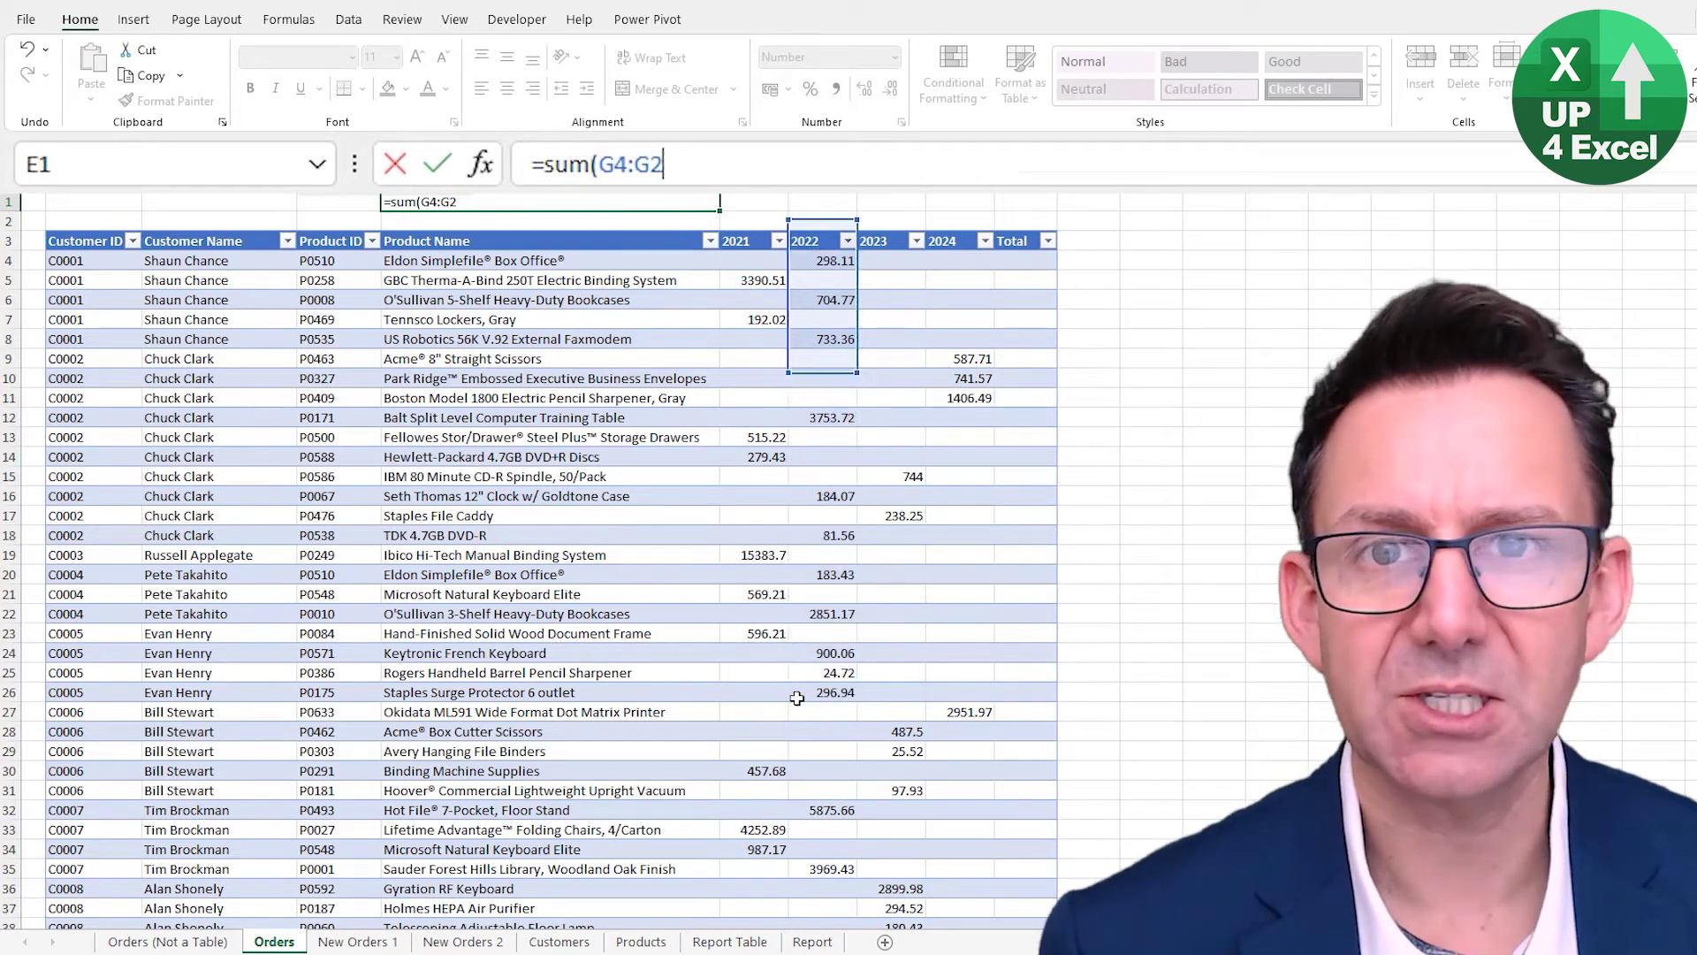
click(816, 230)
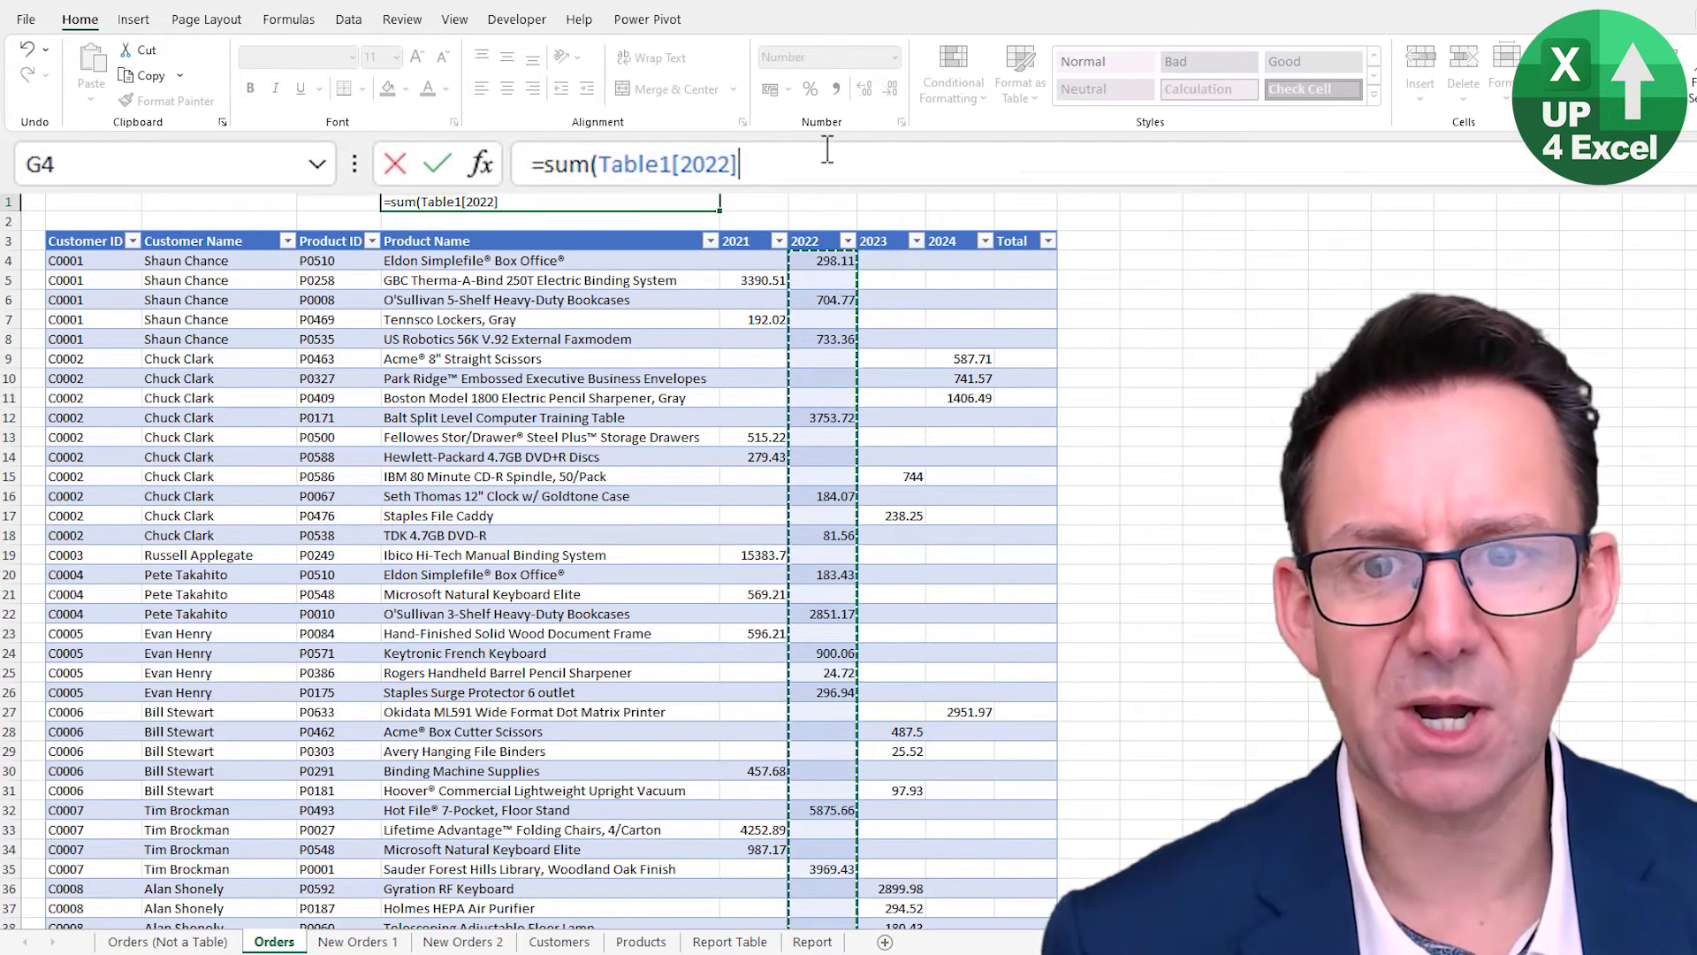
text())
key(Return)
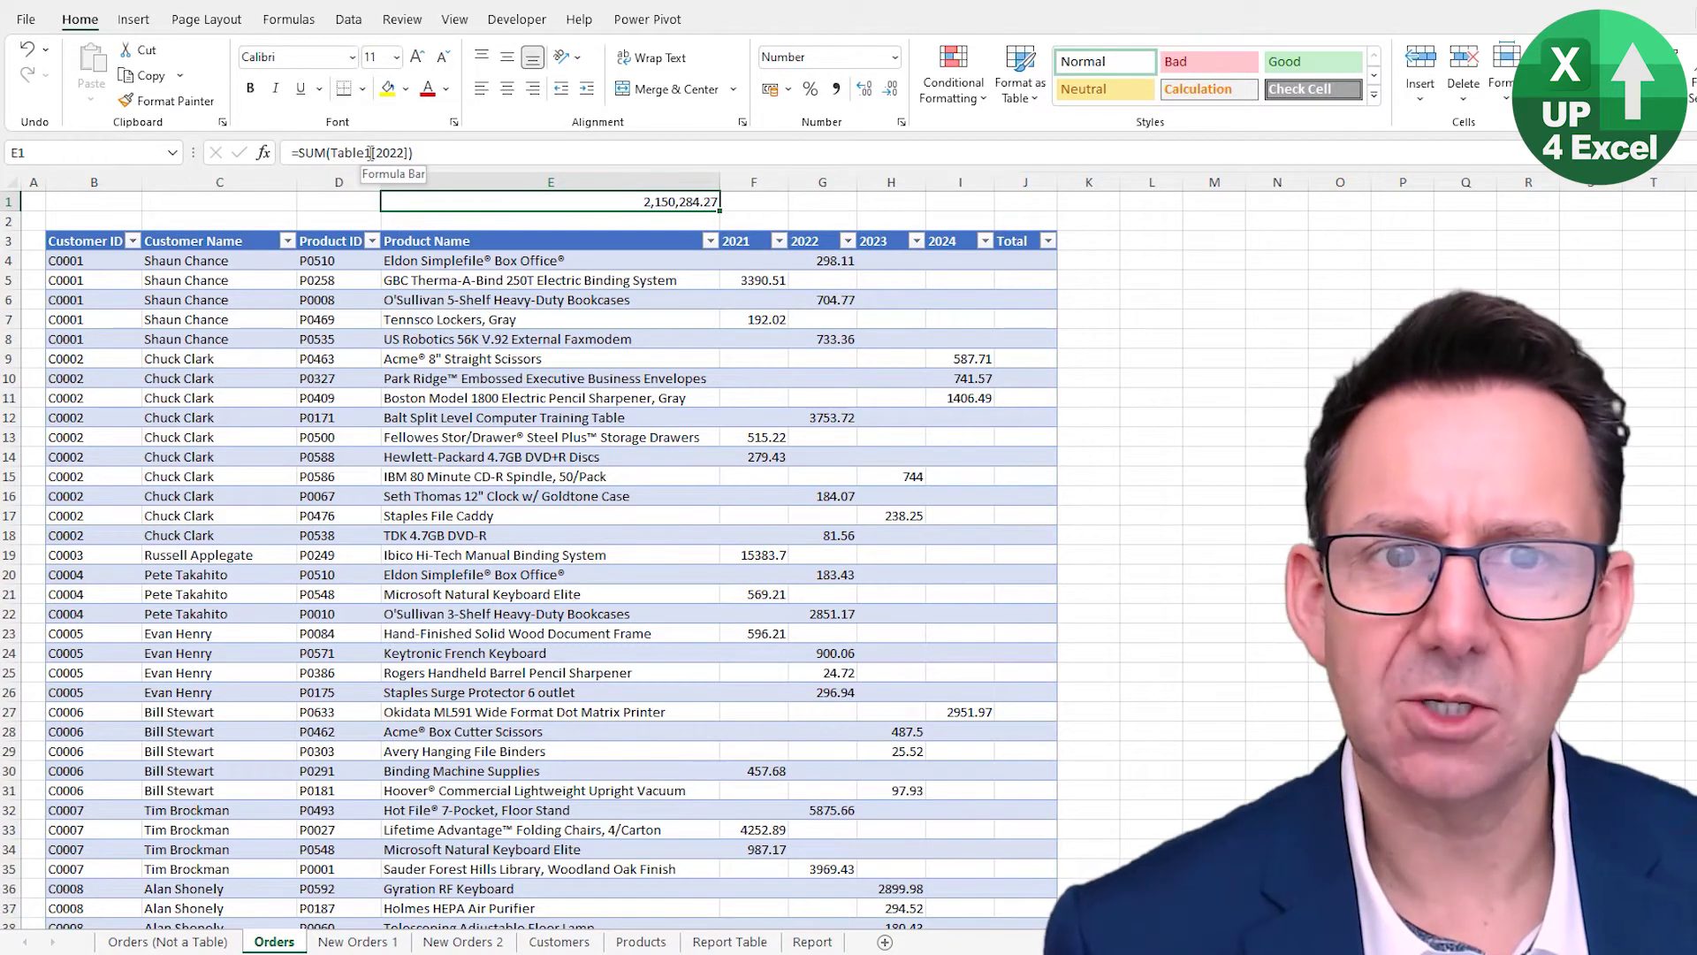
Rename the orders table from Table1 to tblOrders in Table Design
click(615, 250)
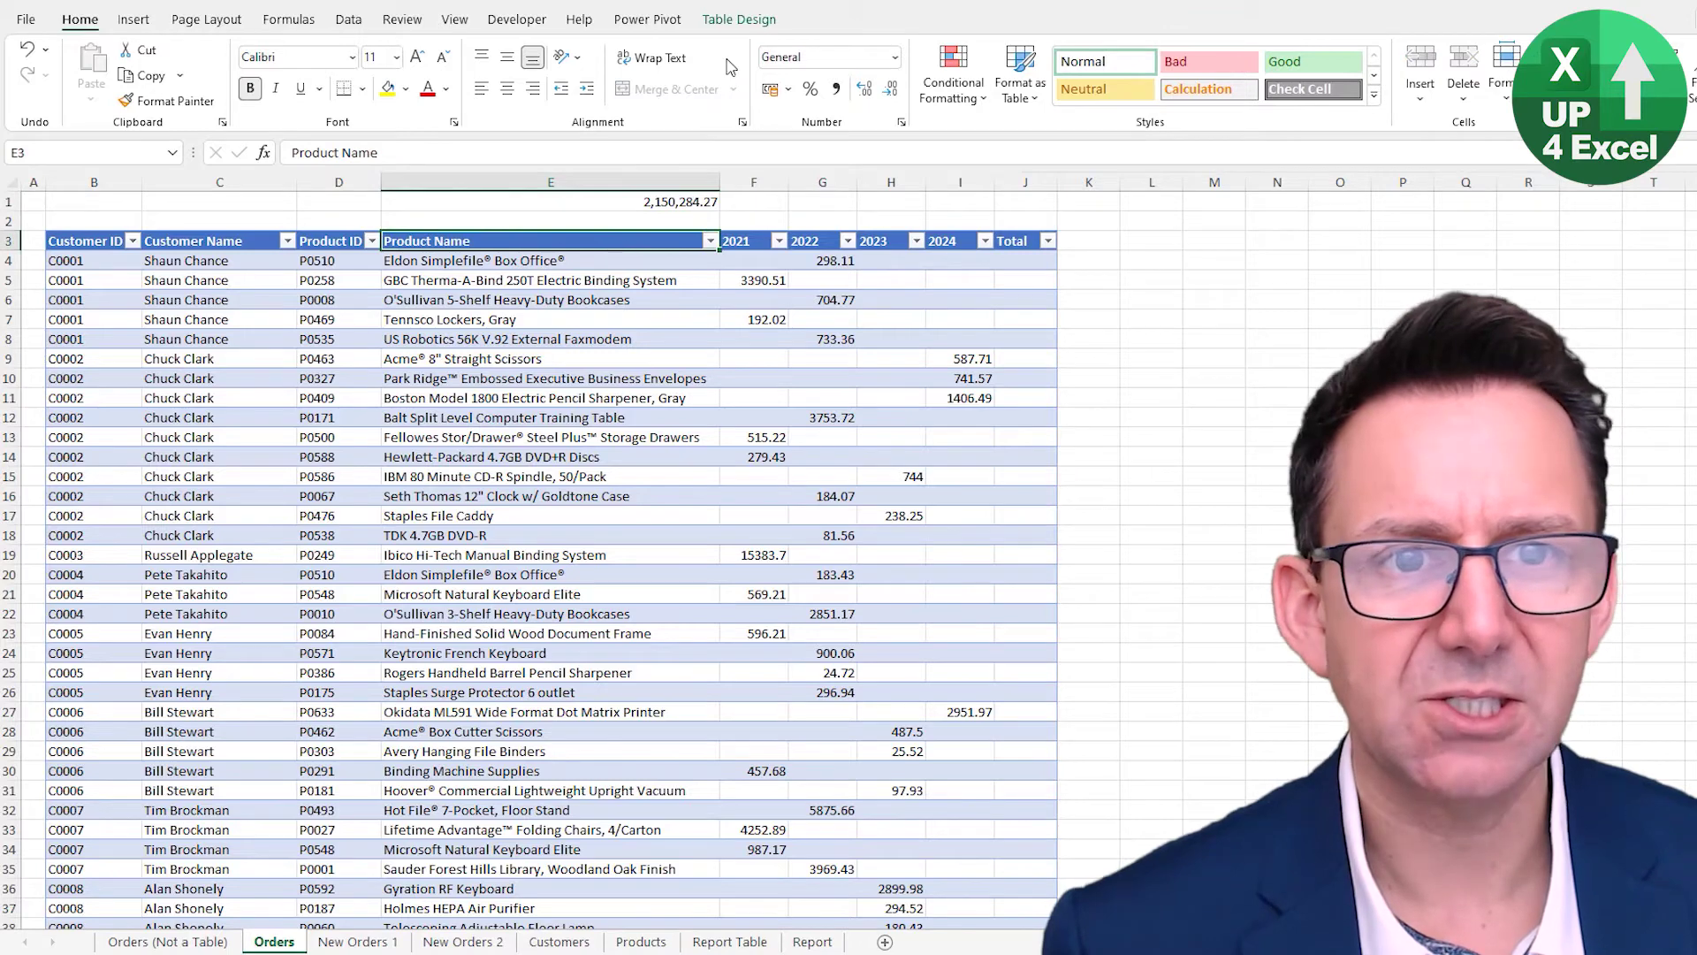
click(740, 19)
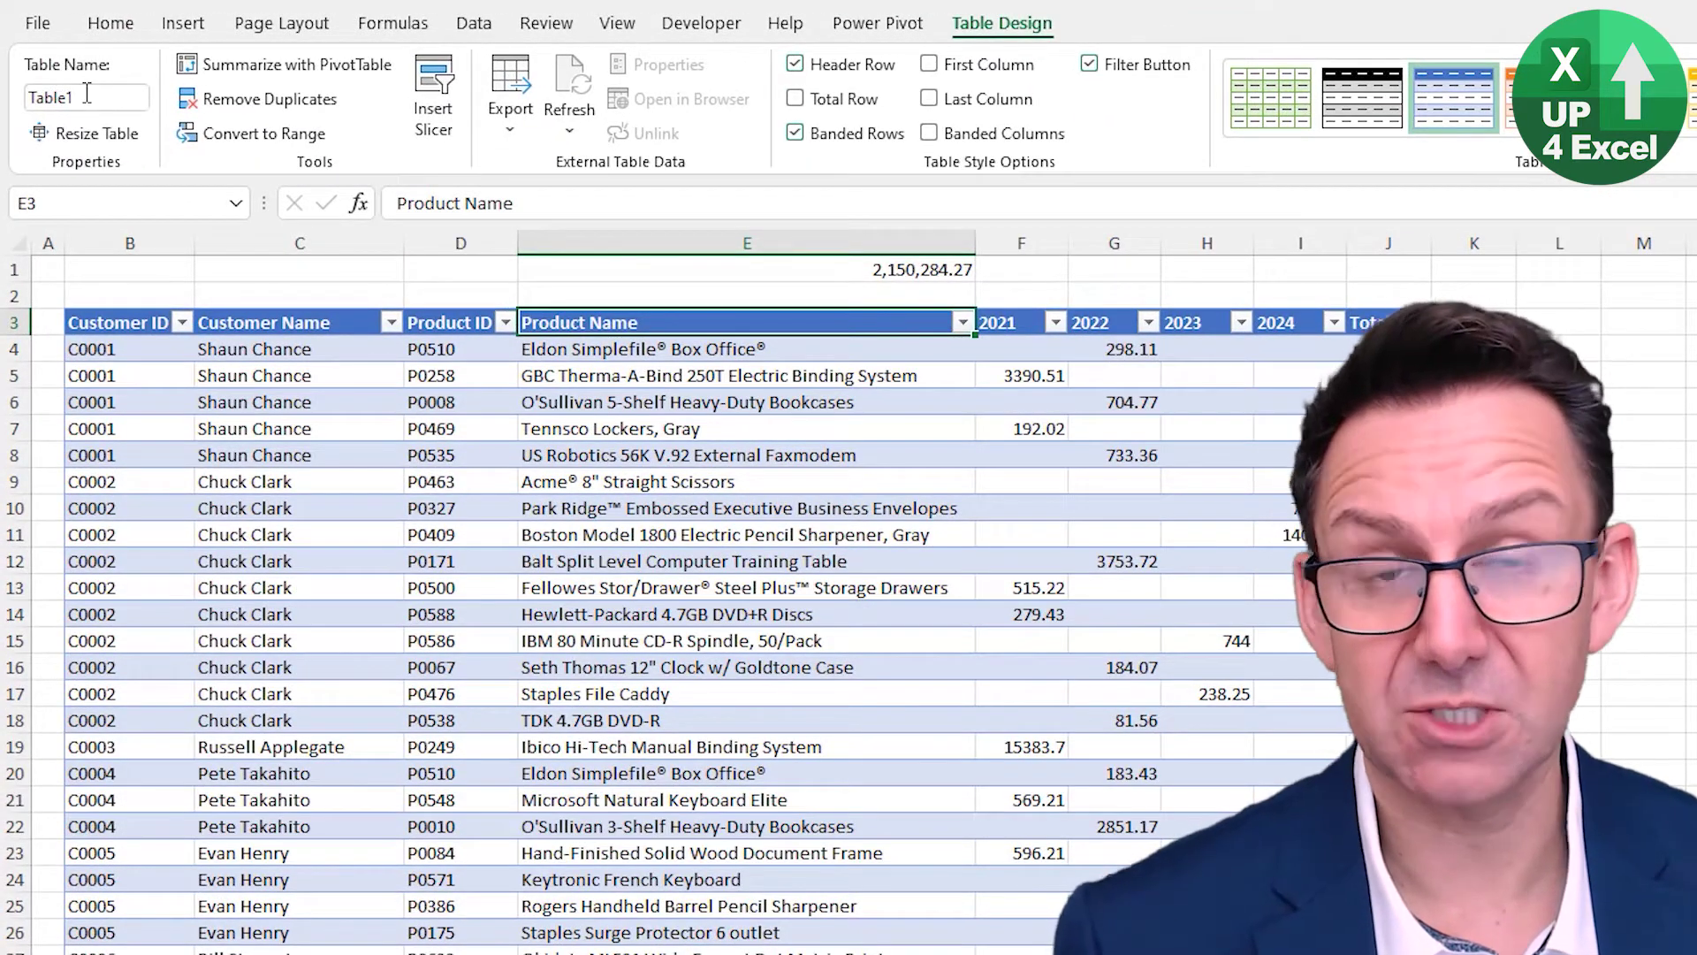
click(95, 96)
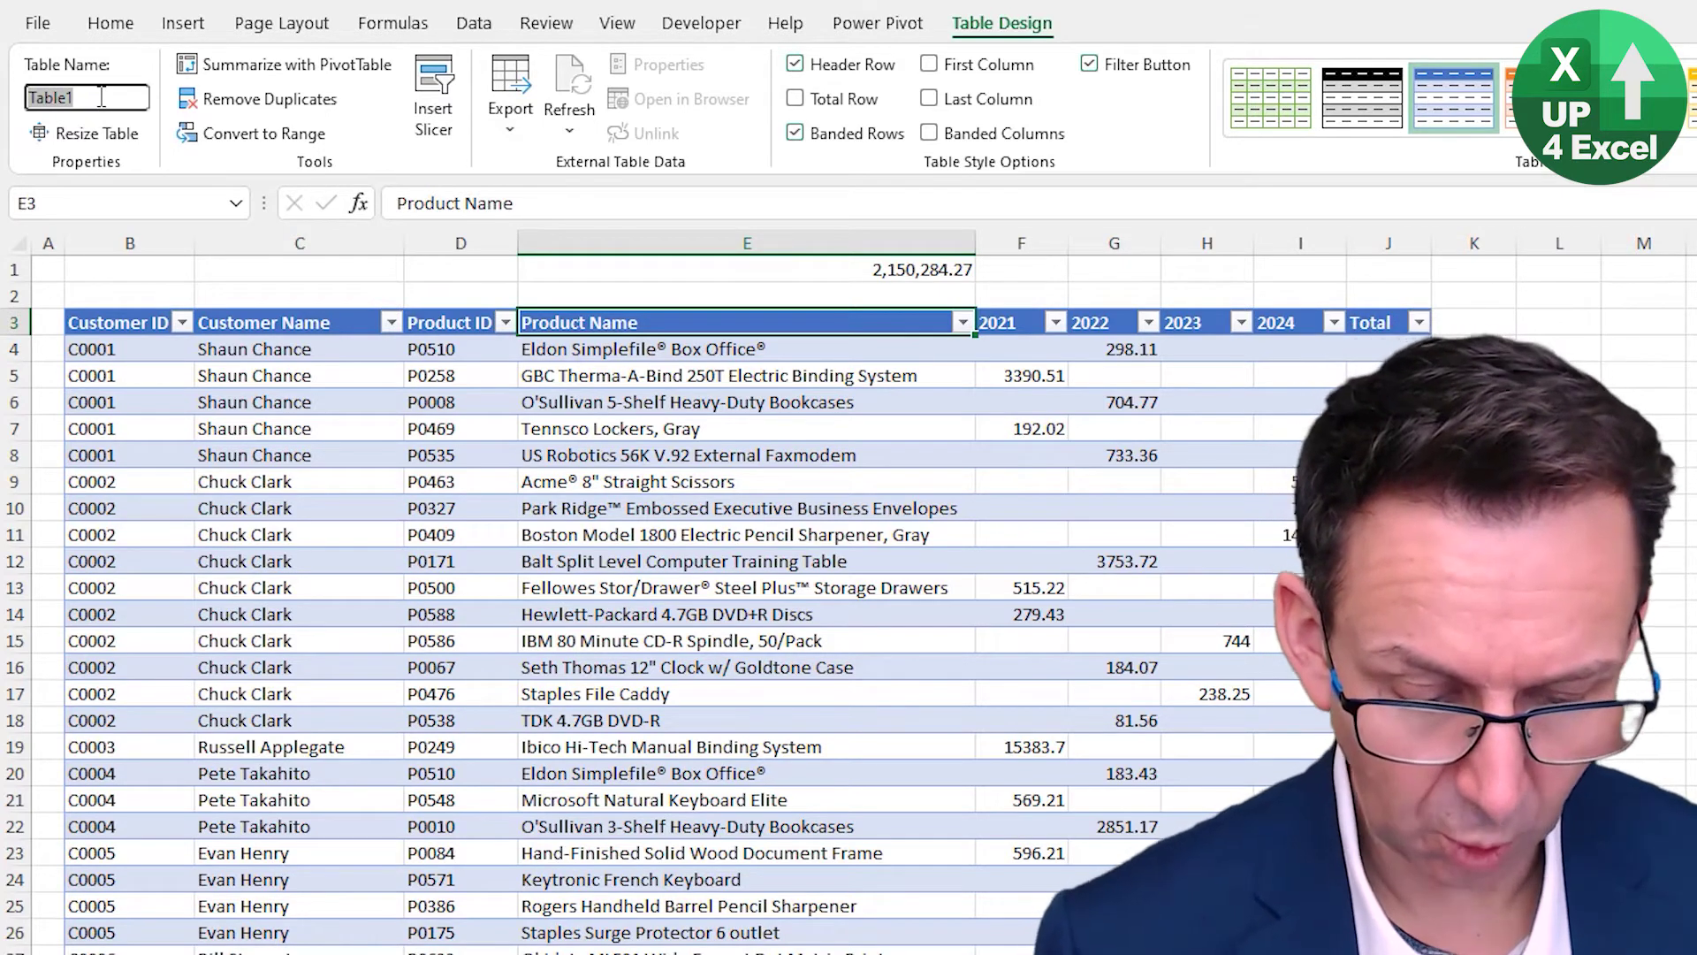
text(Orders)
key(ctrl+Left)
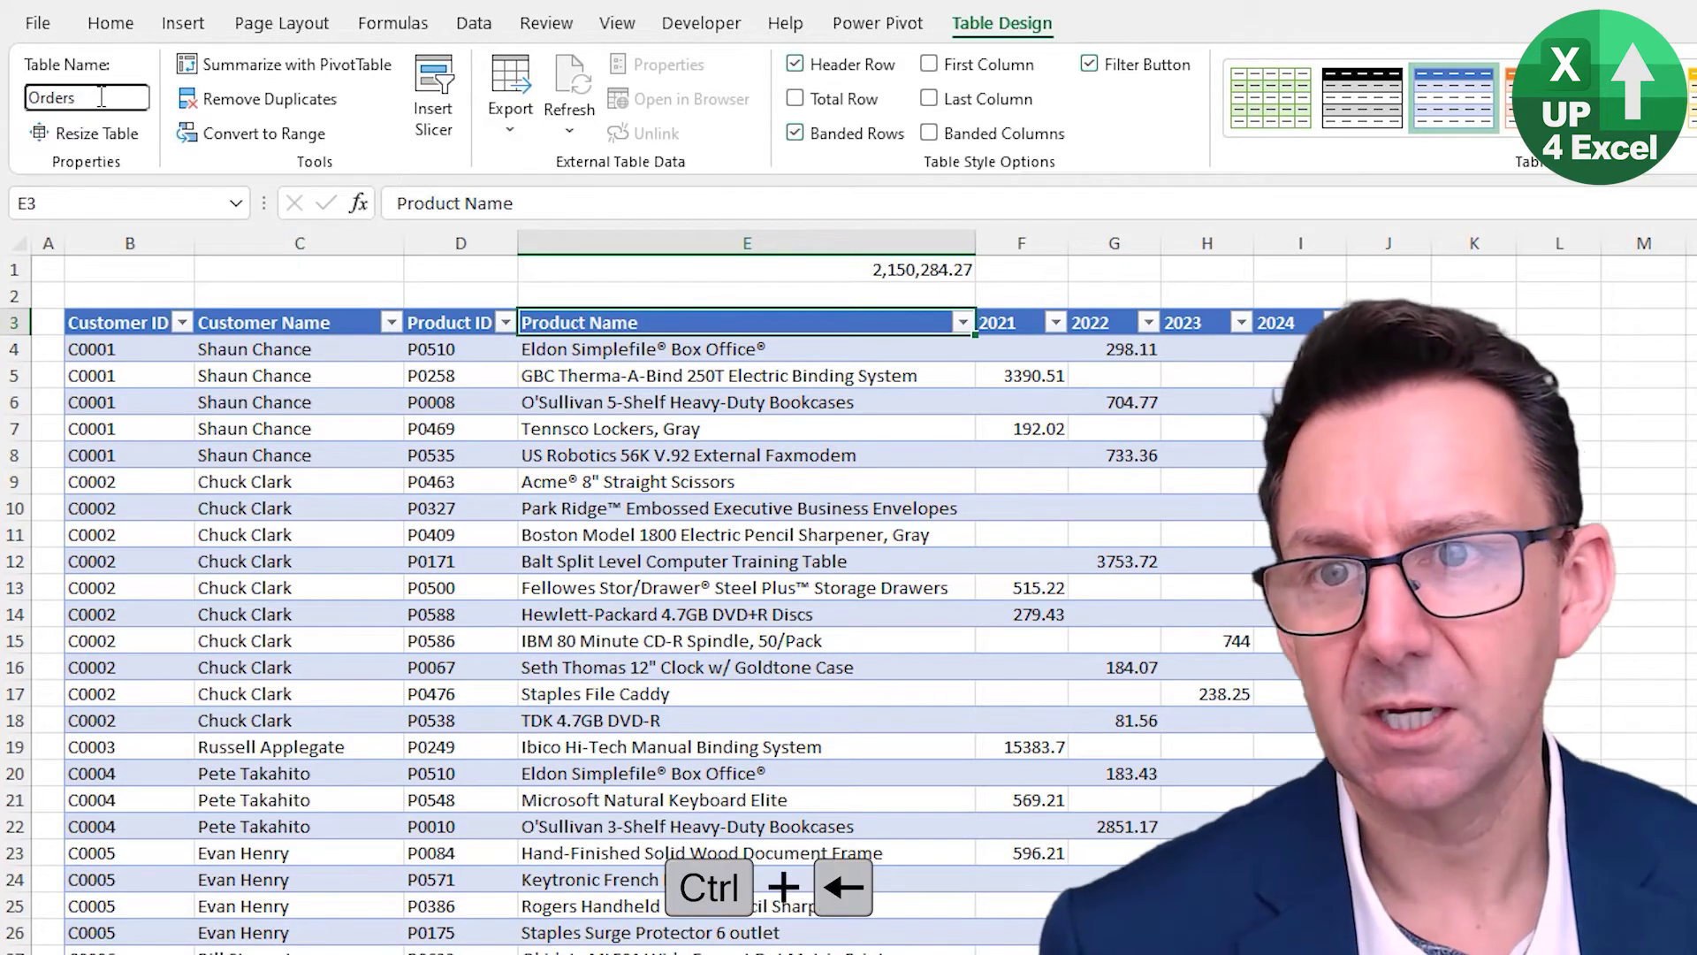
text(tbl)
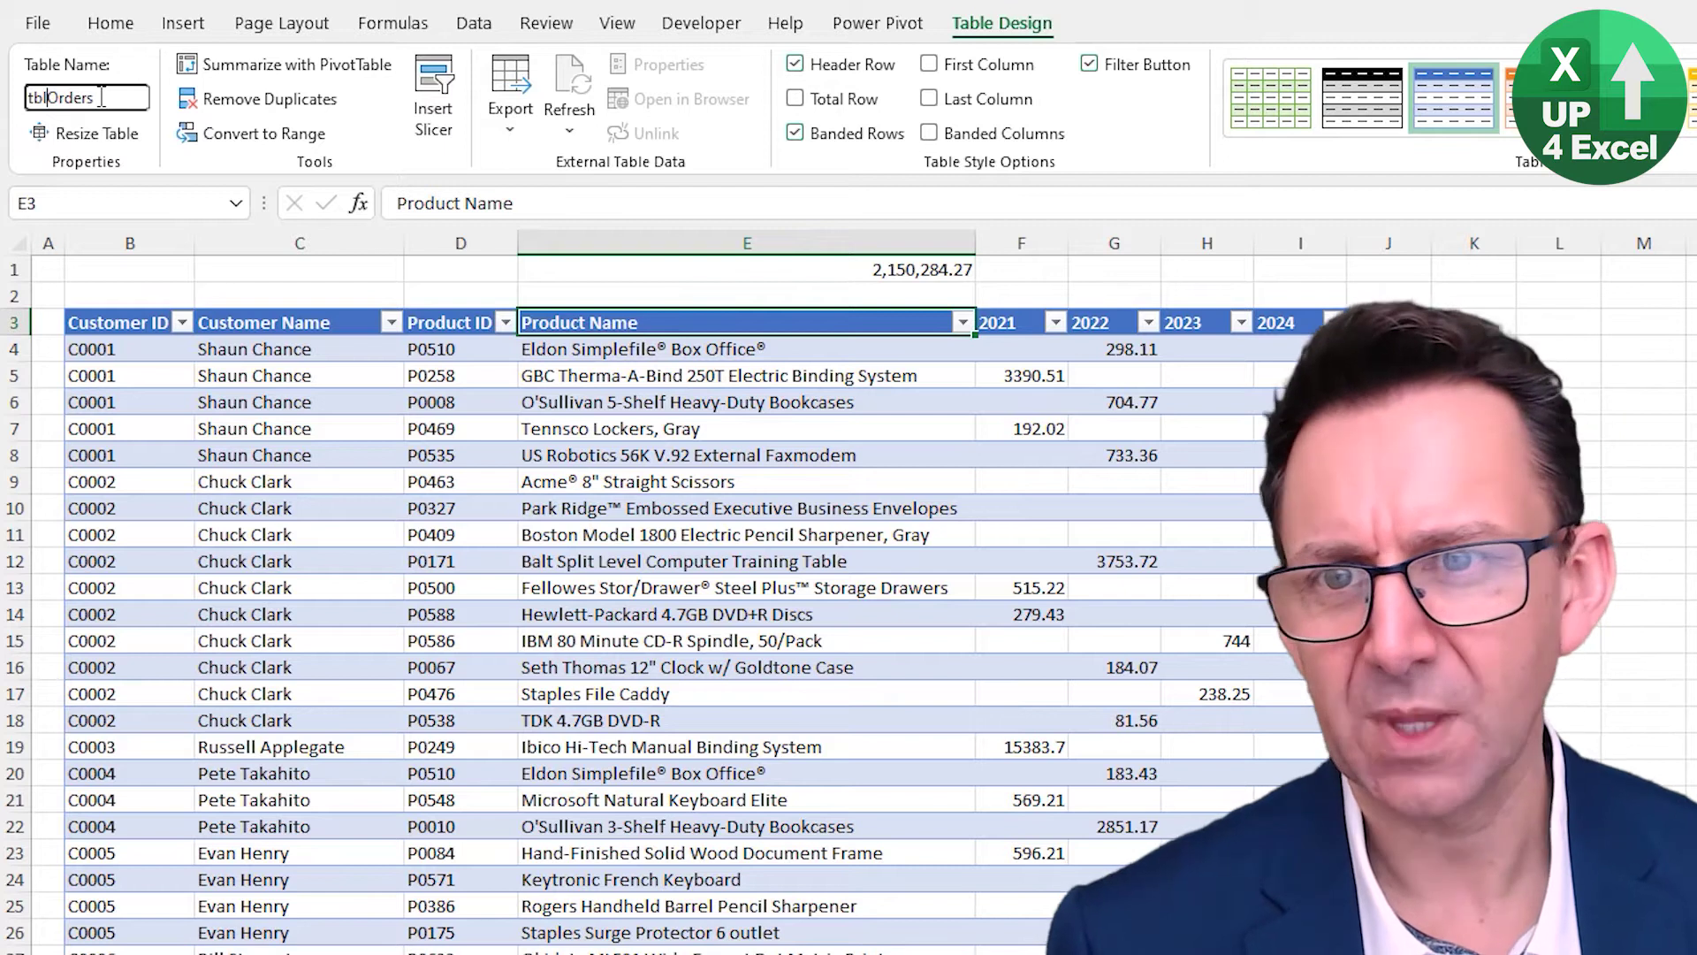
key(Return)
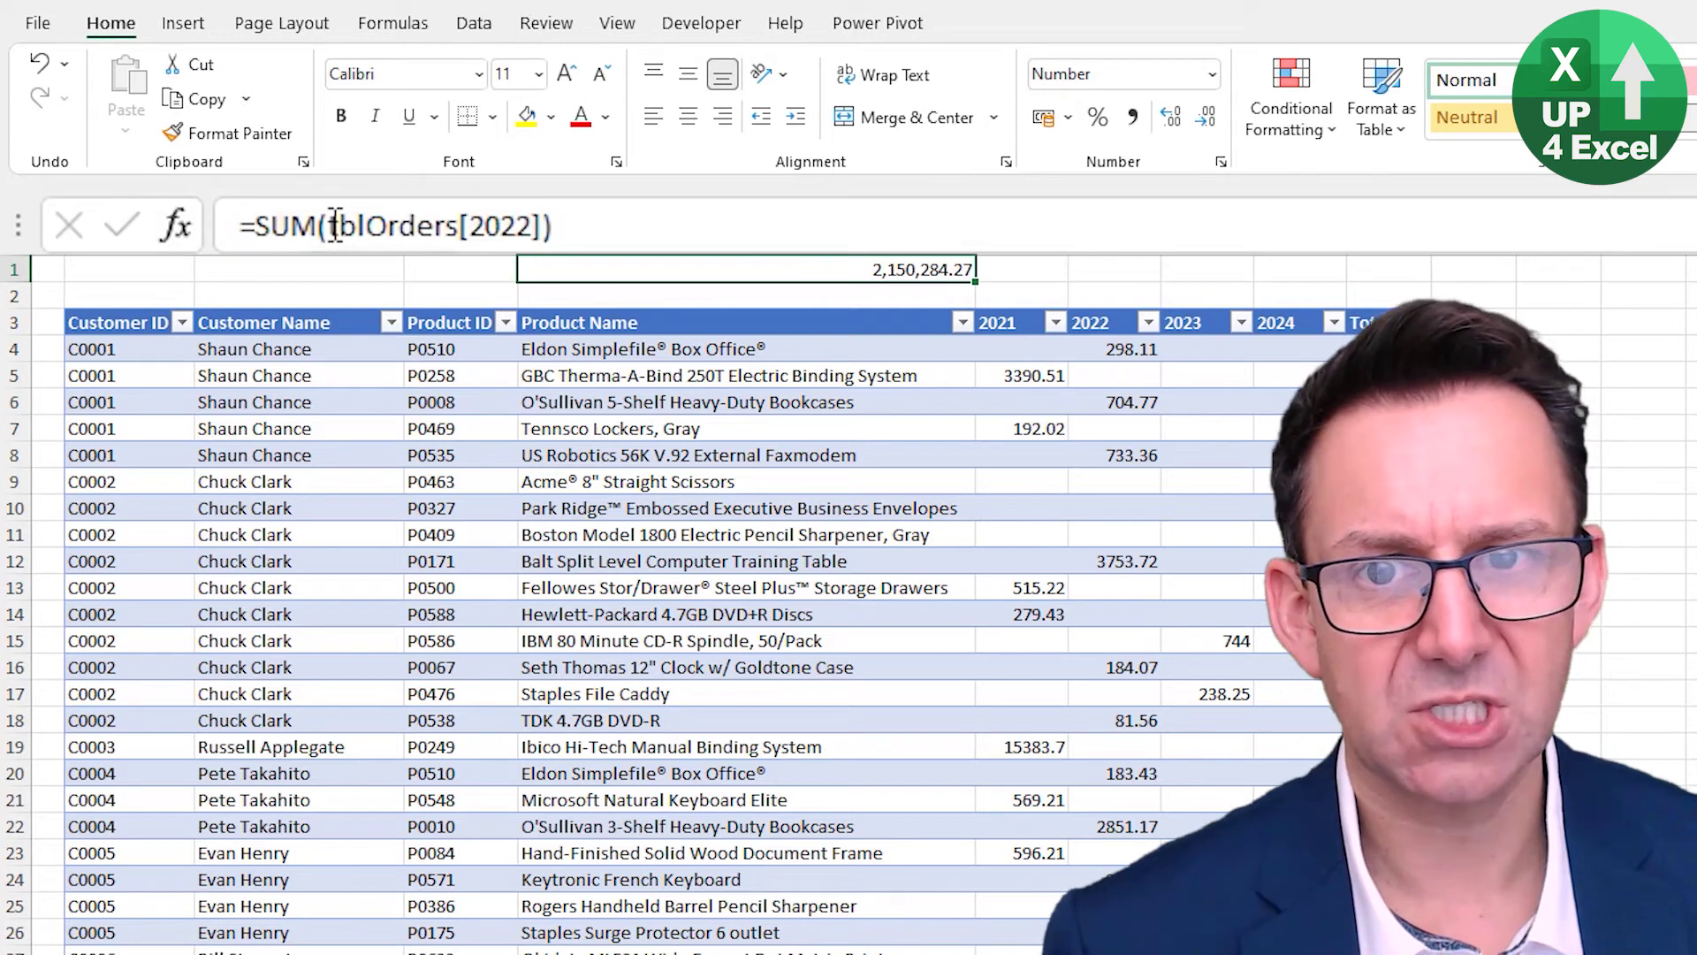
Edit the E1 year reference, trying 2023 and 2021, then clear the last digit
click(533, 226)
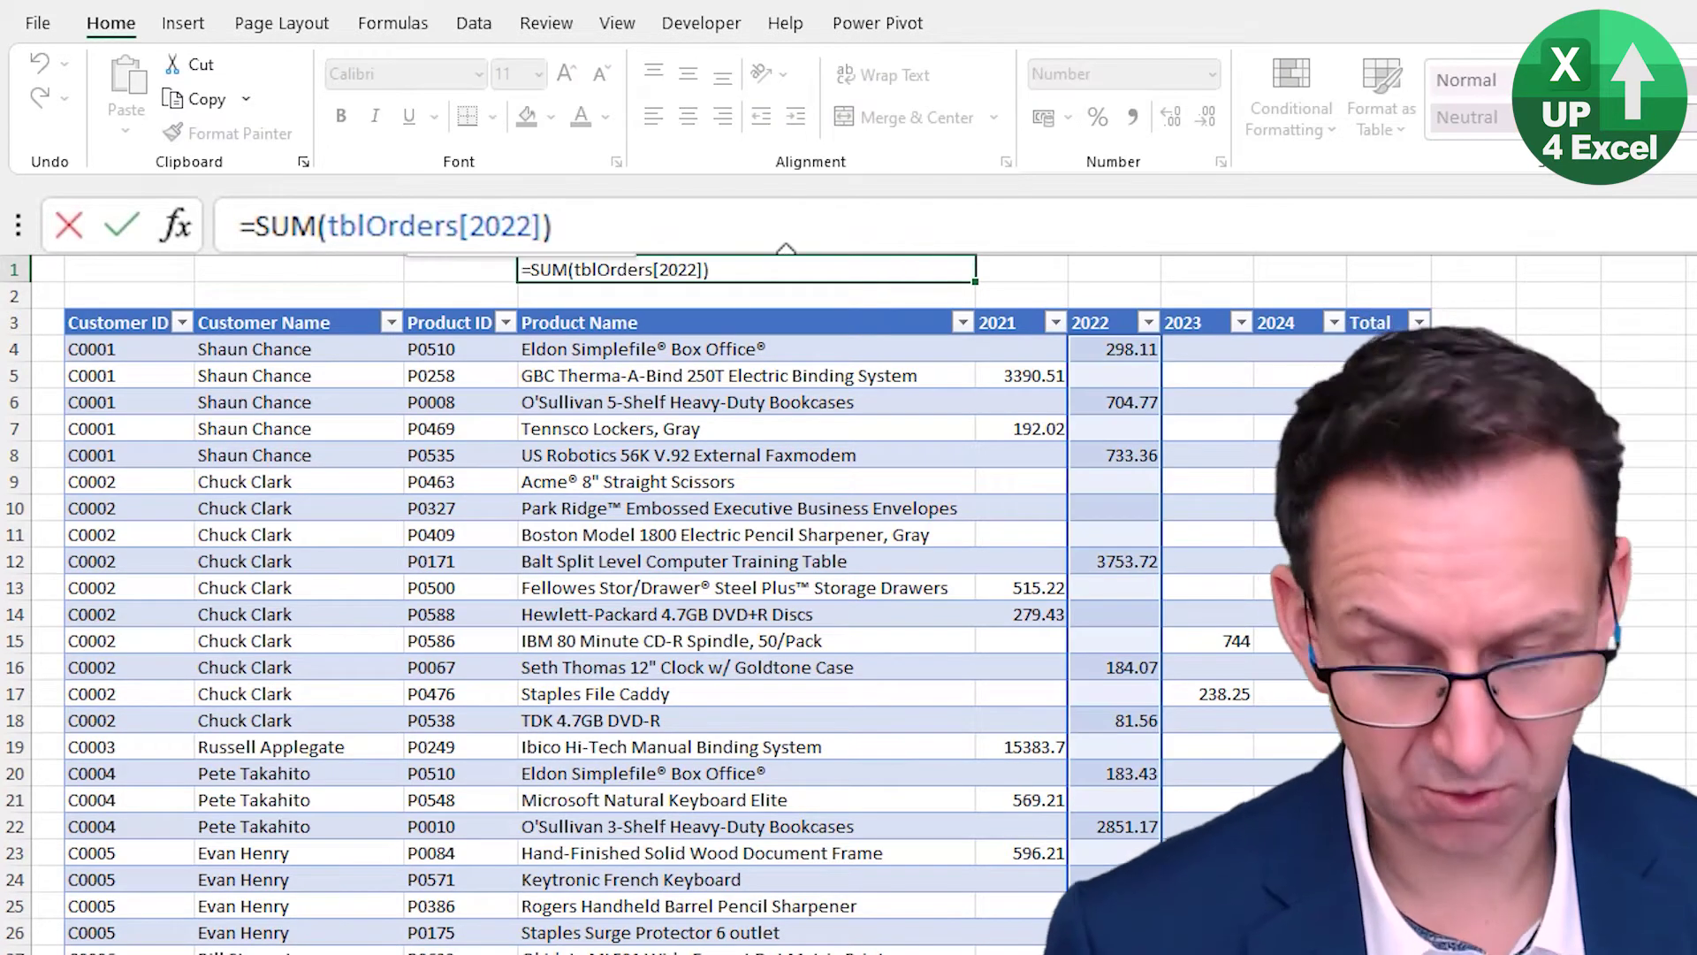
key(BackSpace)
text(3)
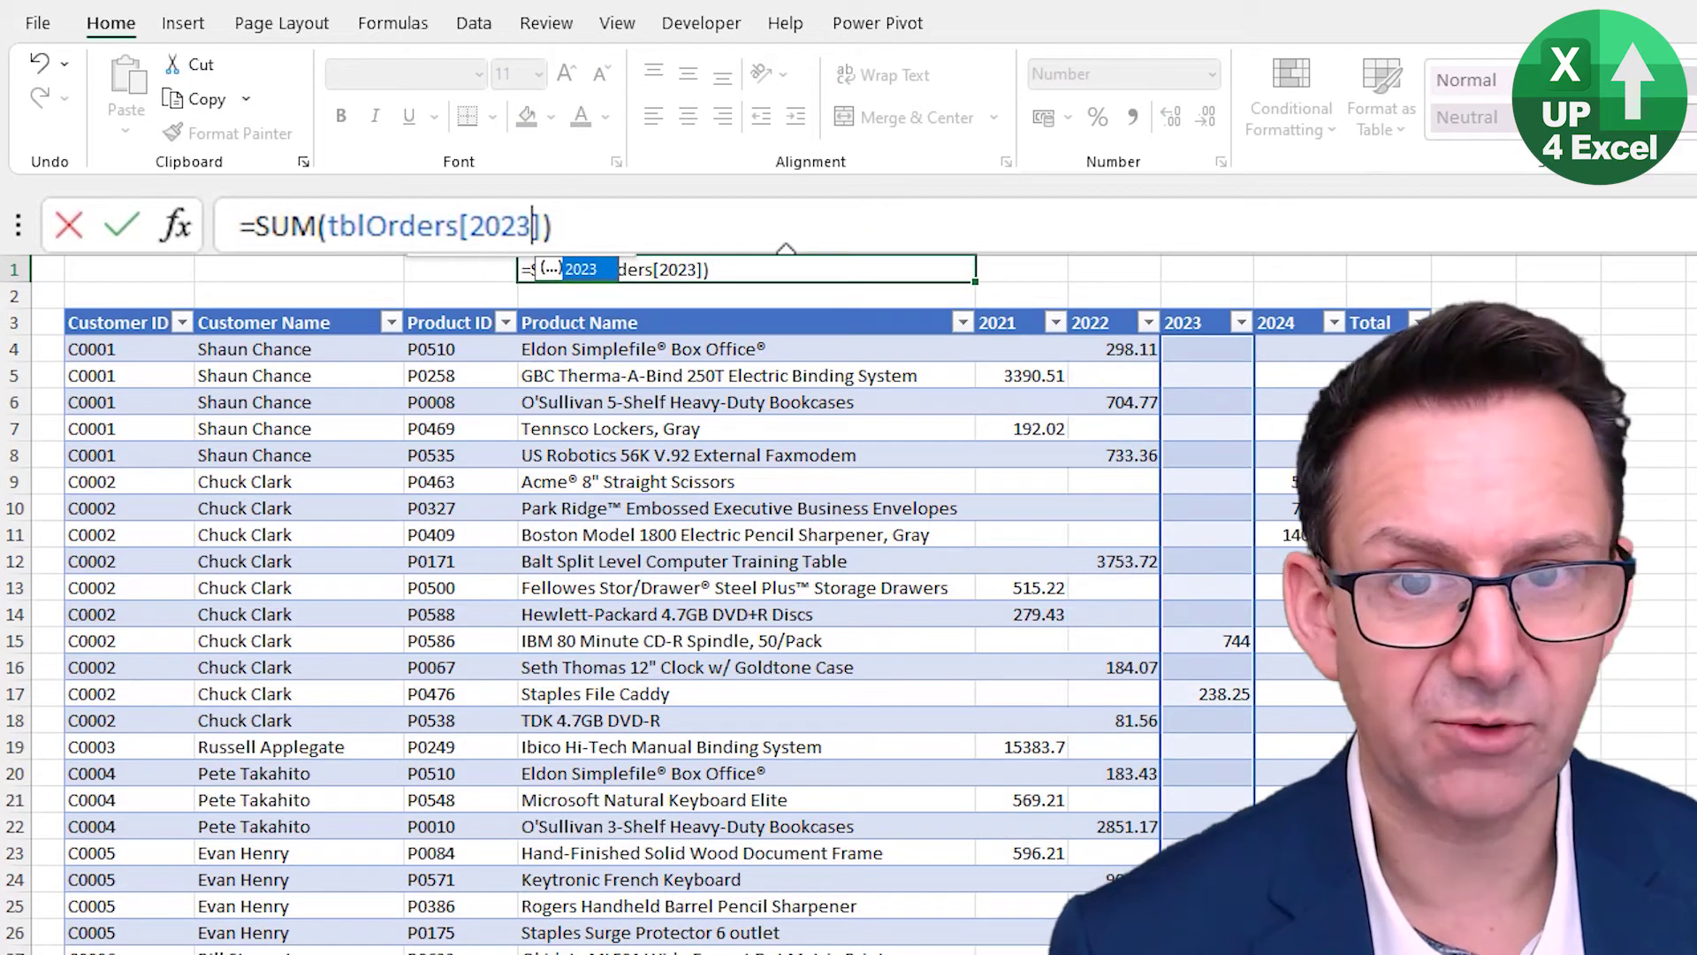
key(BackSpace)
text(1)
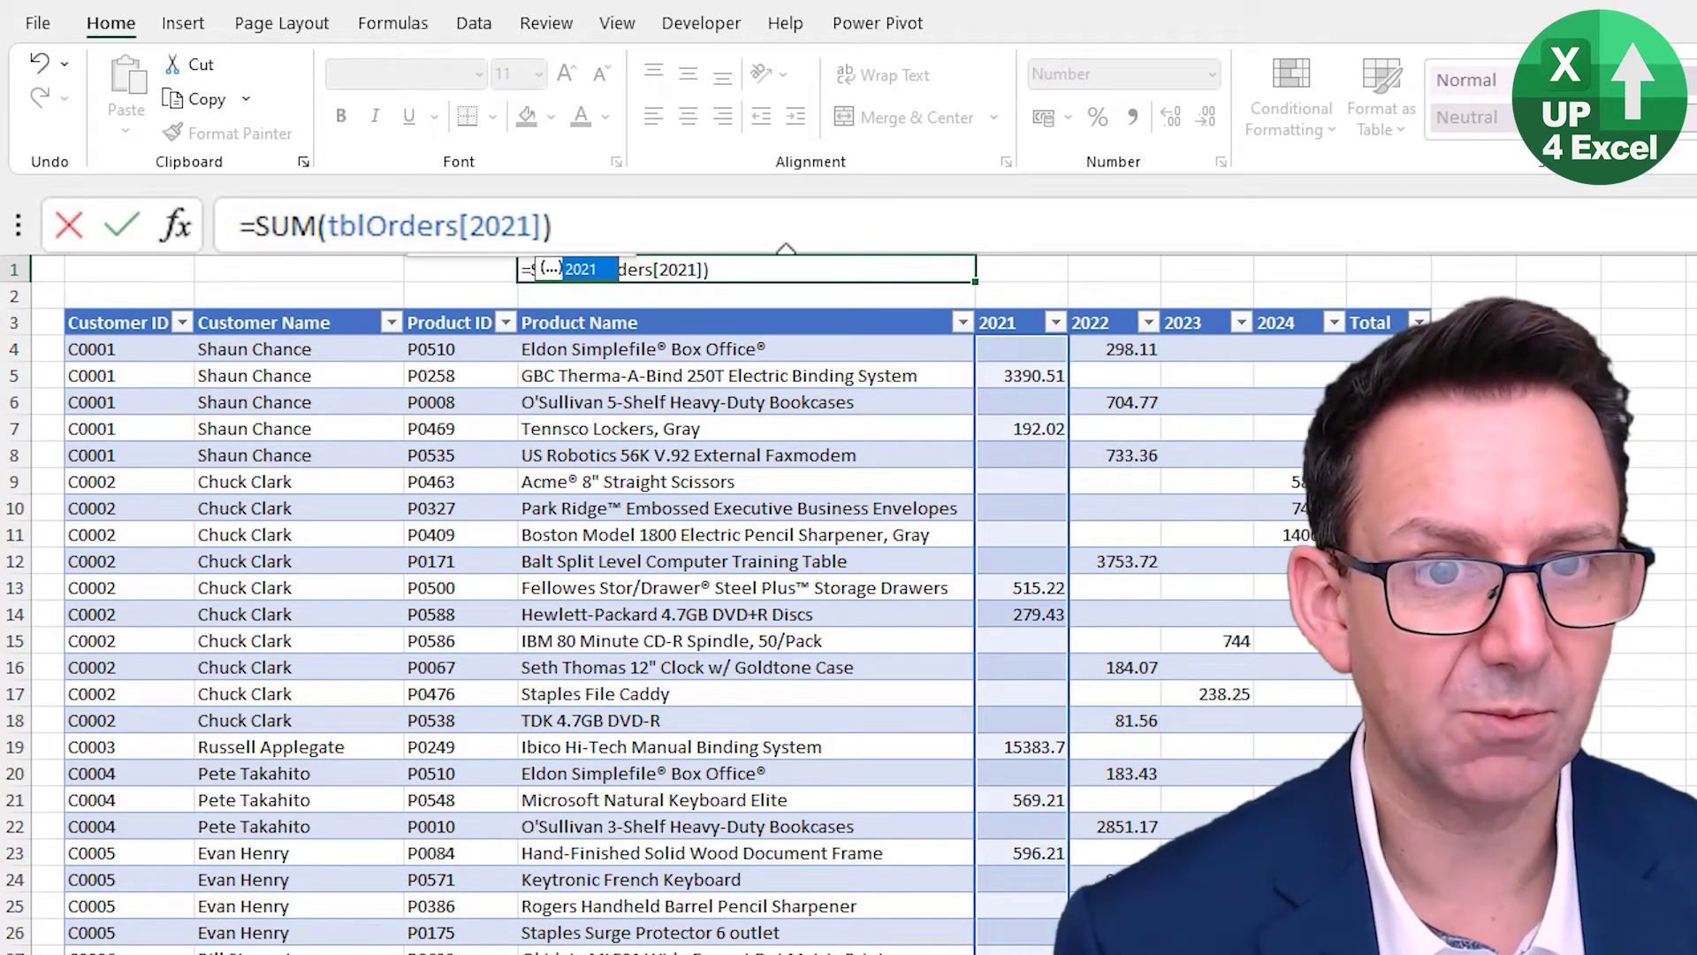
key(BackSpace)
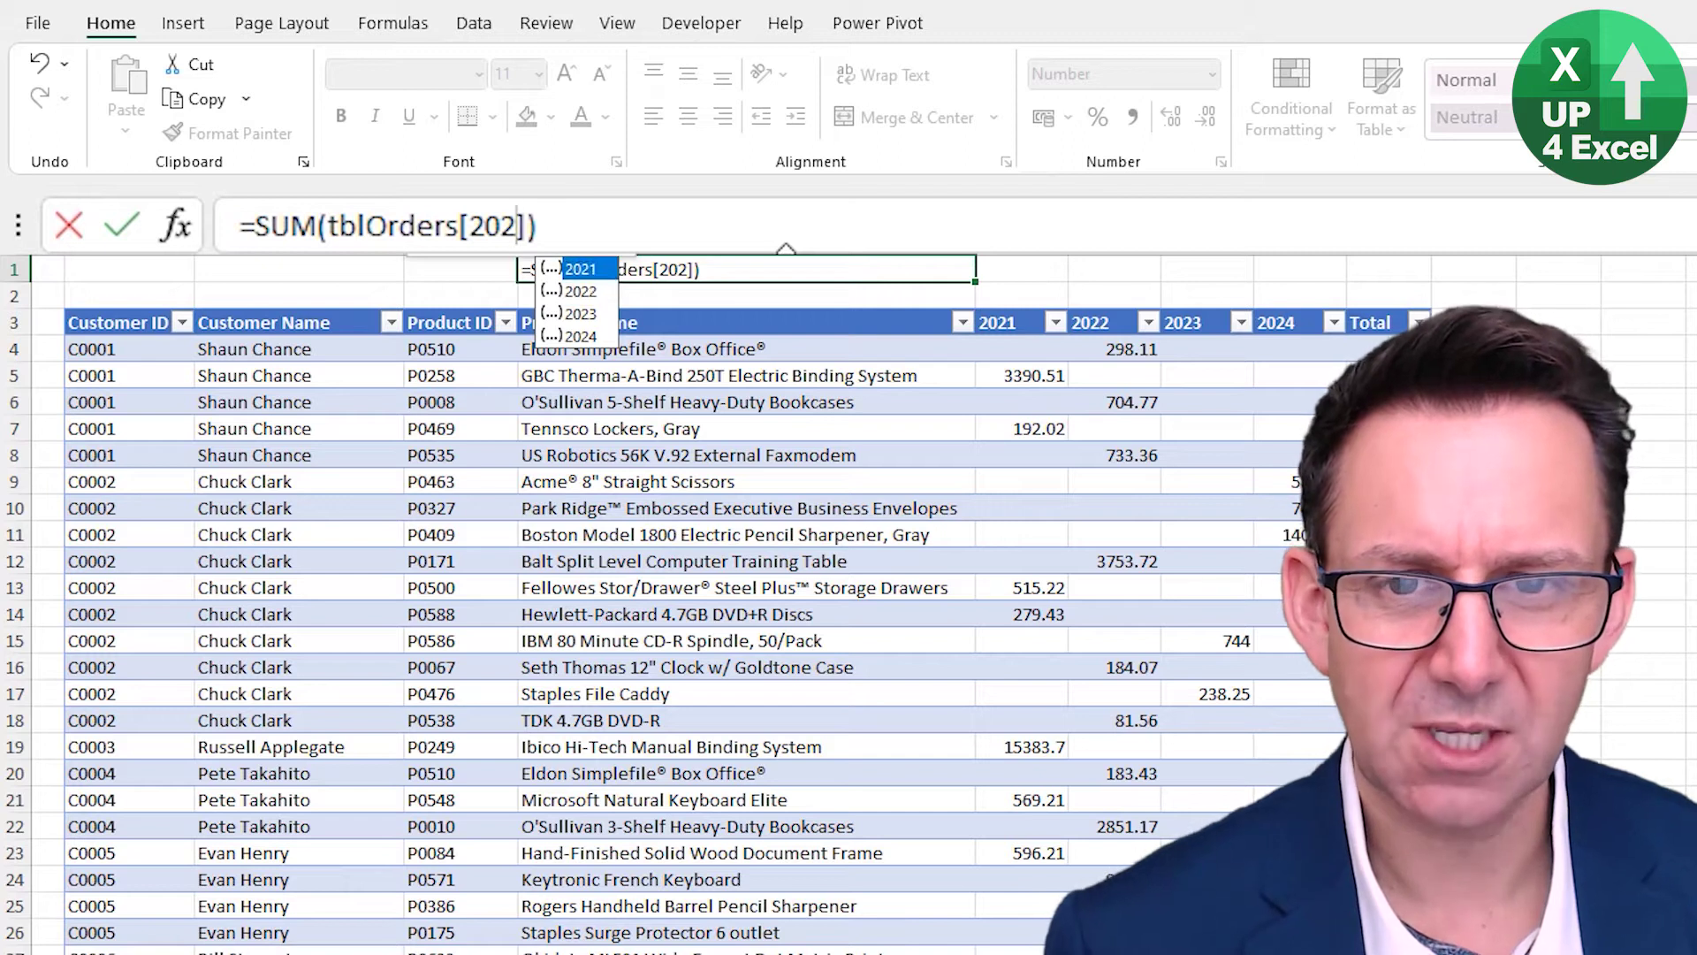
Browse the suggested year columns and accept 2023 into the reference
key(Down)
key(Down)
key(Up)
key(Up)
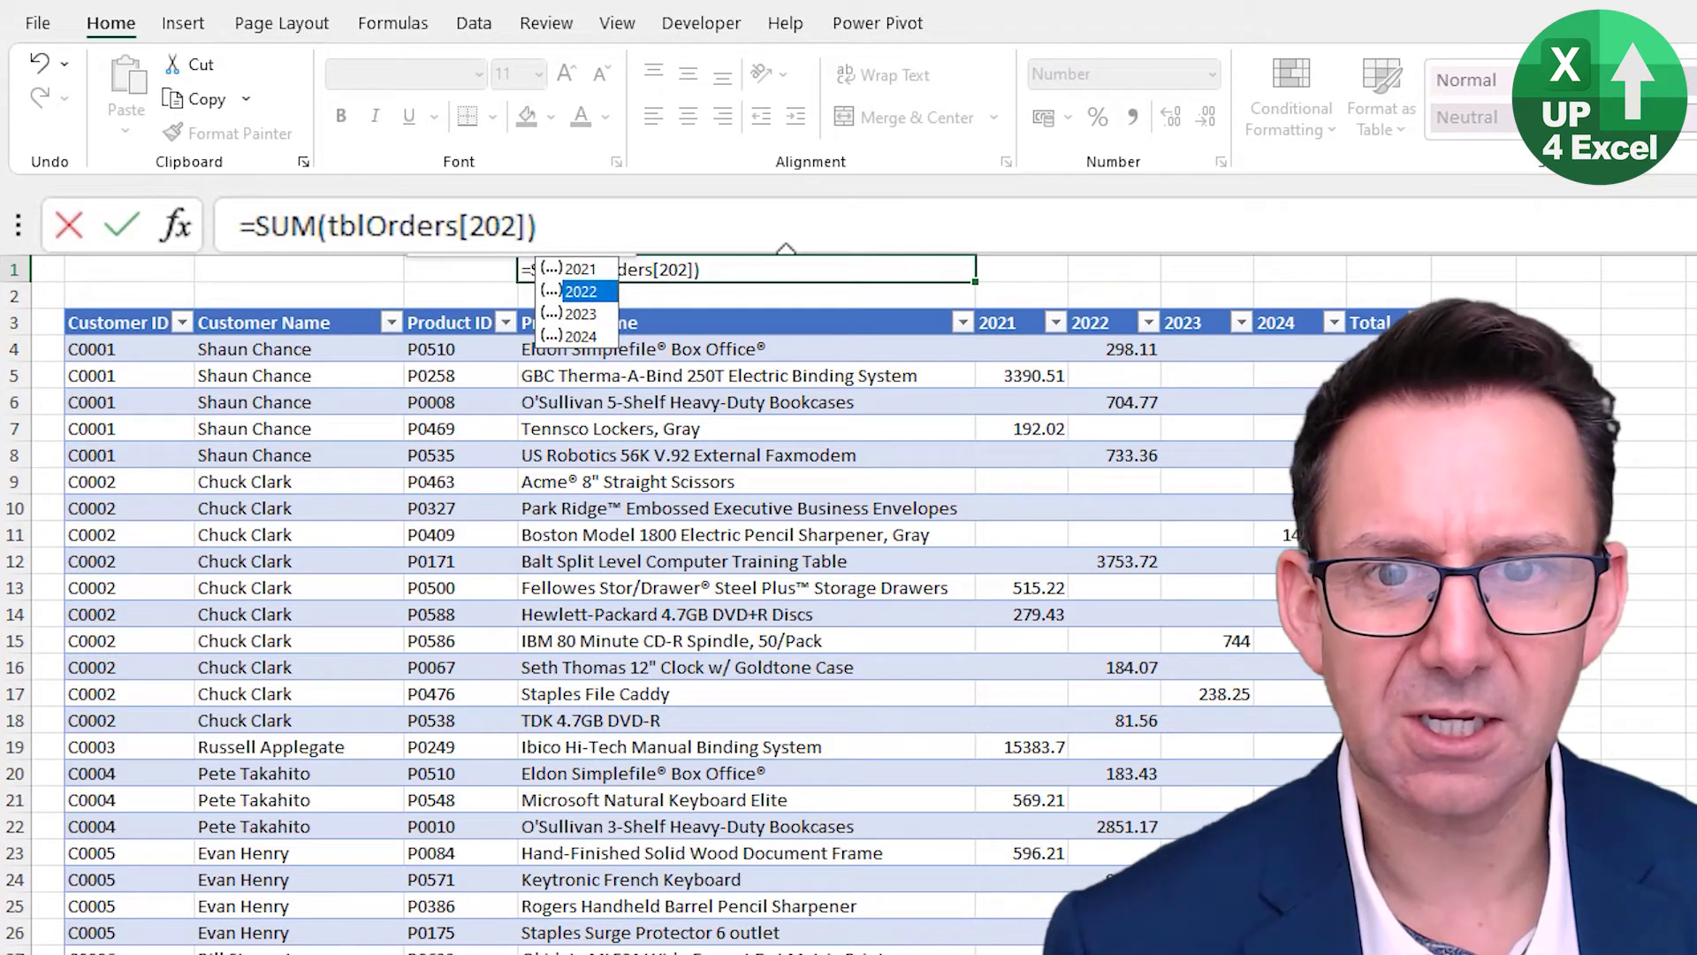
key(Down)
key(Down)
key(Down)
key(Up)
key(Up)
key(Up)
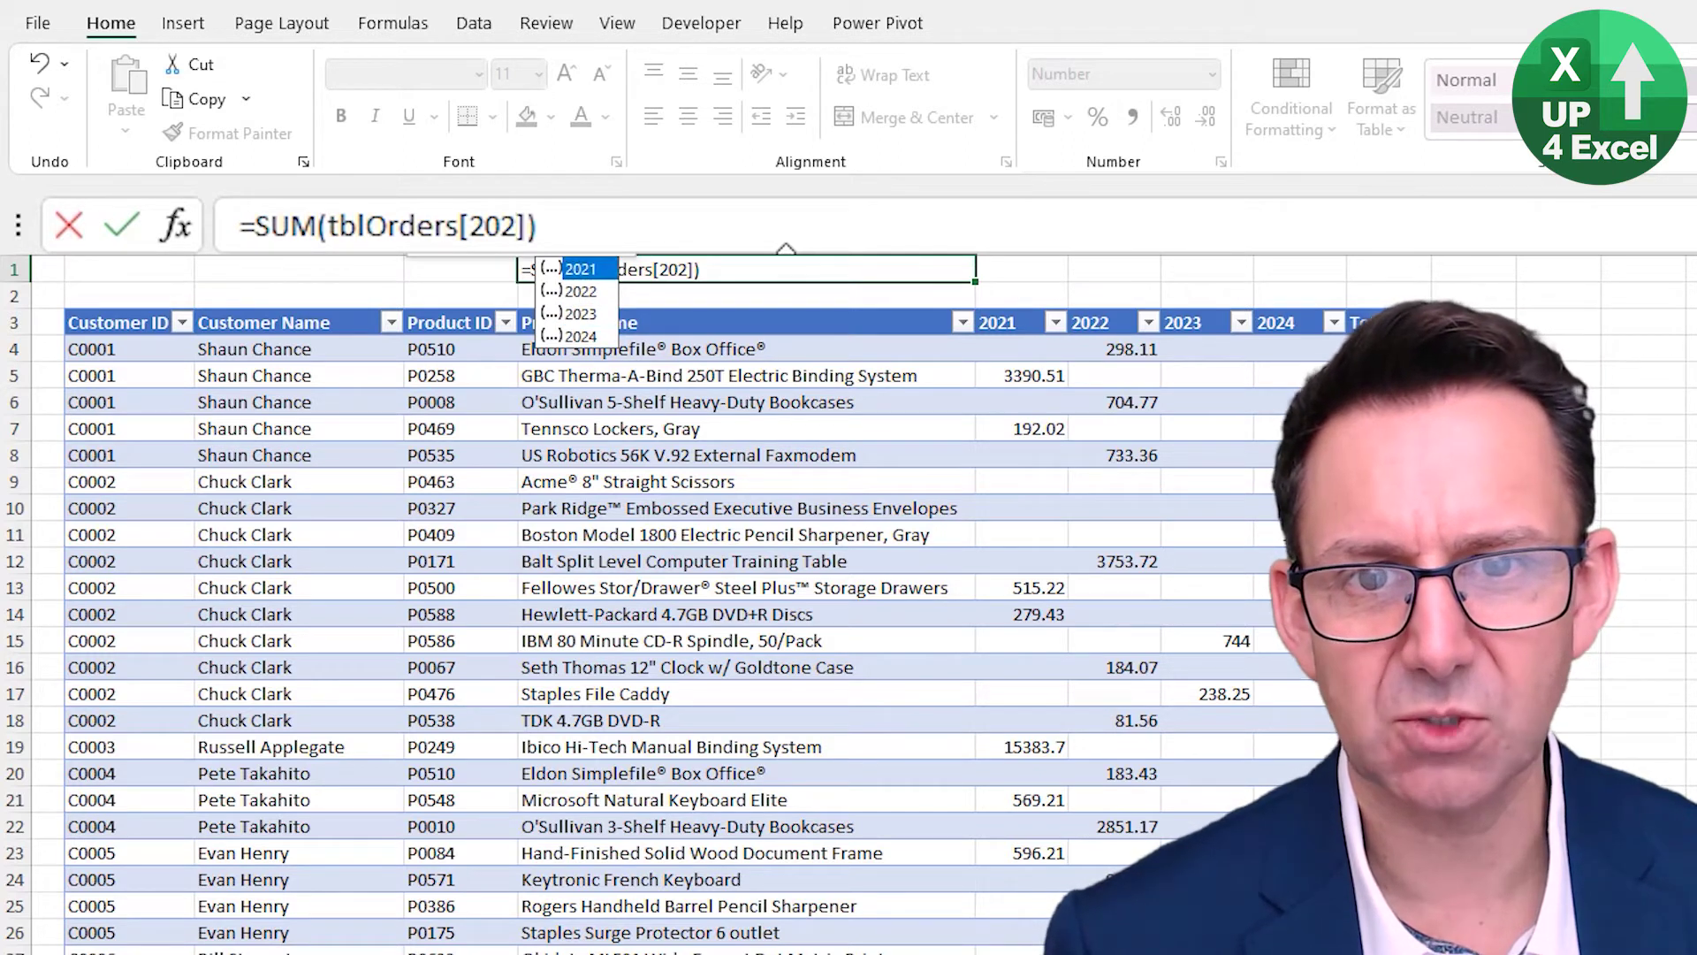
key(Down)
key(Down)
key(Down)
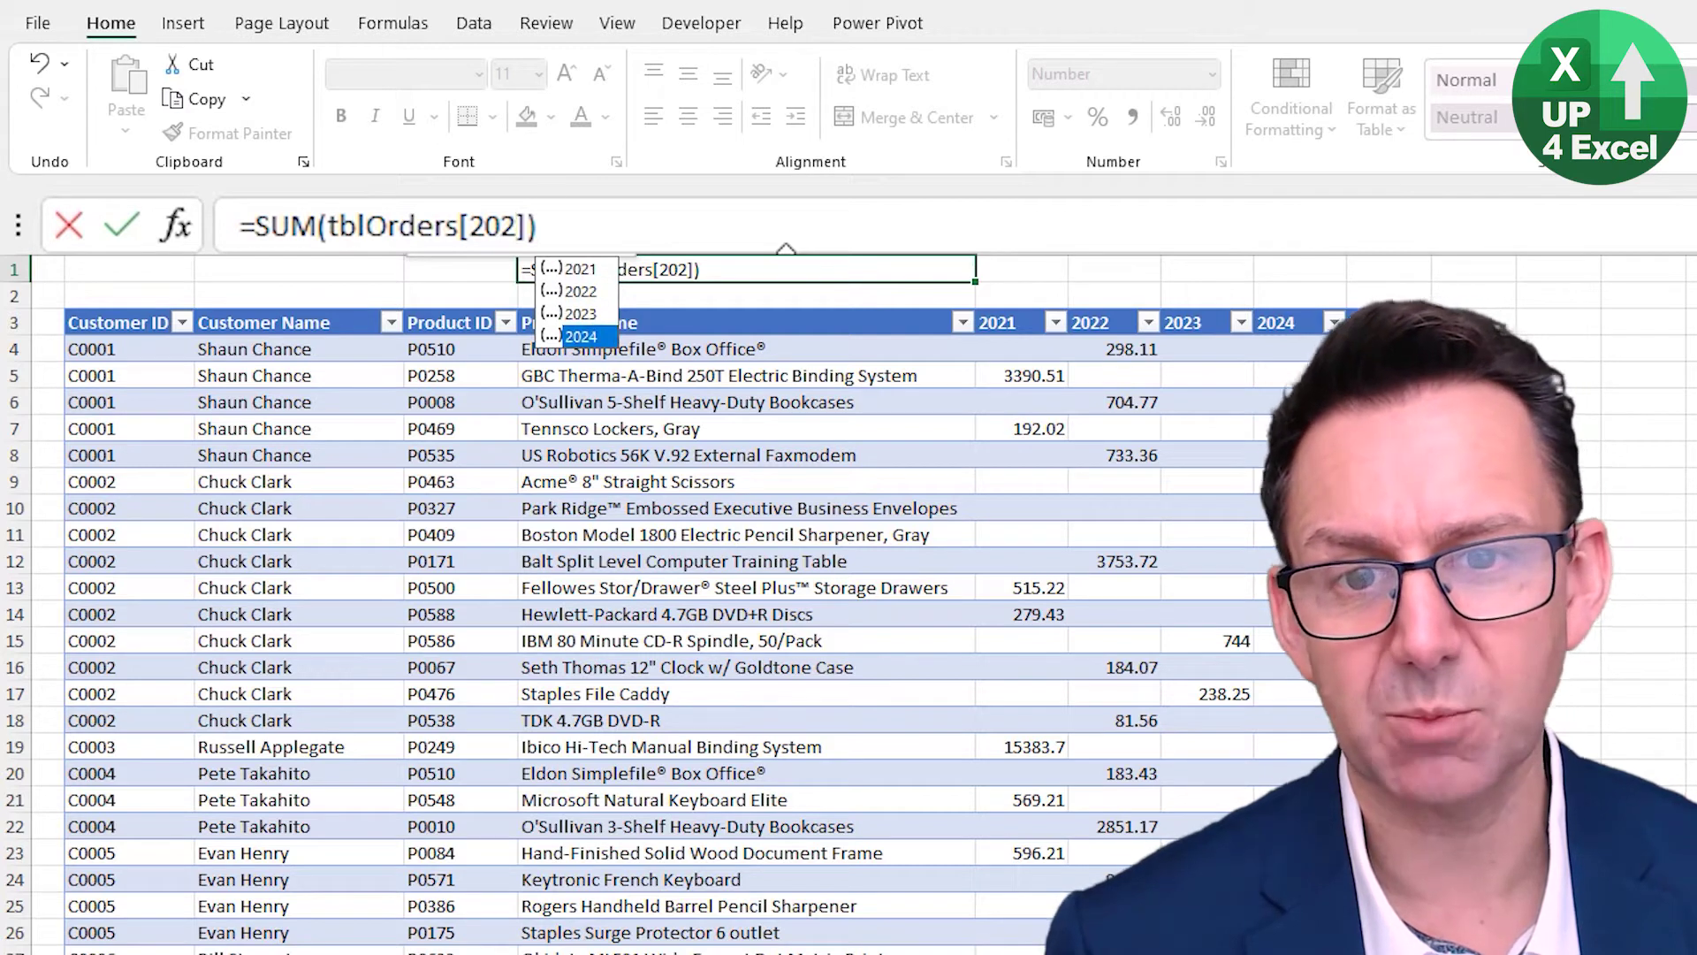
key(Up)
key(Up)
key(Up)
key(Down)
key(Down)
key(Down)
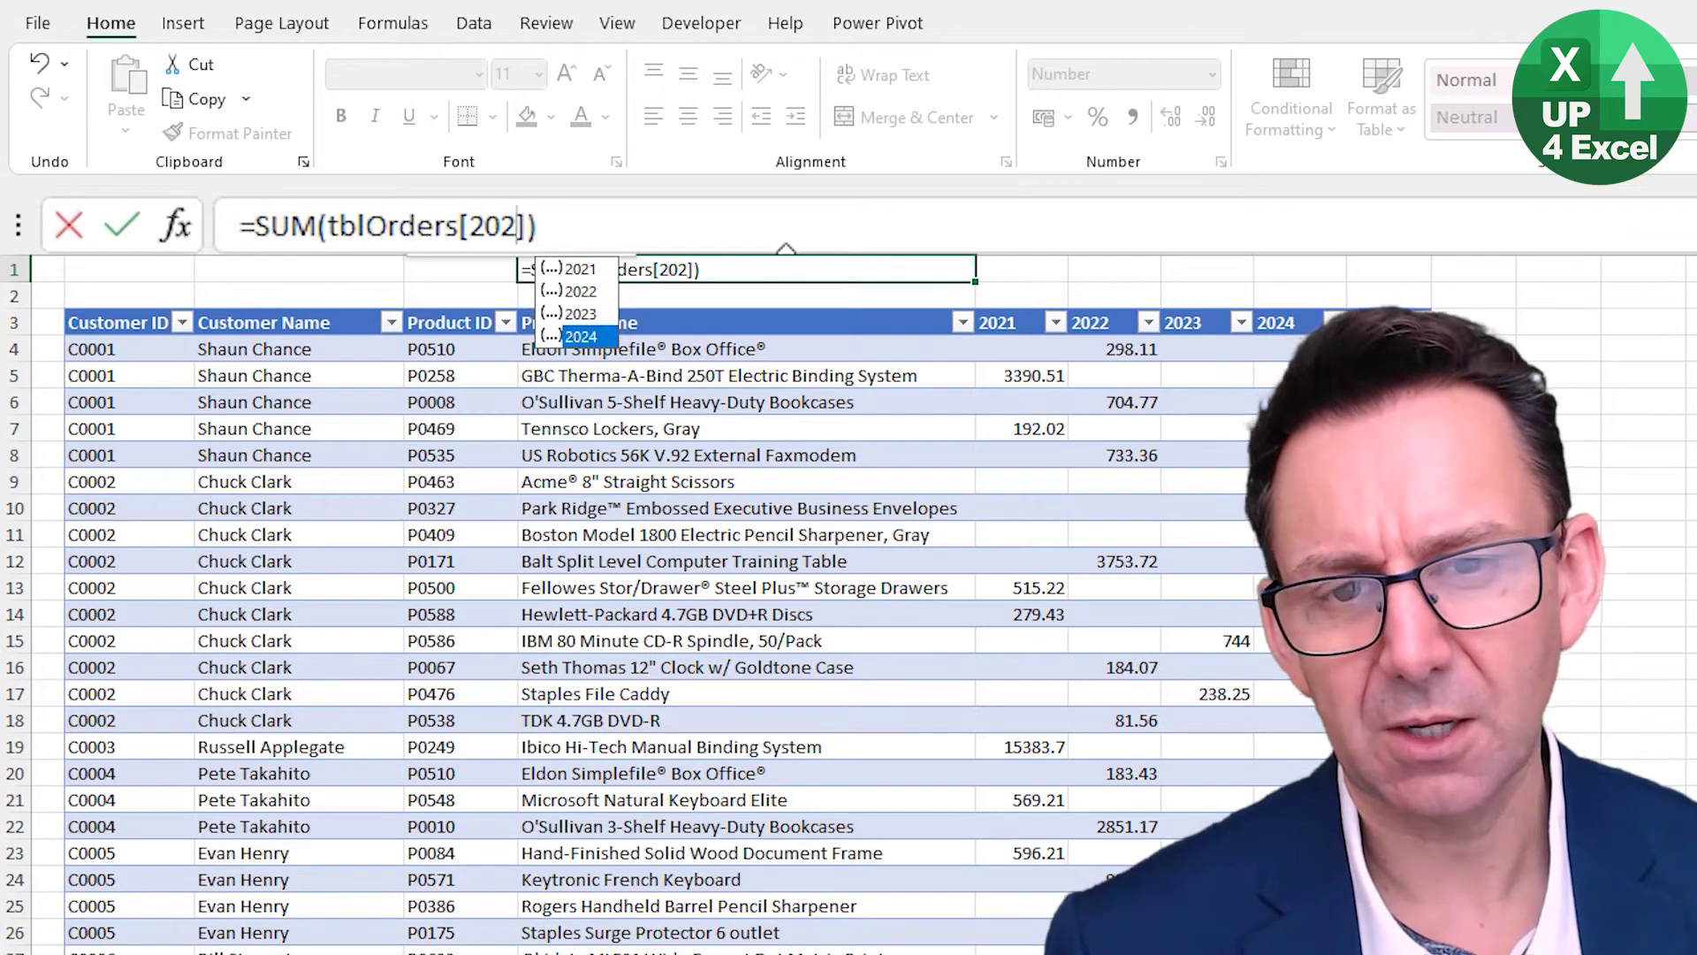
key(Up)
key(Tab)
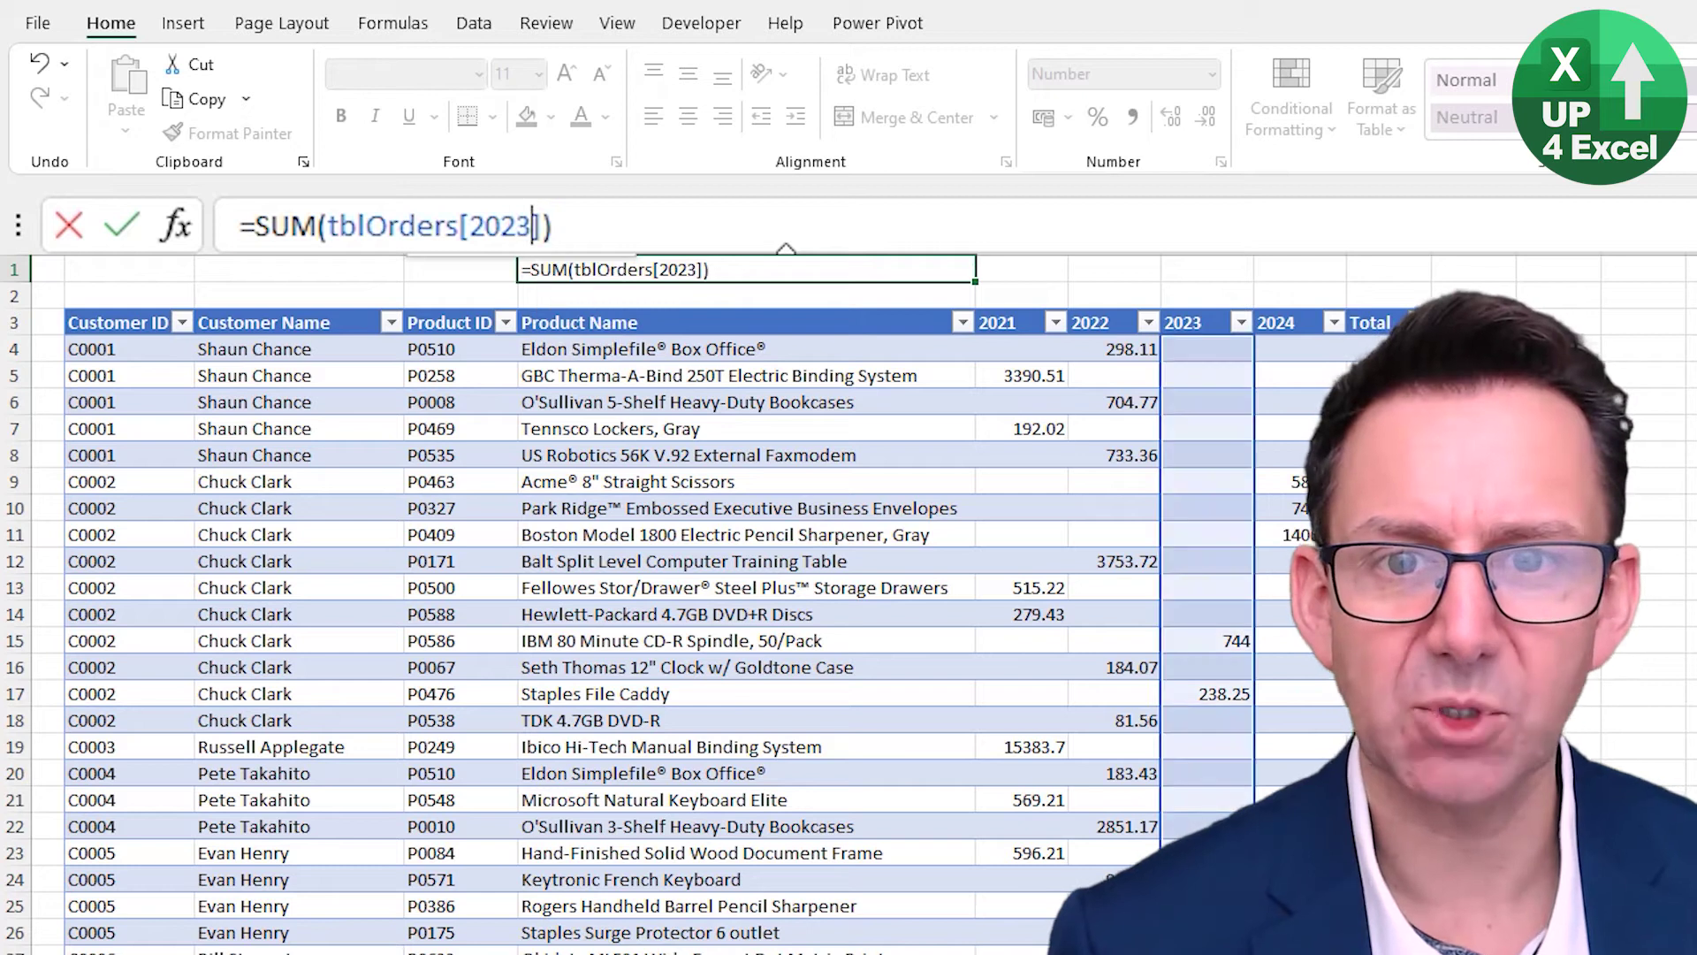
Clear the column name and browse tblOrders items: #Data, #Headers, #Totals, This Row
key(ctrl+shift+Left)
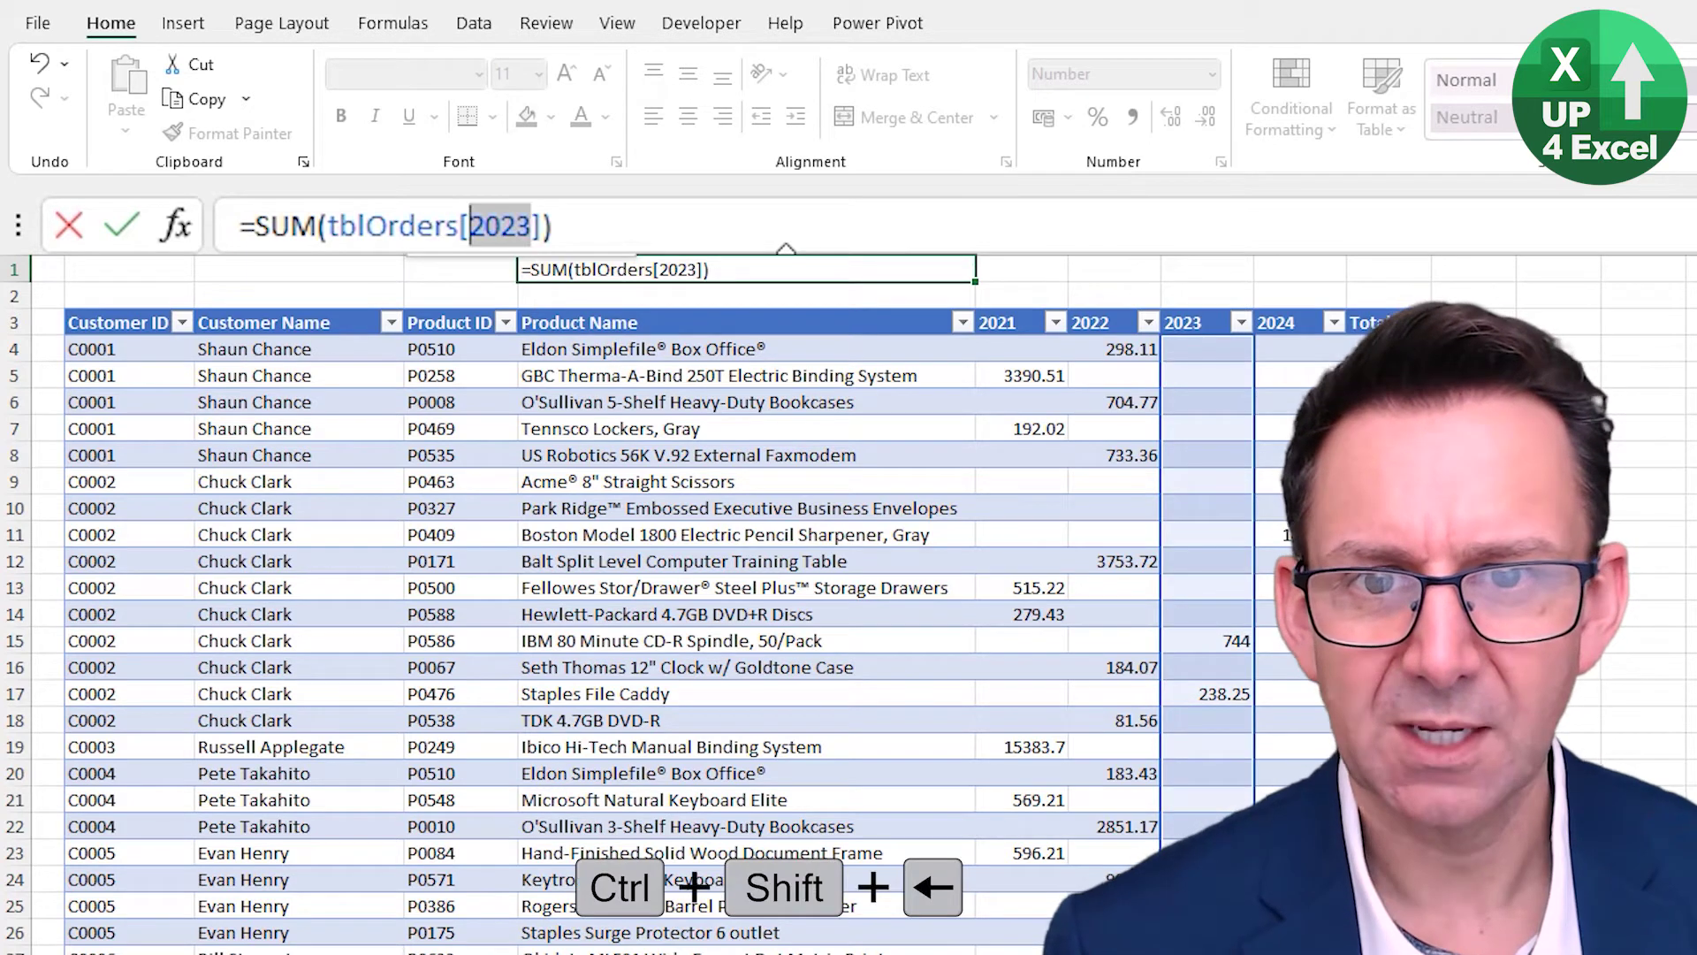
key(BackSpace)
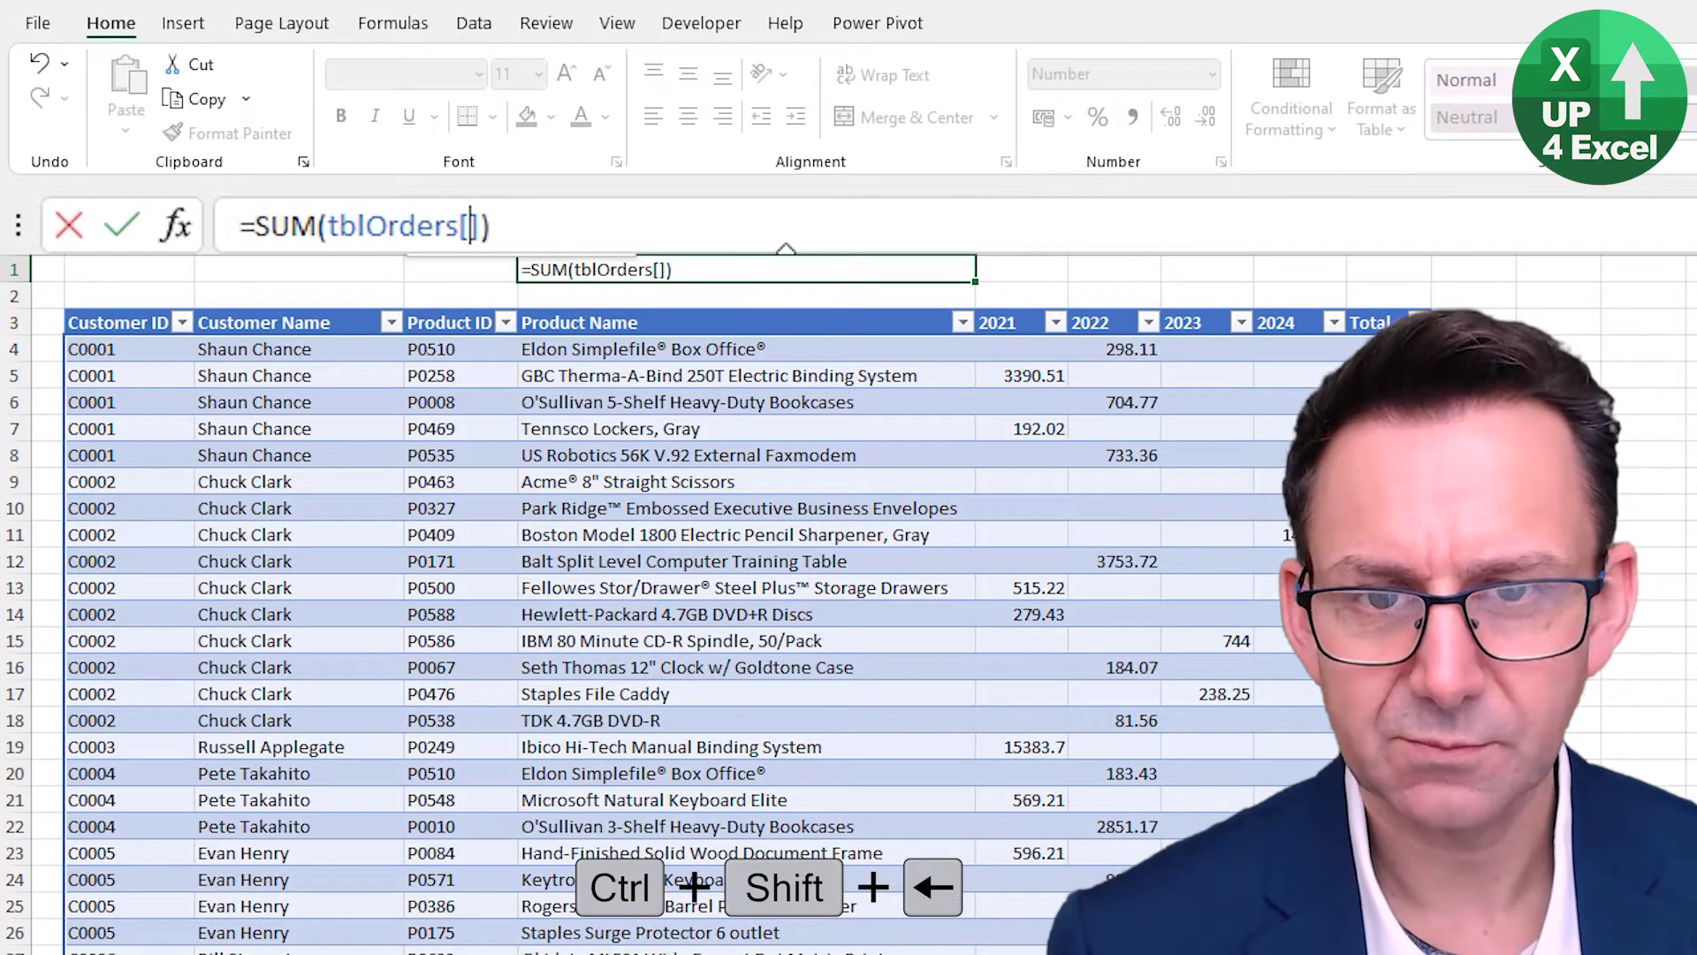
key(Right)
key(Left)
key(Down)
key(Down)
key(Down)
key(Down)
key(Down)
key(Down)
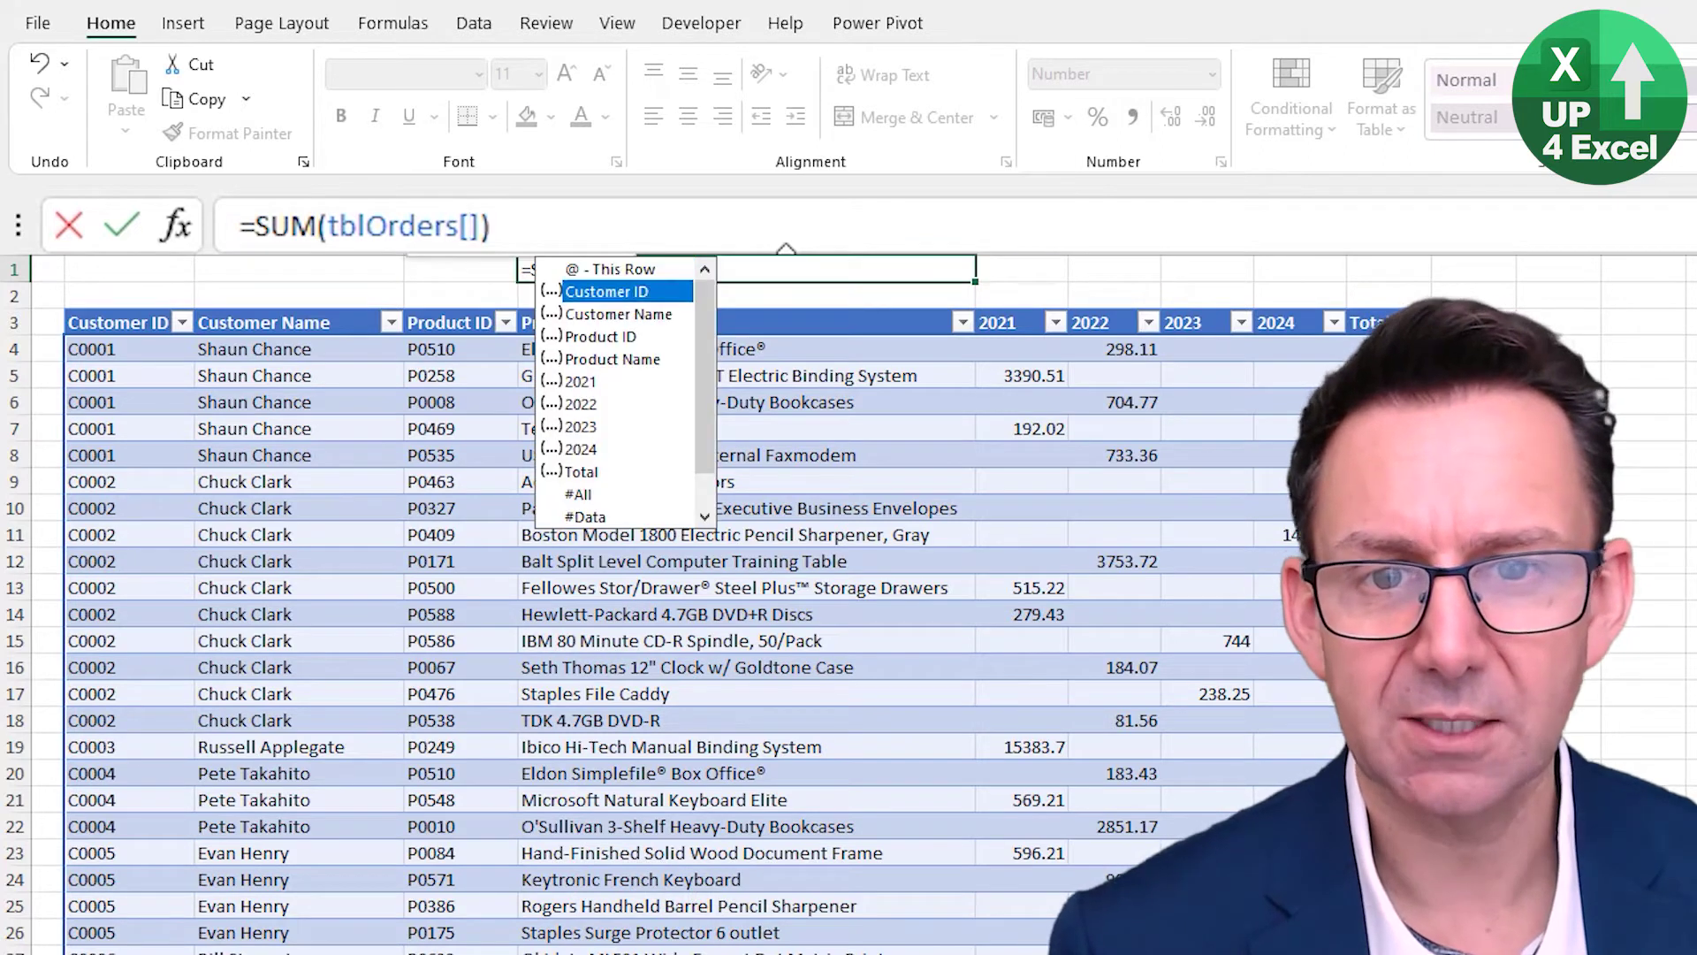
key(Down)
key(Down)
key(Down)
key(Down)
key(Down)
key(Down)
key(Down)
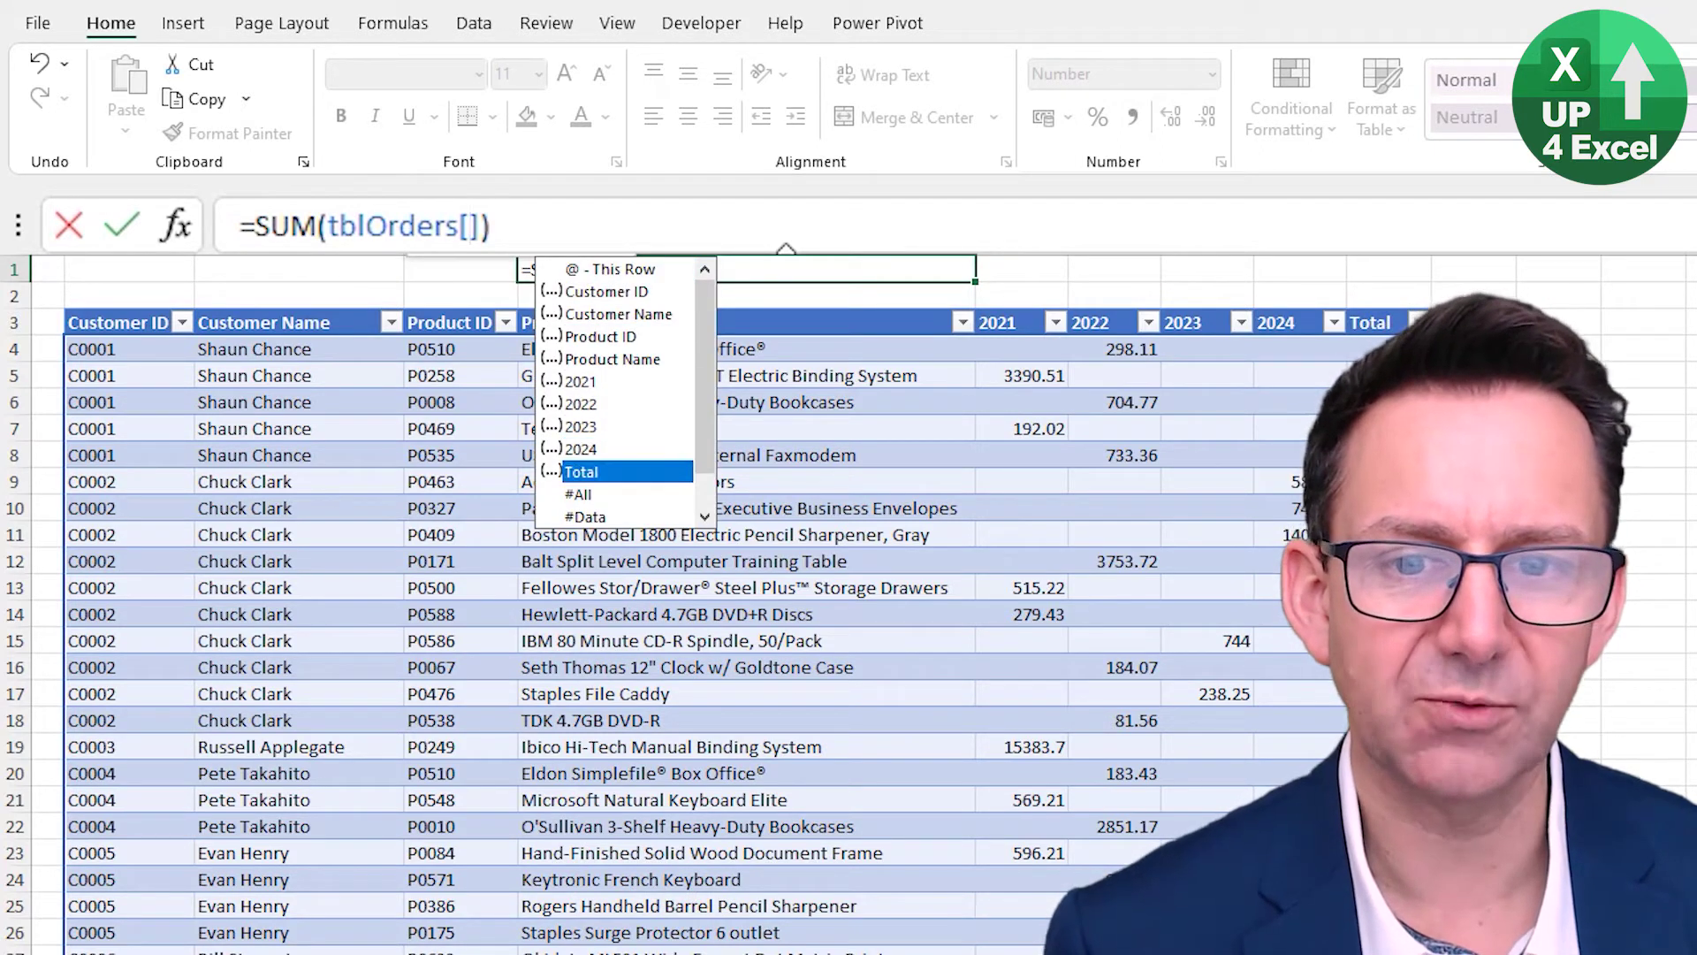
key(Up)
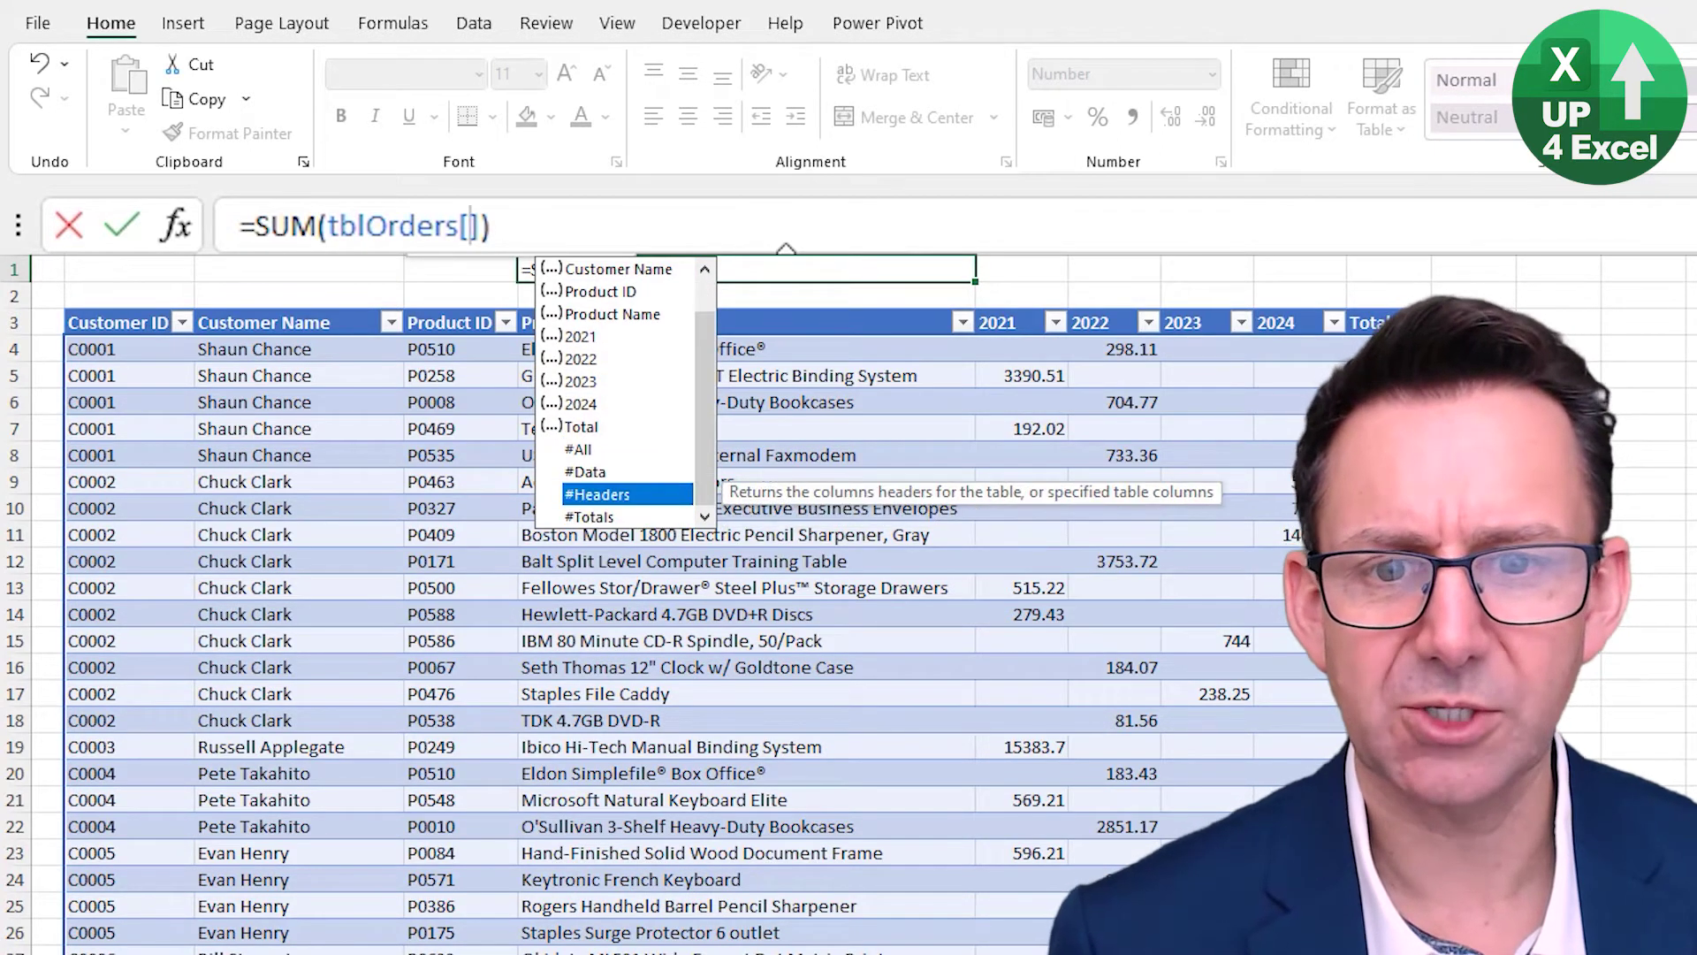
key(Up)
key(Up)
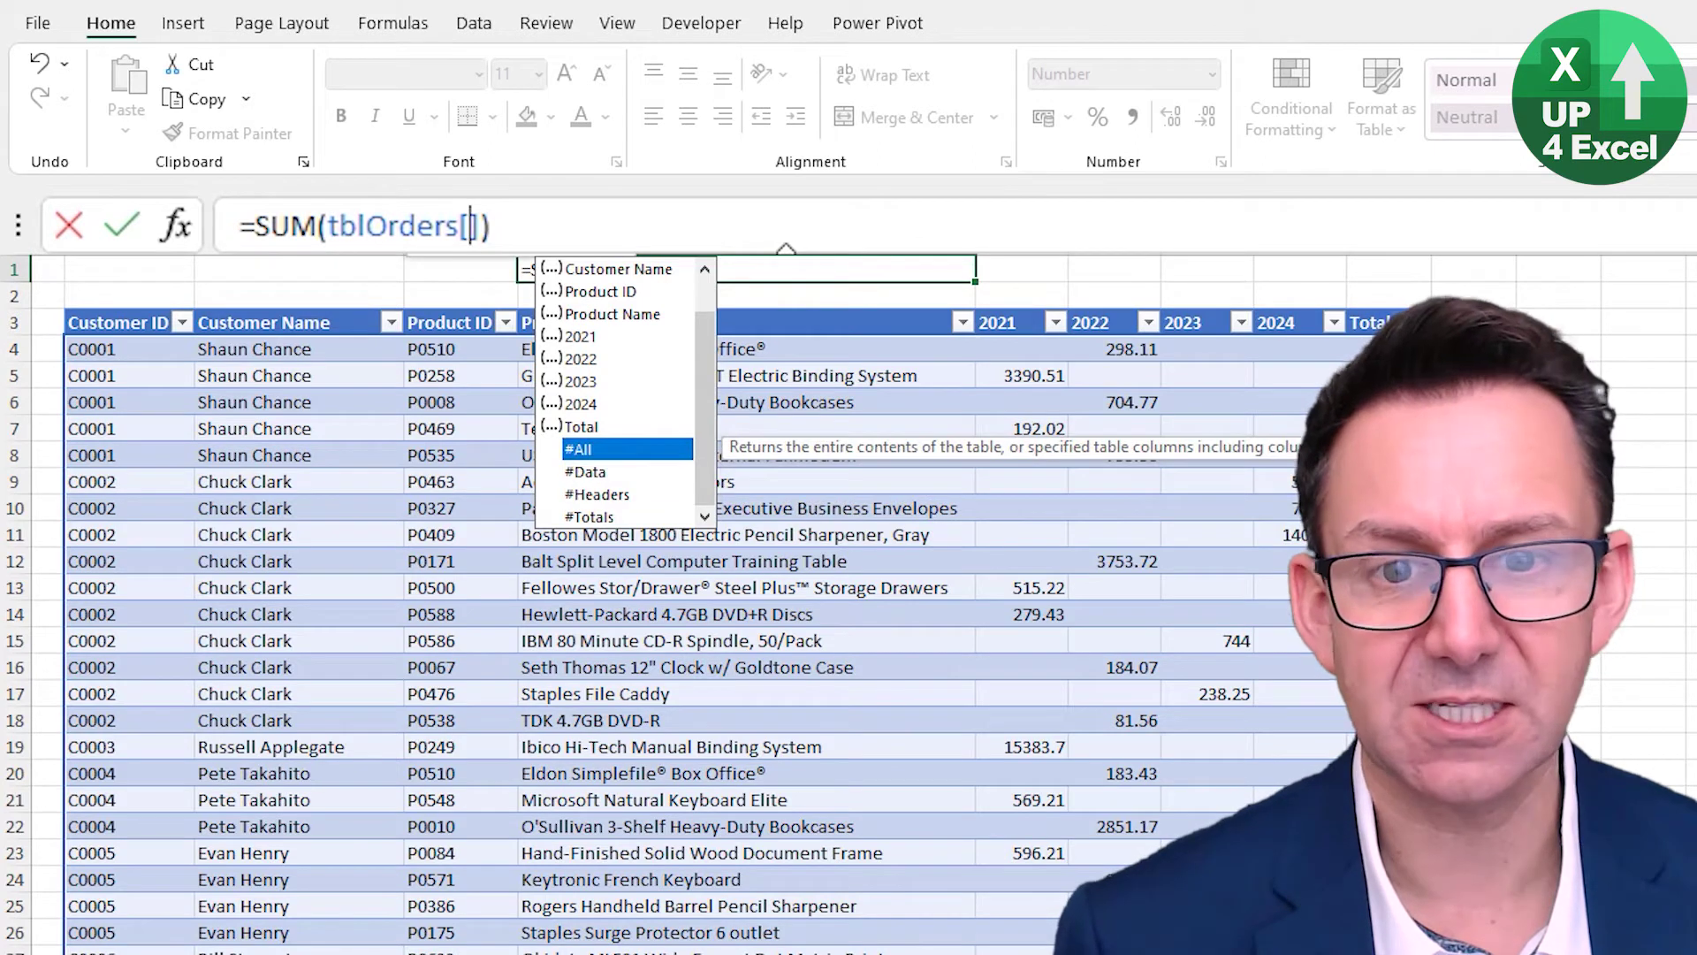
key(Down)
key(Down)
key(Down)
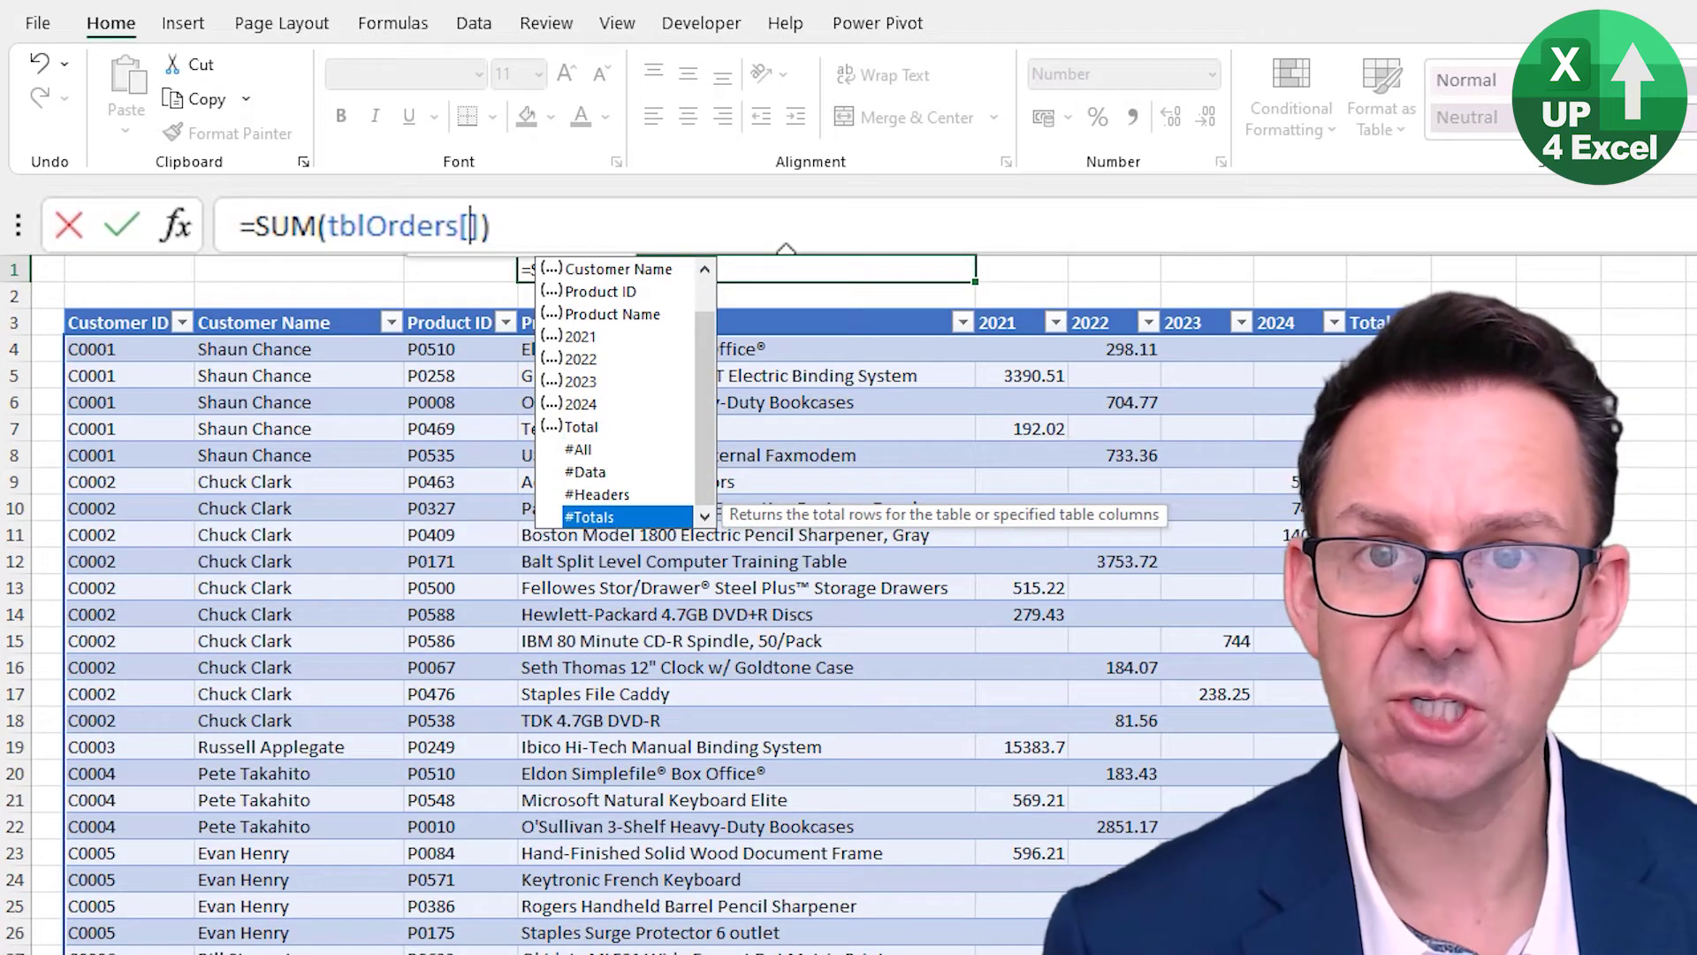
key(Up)
key(Up)
key(Up)
key(Up)
key(Up)
key(Up)
key(Up)
key(Up)
key(Up)
key(Up)
key(Up)
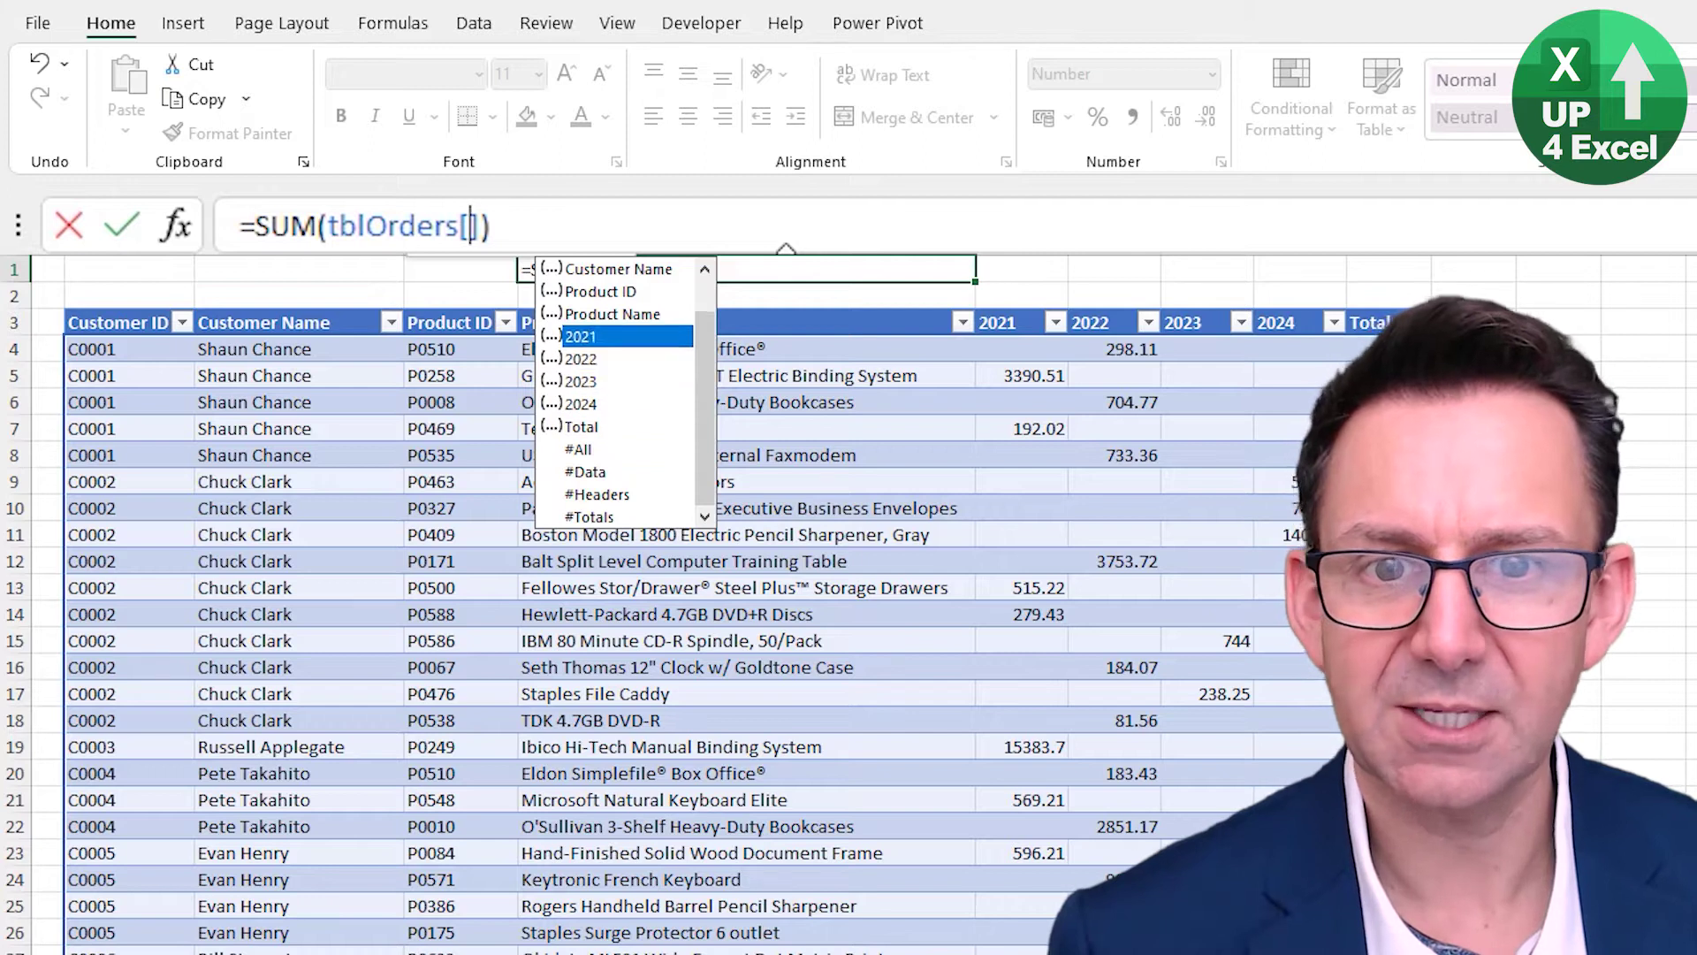
key(Up)
key(Up)
key(Down)
key(Down)
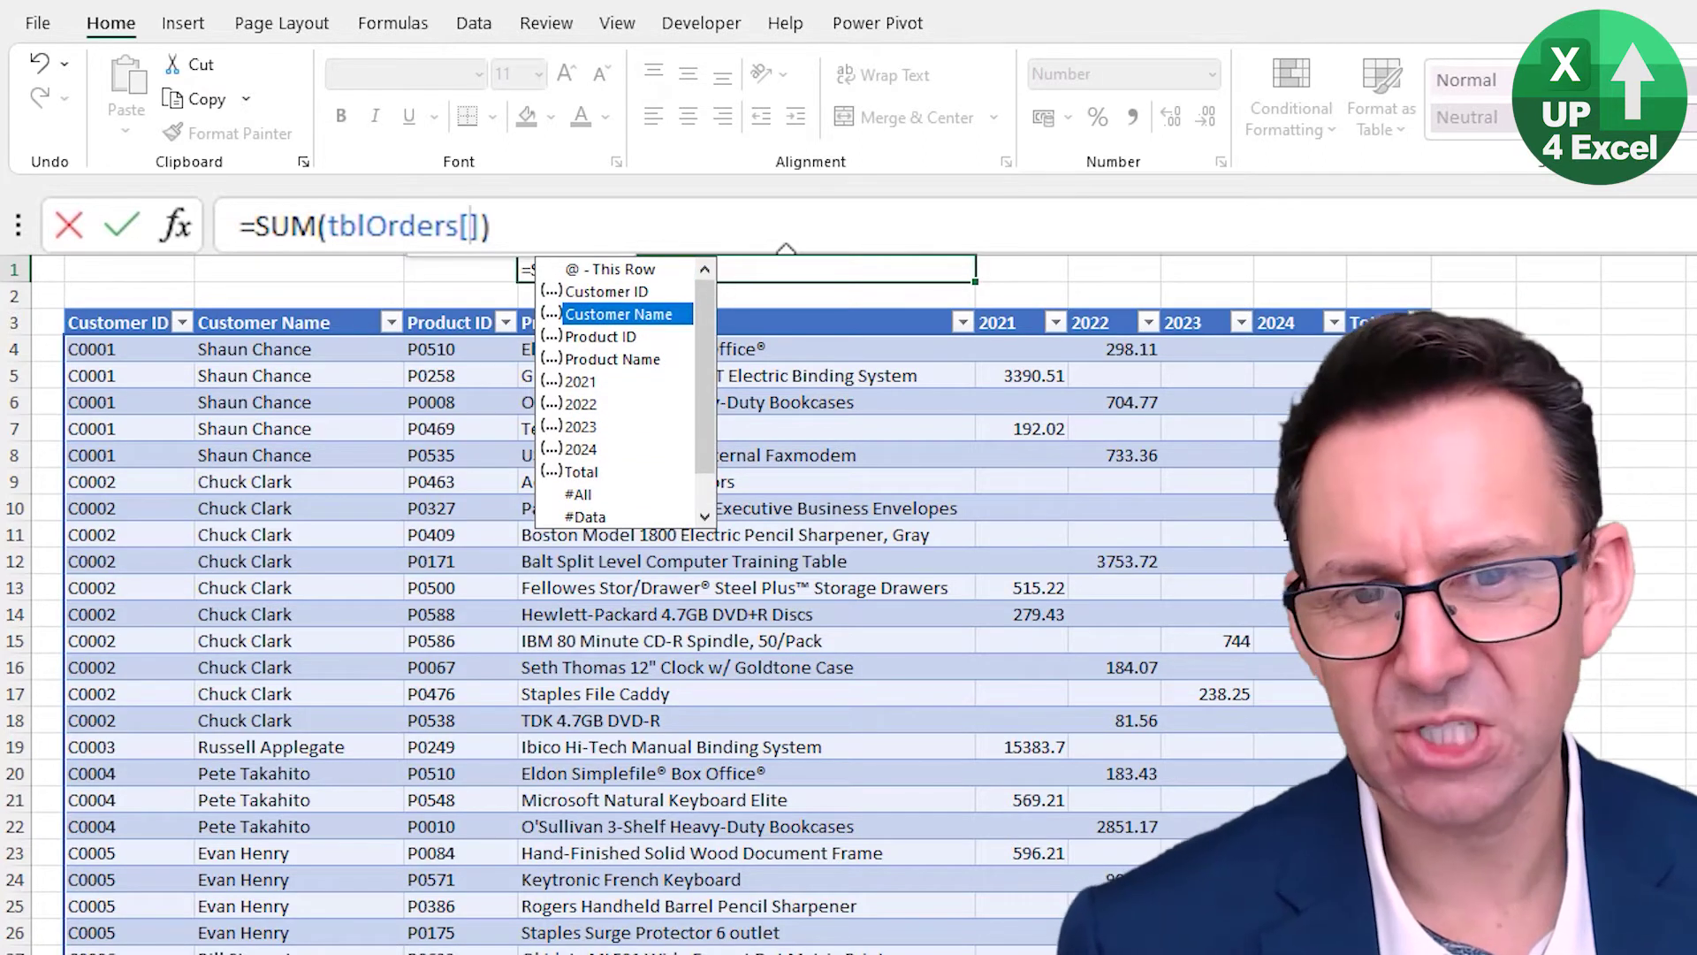
Accept the 2022 column and commit =SUM(tblOrders[2022]) in E1
key(Down)
key(Down)
key(Down)
key(Down)
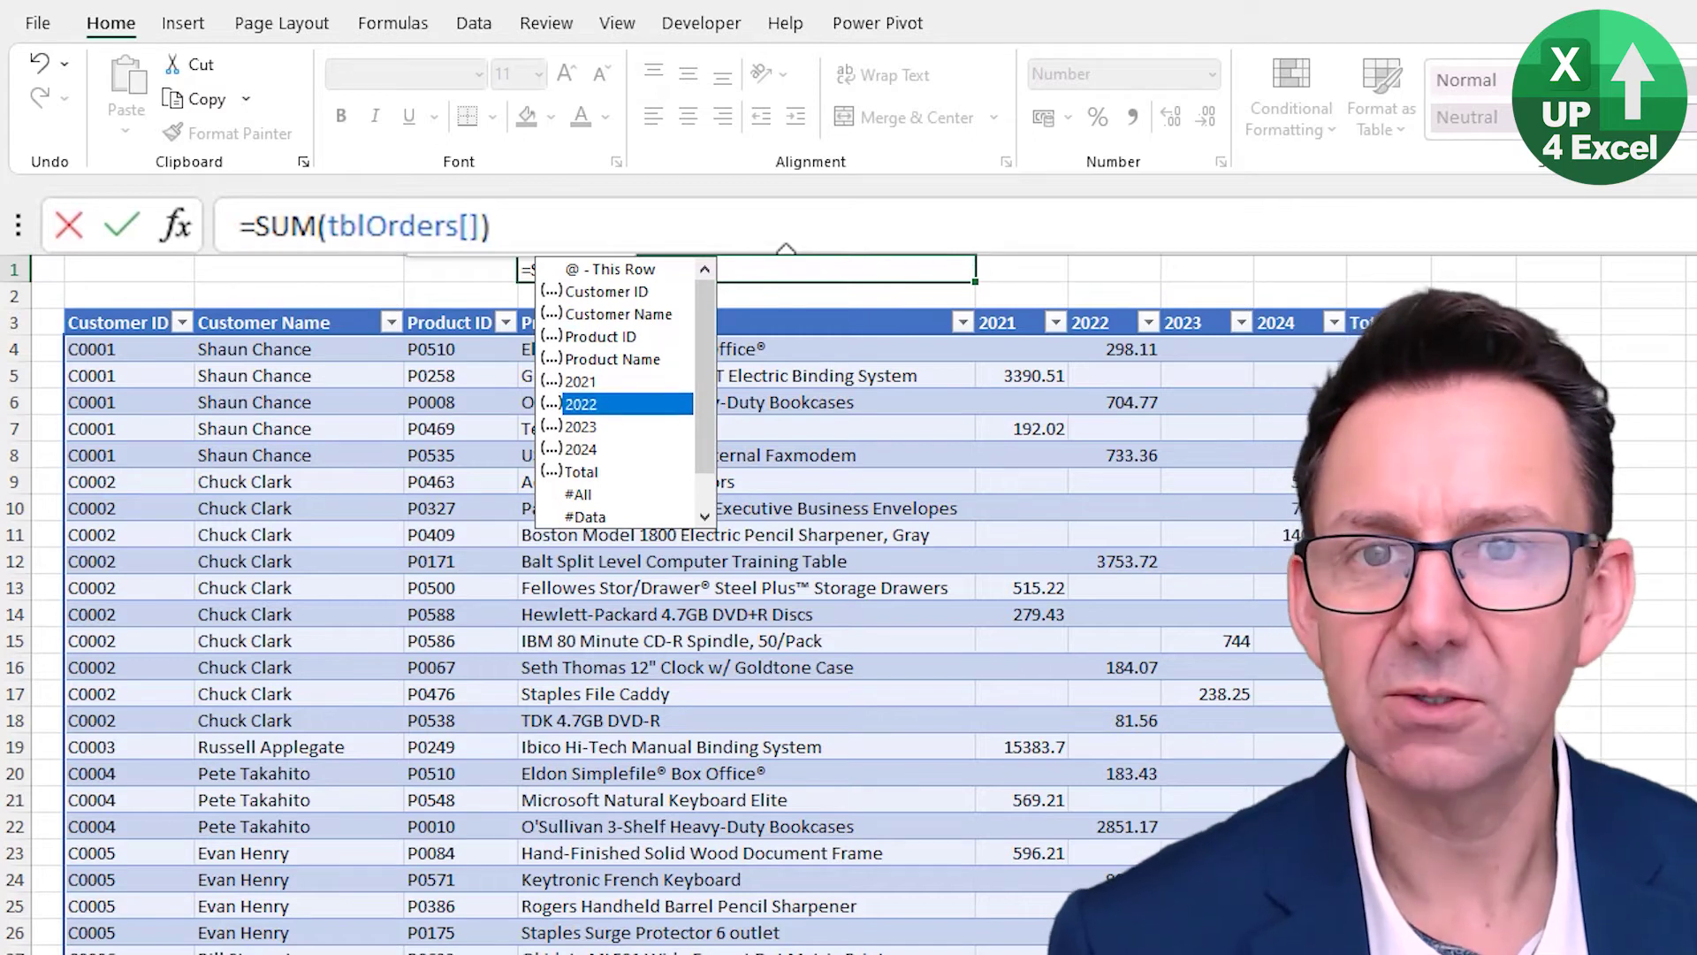
key(Up)
key(Up)
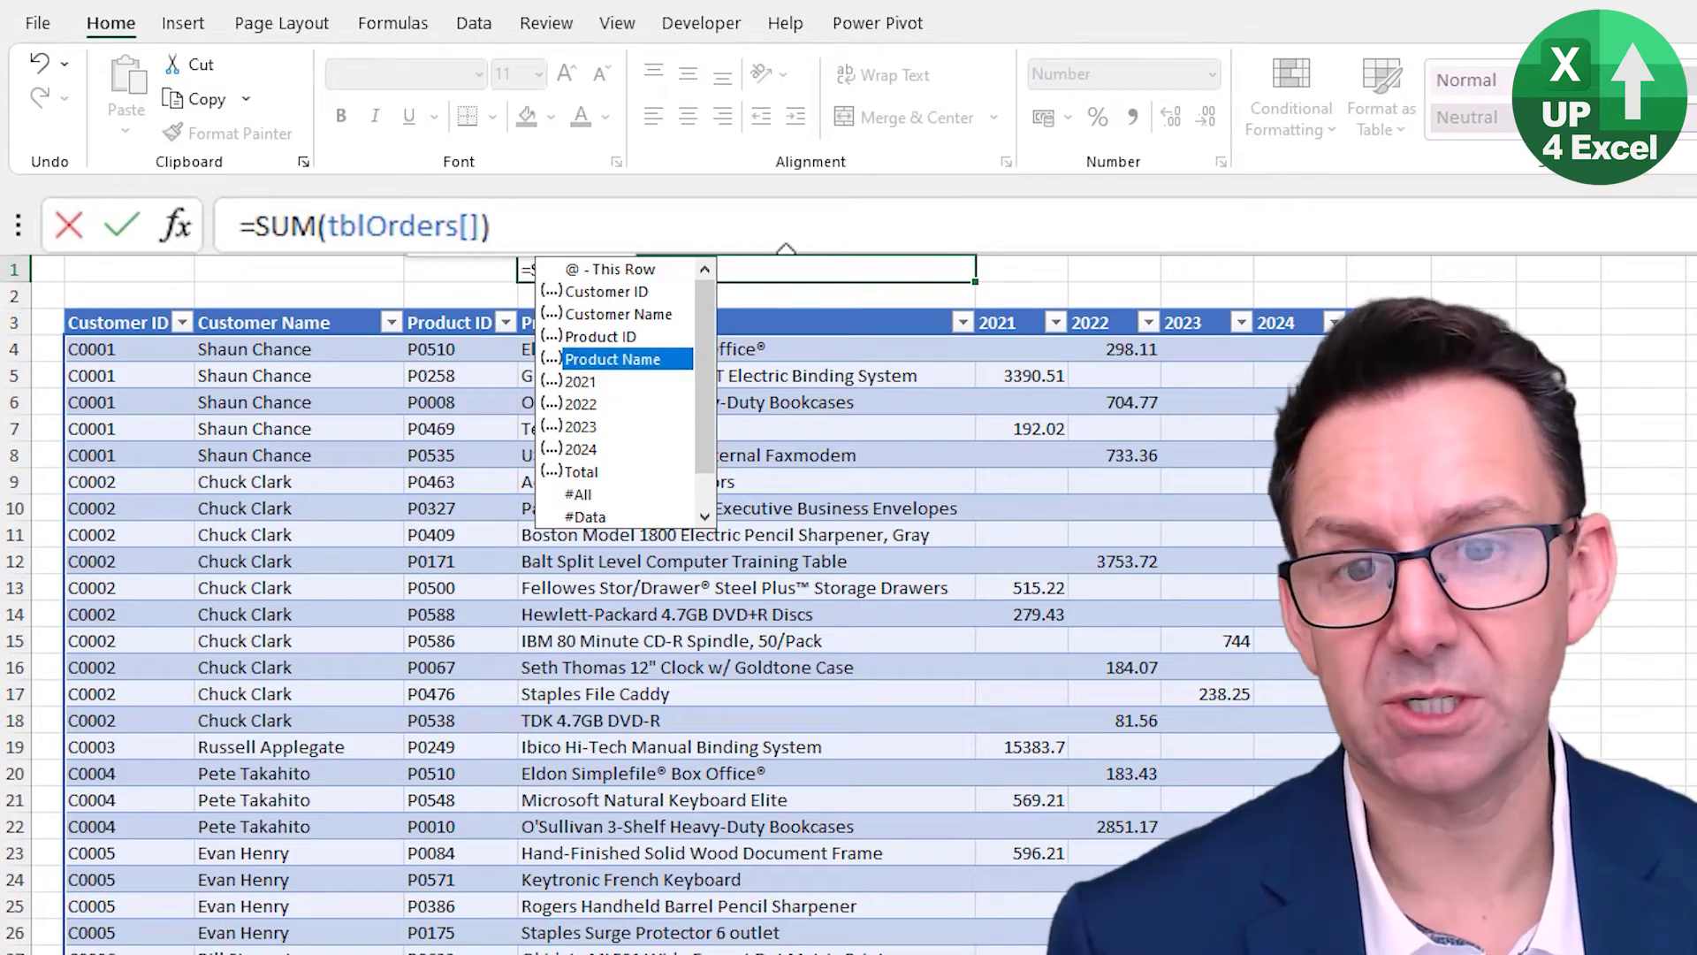
key(Down)
key(Down)
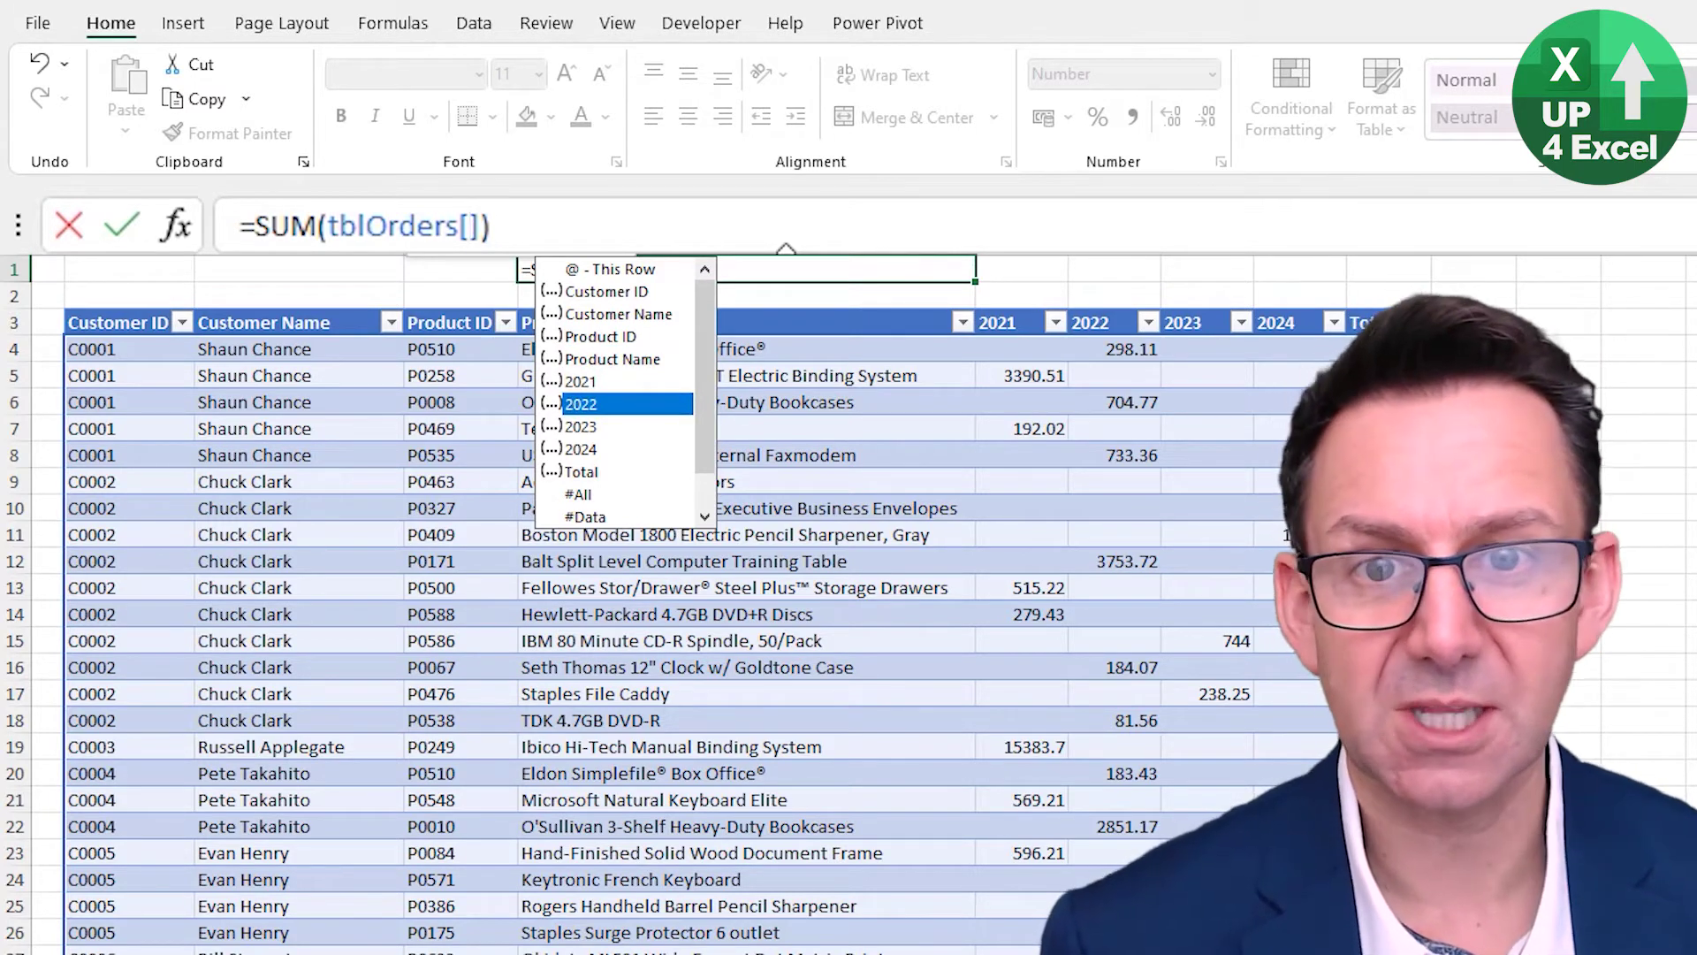
key(Tab)
key(Return)
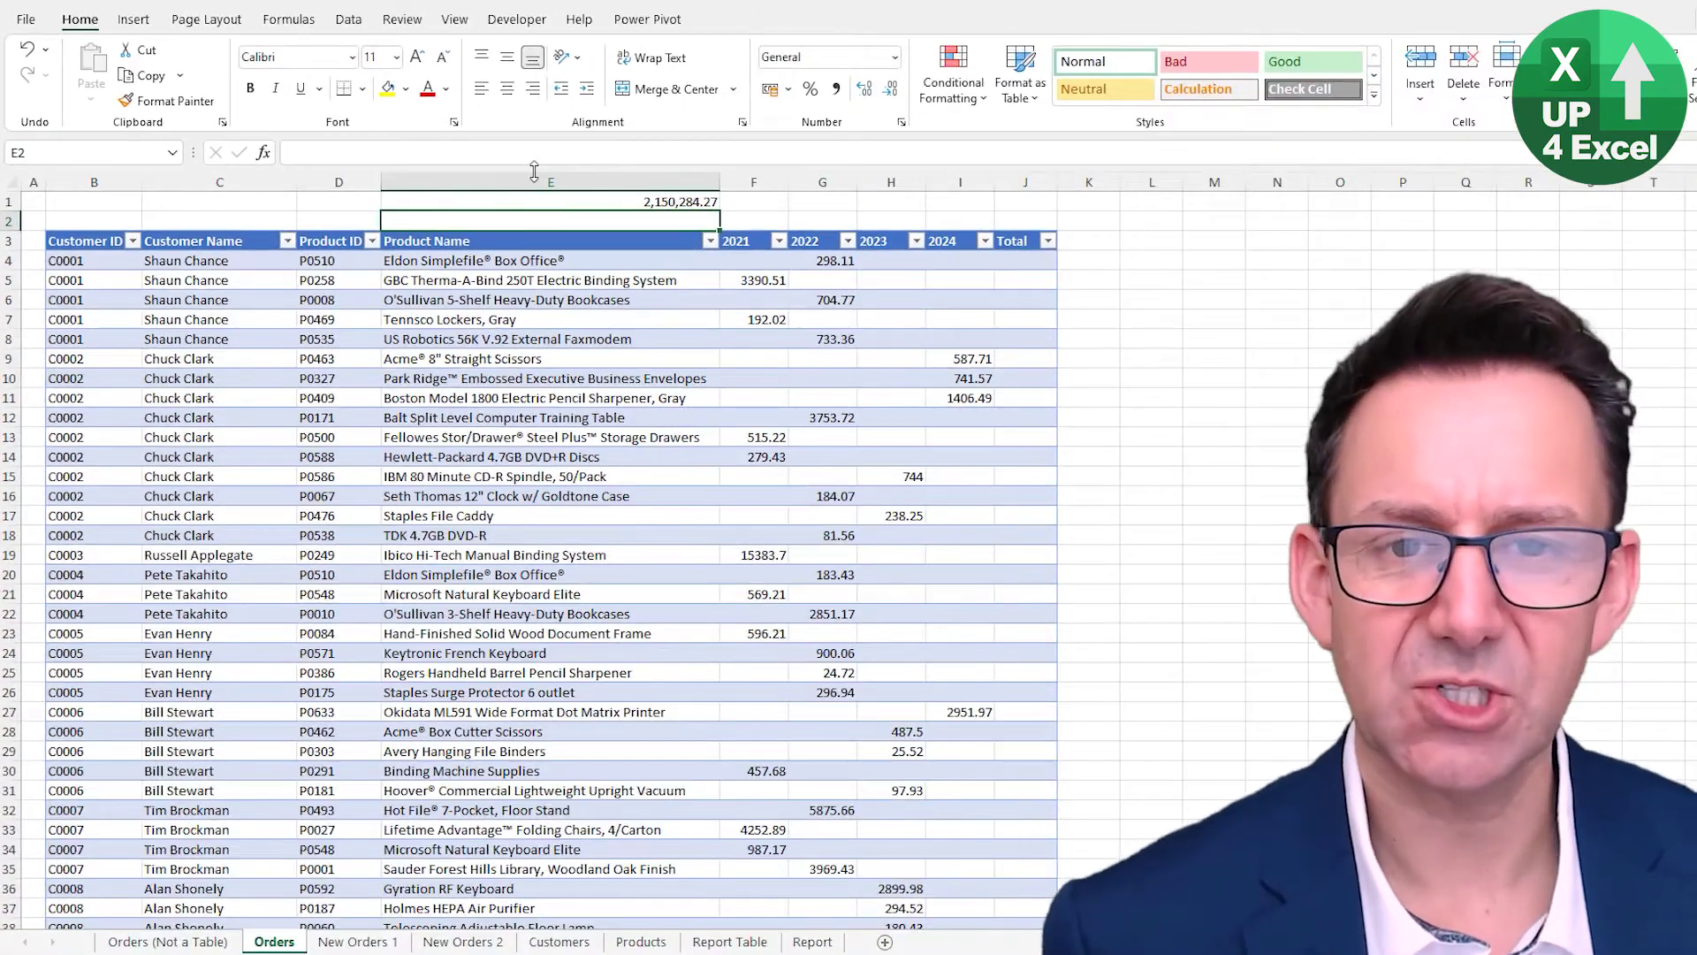
Start =sum(tblOrders[@[2021]:[2024]]) in the first Total cell J4
key(Up)
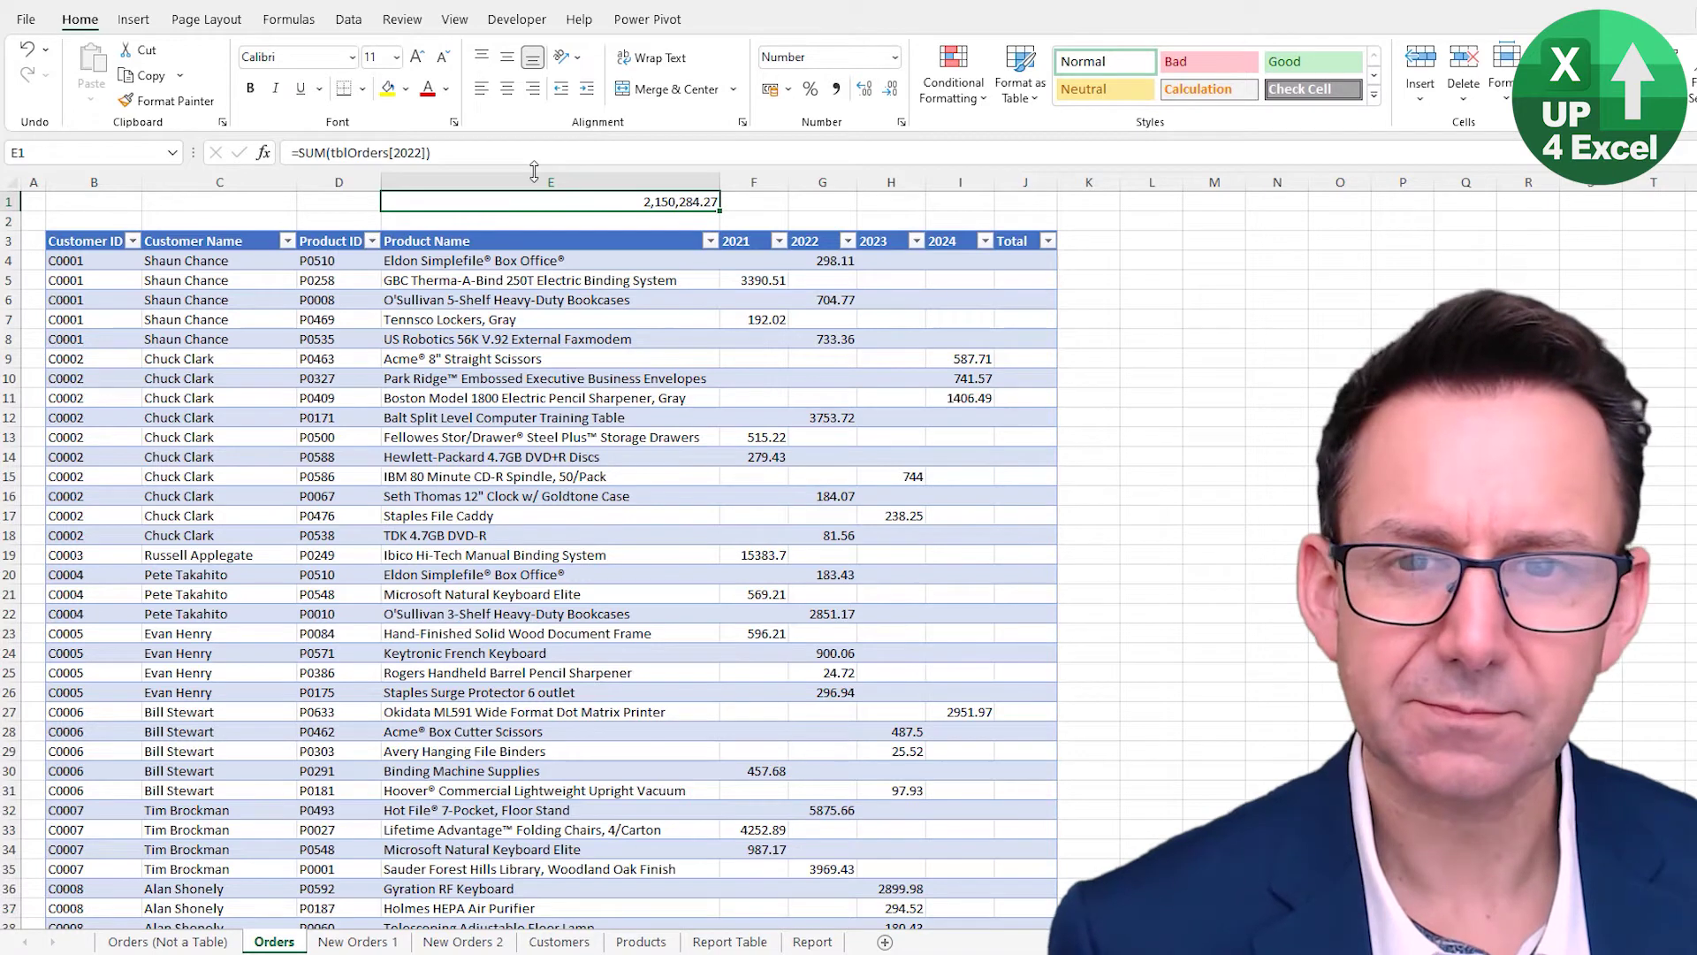
key(Down)
key(Down)
key(Down)
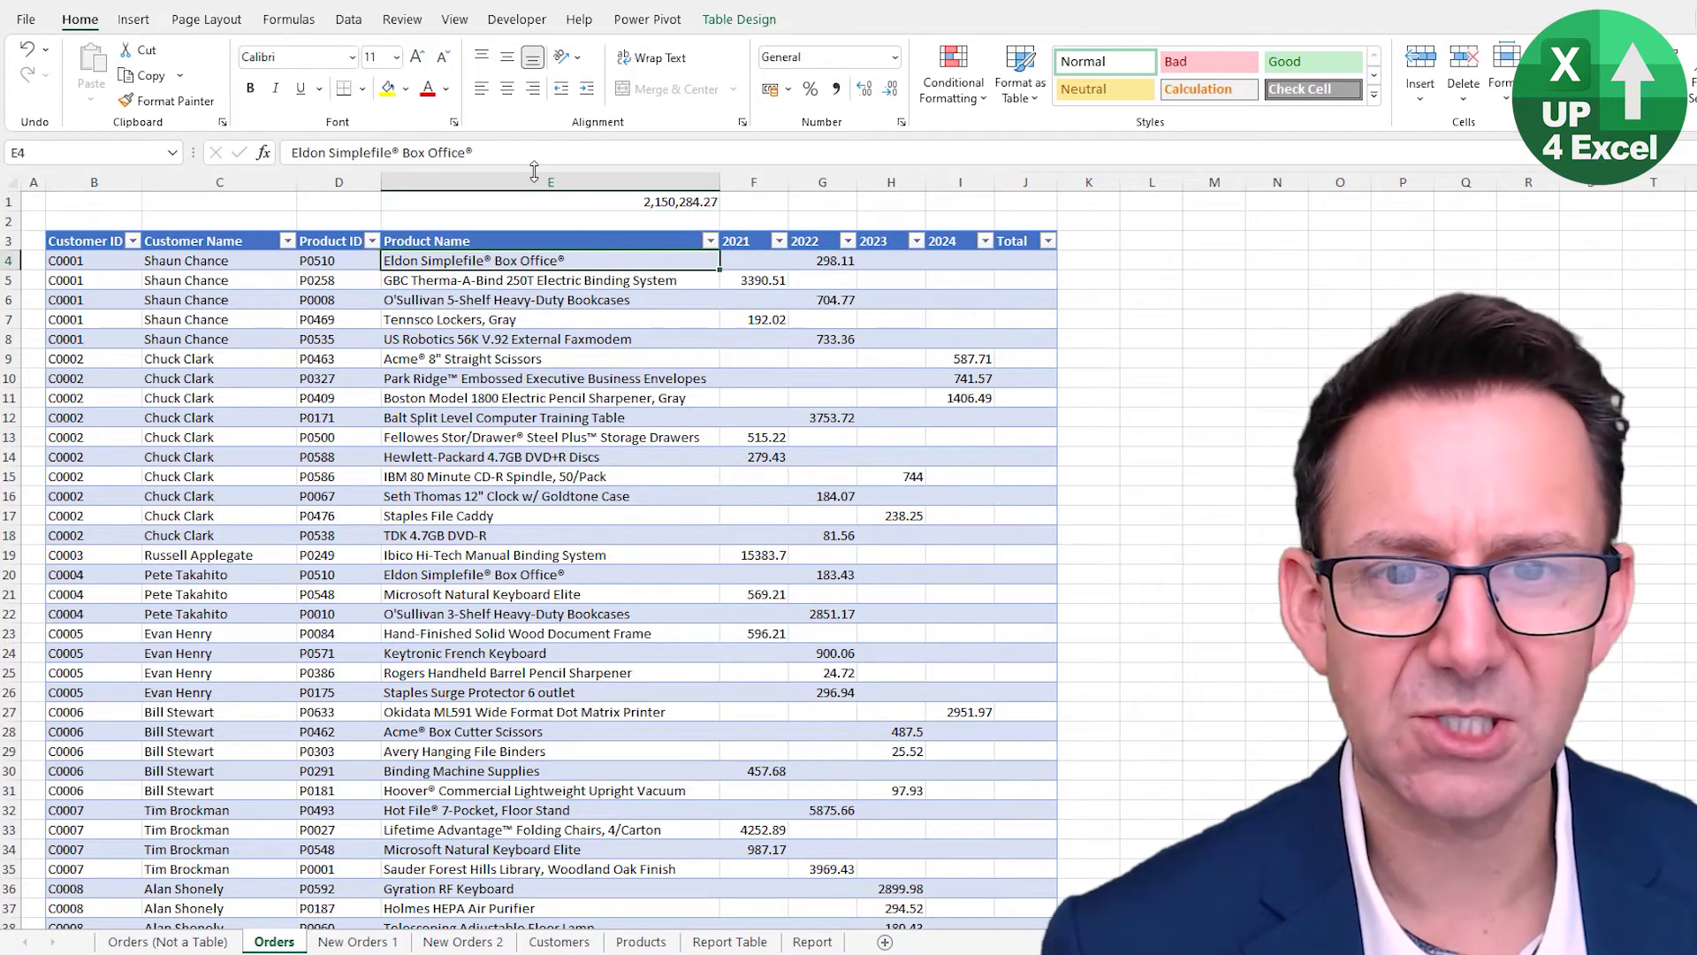
key(Right)
key(Right)
key(Right)
key(Right)
key(Right)
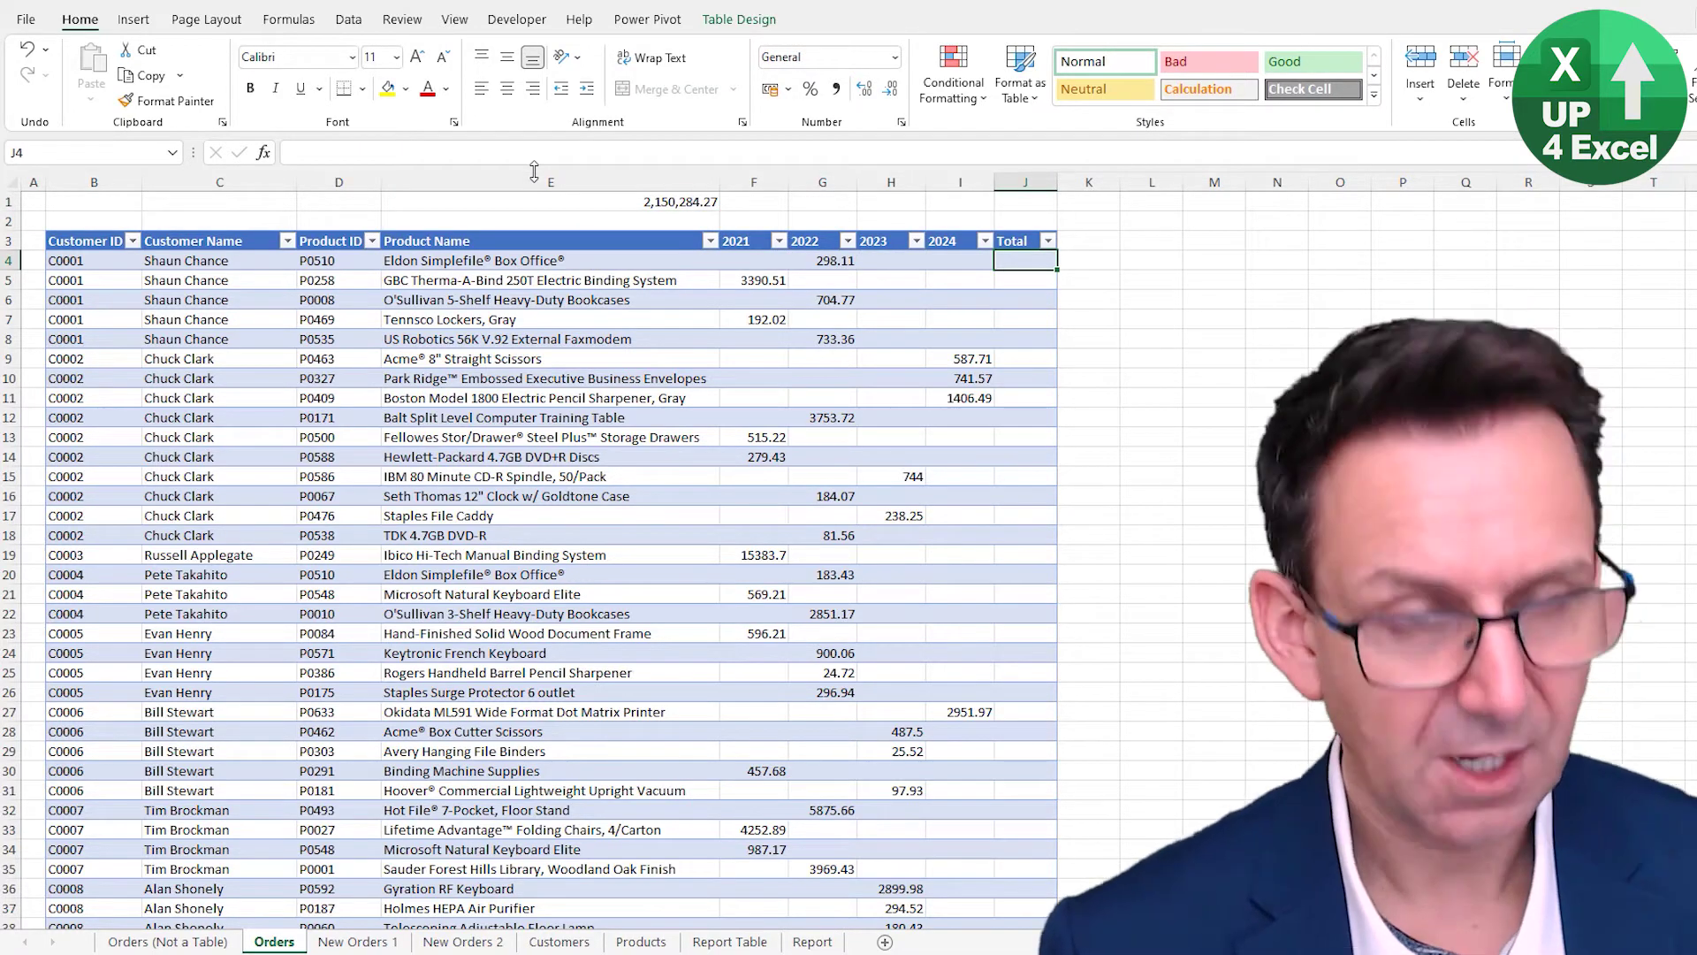
text(=)
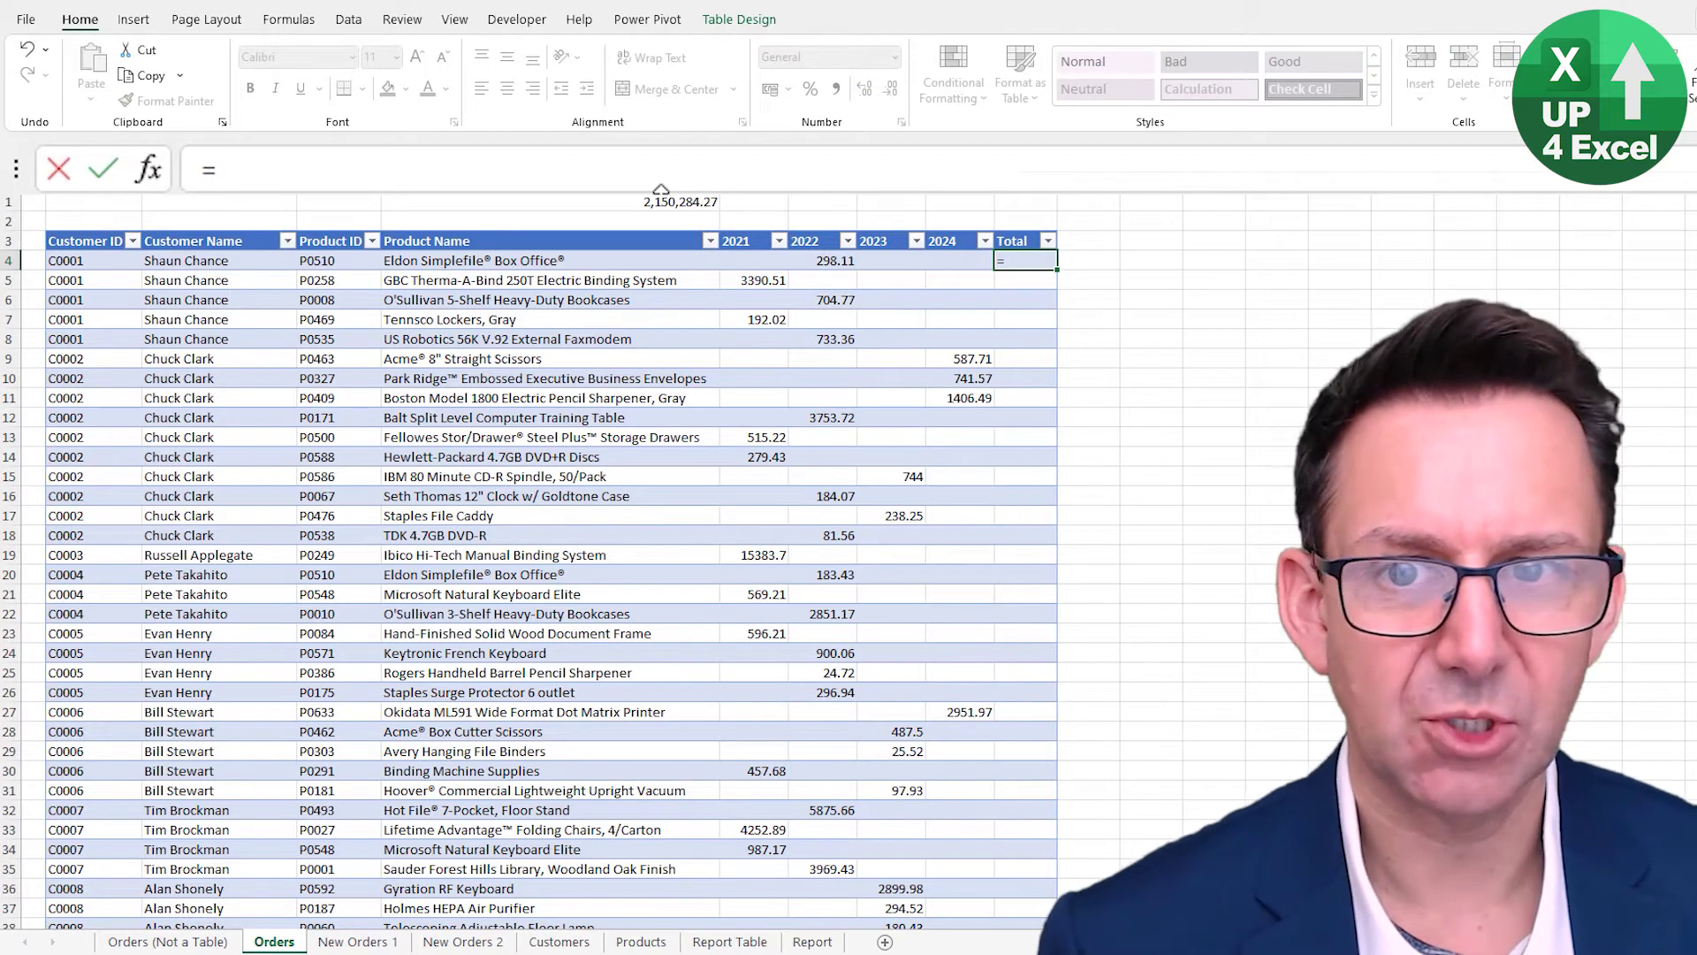
text(sum()
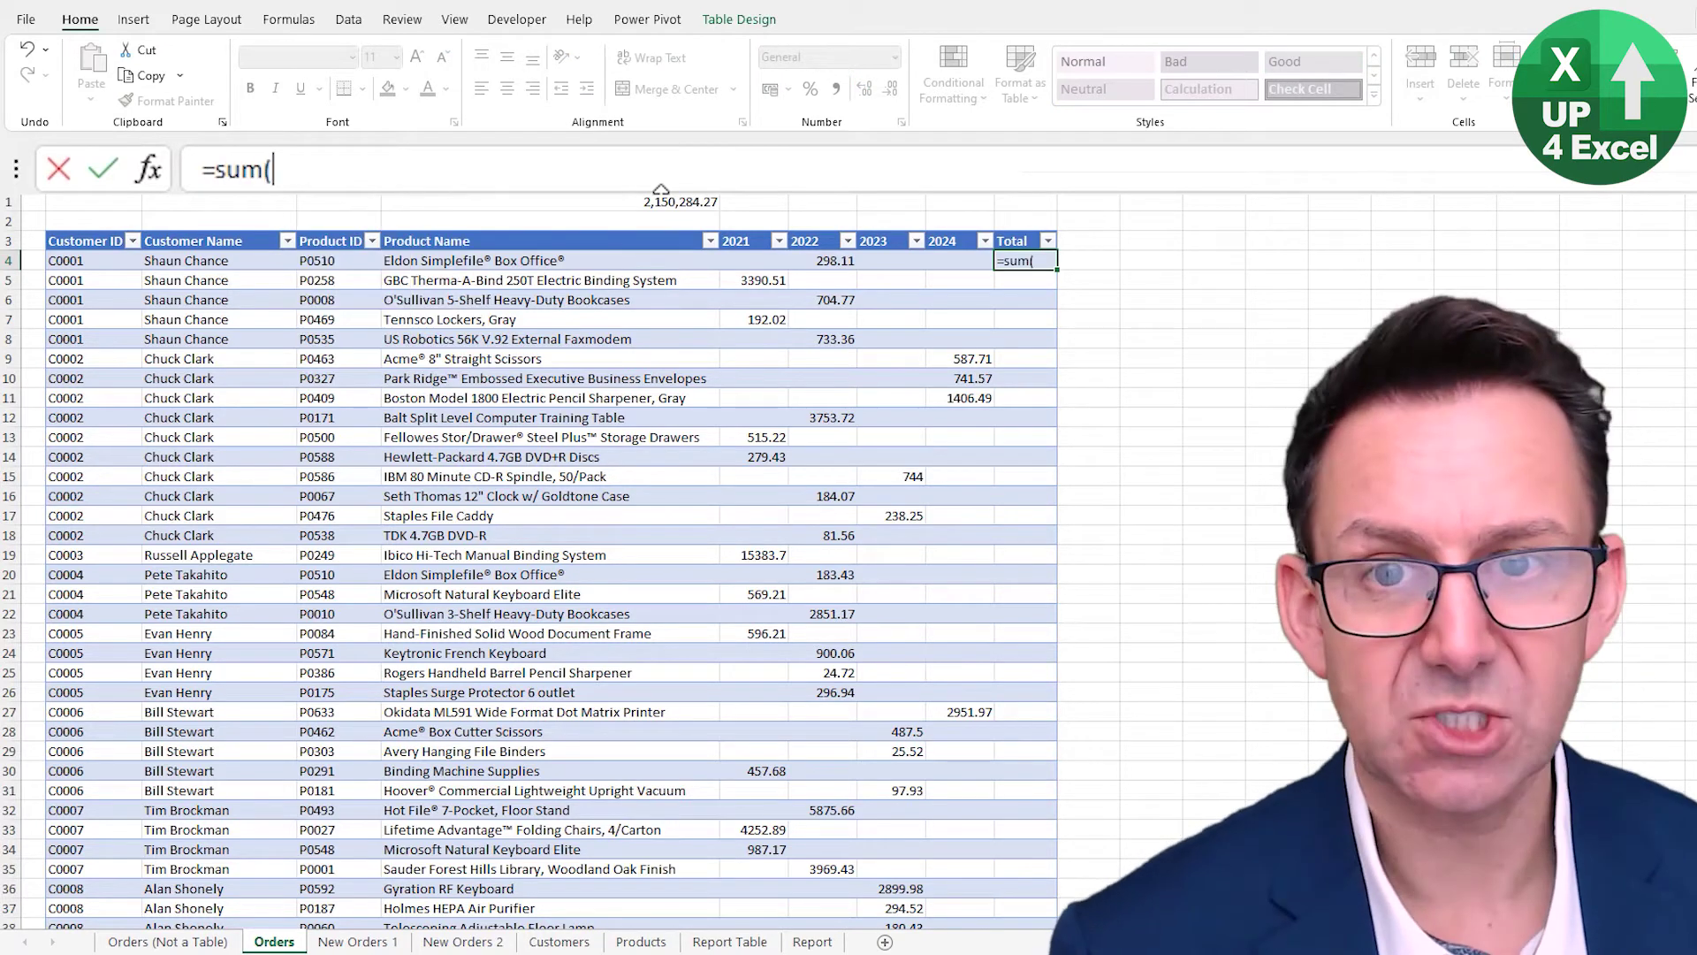
drag(752, 261, 942, 260)
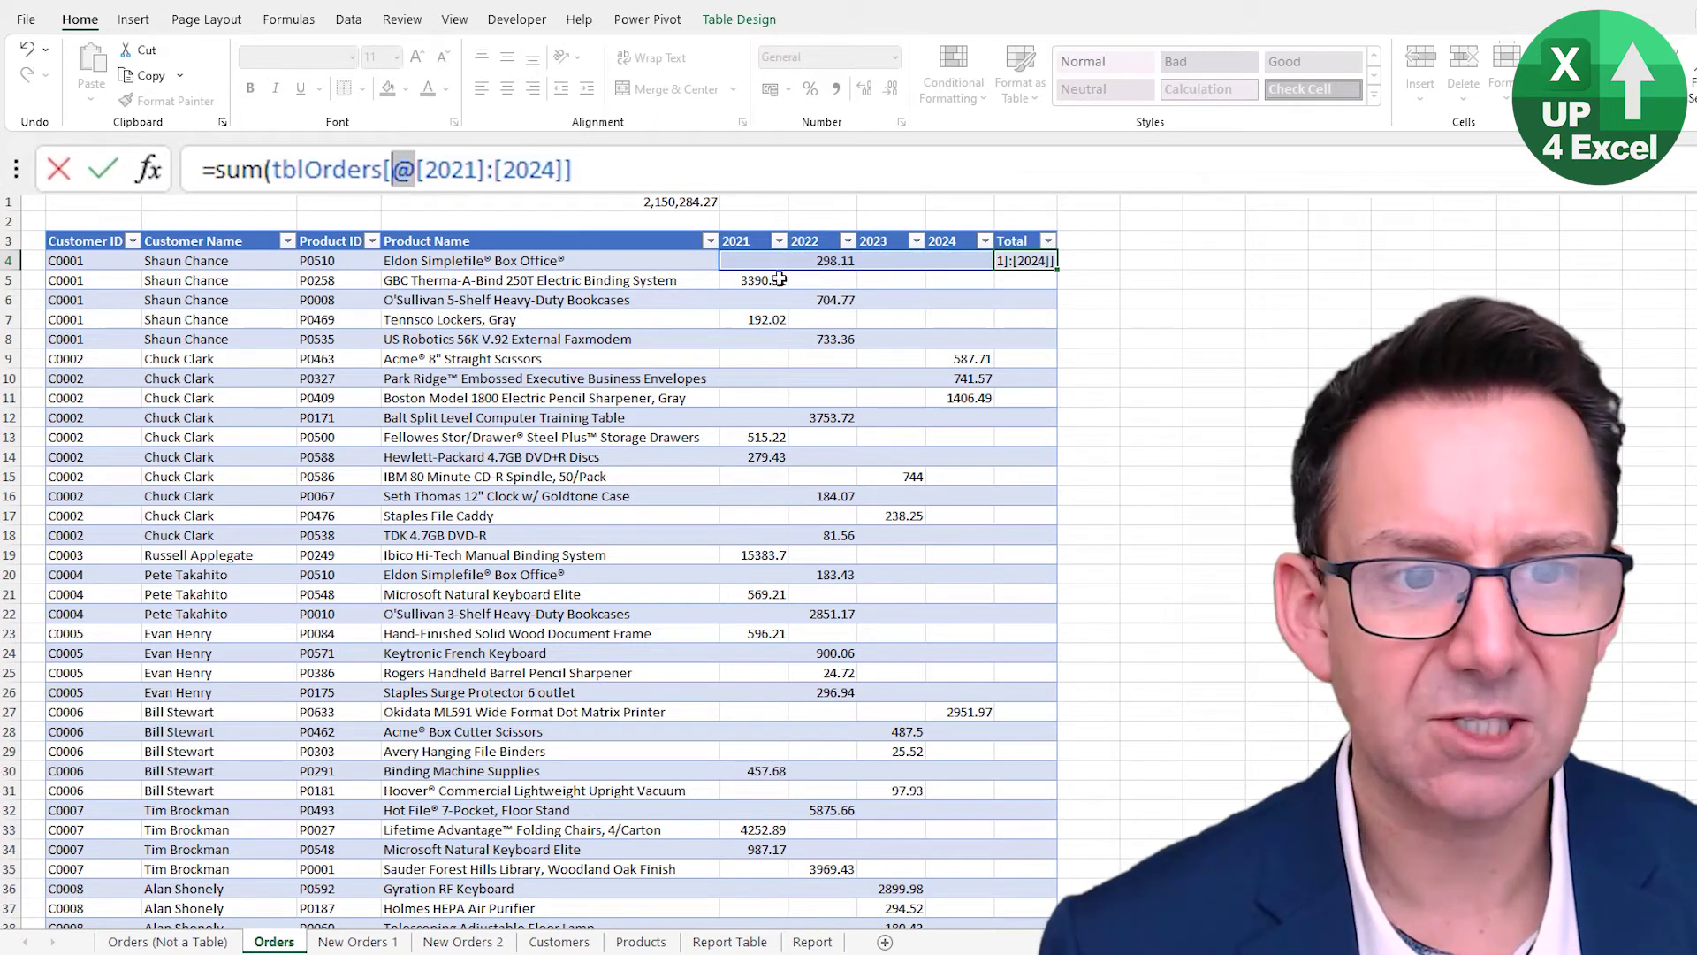
click(581, 171)
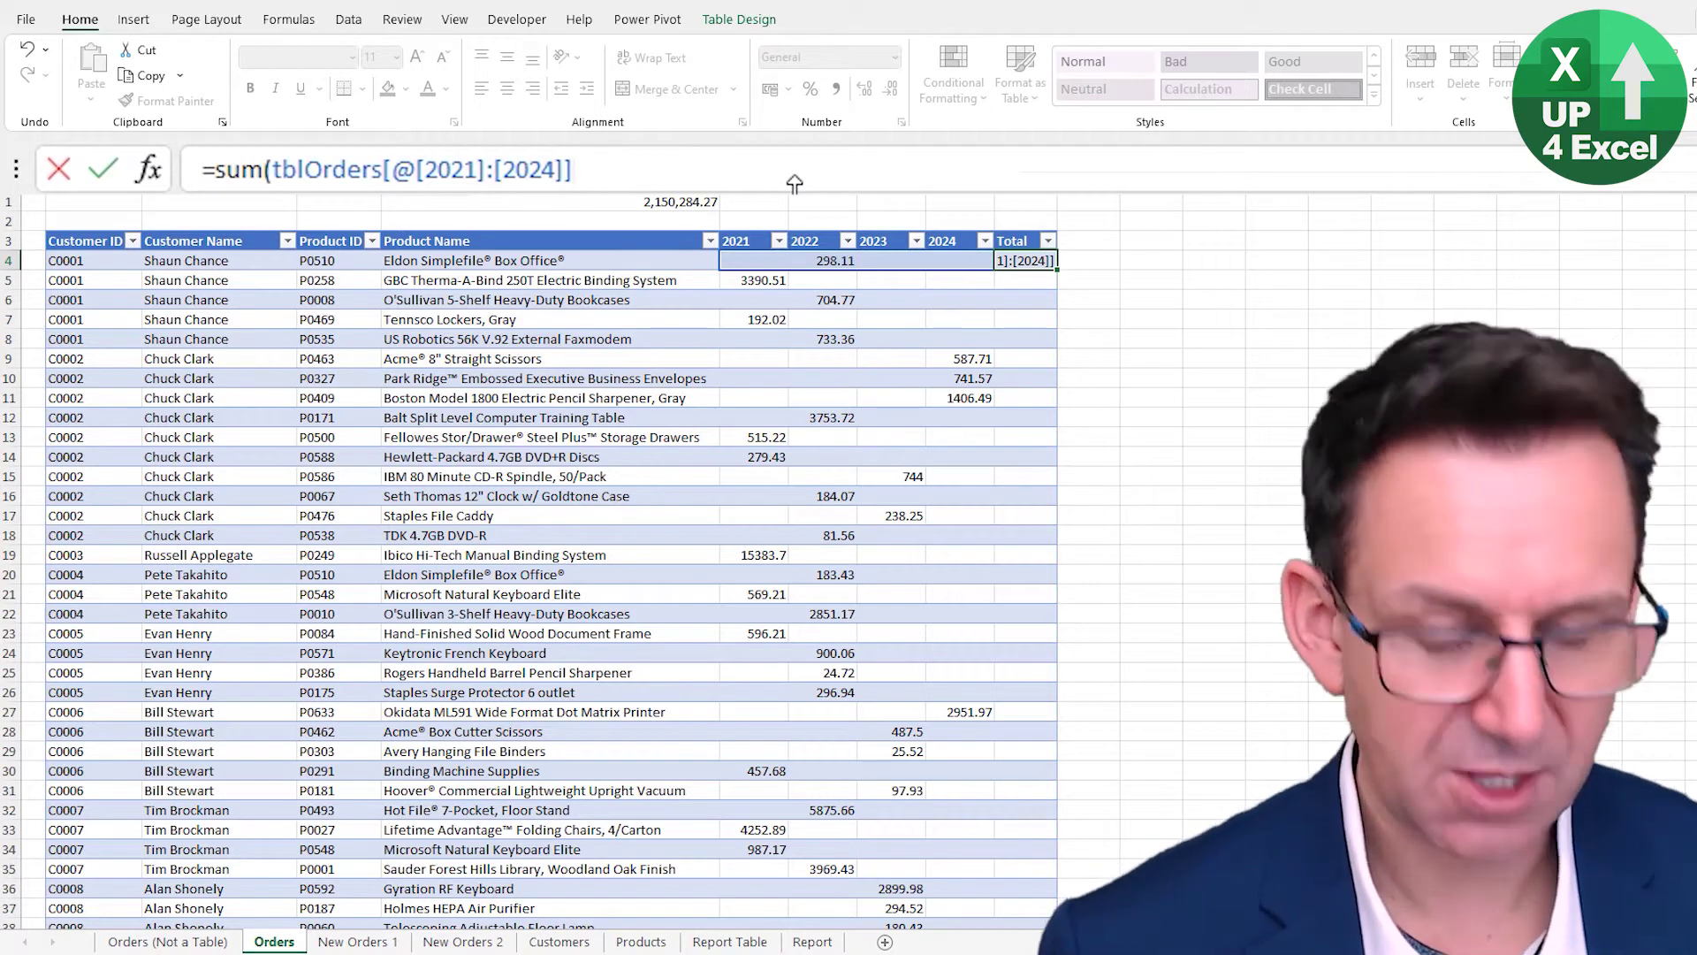
key(ctrl+shift+Left)
key(ctrl+shift+Left)
key(ctrl+shift+Left)
key(ctrl+shift+Left)
key(ctrl+shift+Left)
key(ctrl+shift+Left)
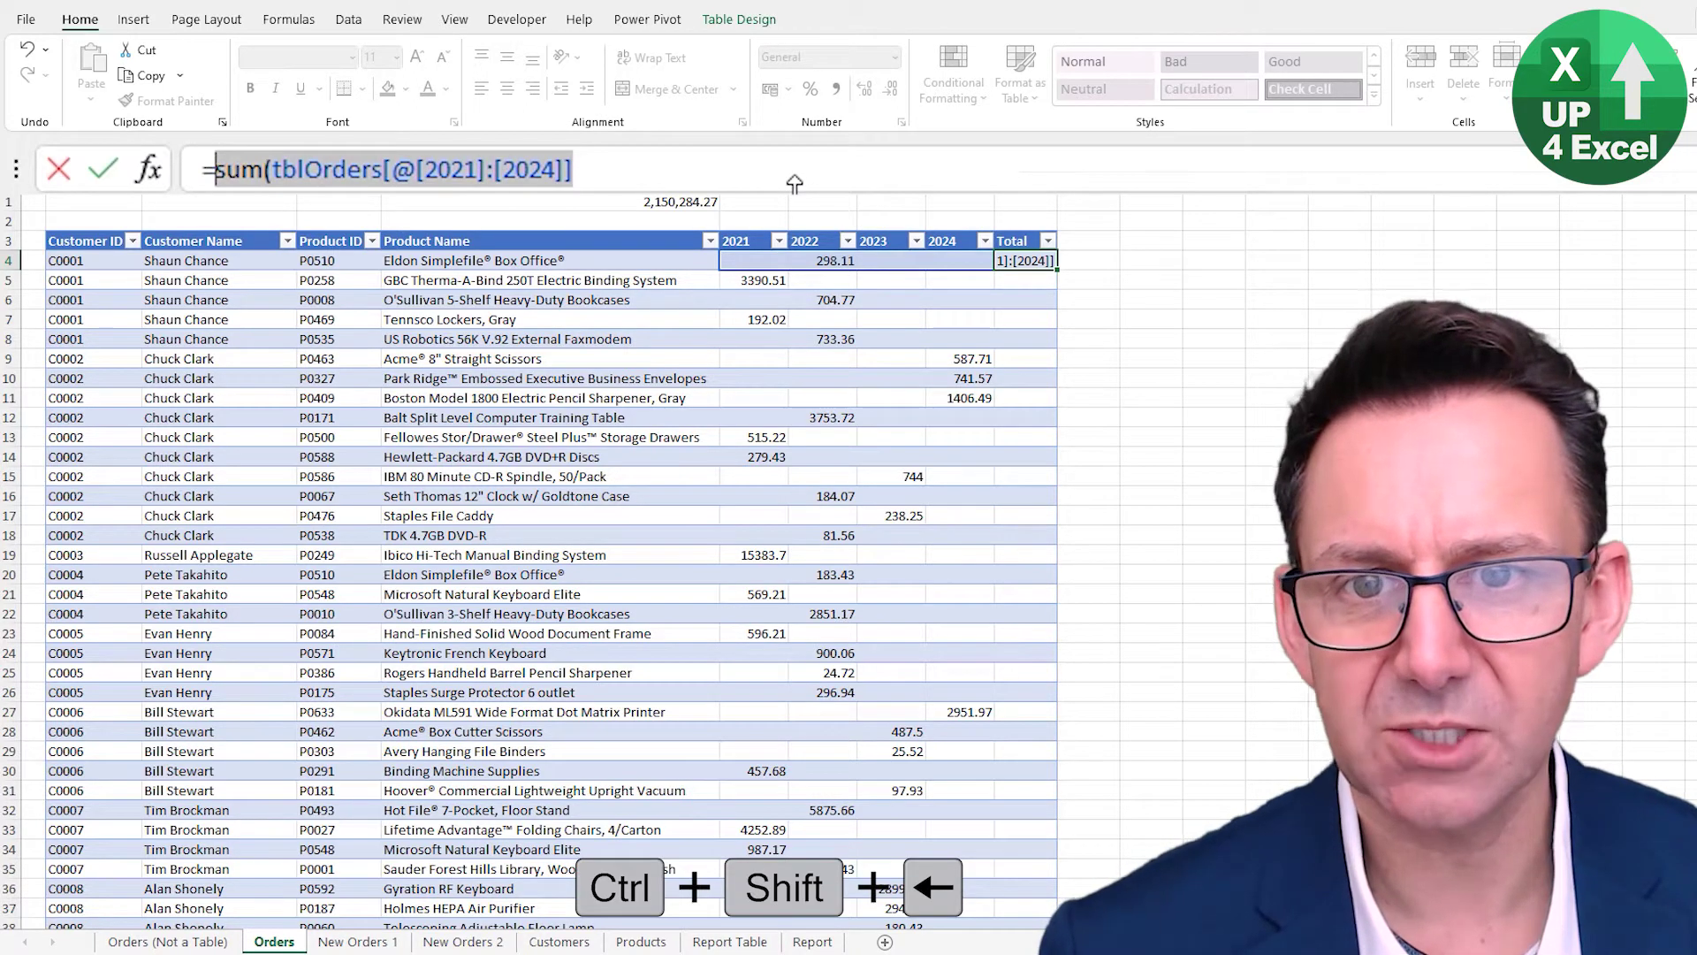
key(BackSpace)
click(744, 262)
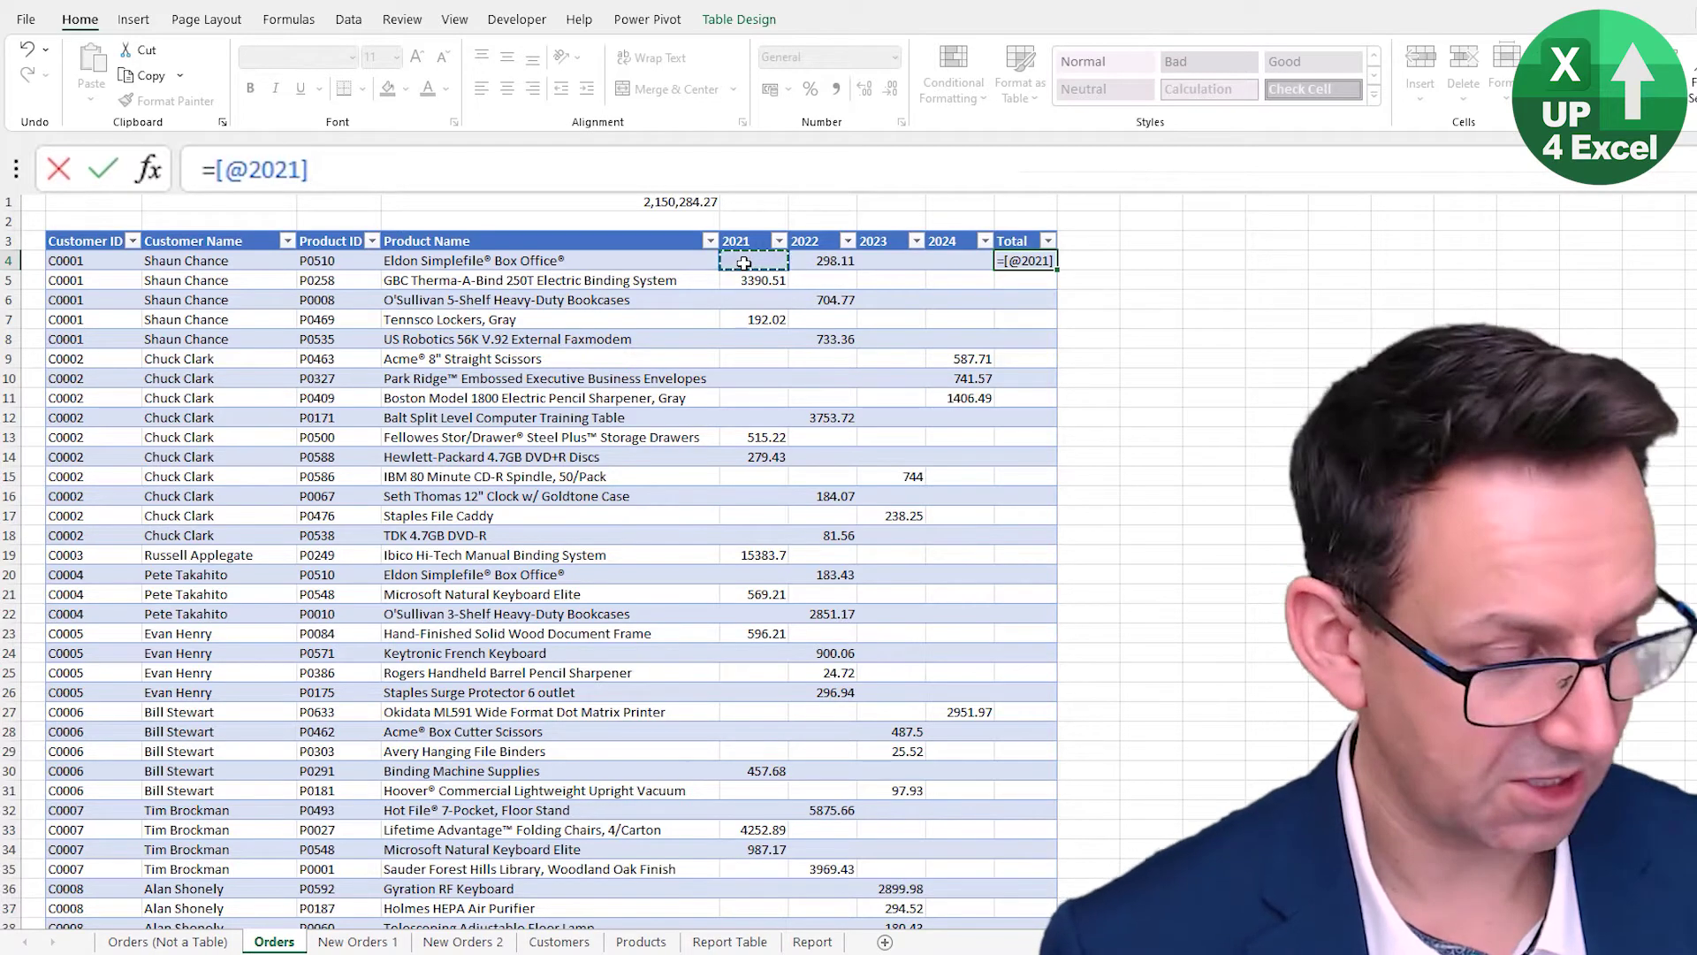
text(+)
click(829, 260)
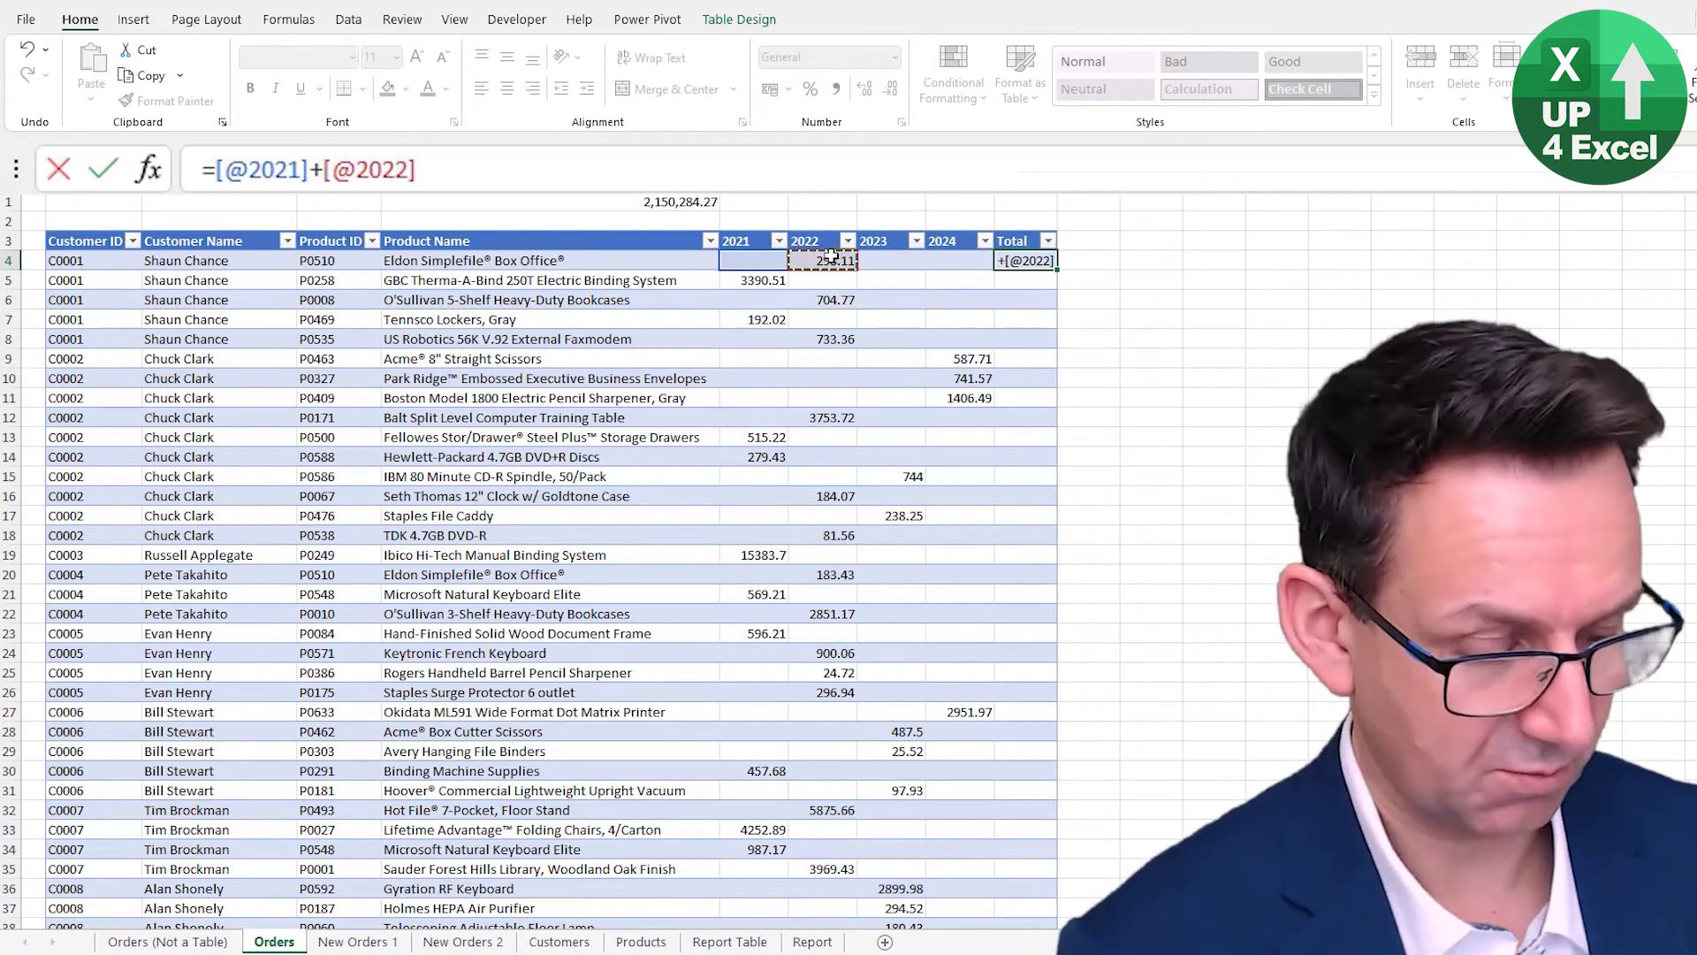
text(+)
click(901, 254)
text(+[@2023)
key(Left)
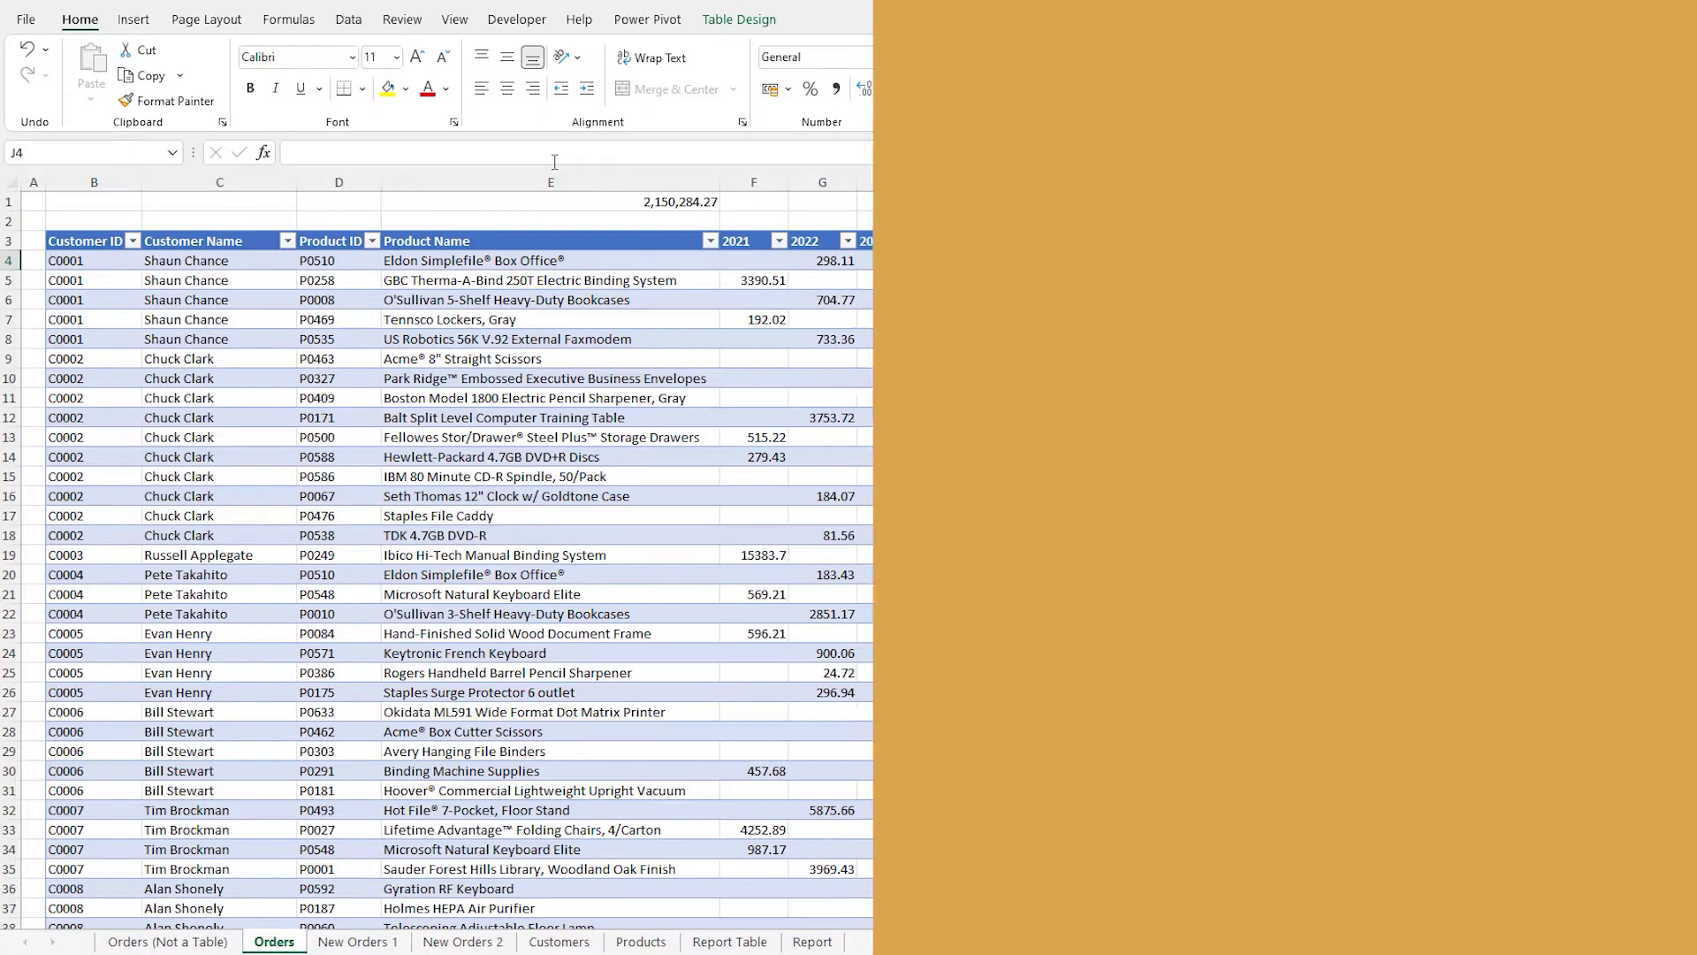
On the Orders (Not a Table) sheet, add a bold J3 Total header formatted like 2024
key(ctrl+Page_Up)
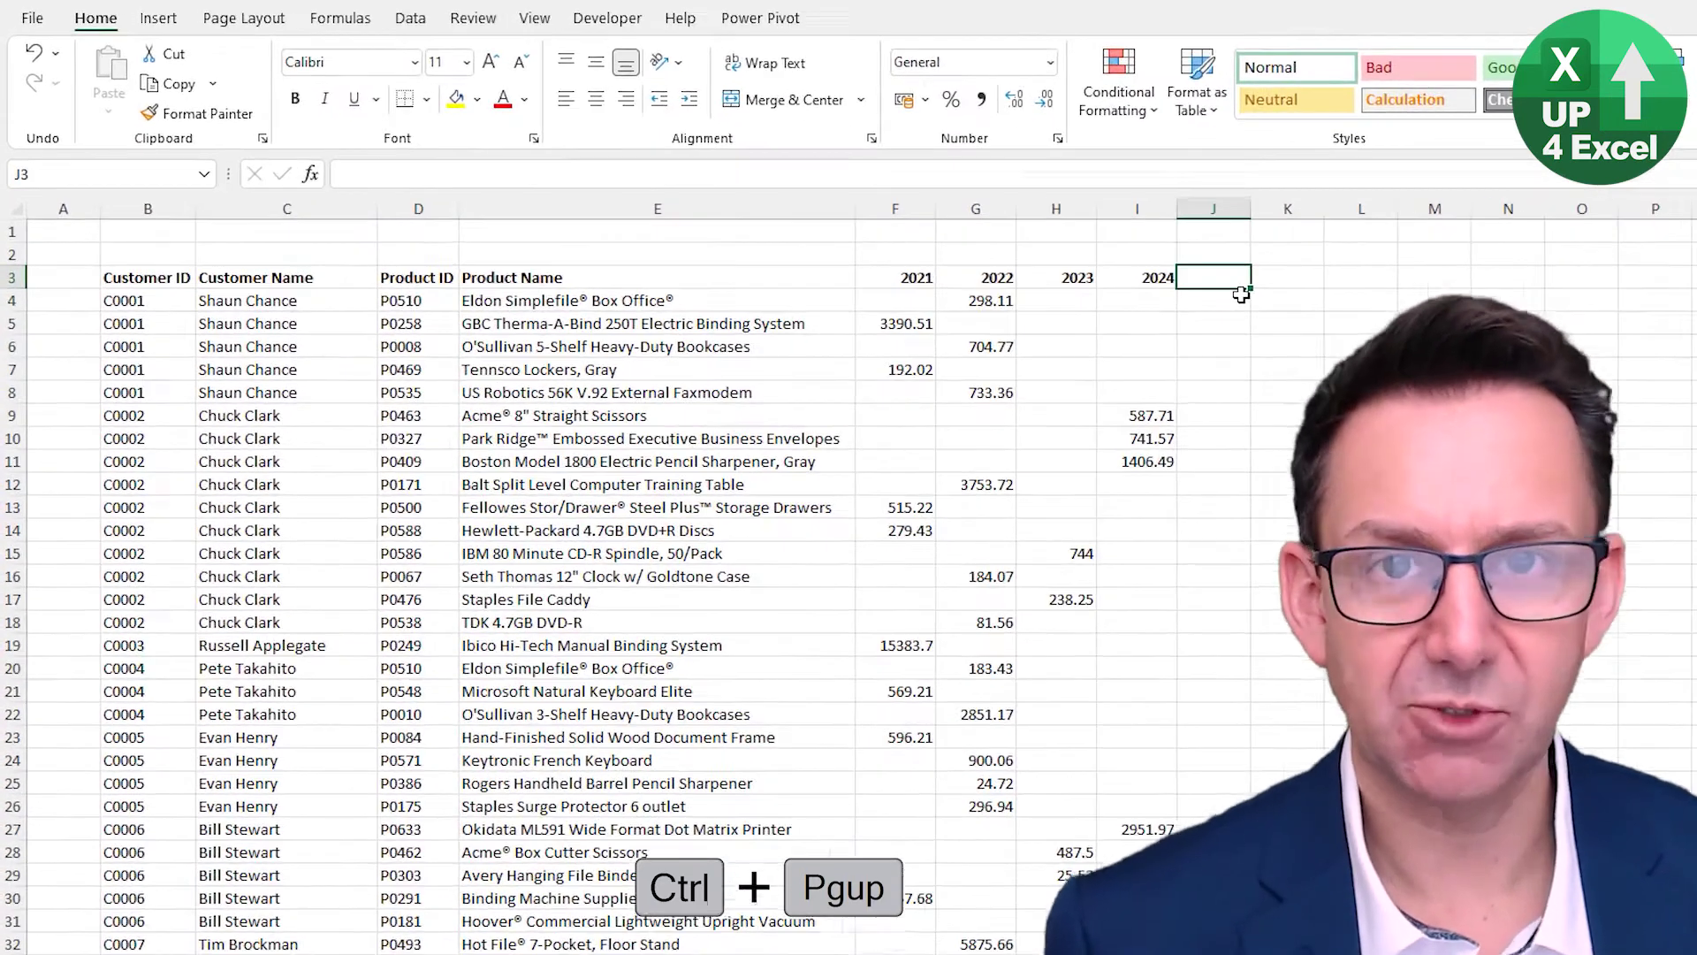
text(Total)
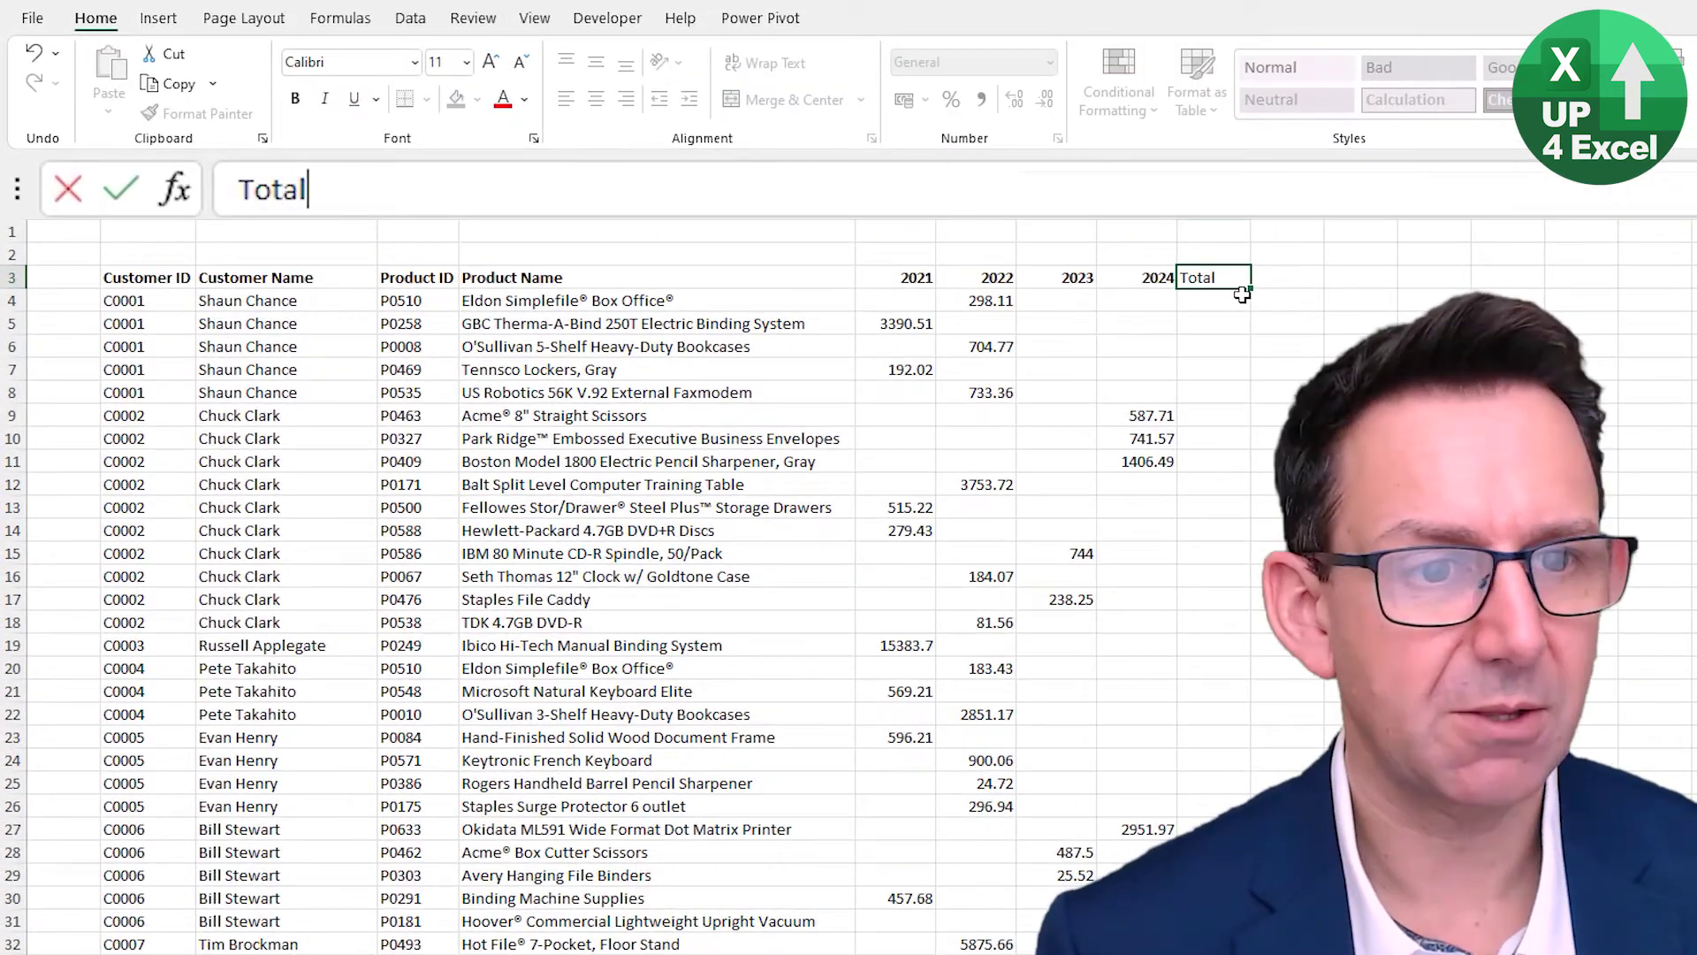
key(ctrl+Return)
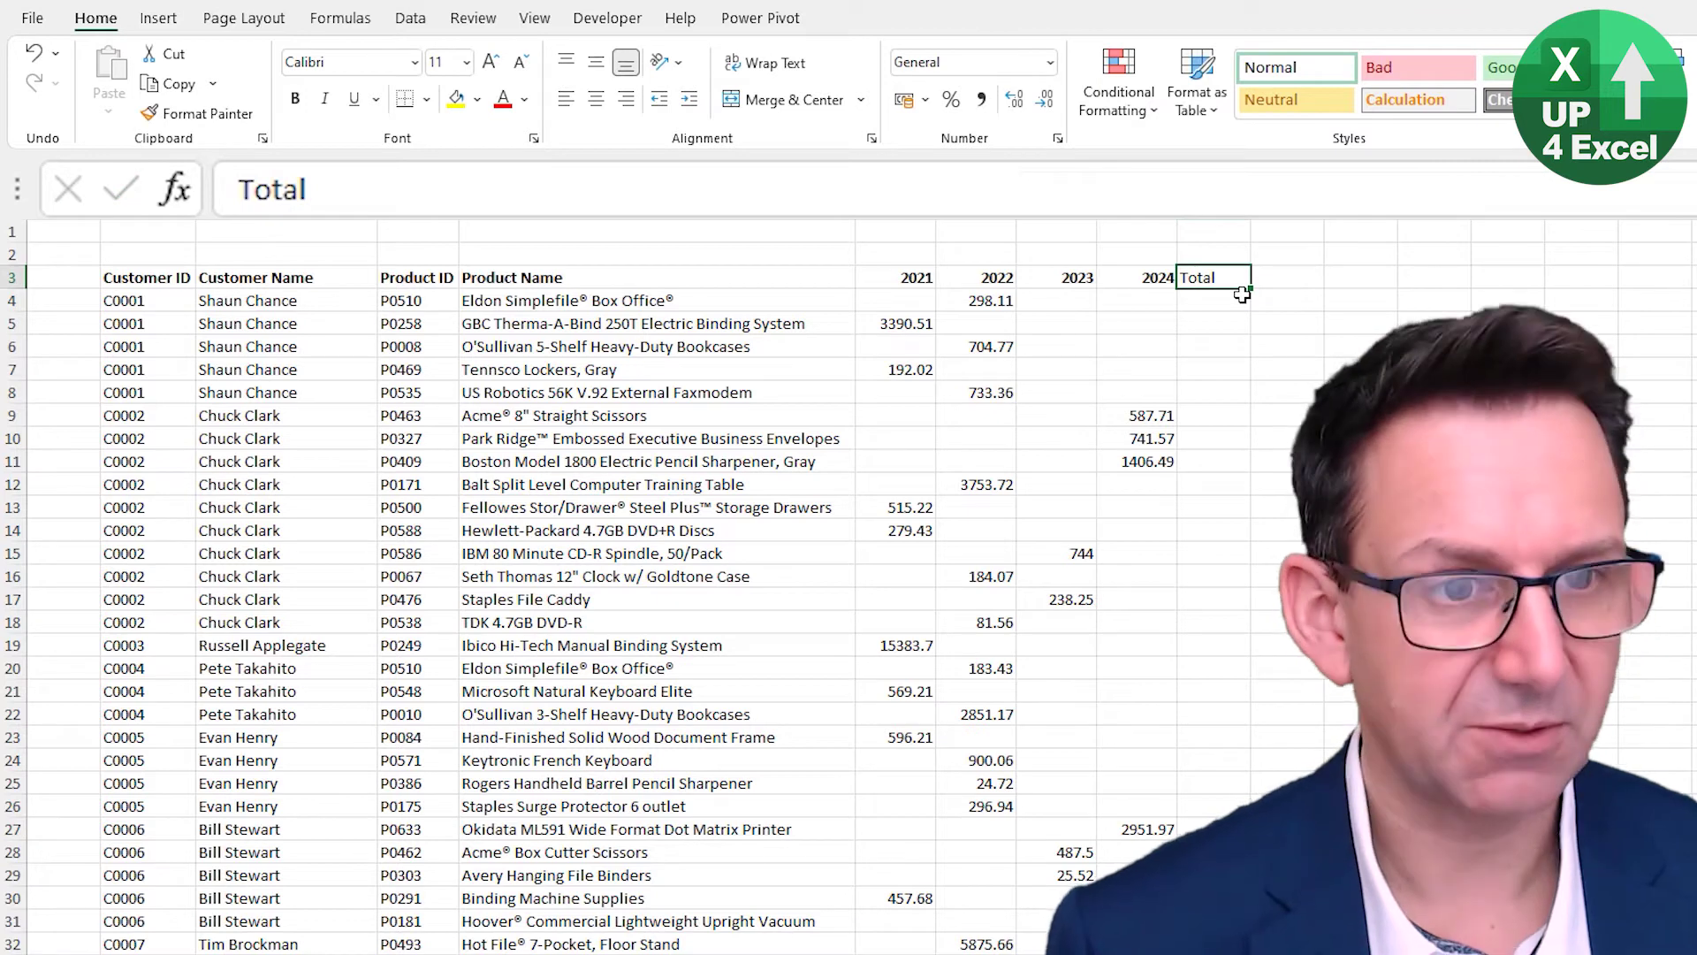
key(ctrl+b)
key(Left)
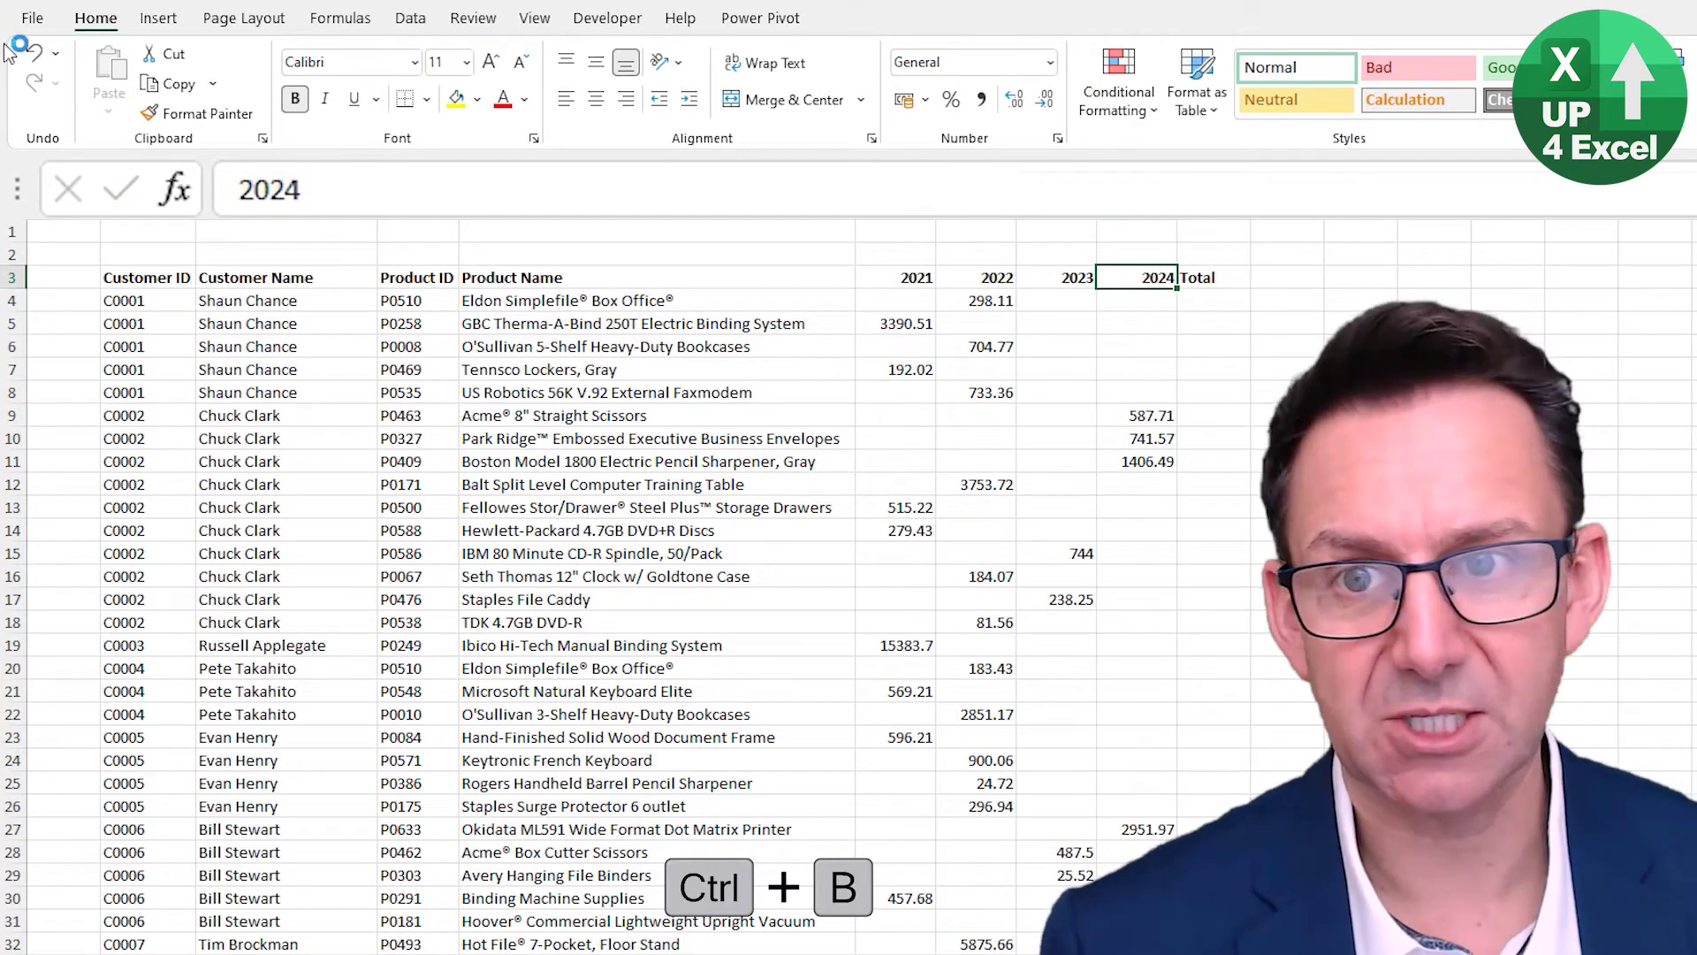
click(199, 113)
click(1220, 279)
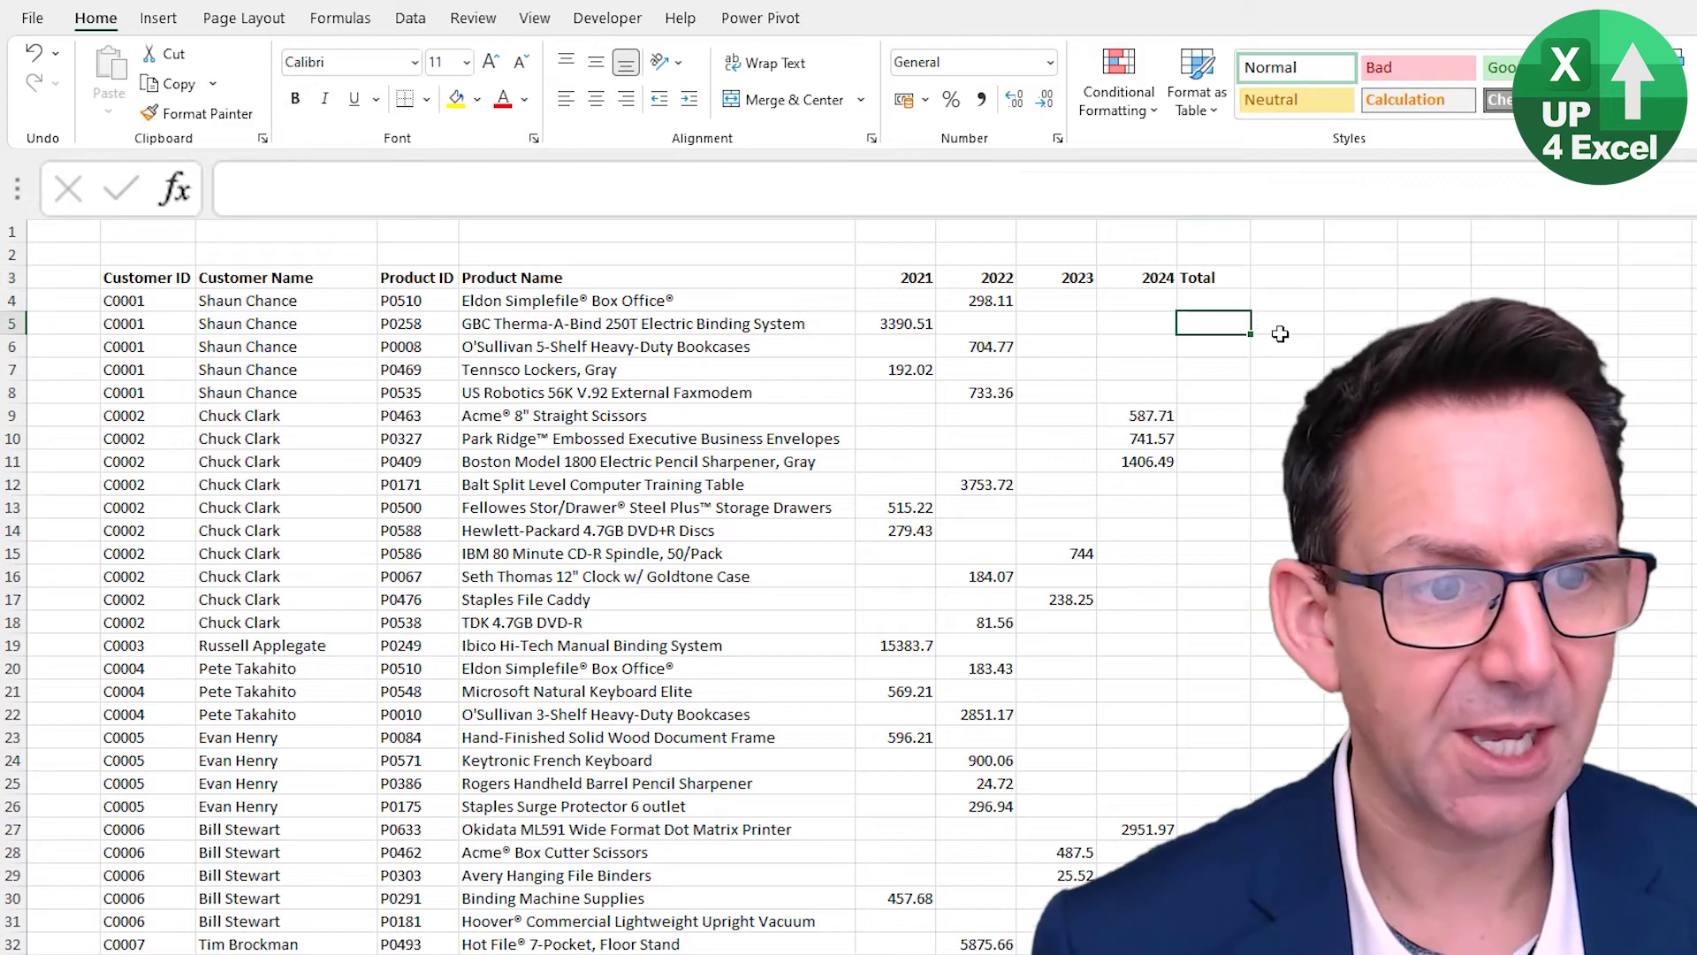
Enter =SUM(F4:I4) in J4 for the row's 2021–2024 total
click(1188, 301)
key(alt+equal)
key(Left)
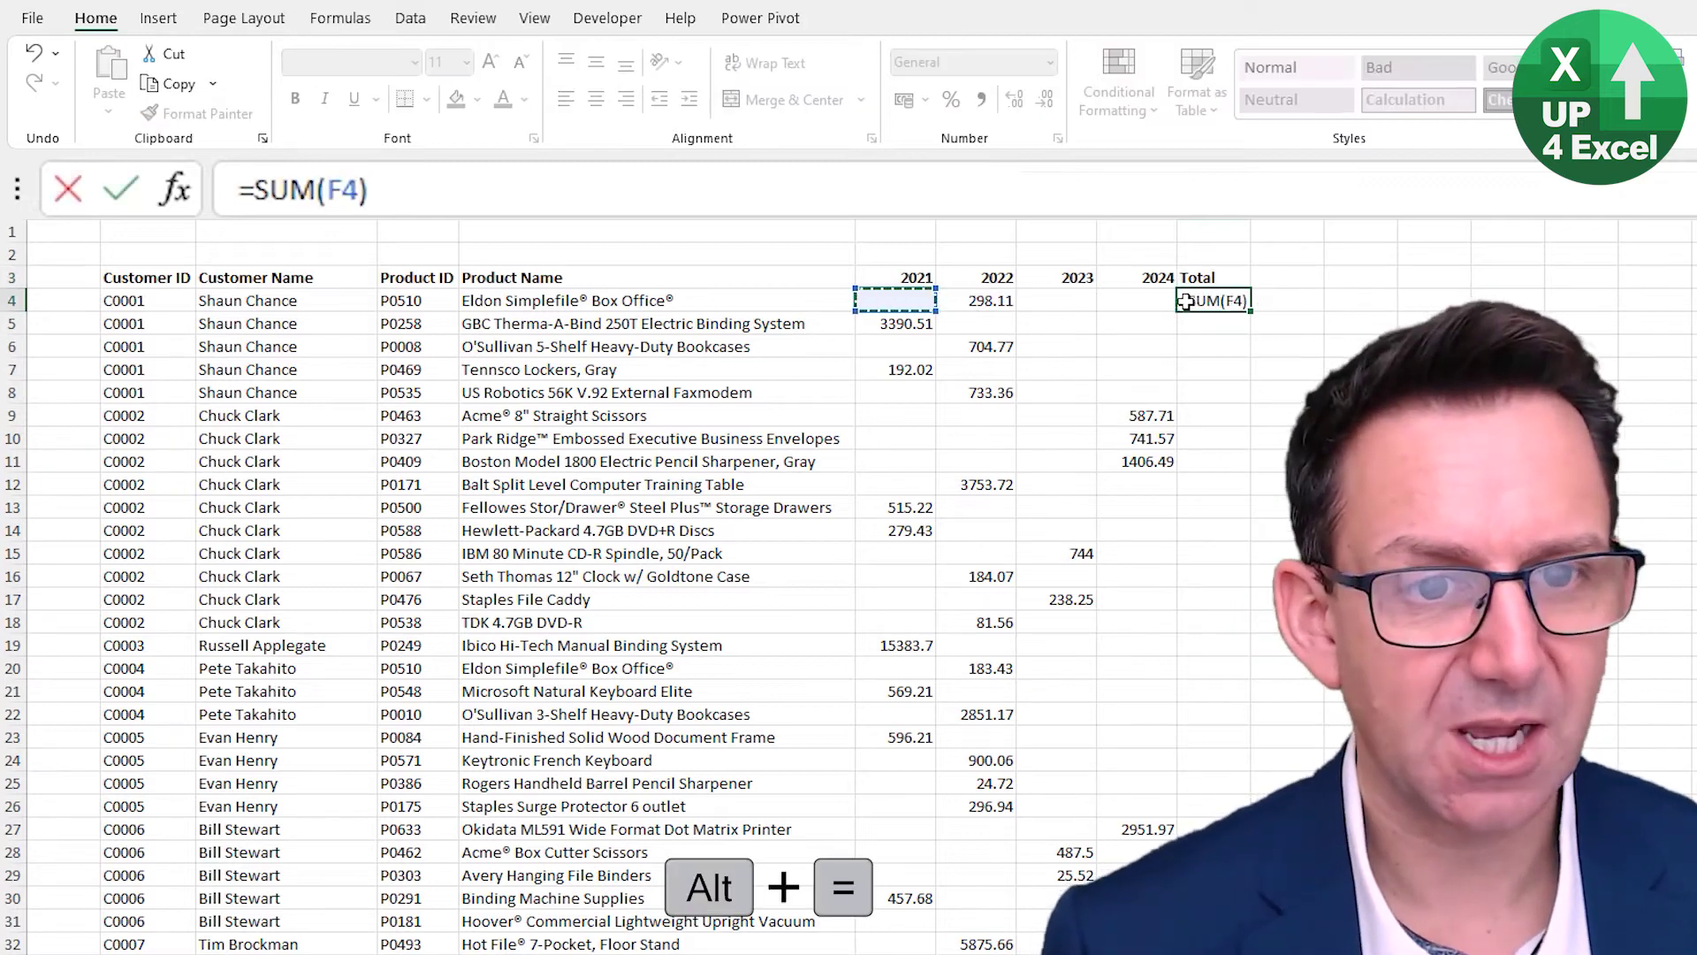
key(shift+Right)
key(shift+Right)
key(shift+Right)
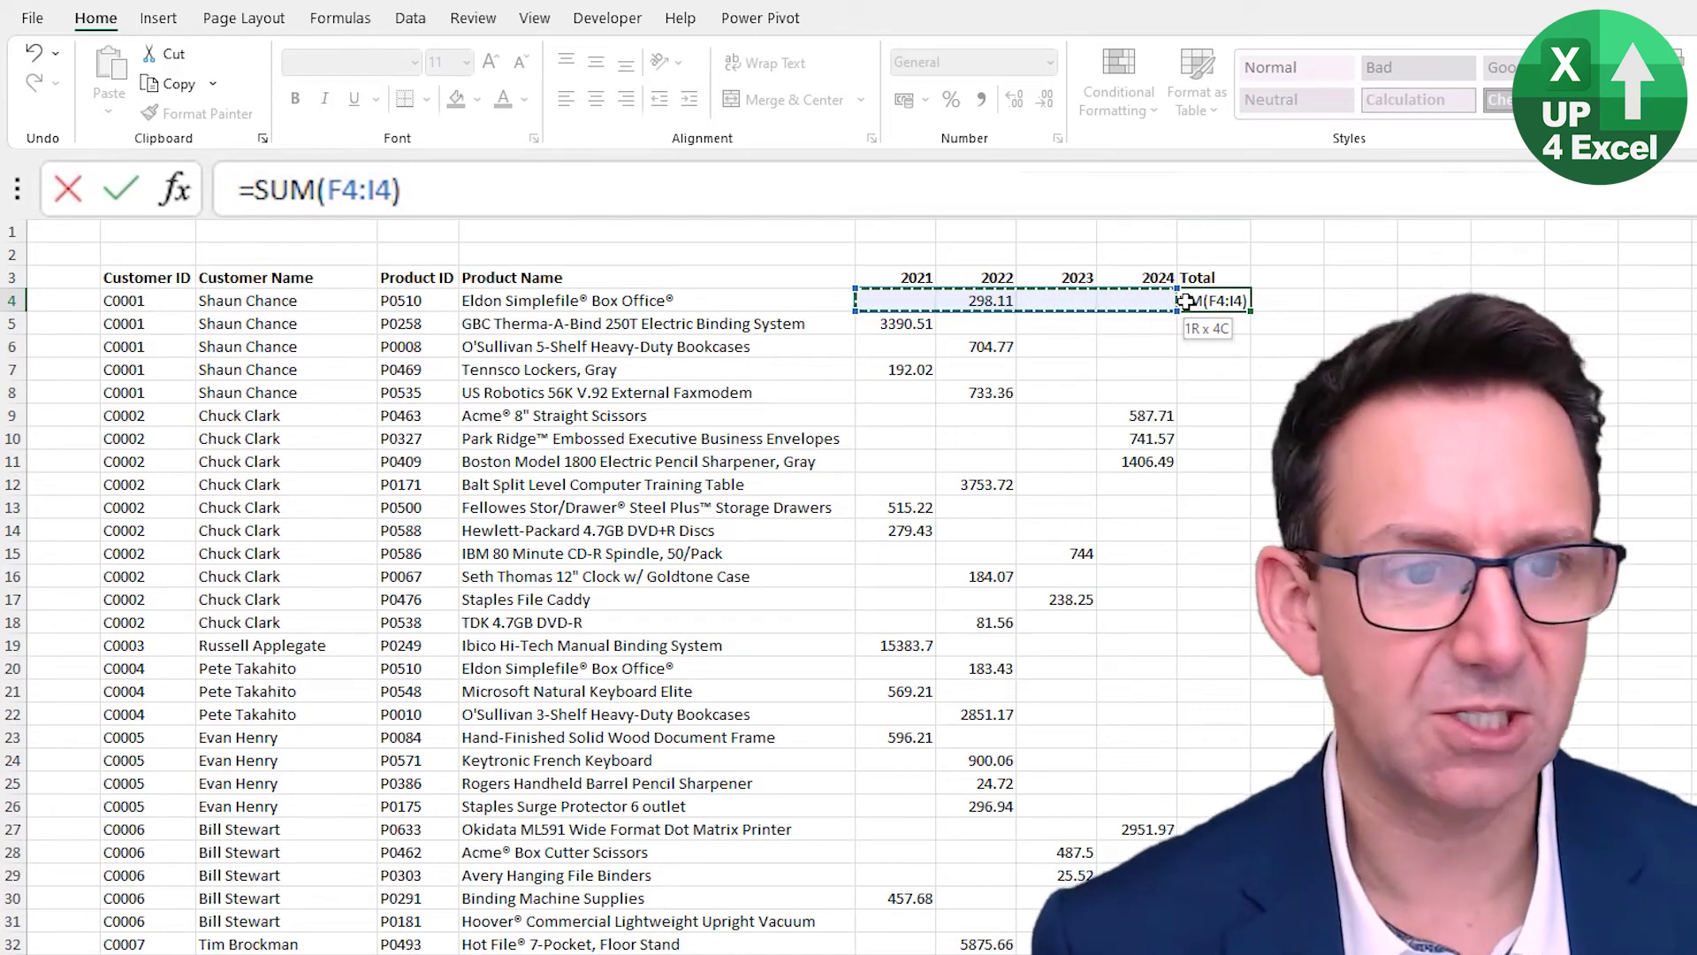
key(ctrl+Return)
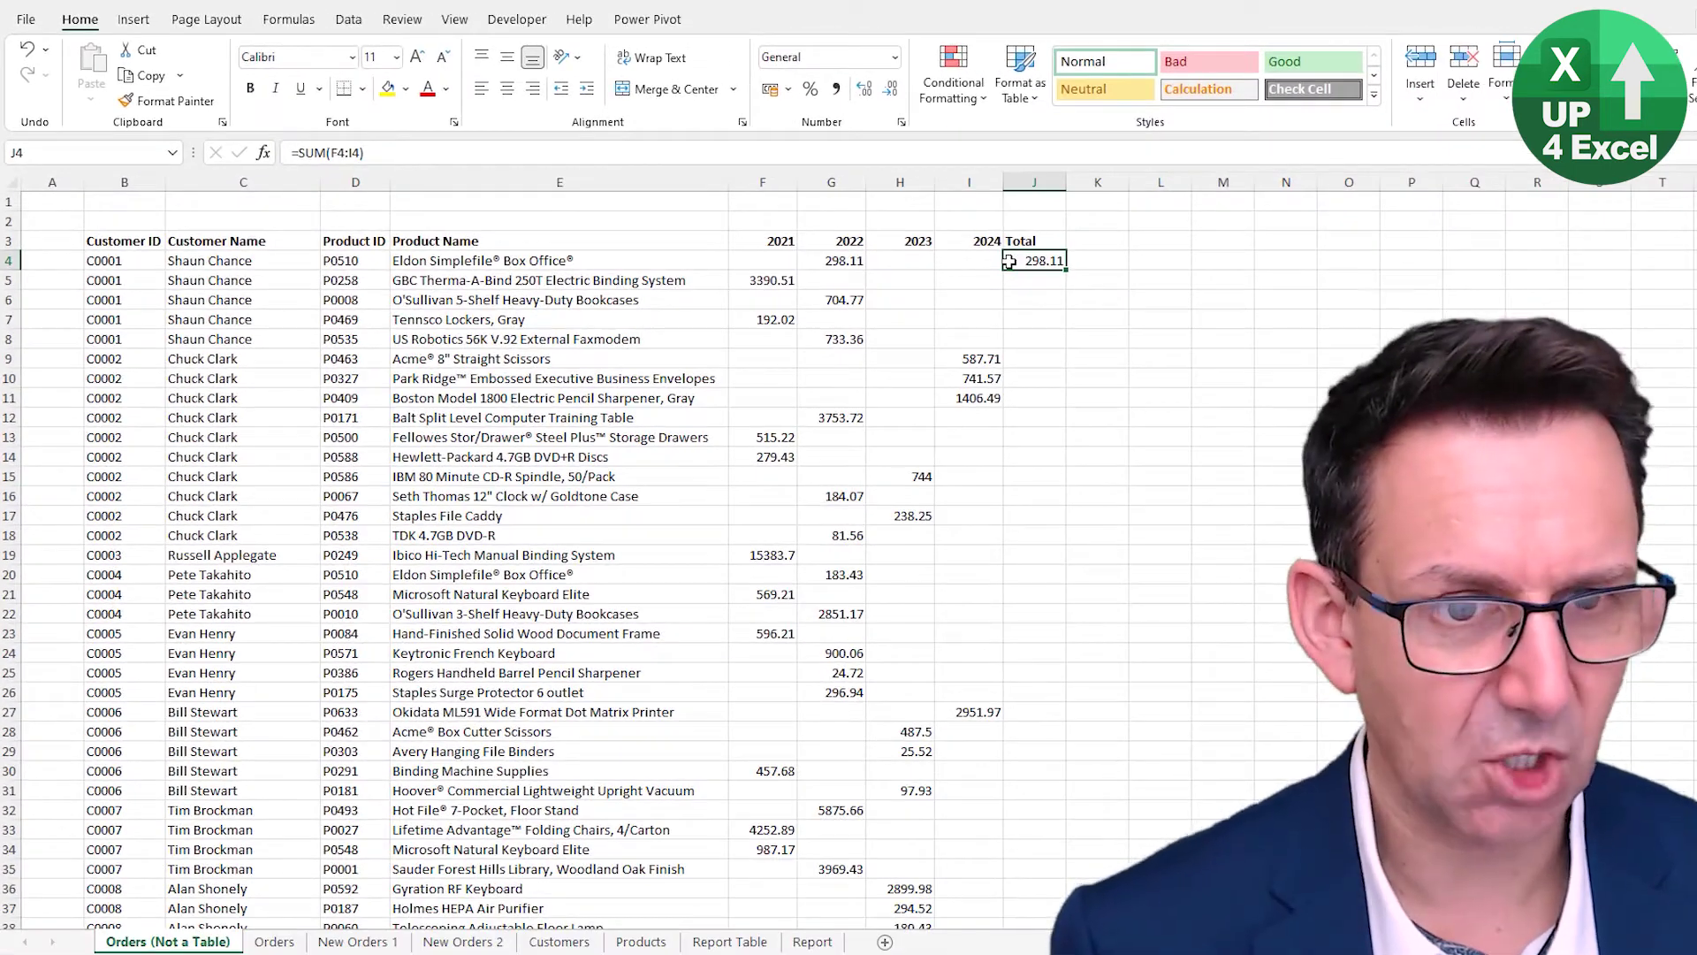
Fill the J4 total down the column, then clear the totals below row 4
double_click(1065, 269)
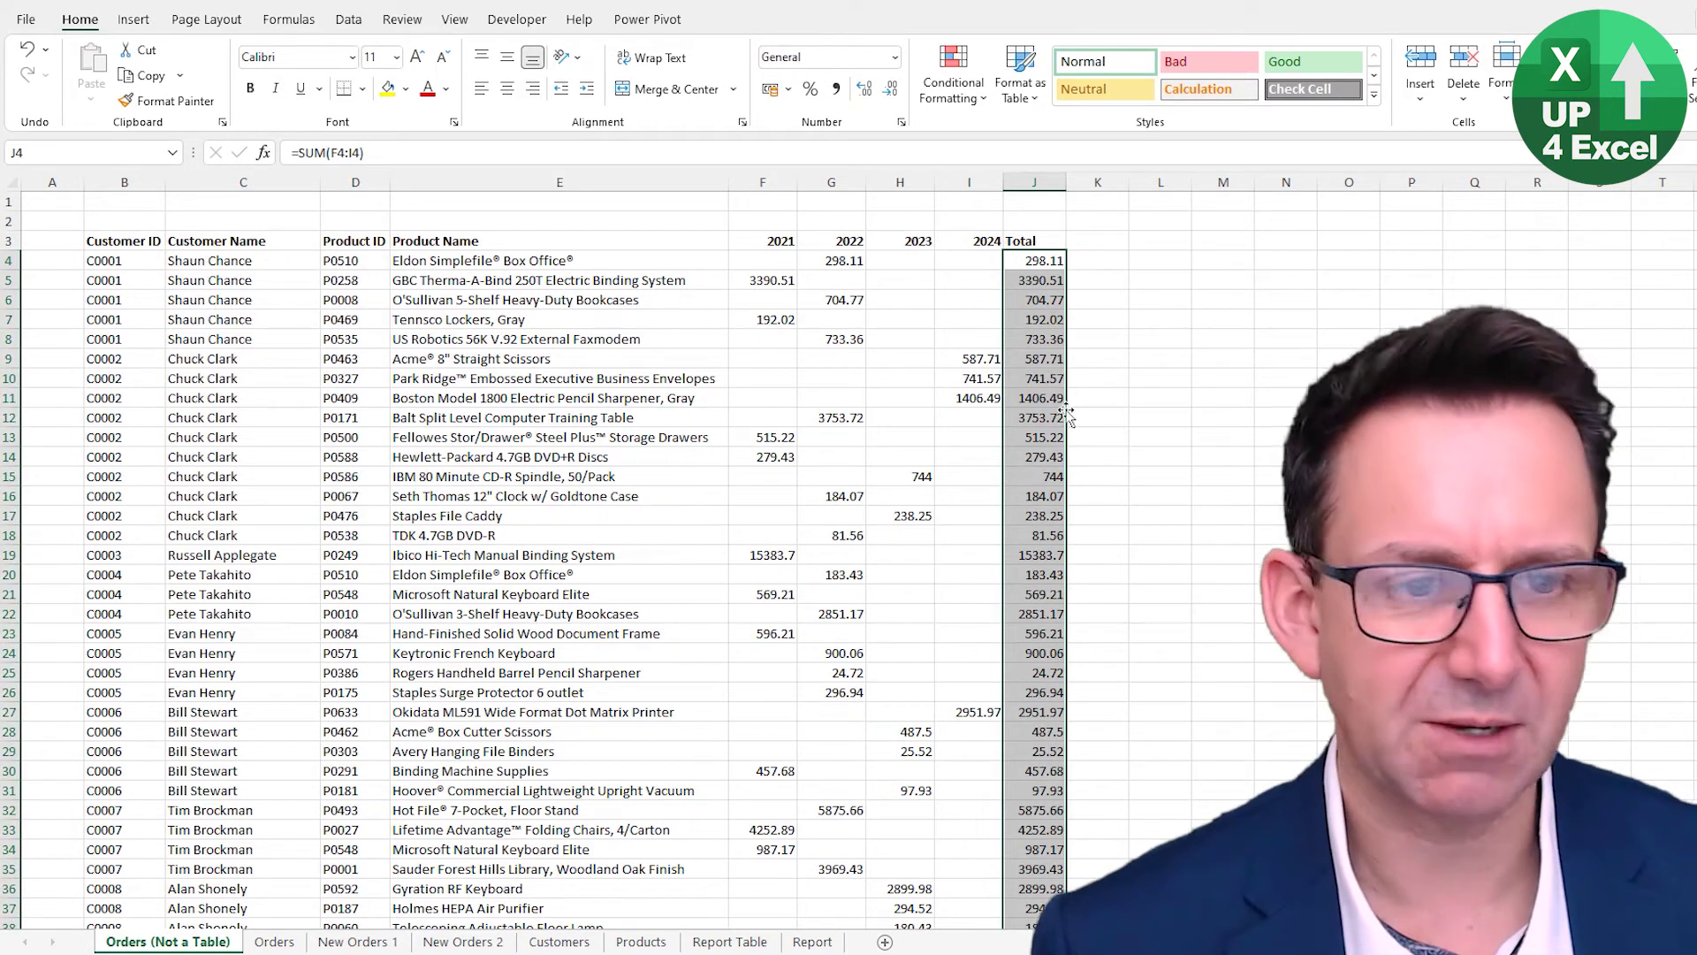
key(Down)
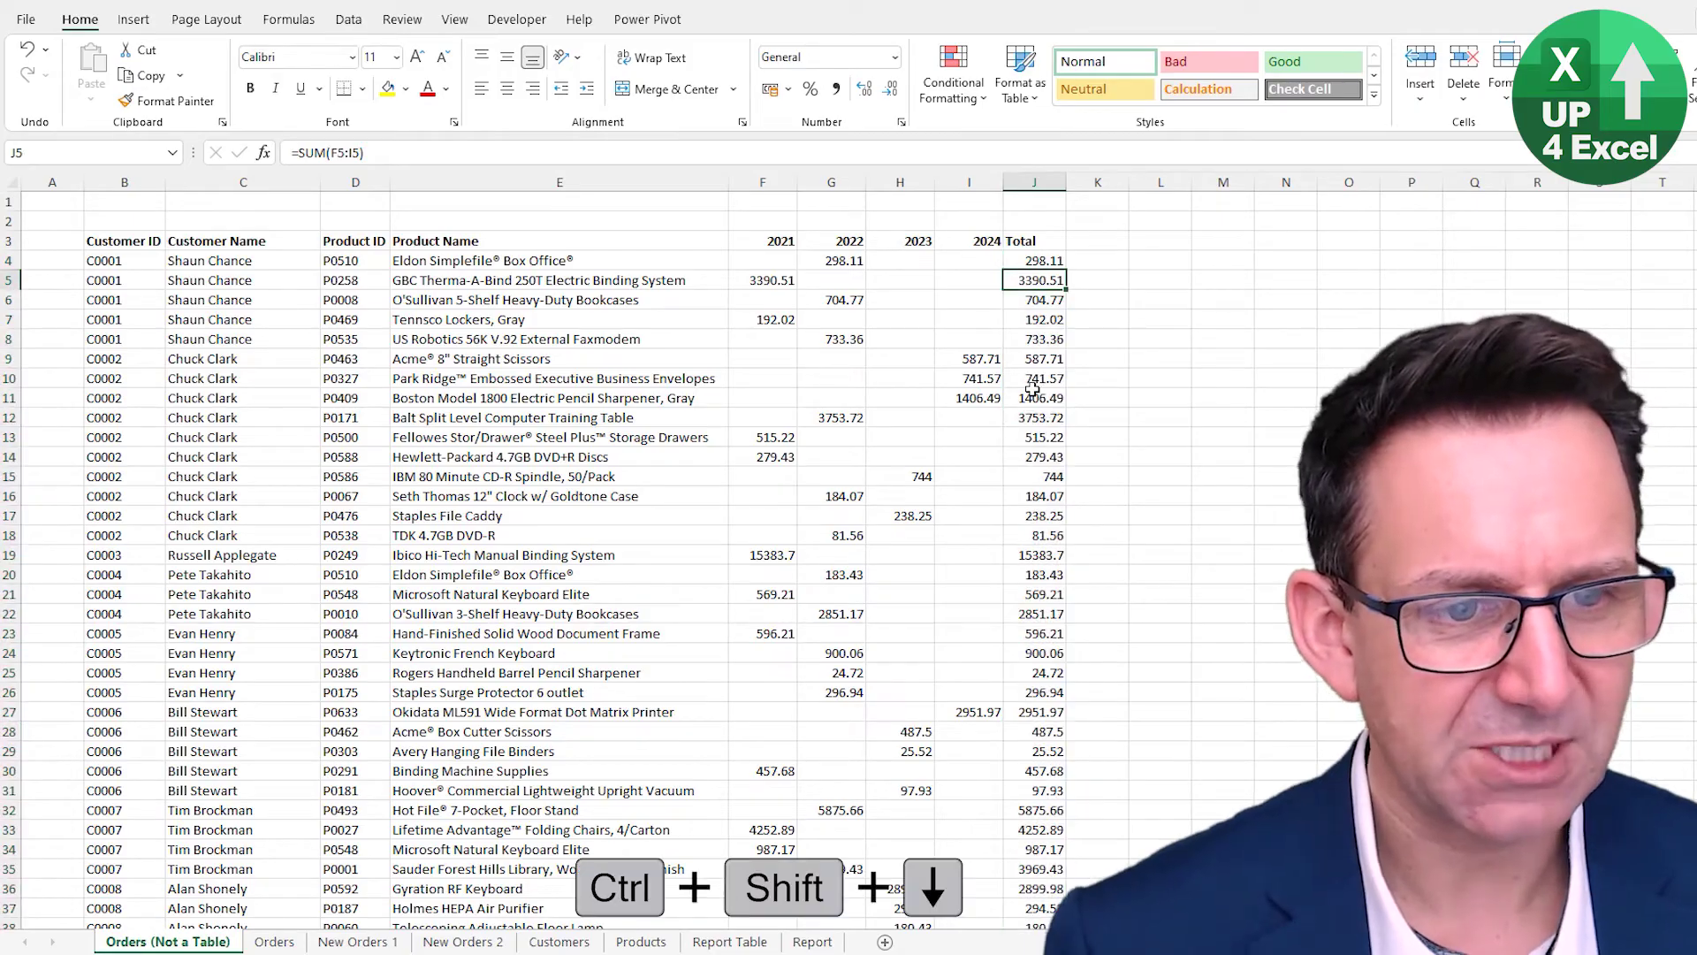
key(ctrl+shift+Down)
key(Delete)
key(ctrl+BackSpace)
key(ctrl+Up)
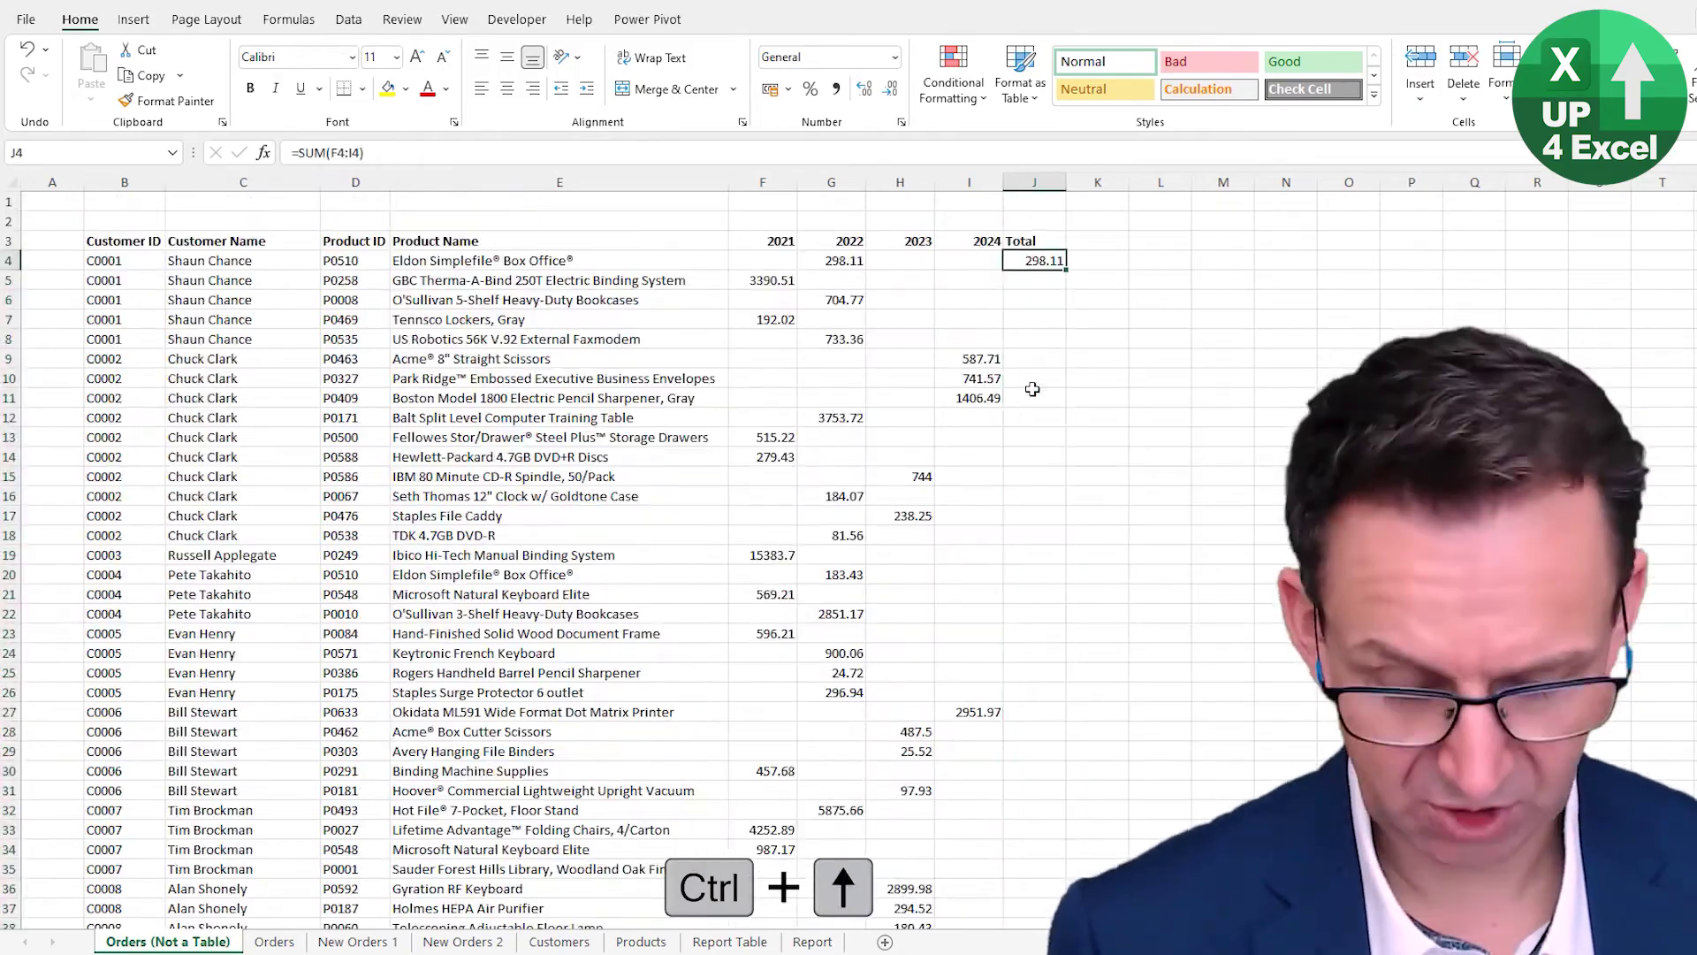
Copy the J4 total and paste it down the Total column to the last data row
key(ctrl+c)
scroll(1033, 389, down, 20)
shift+click(1032, 380)
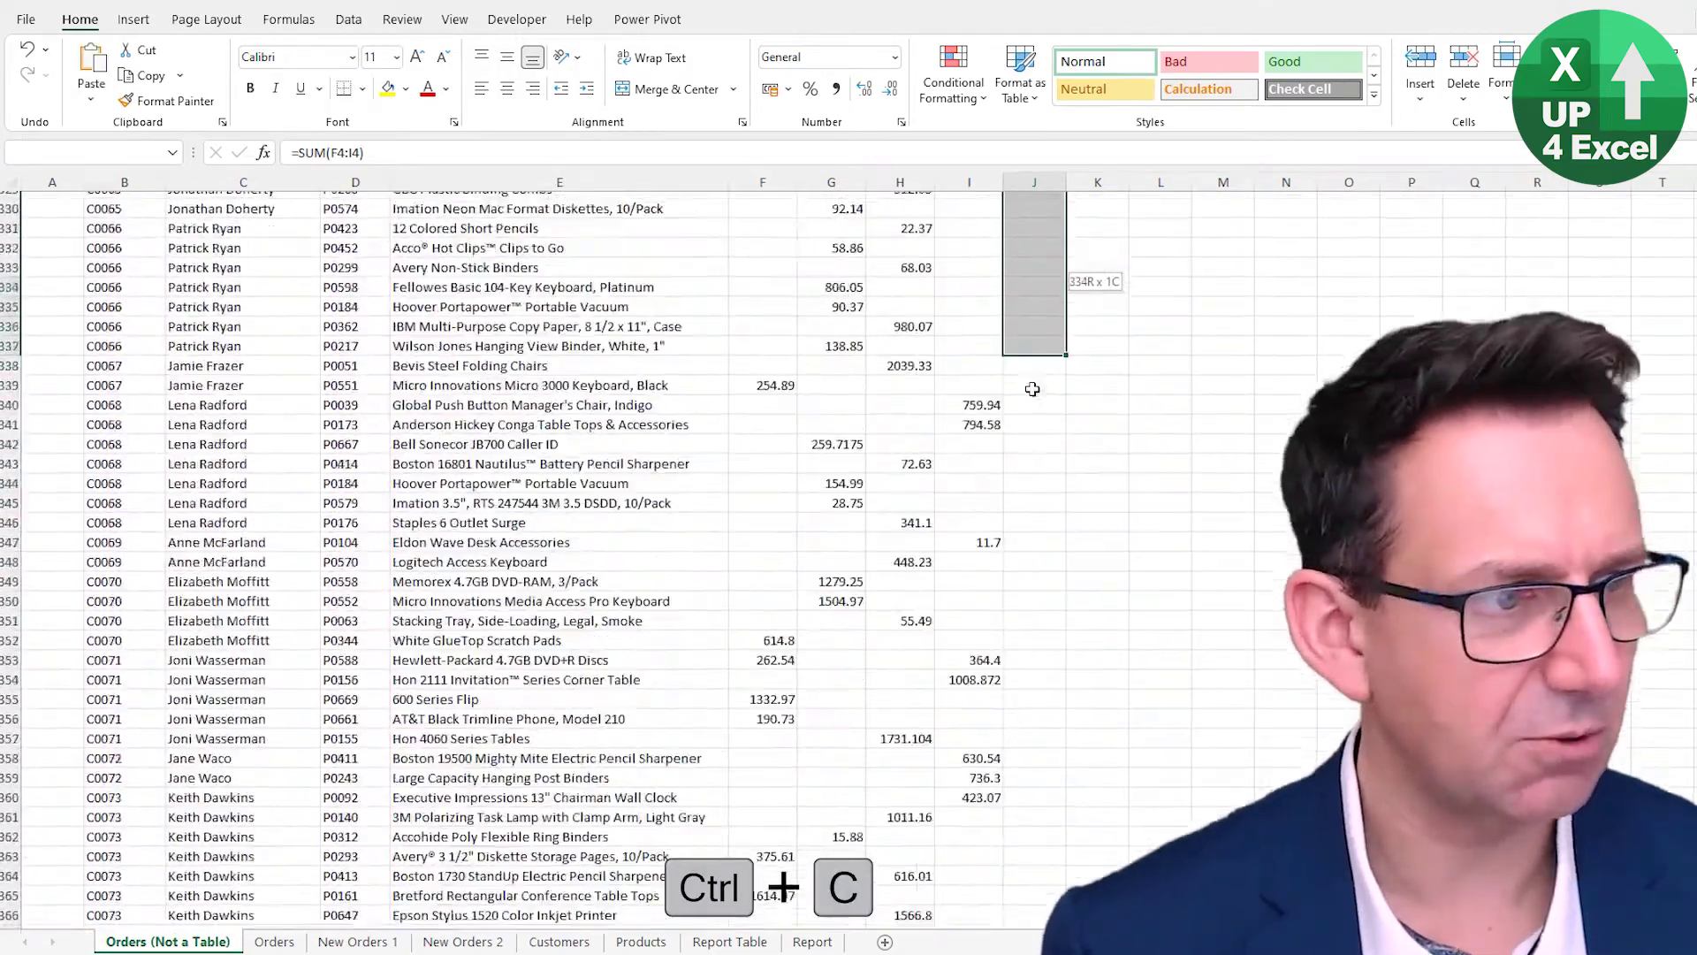
scroll(1032, 389, down, 20)
drag(1033, 389, 1033, 389)
scroll(1033, 389, down, 20)
key(ctrl+shift+End)
key(ctrl+v)
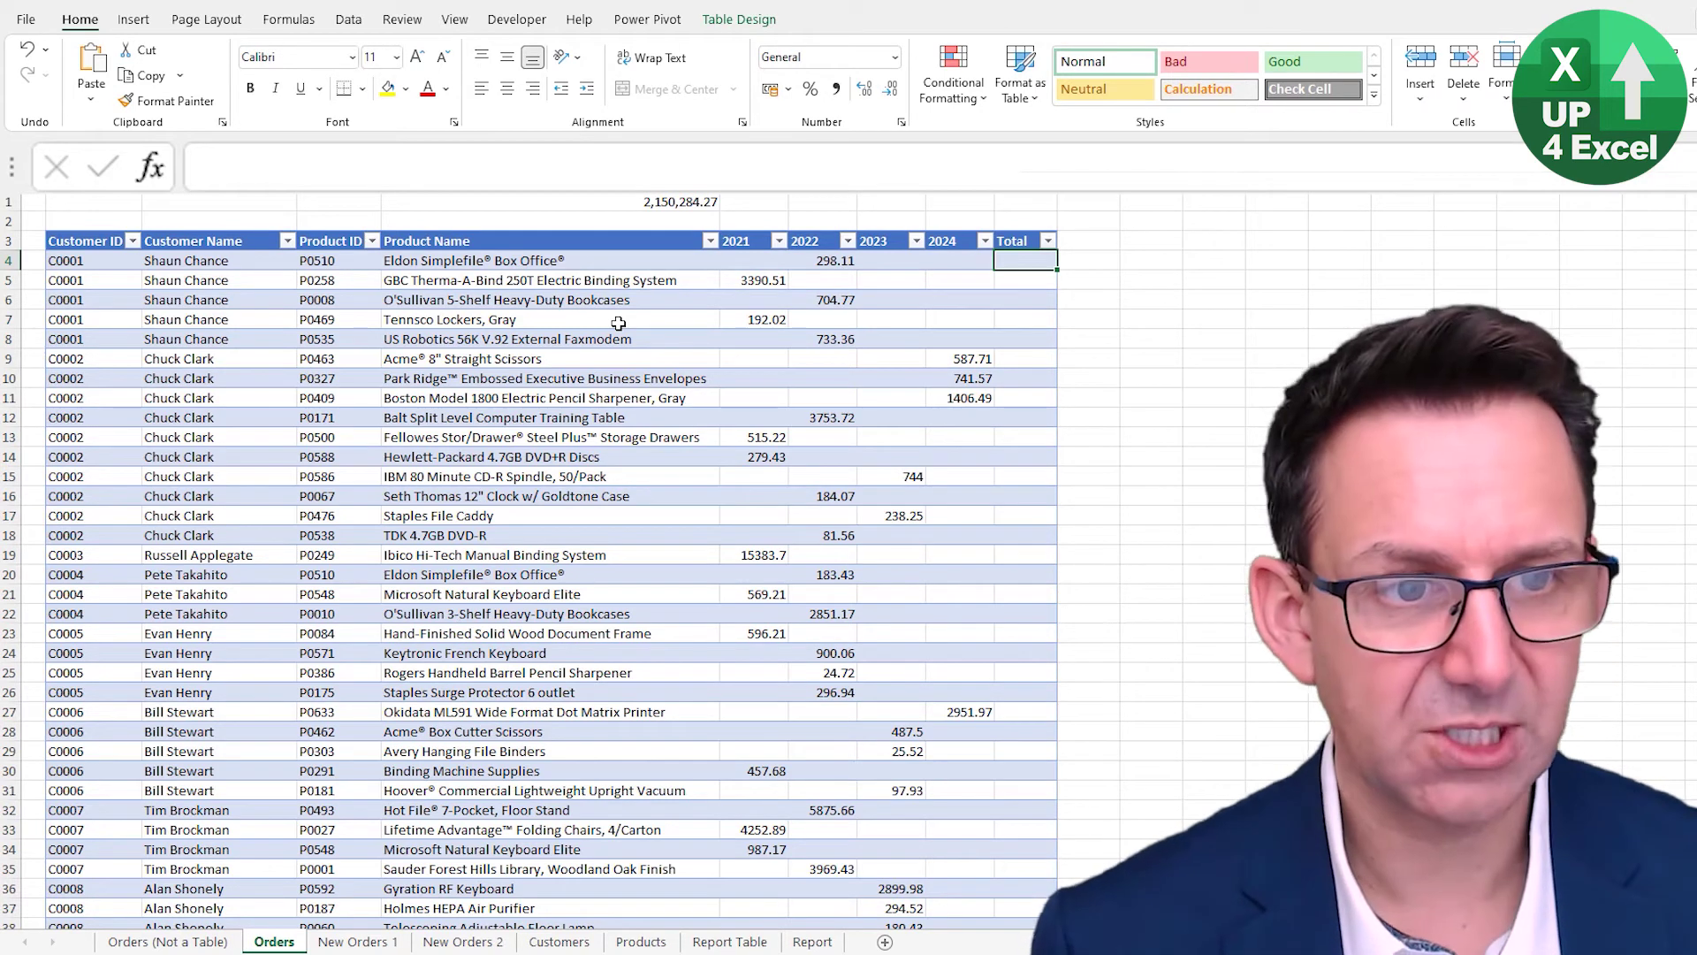
Fill the Total column with =SUM(tblOrders[@[2021]:[2024]]) on every row
text(=su)
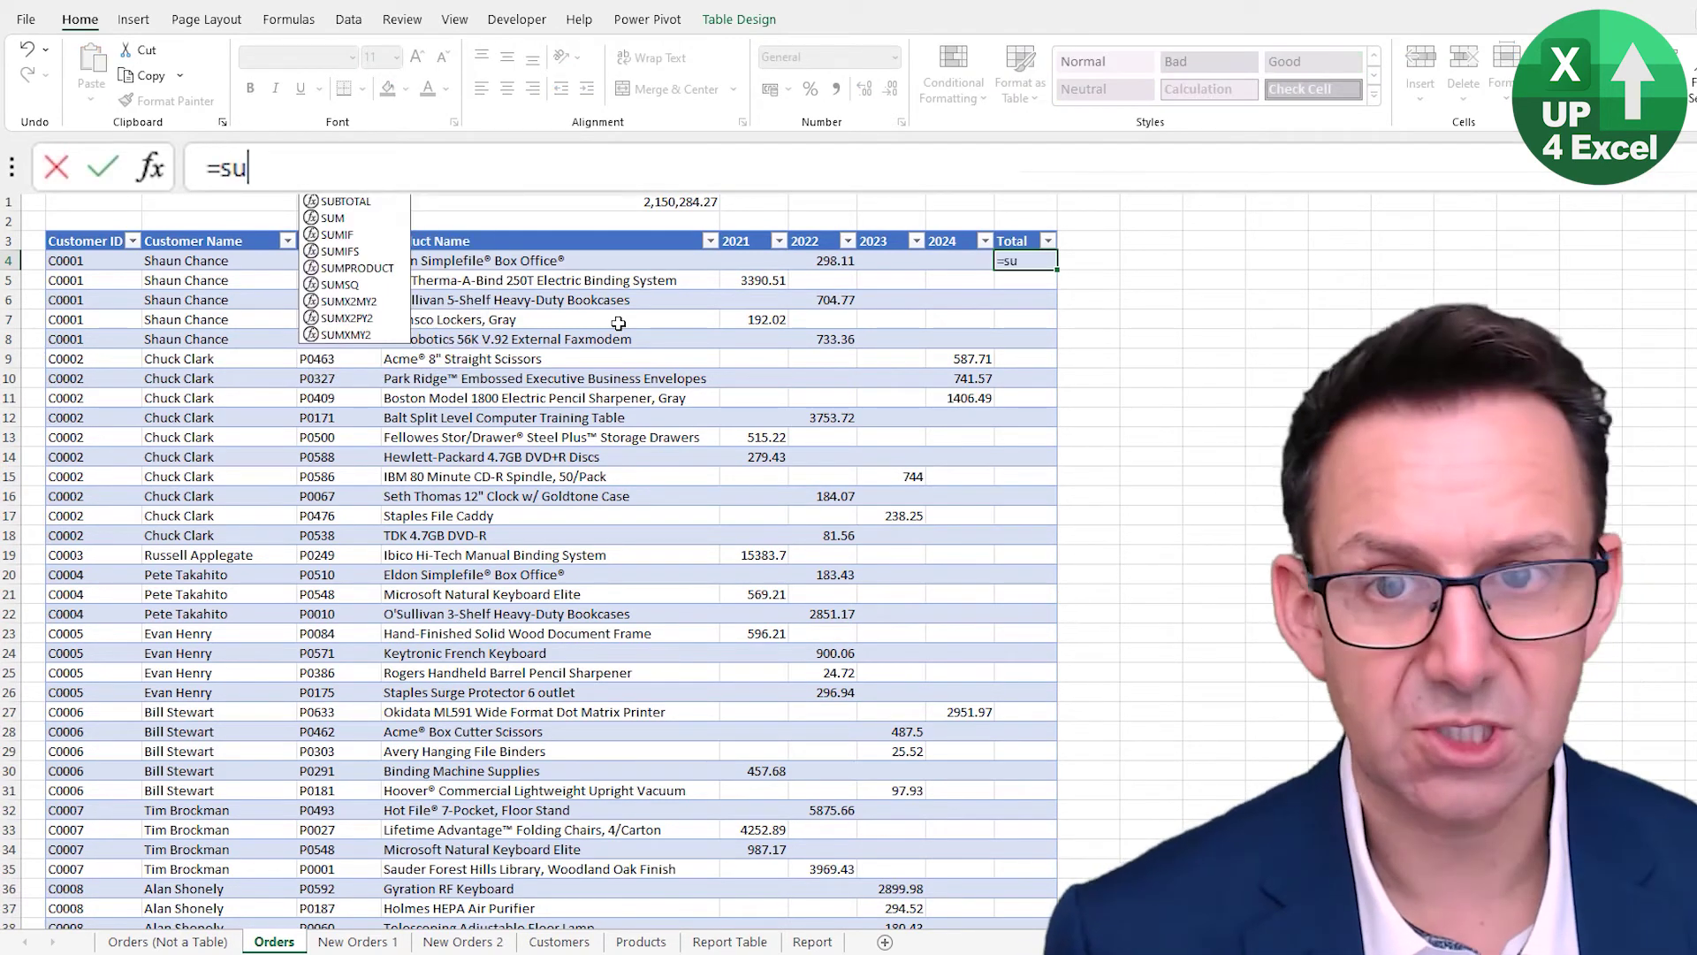
key(Down)
key(Tab)
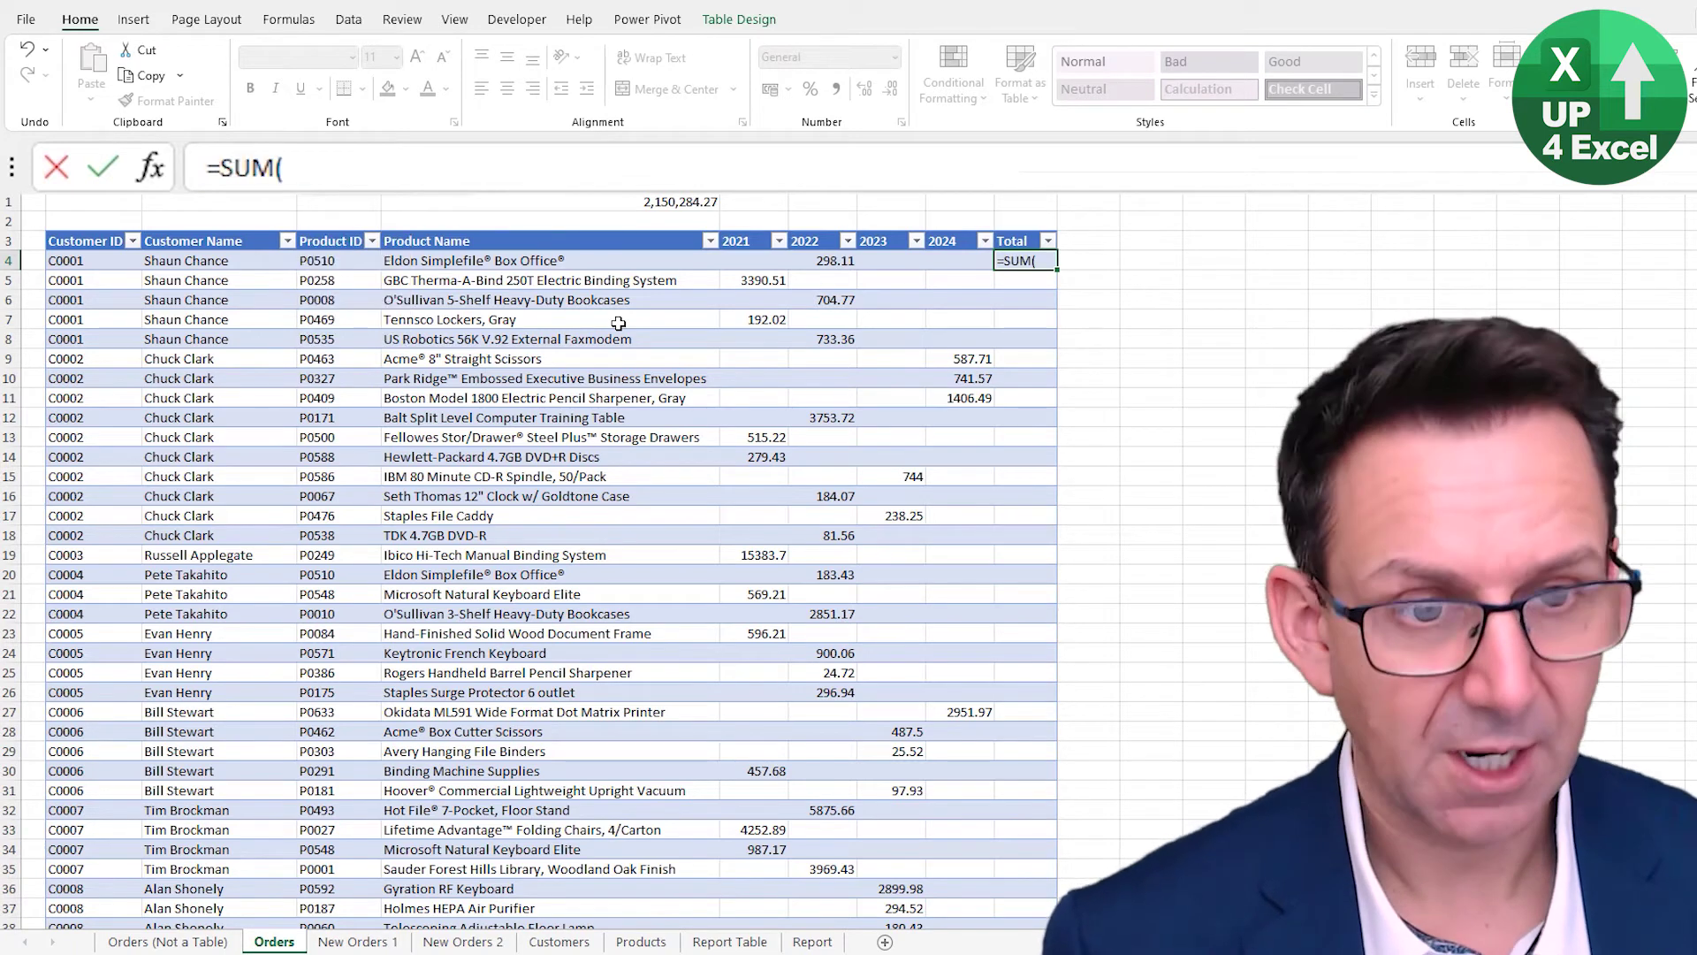
key(Left)
key(shift+Left)
key(shift+Left)
key(shift+Left)
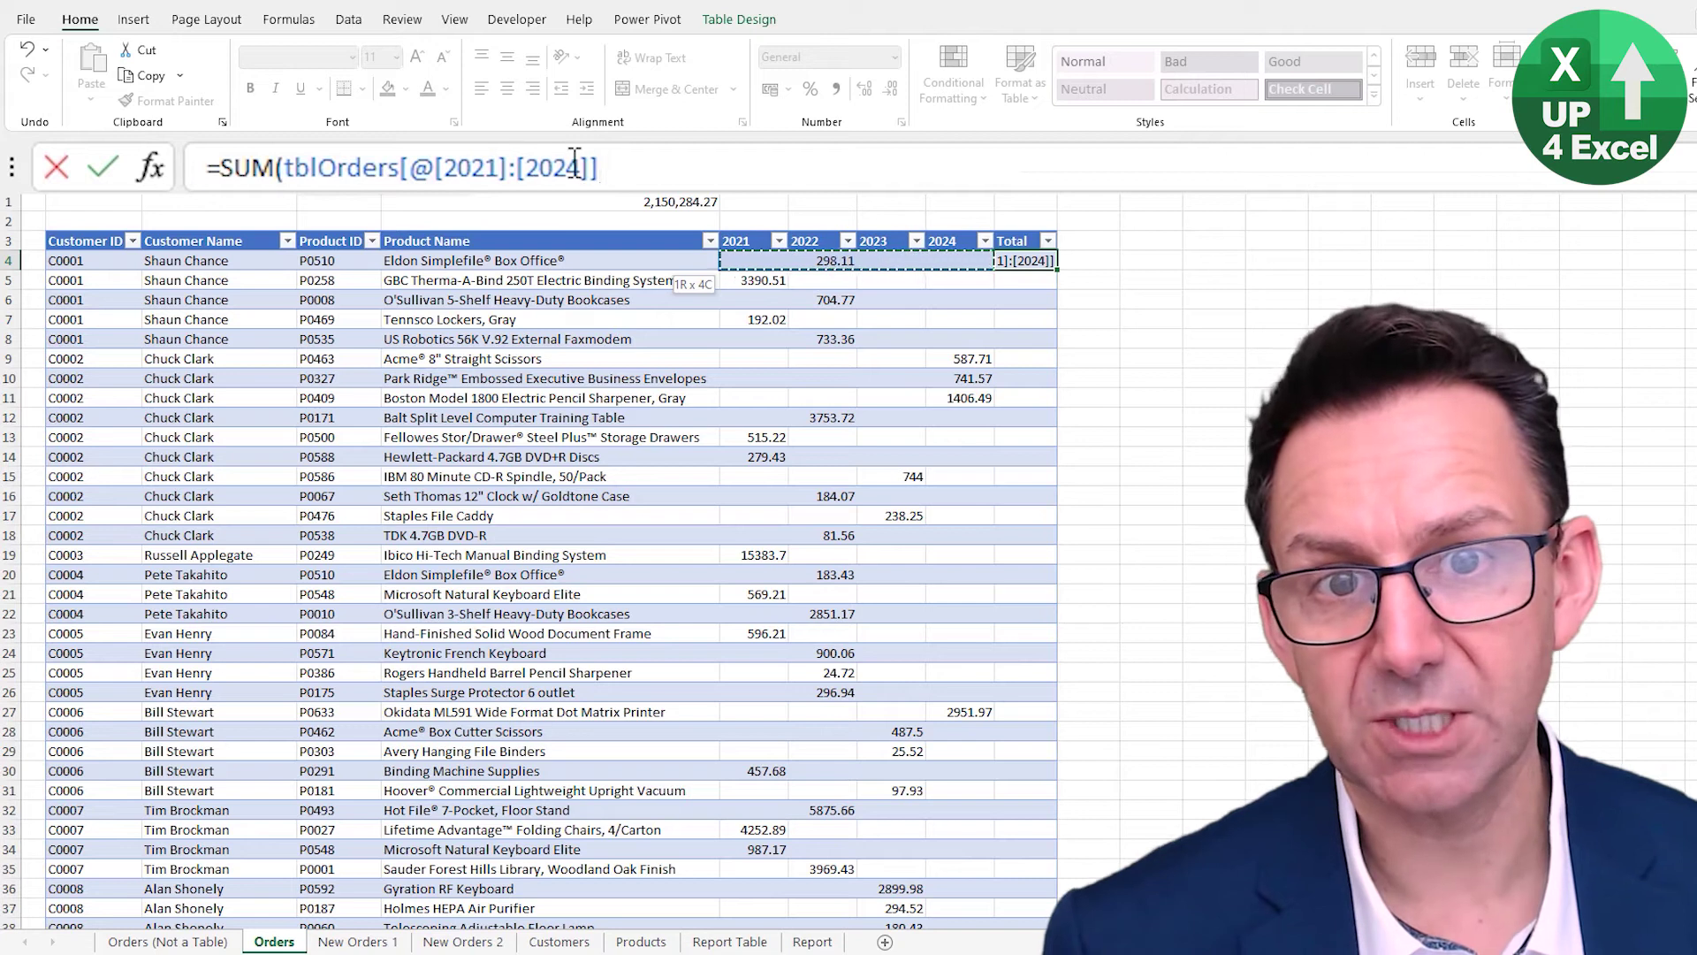
text())
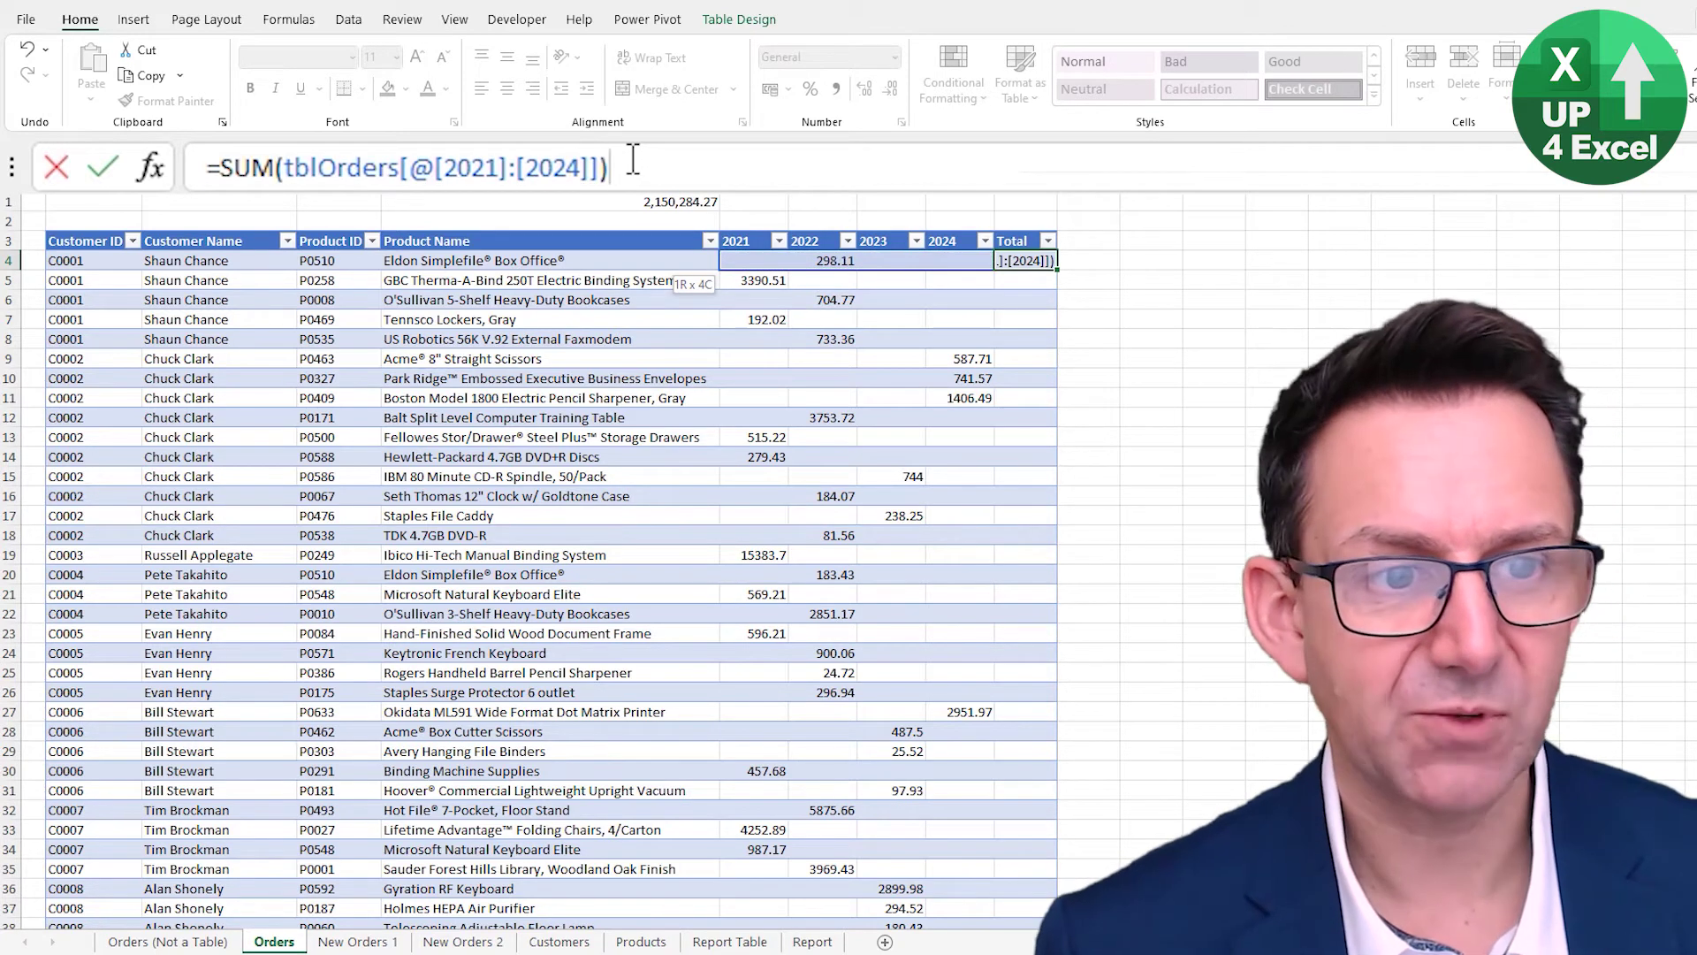
key(Return)
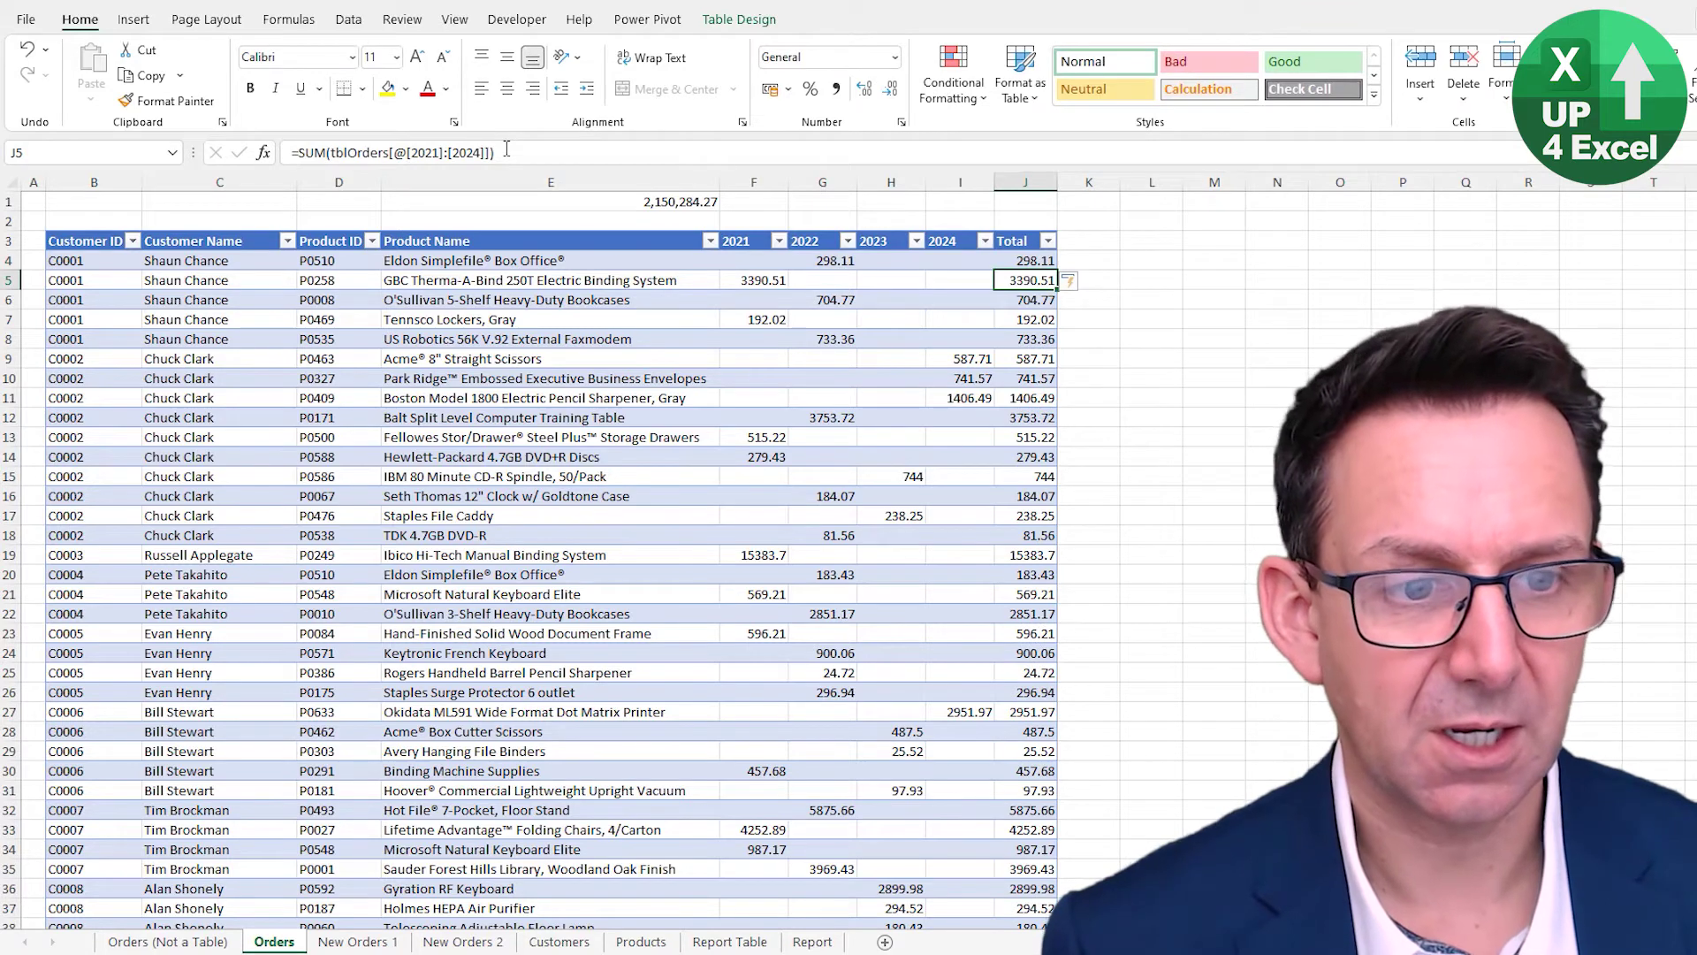
key(Up)
key(Down)
key(Down)
key(Down)
key(Down)
key(Down)
key(Down)
key(Down)
key(Down)
key(Down)
key(Down)
key(Down)
key(Down)
key(Down)
key(Down)
key(Down)
key(Down)
key(Down)
key(Down)
key(Down)
key(Down)
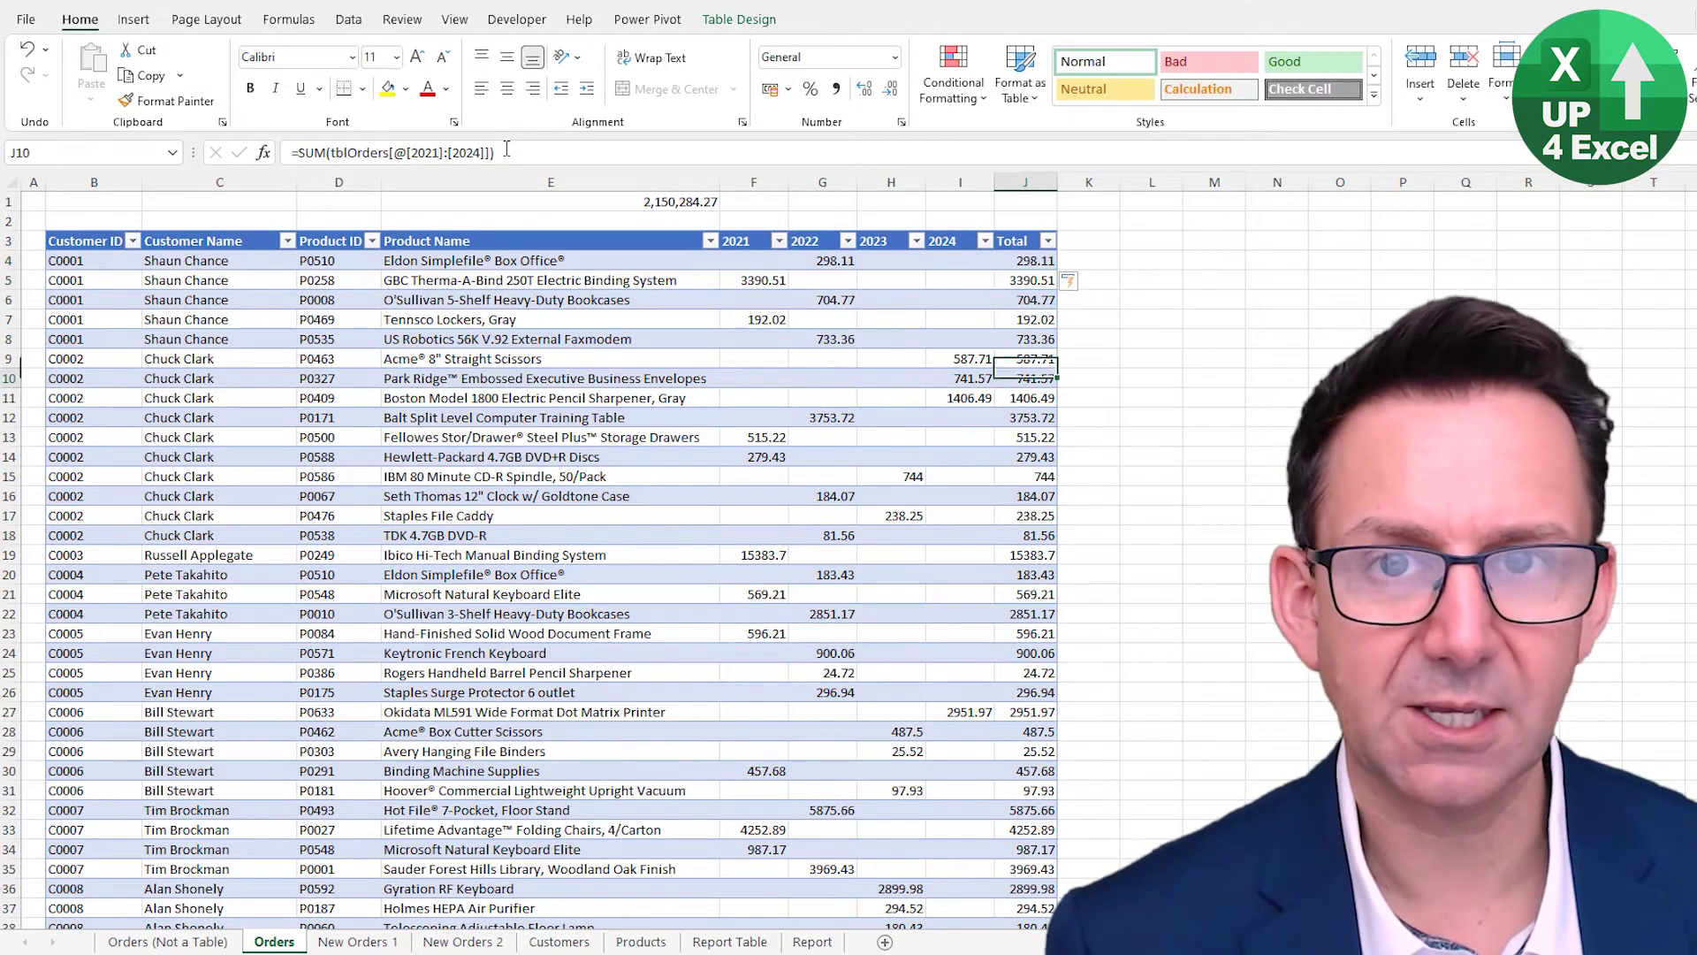
Delete the stray blank row 4079 at the end of tblOrders
key(ctrl+Down)
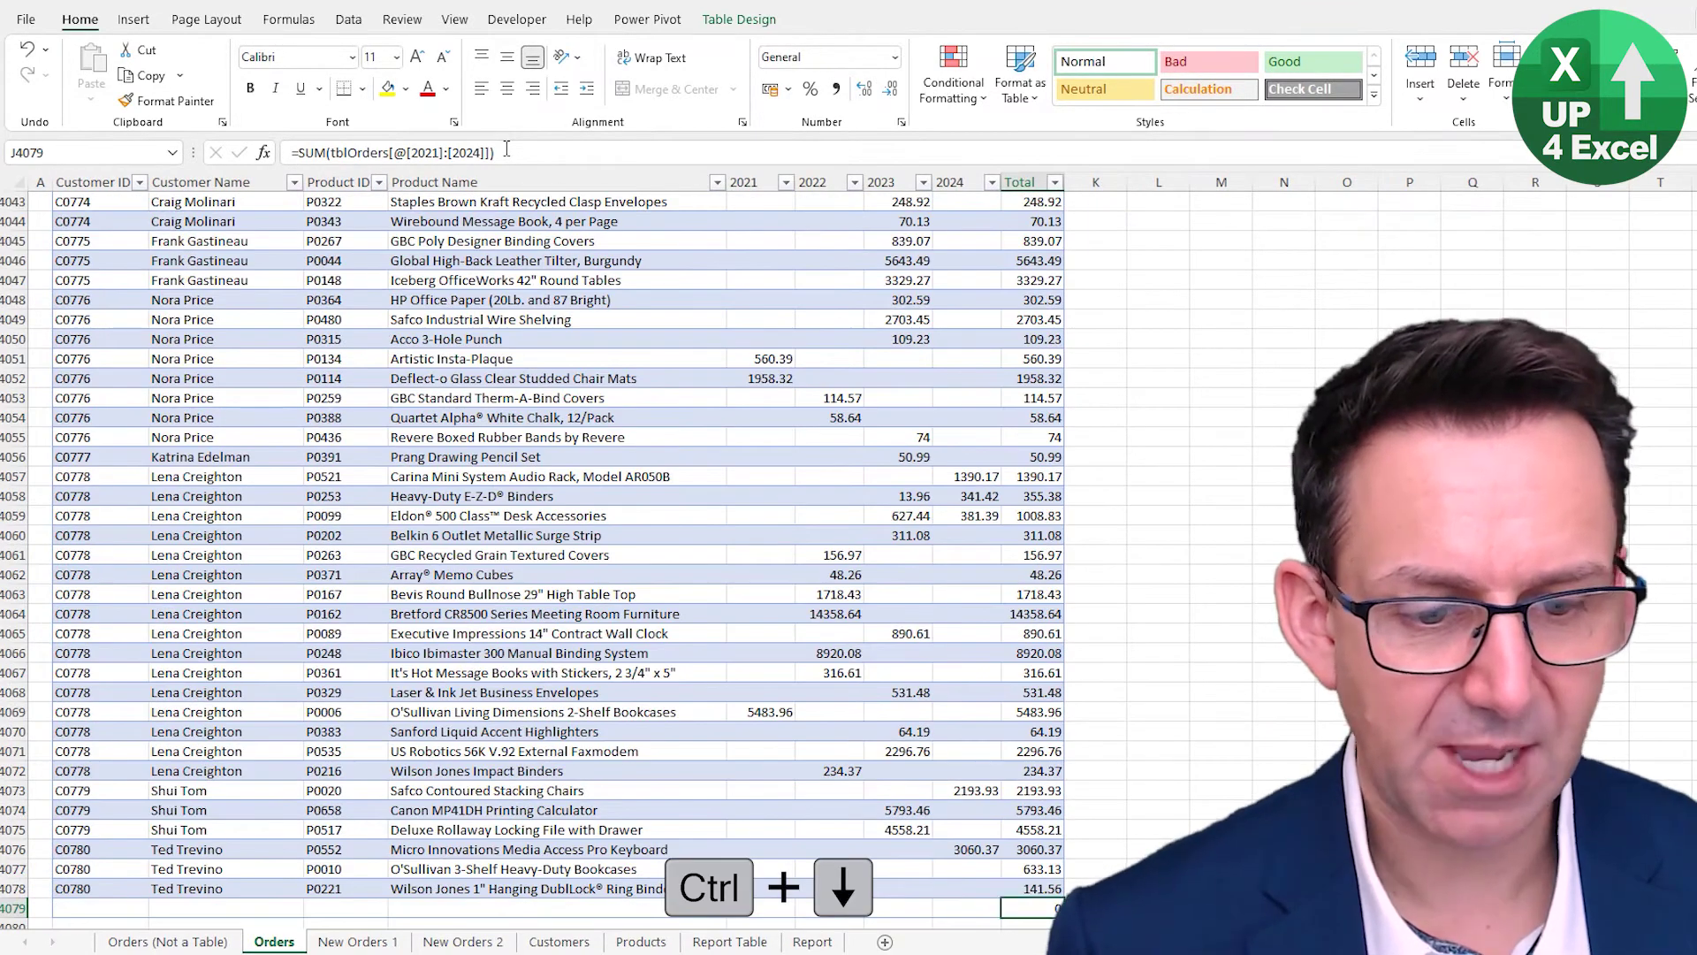
key(Down)
key(Left)
key(shift+Left)
key(shift+Left)
key(shift+Left)
key(shift+Left)
key(shift+Left)
key(shift+Left)
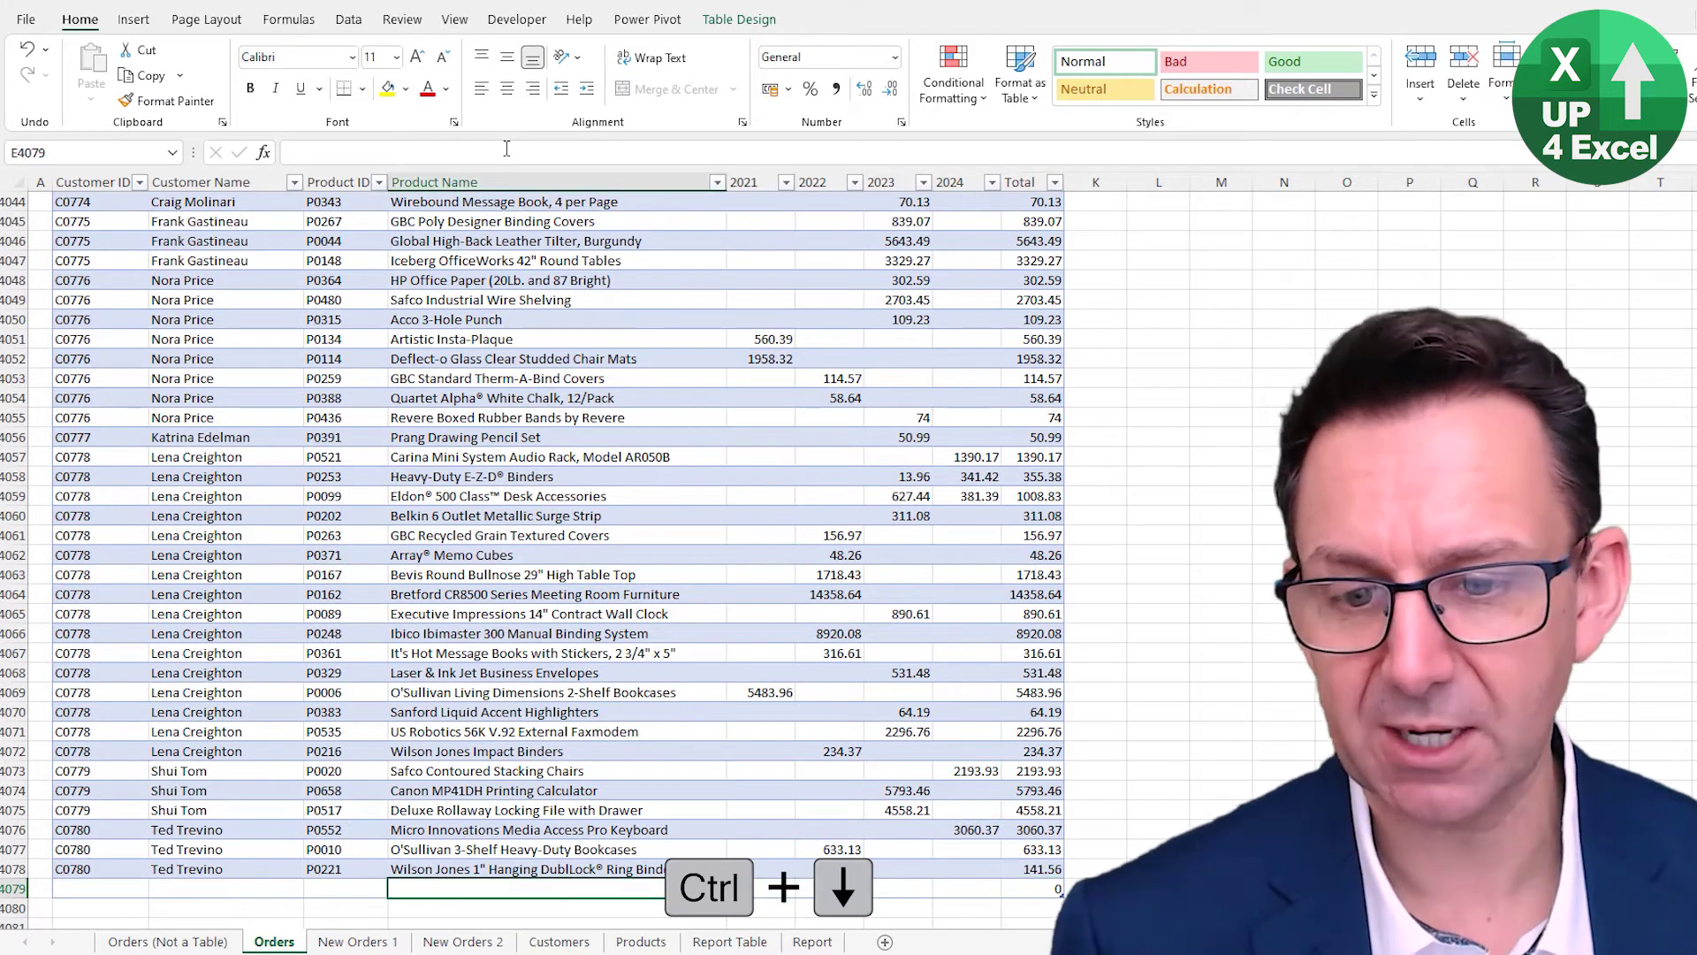
key(shift+space)
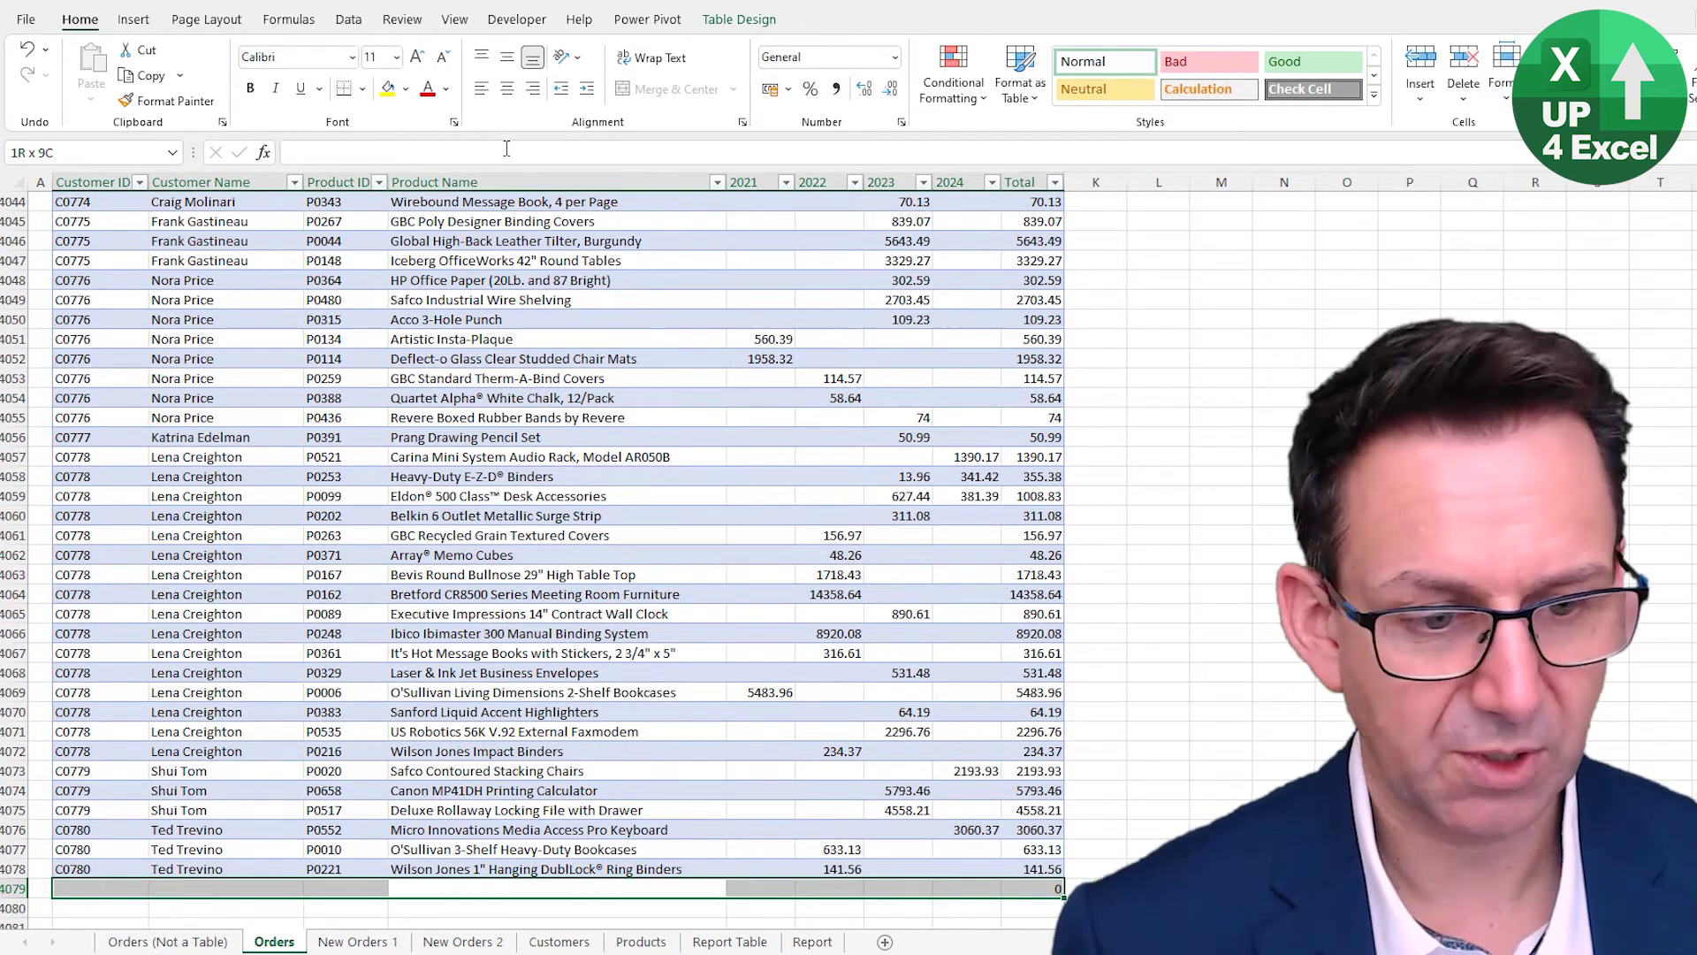
key(shift+space)
key(ctrl+minus)
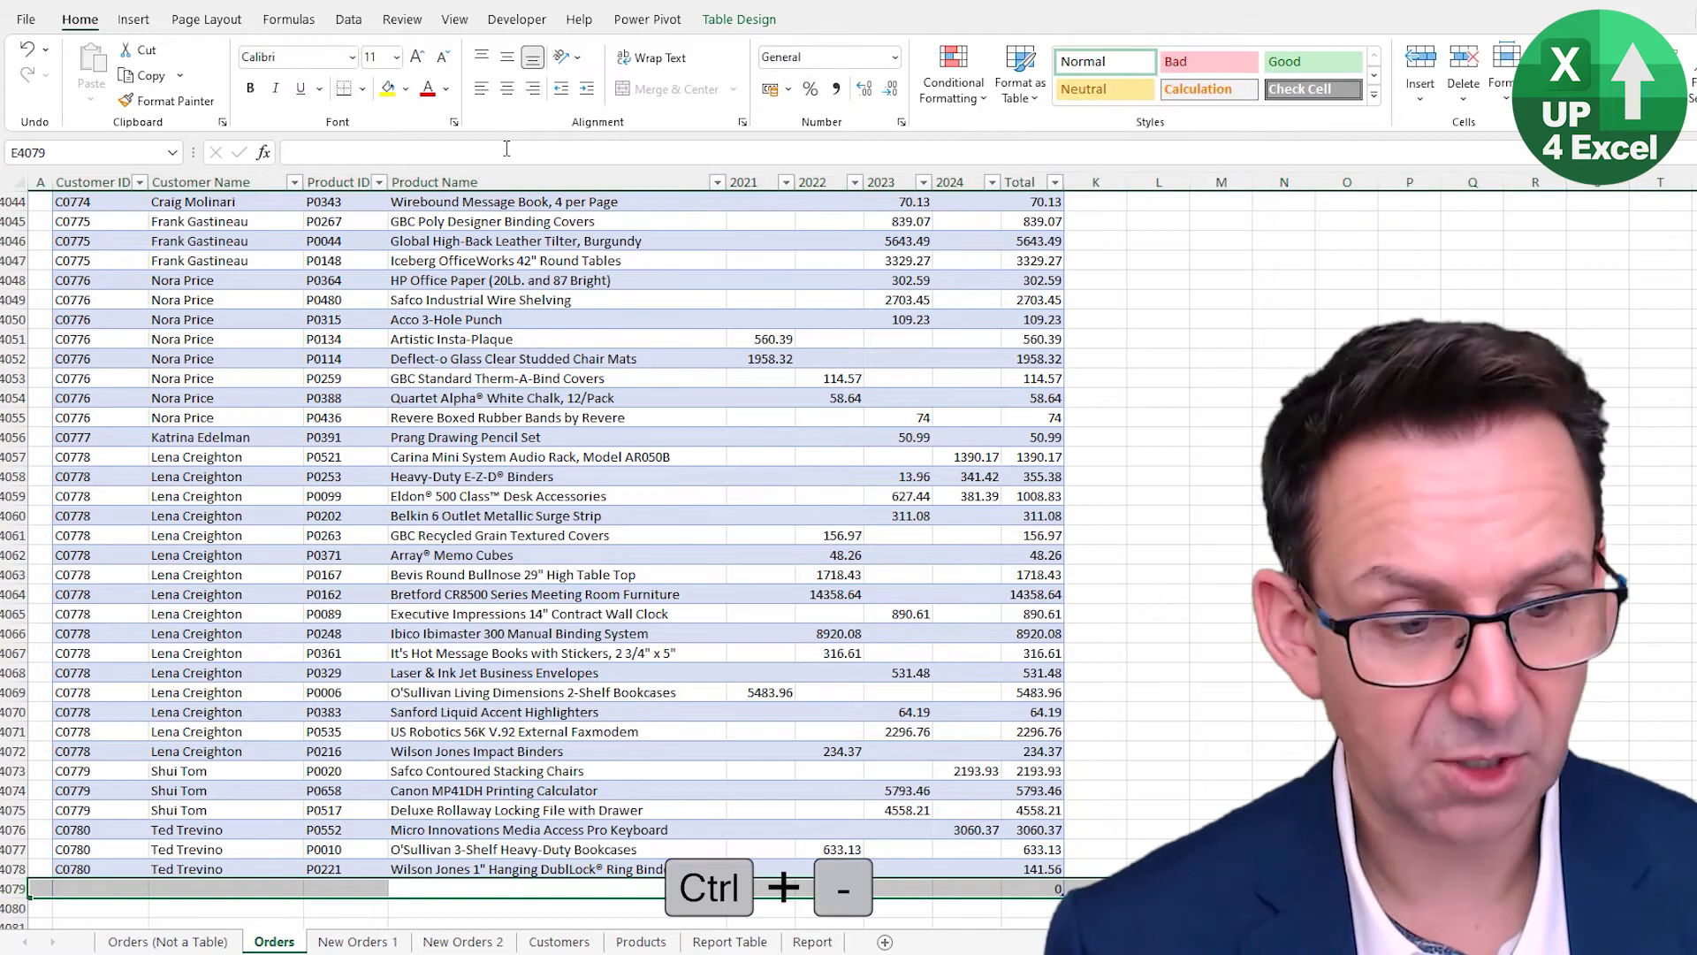
key(Up)
key(ctrl+Right)
key(ctrl+Right)
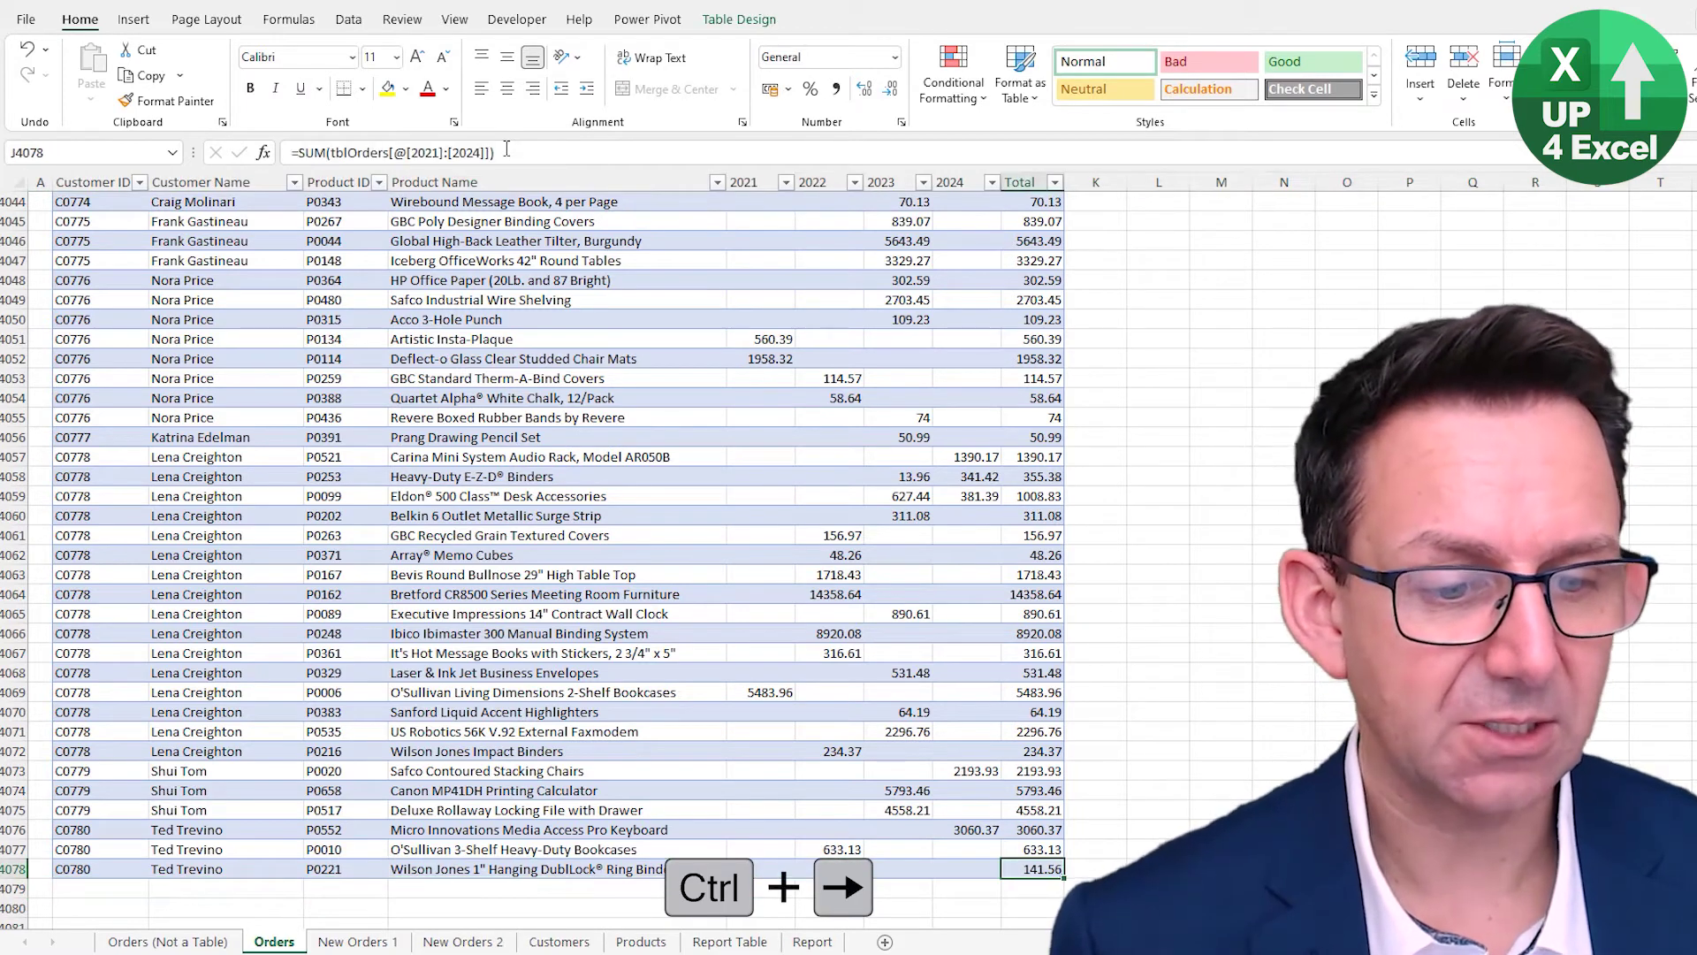
key(ctrl+Up)
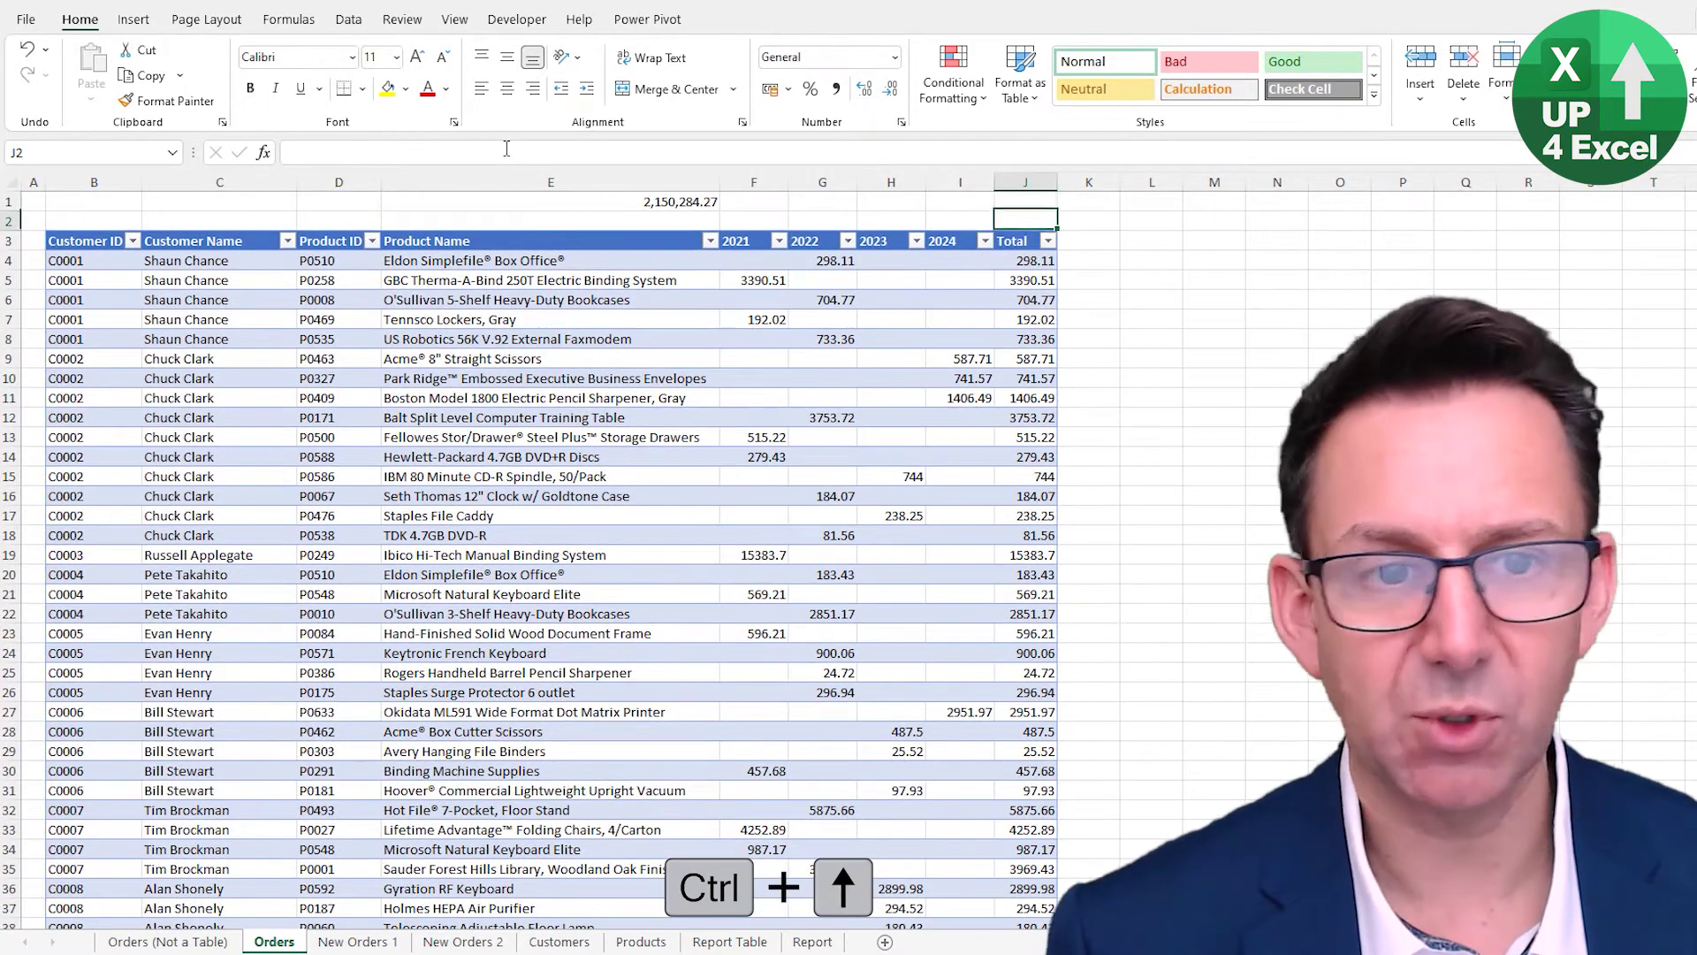
key(Right)
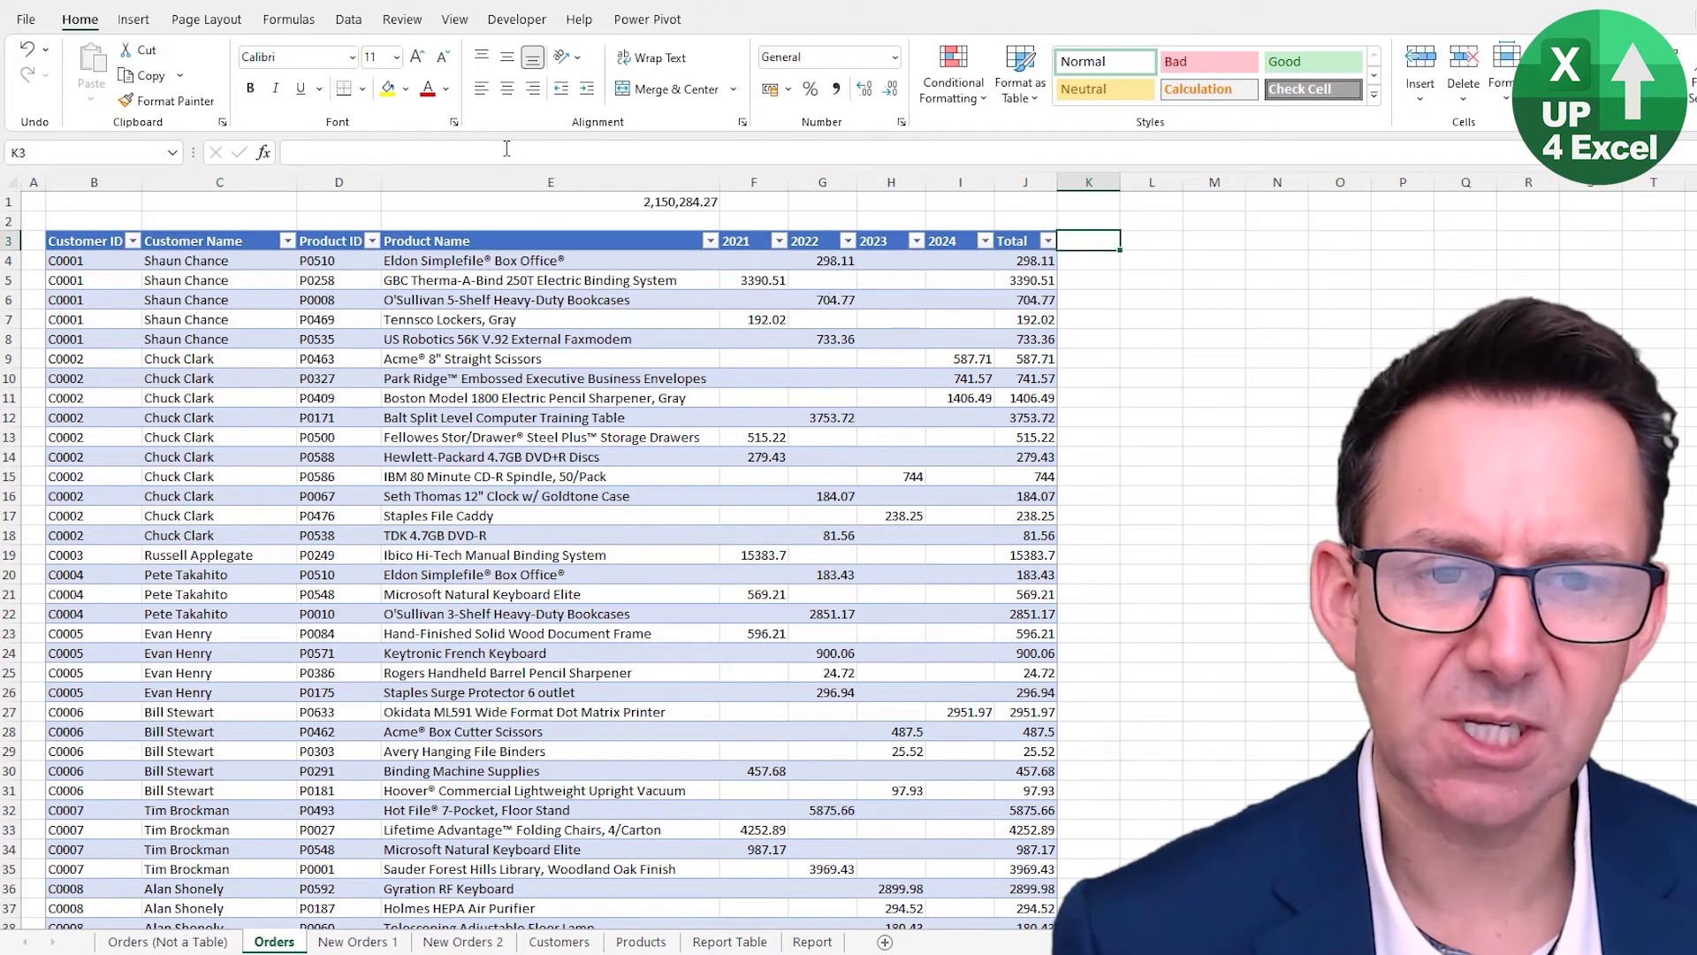
Add a 'Vs Prior Year' header in K3 and fill the column with each row's 2024 minus 2023
text(V)
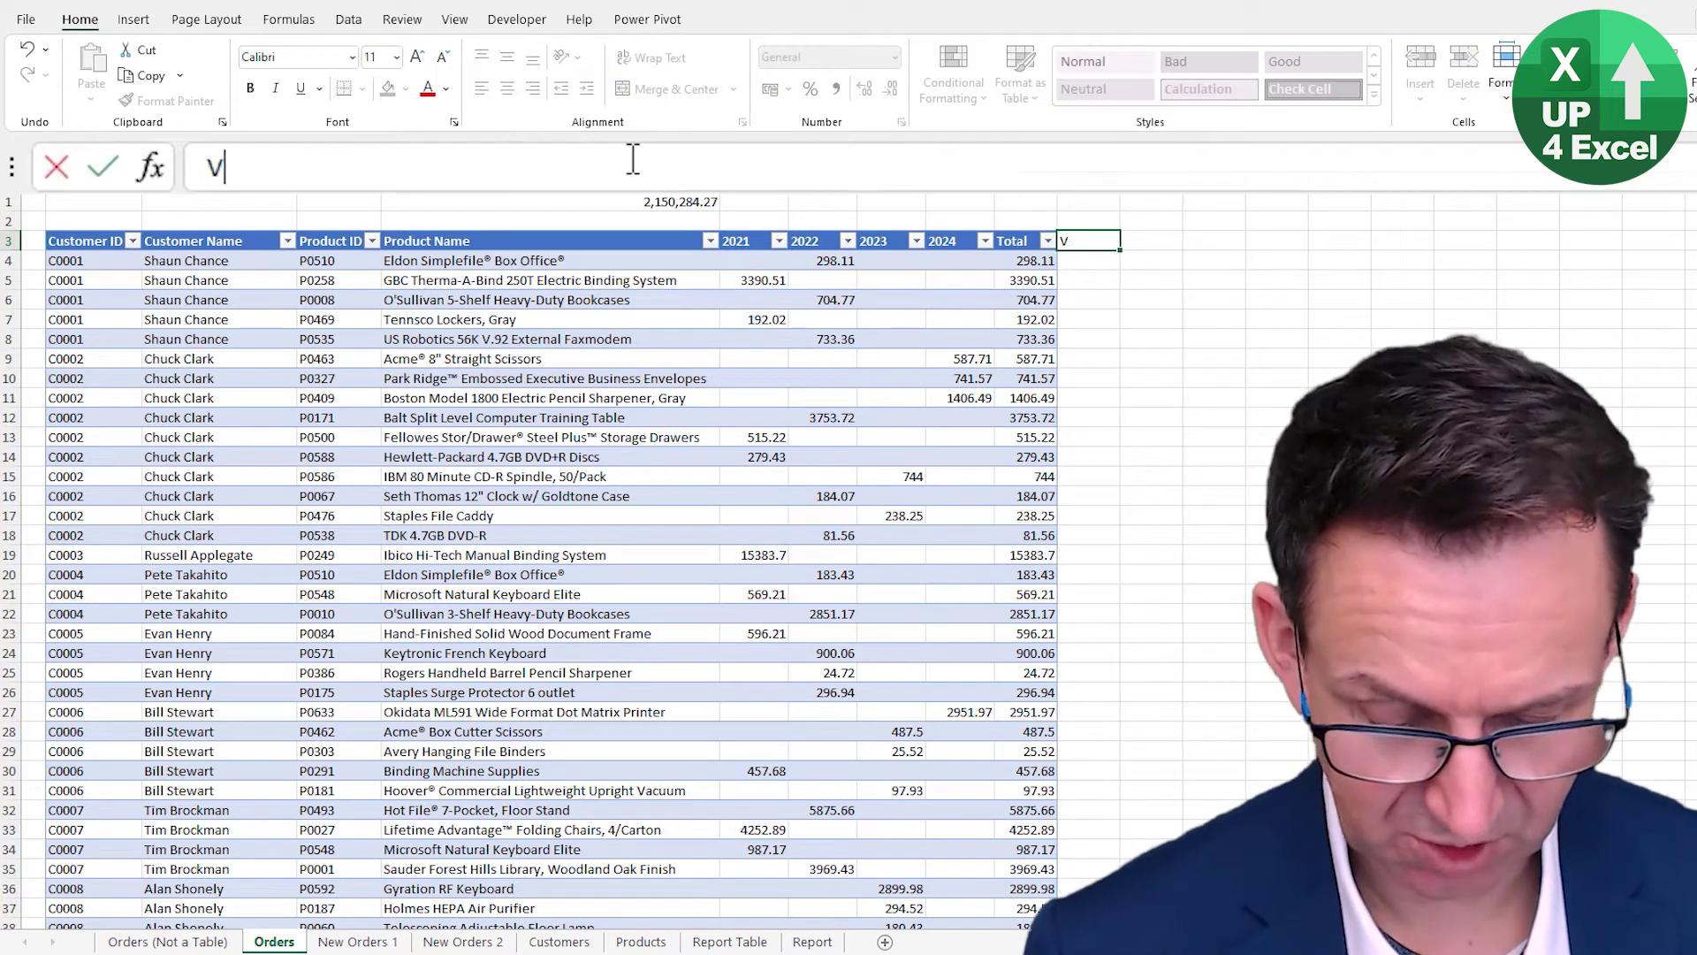
text(s Prior Year)
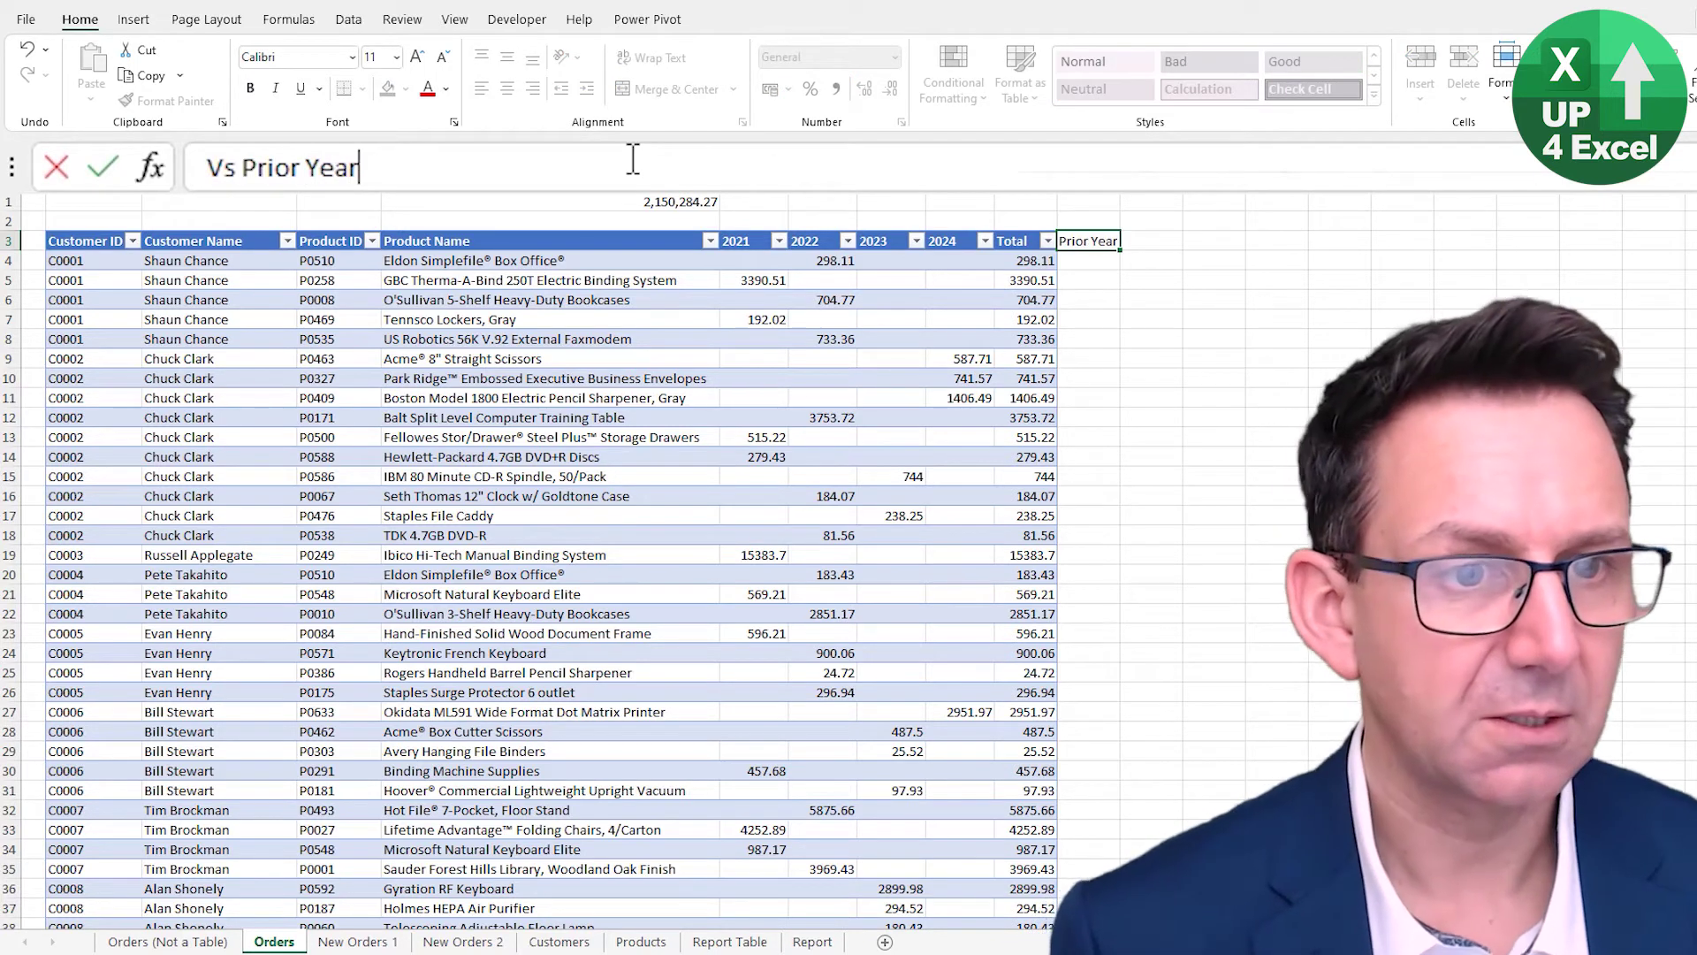
key(Return)
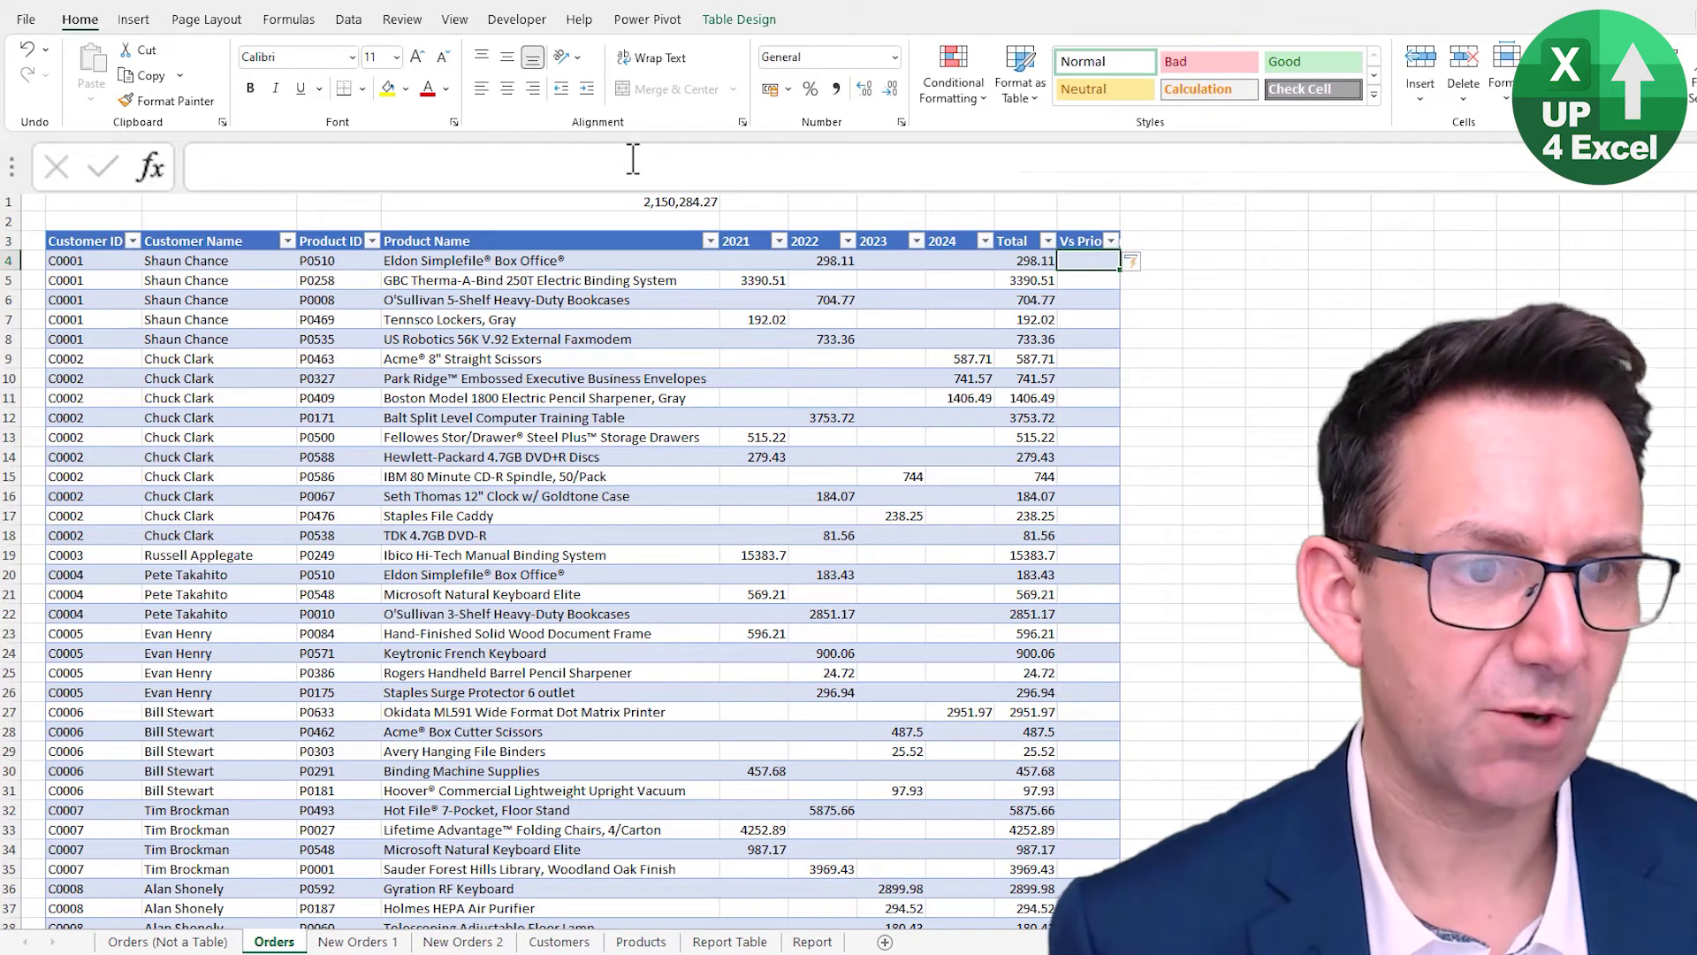
text(=)
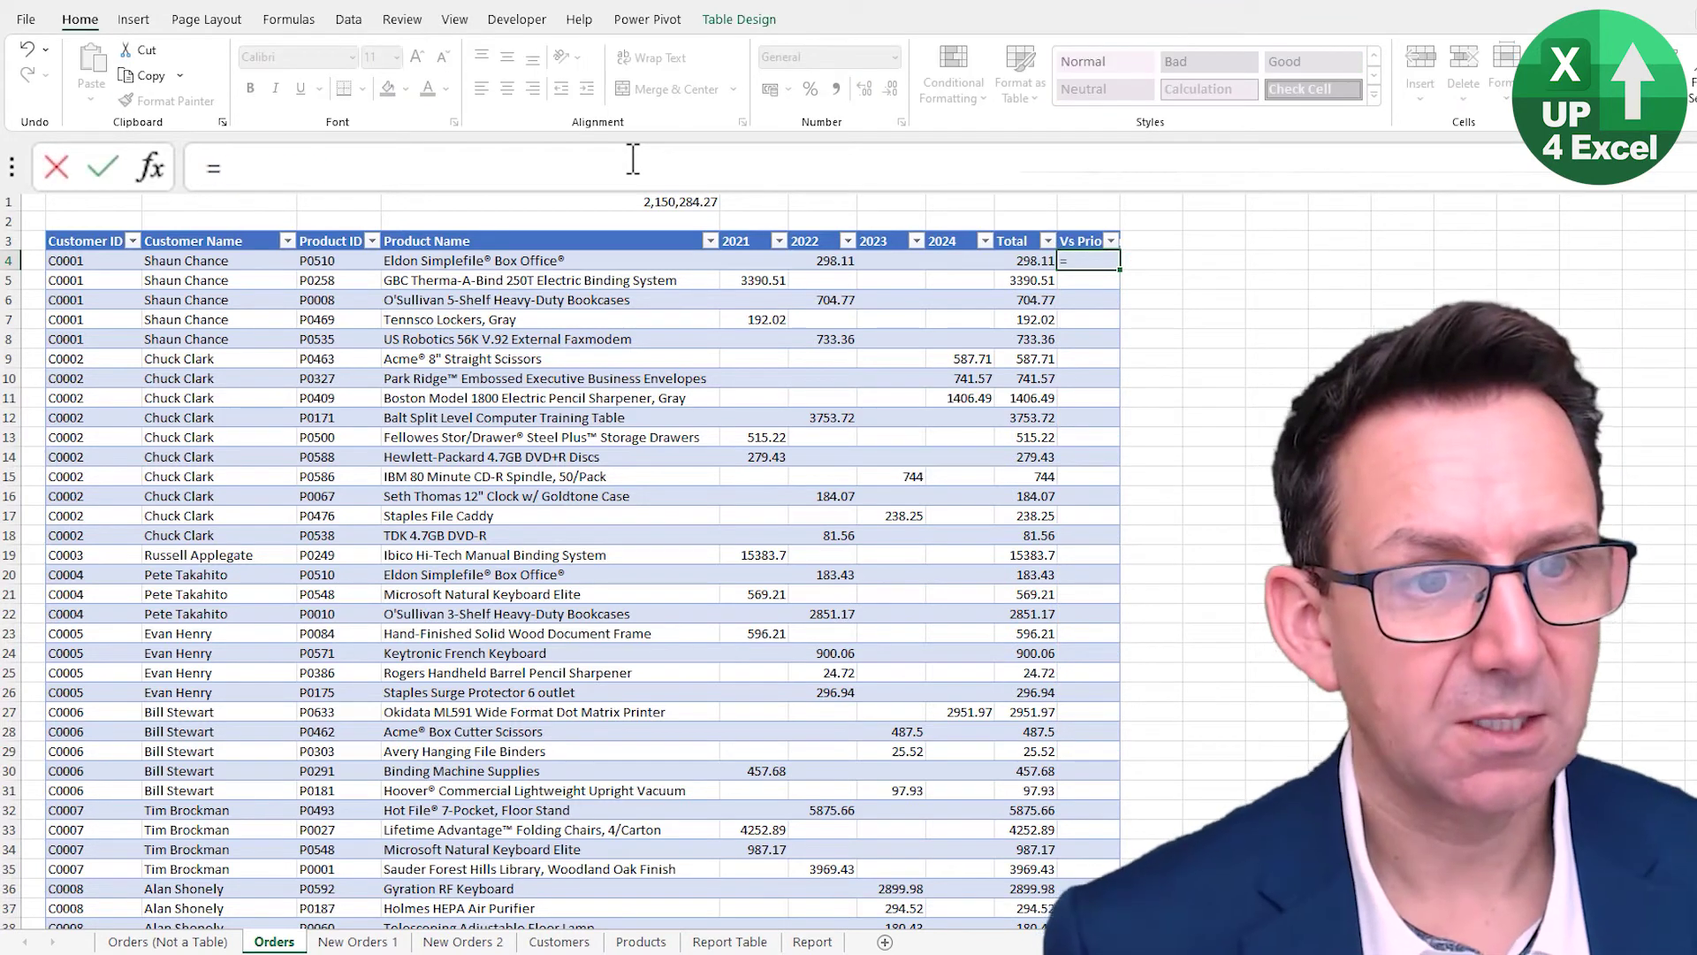
key(Left)
key(Left)
text(-)
key(Left)
key(Left)
key(Left)
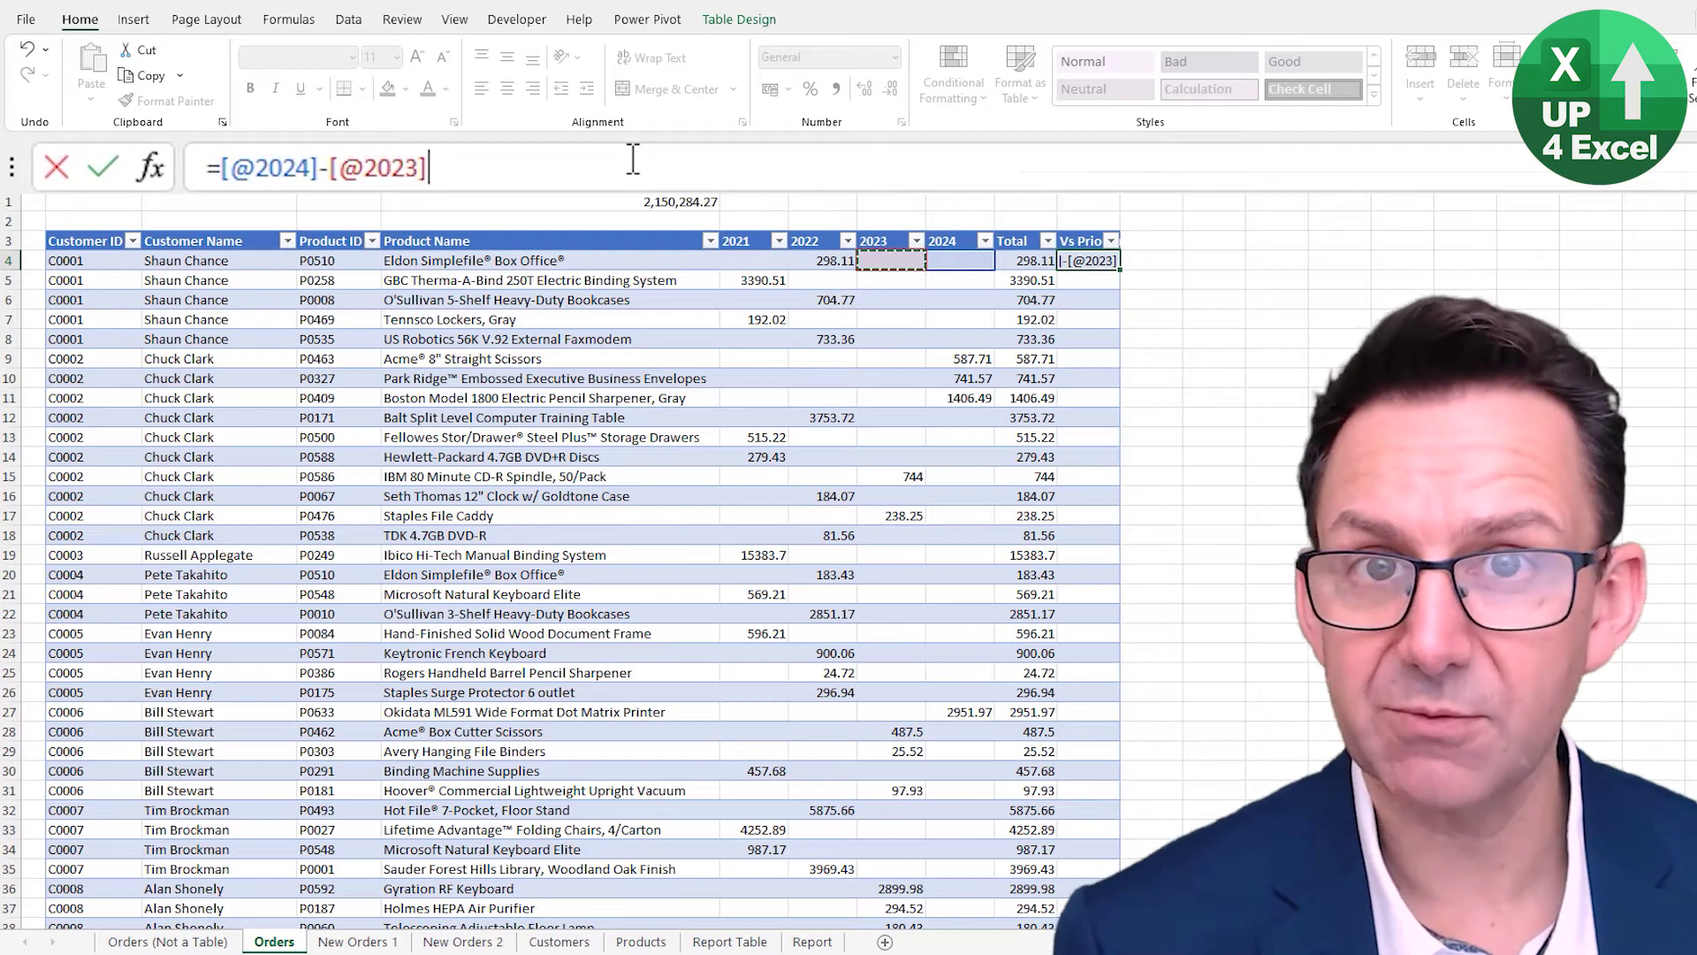
key(Return)
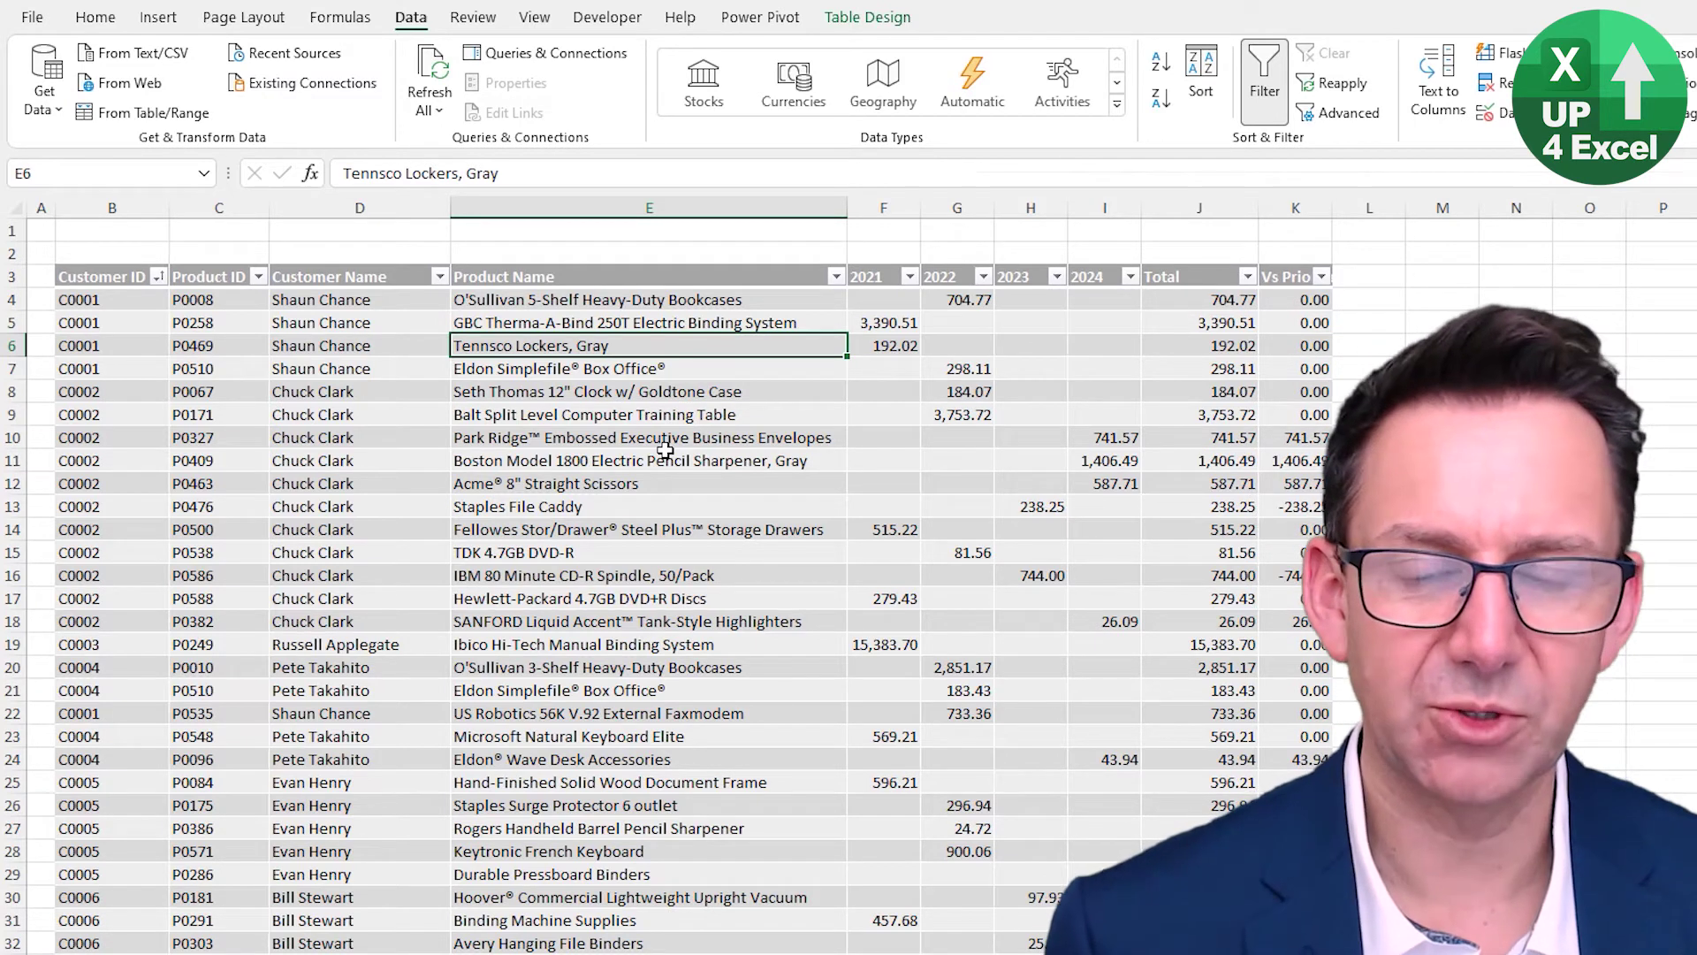
key(ctrl+Up)
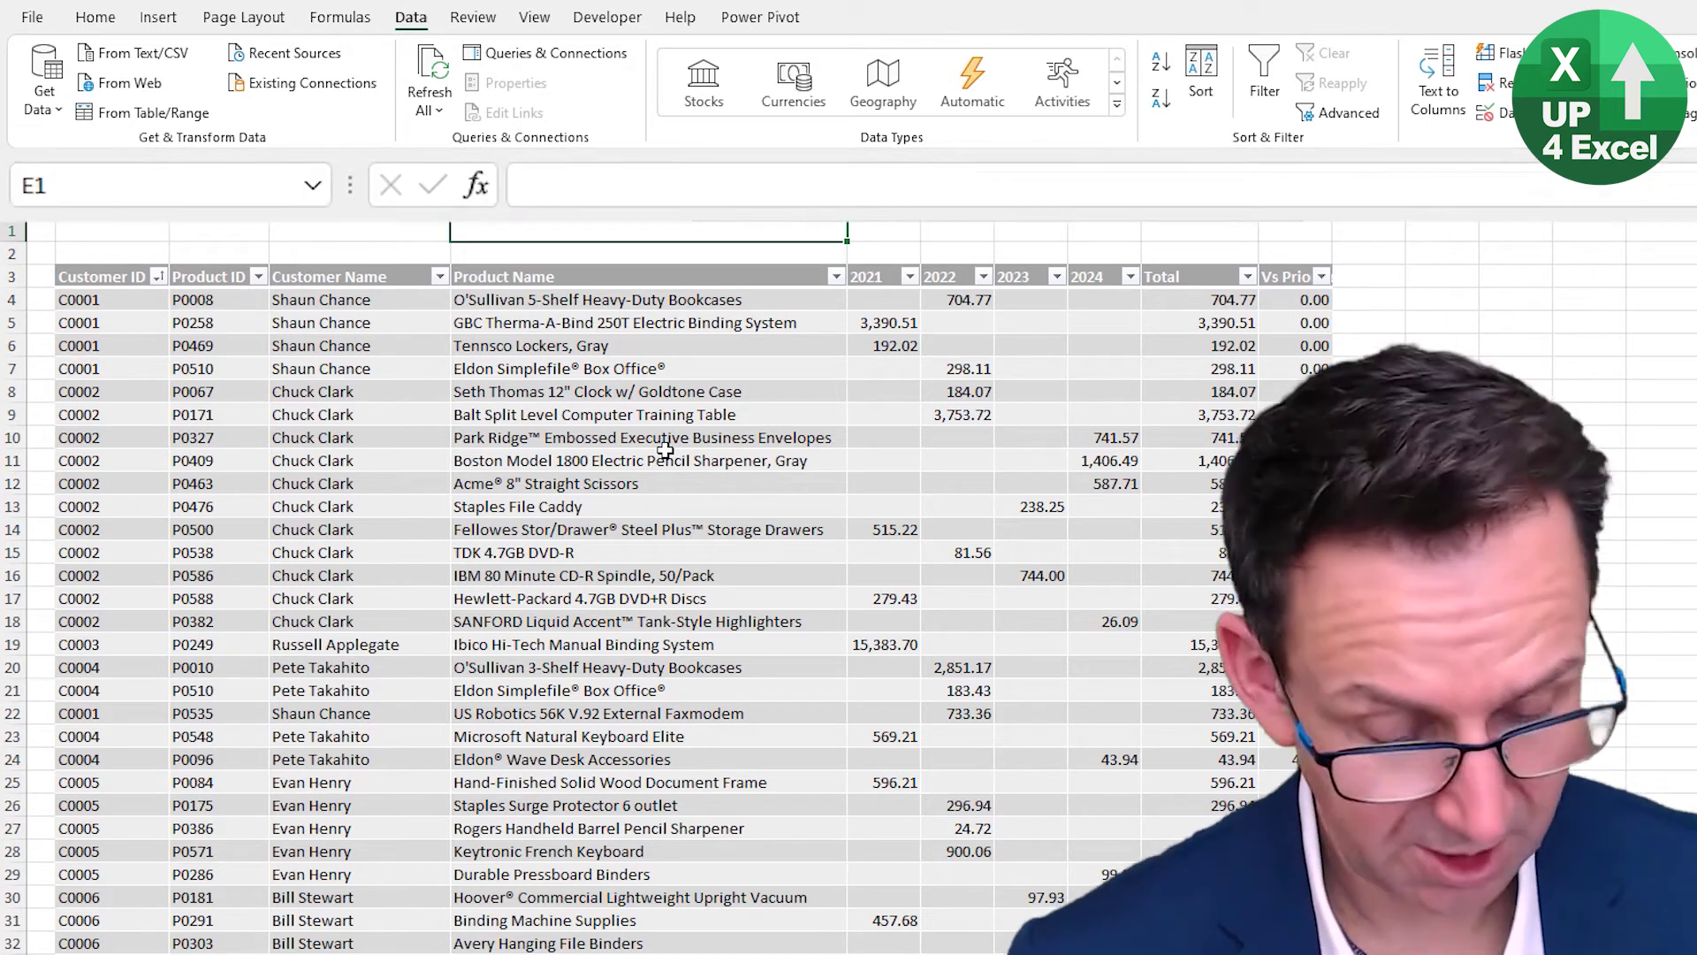
In E1, SUMIFS tblOrders[2023] by Customer Name for one customer's name, returning 982.25
text(=sumif)
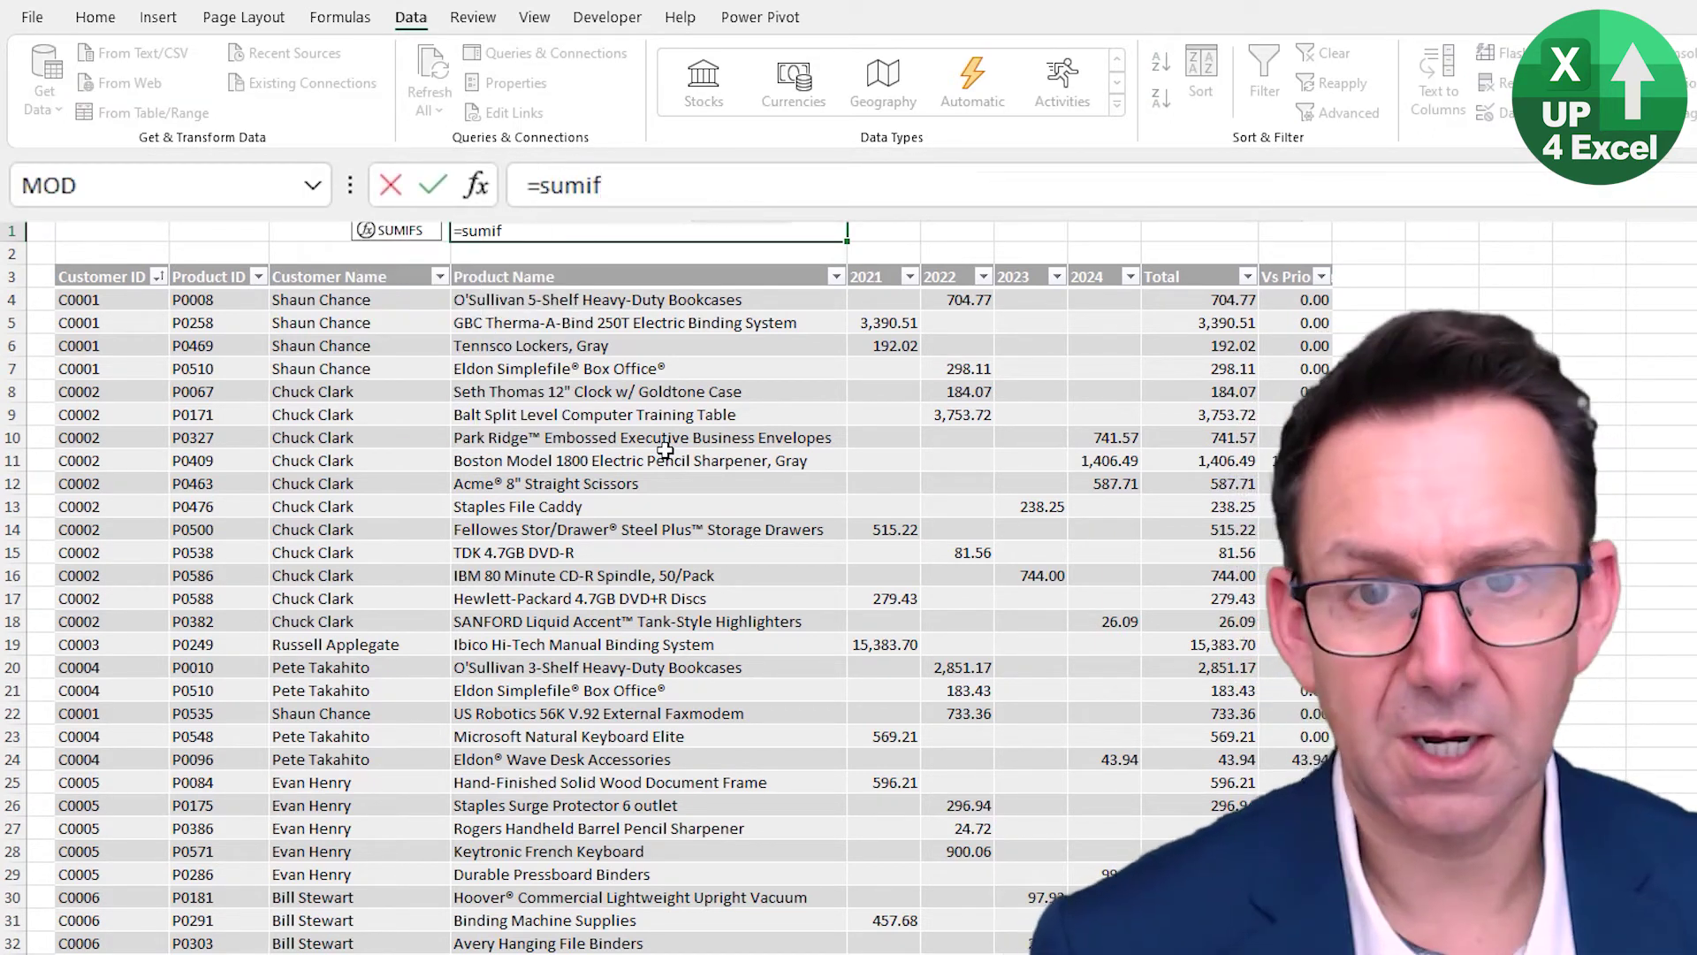
key(Tab)
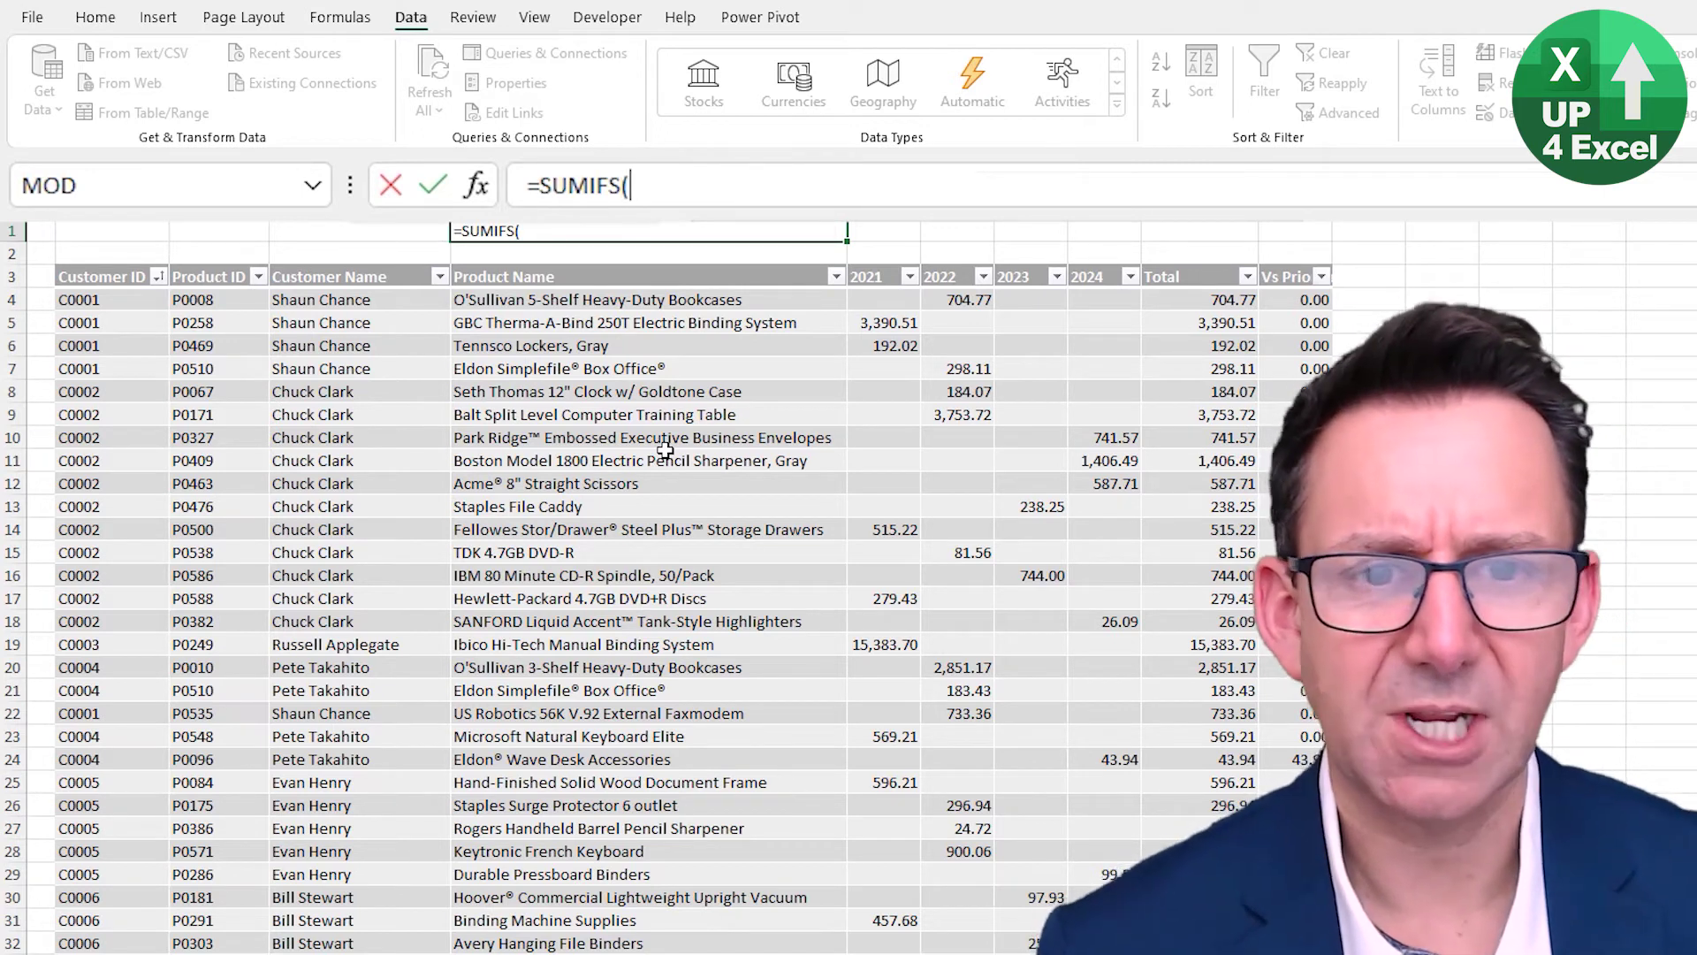
drag(1028, 323, 1054, 714)
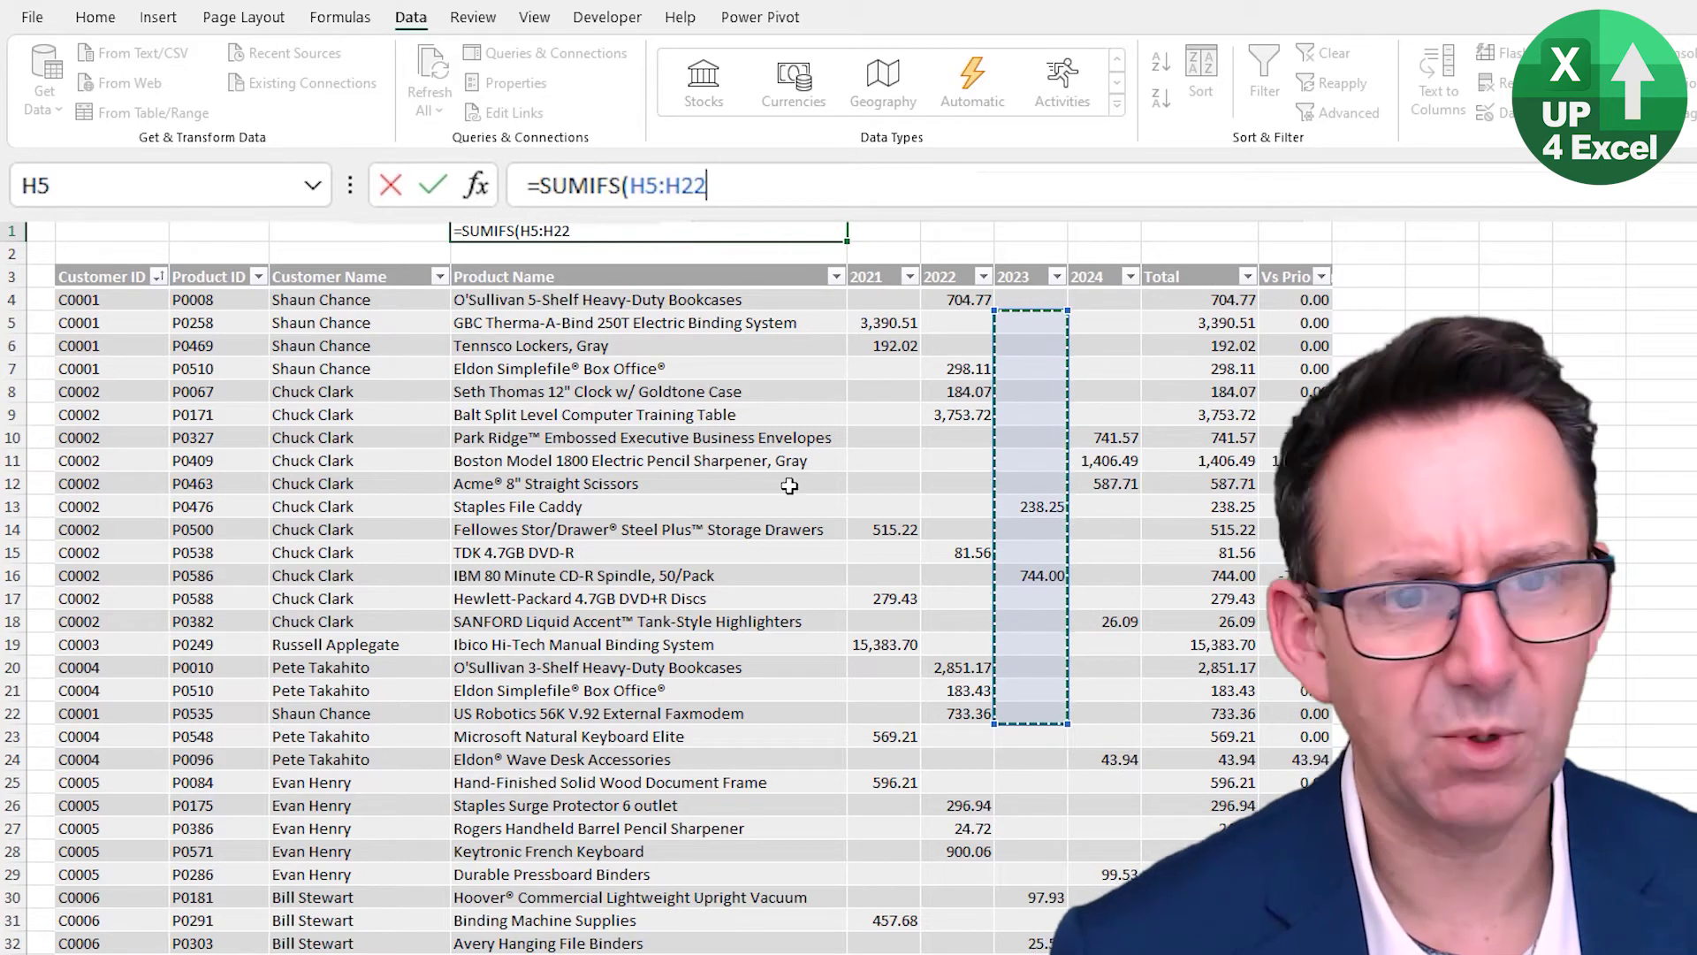
click(1027, 264)
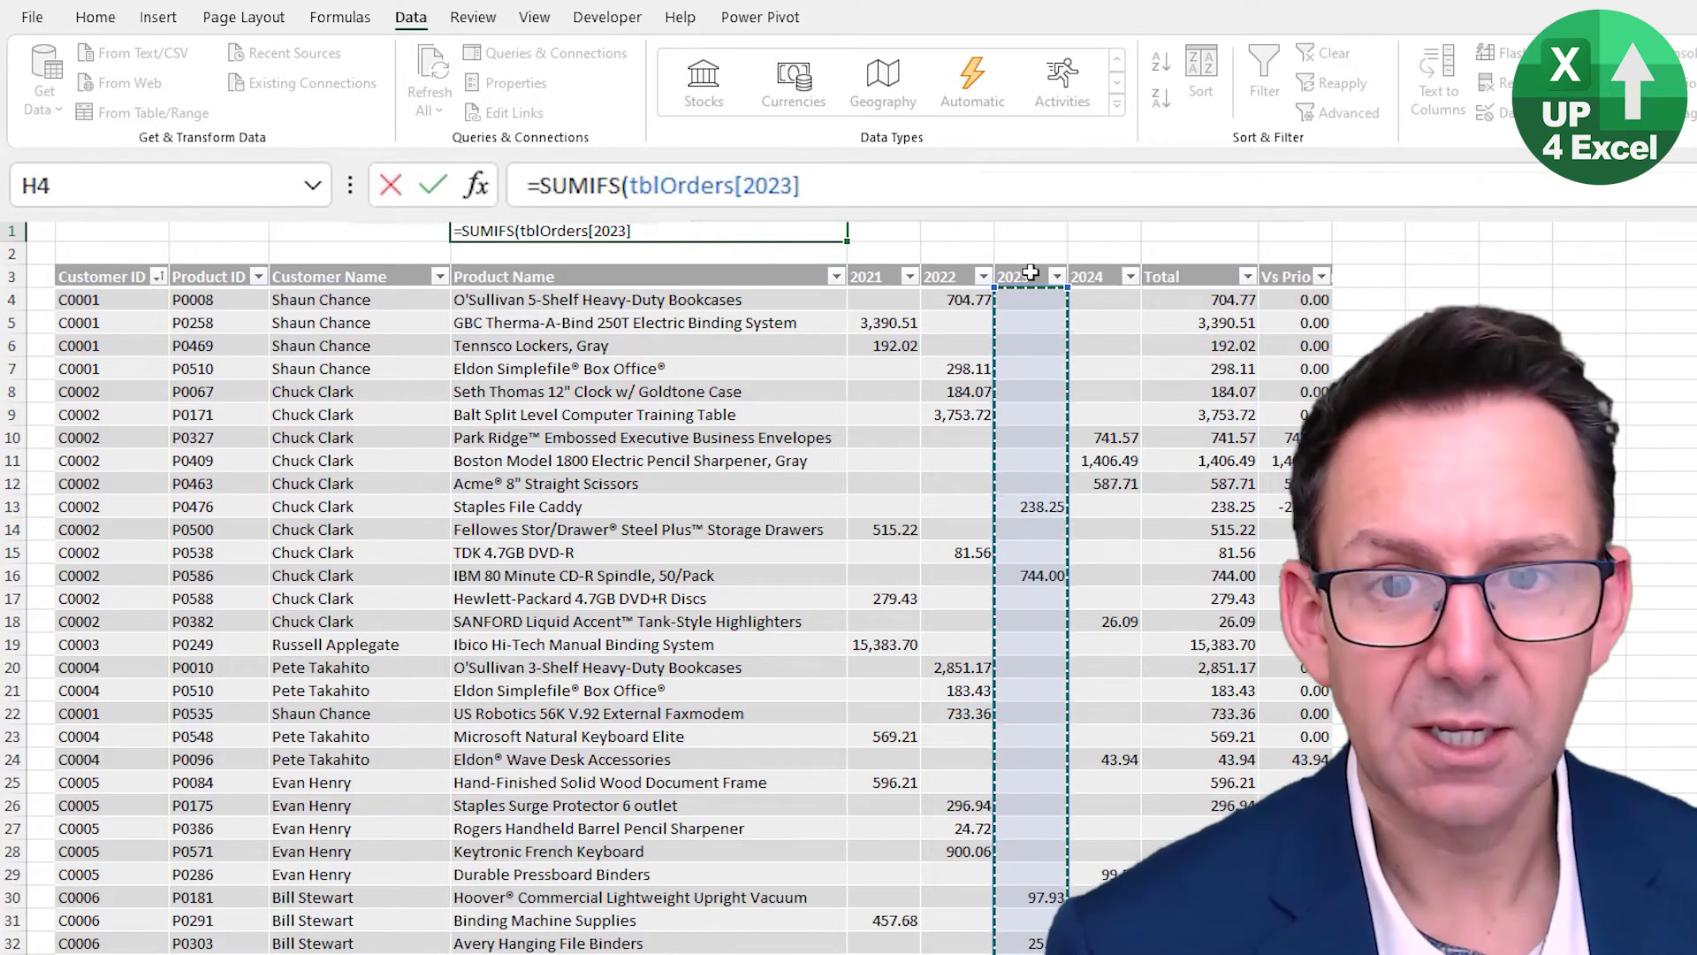
text(,)
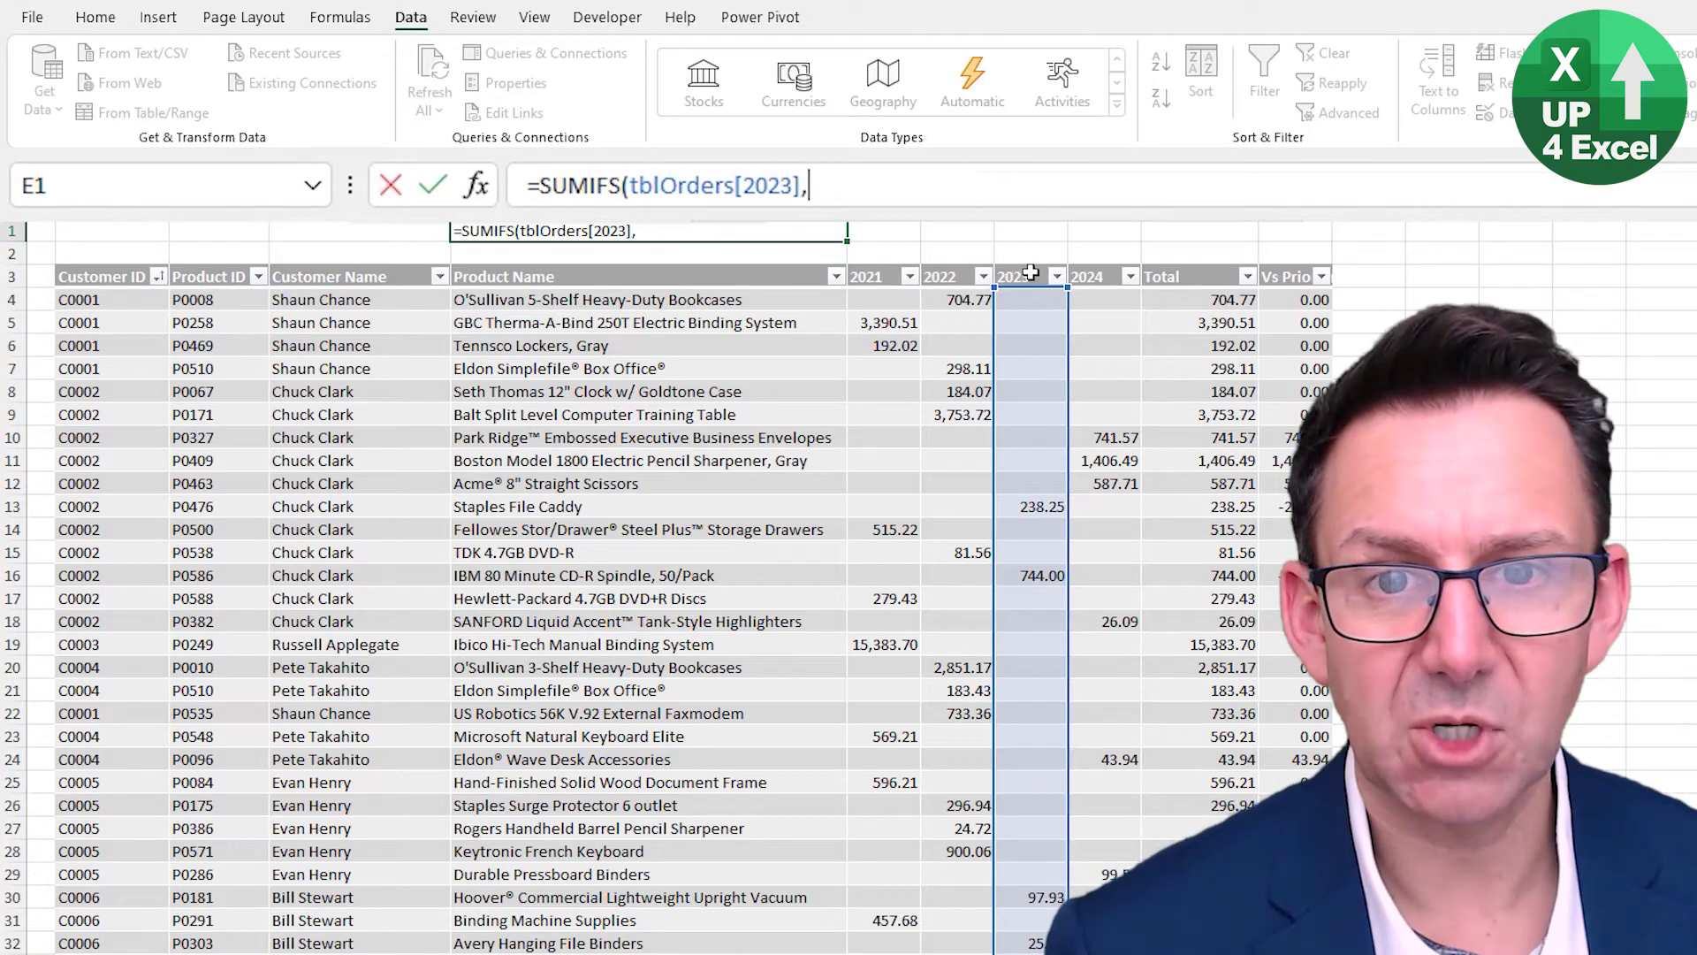
click(308, 264)
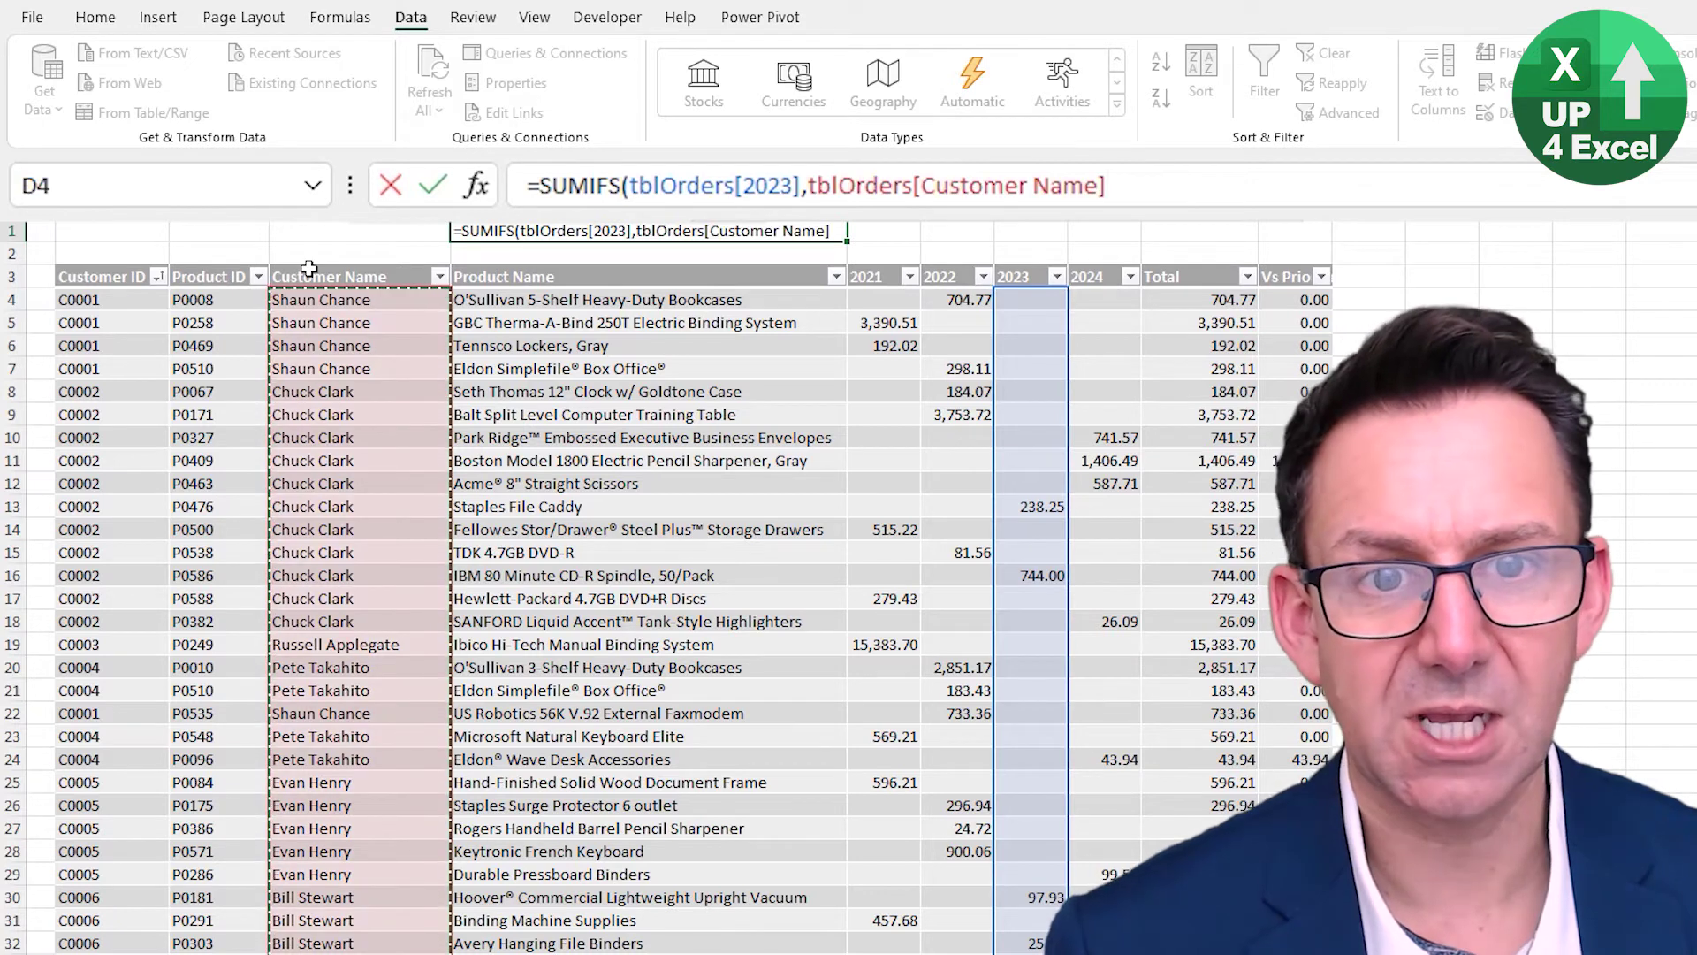
text(,)
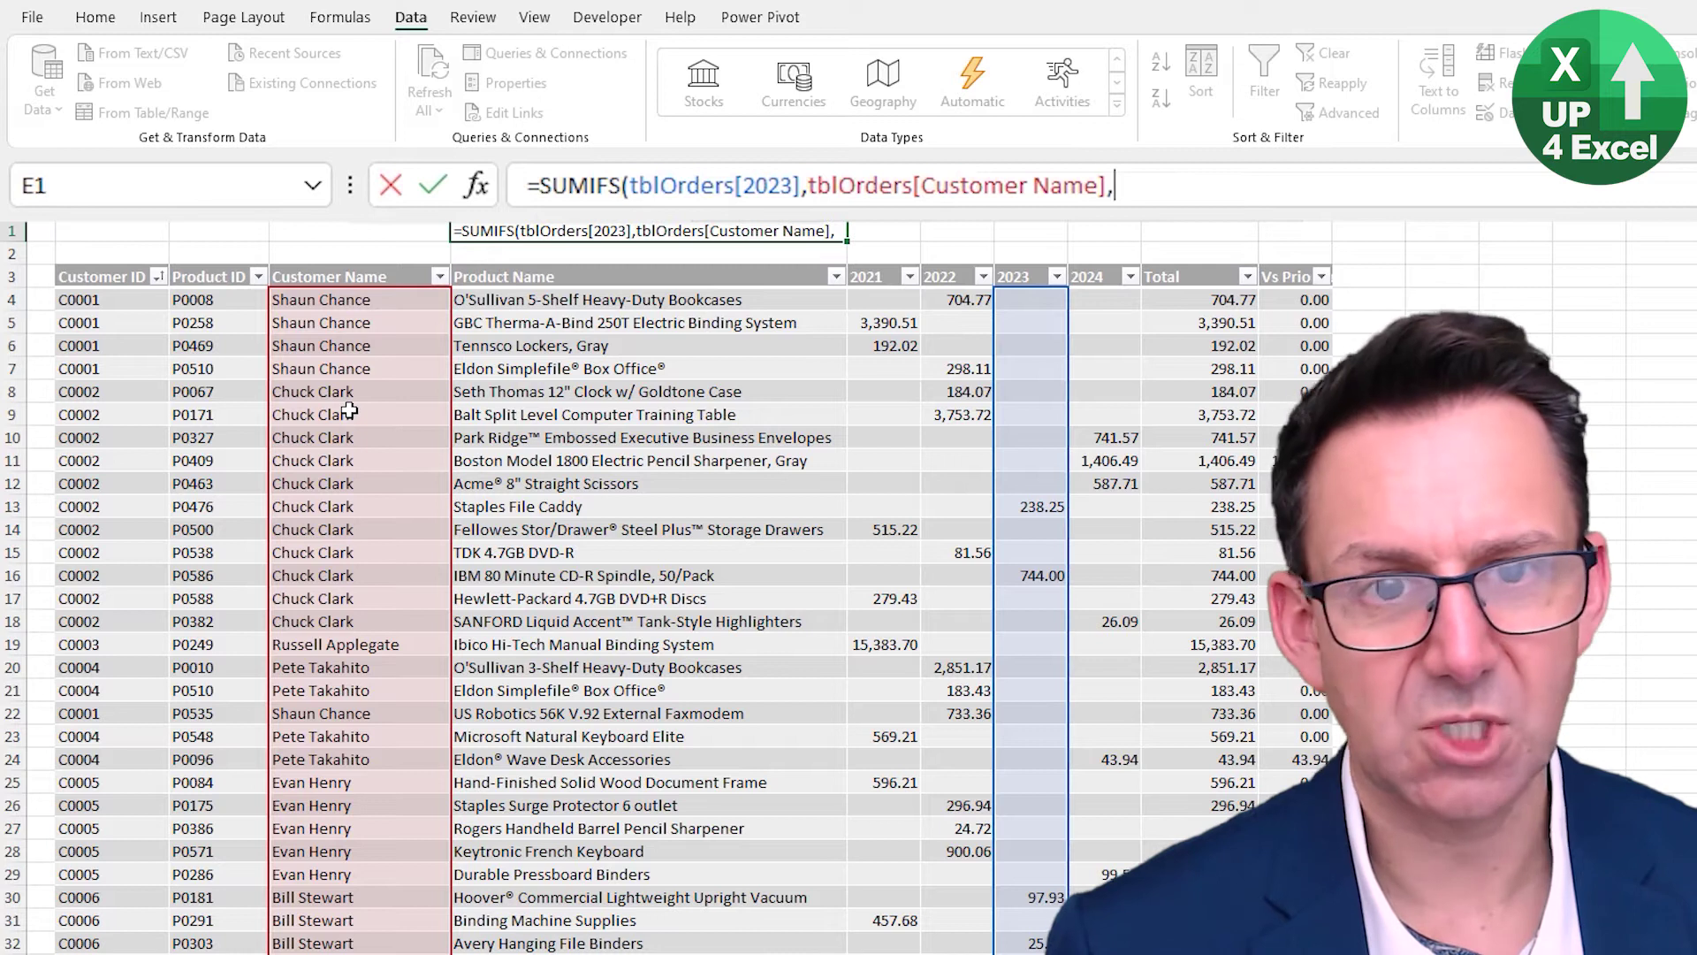
text(")
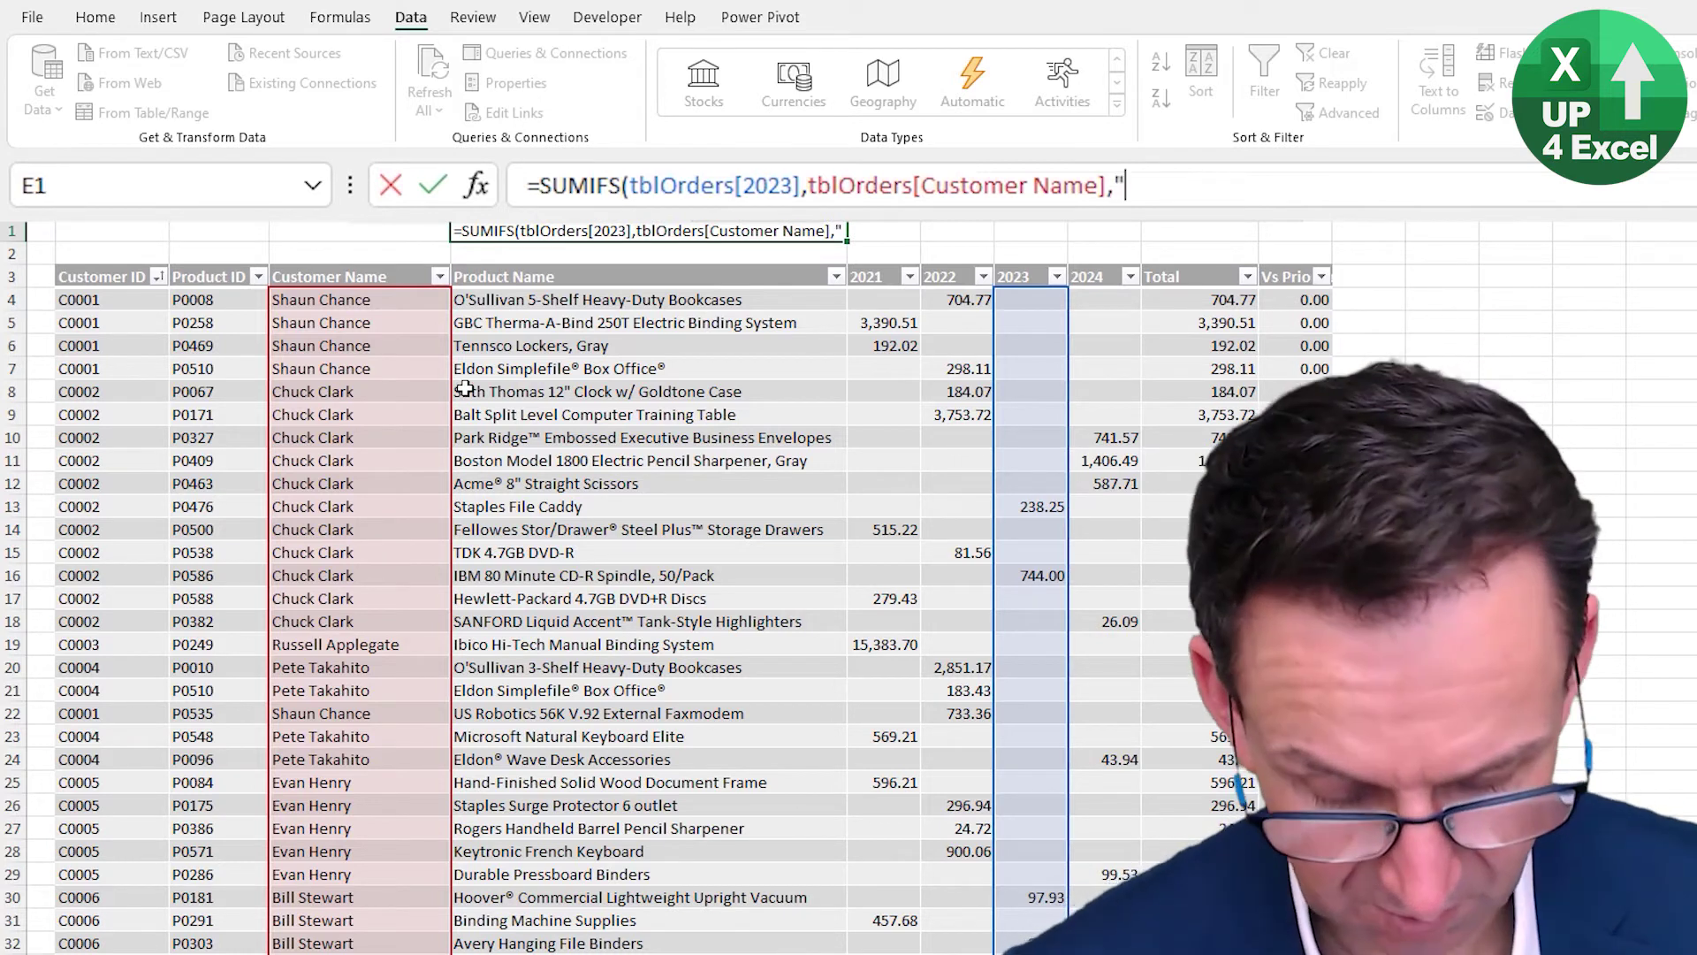
text(Chucj)
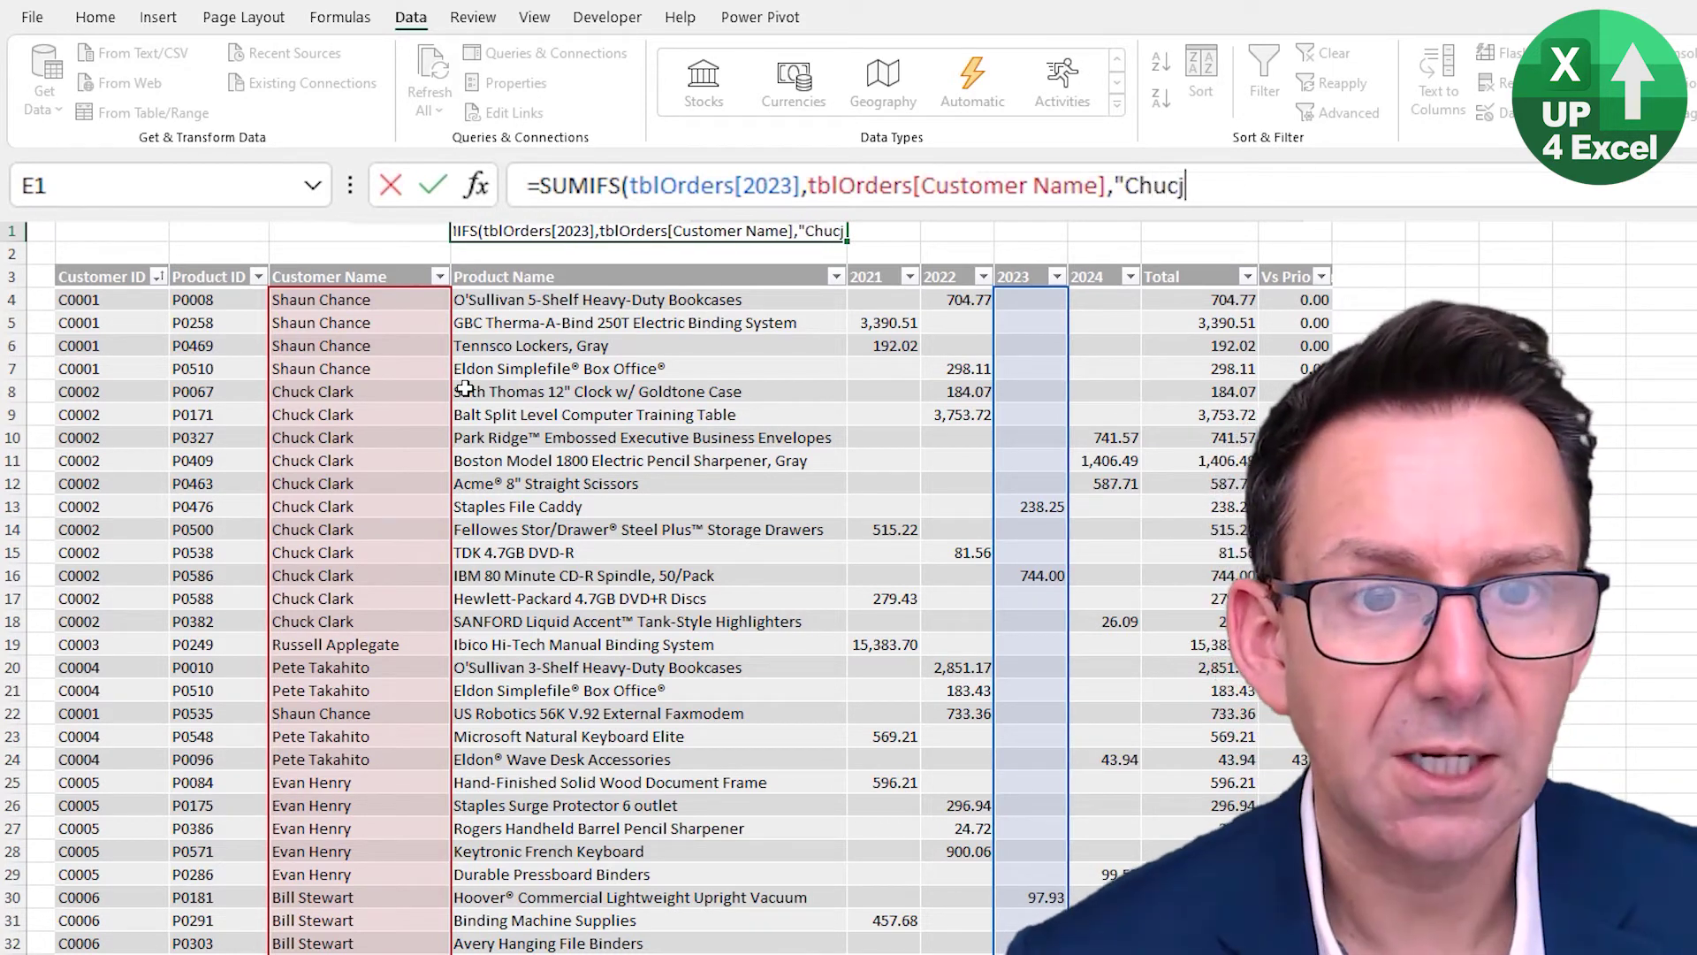
key(BackSpace)
text(k Cla)
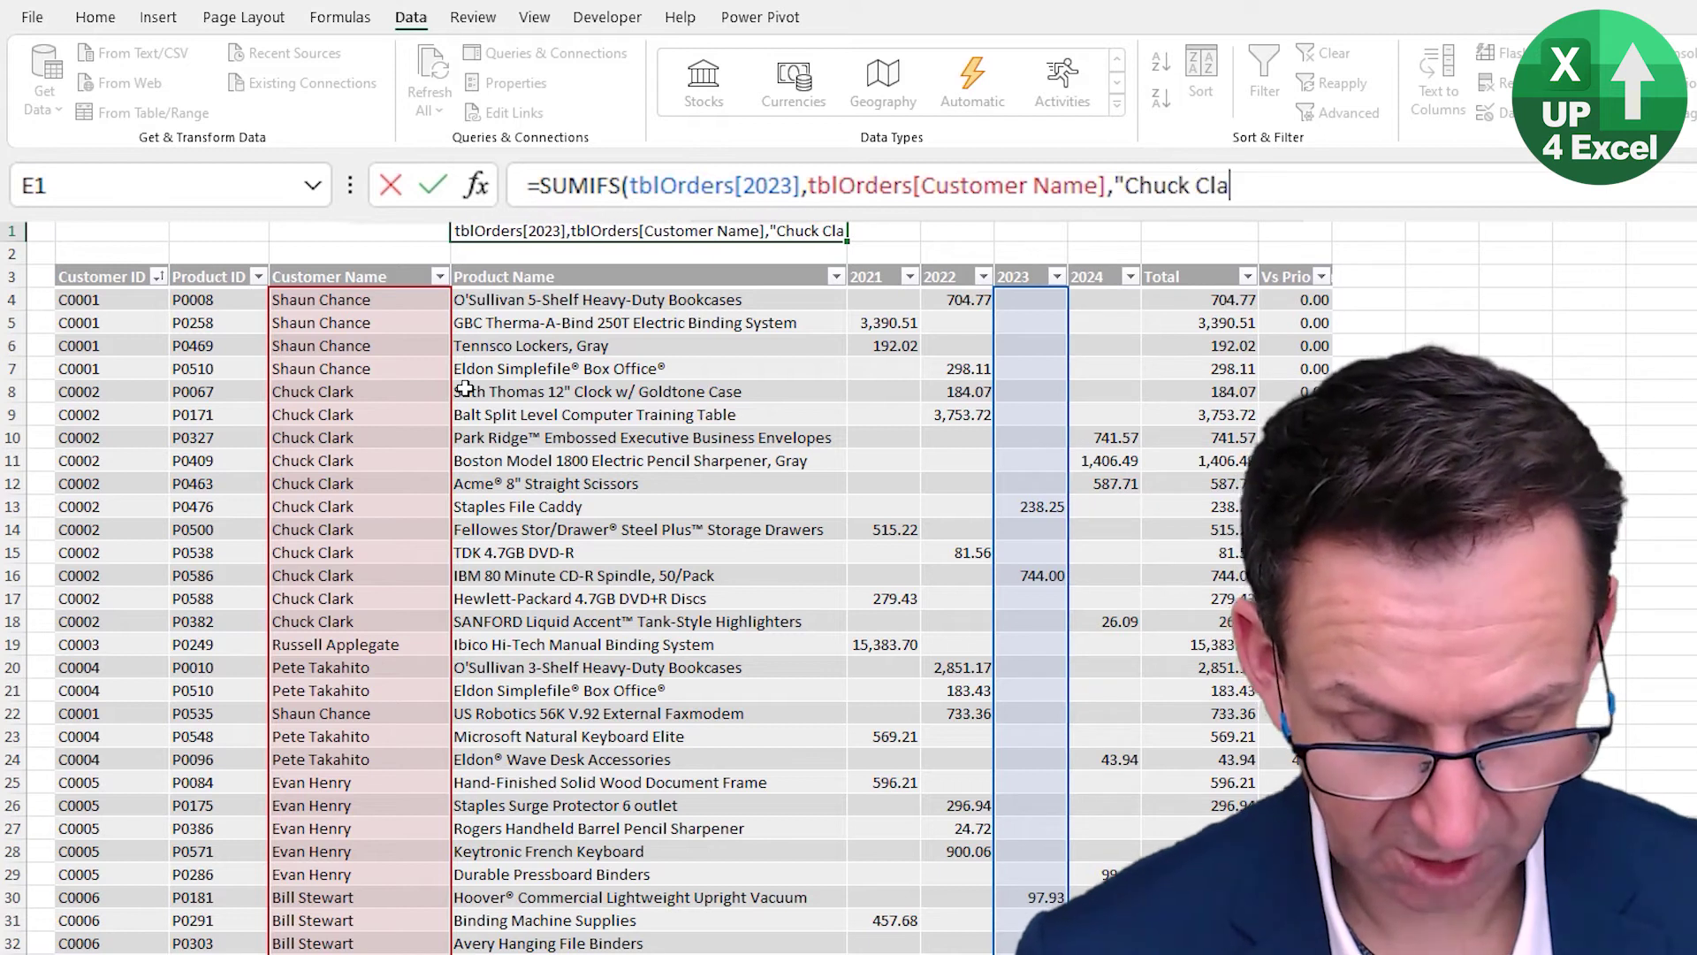
text(rk")
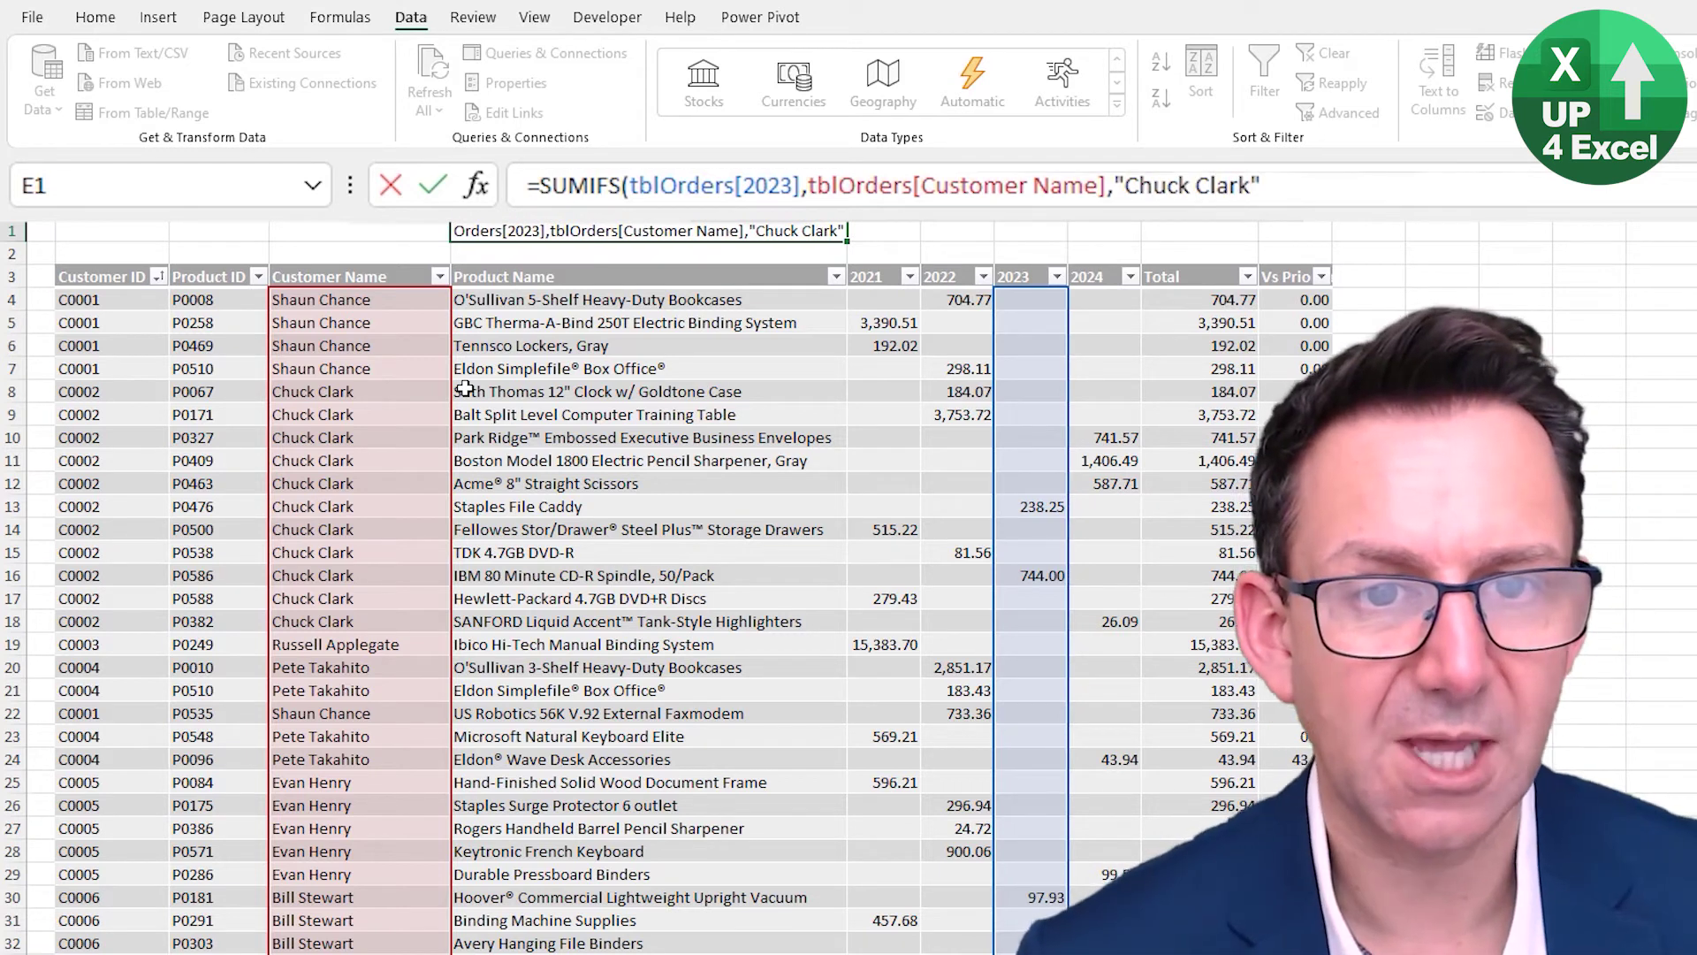
text())
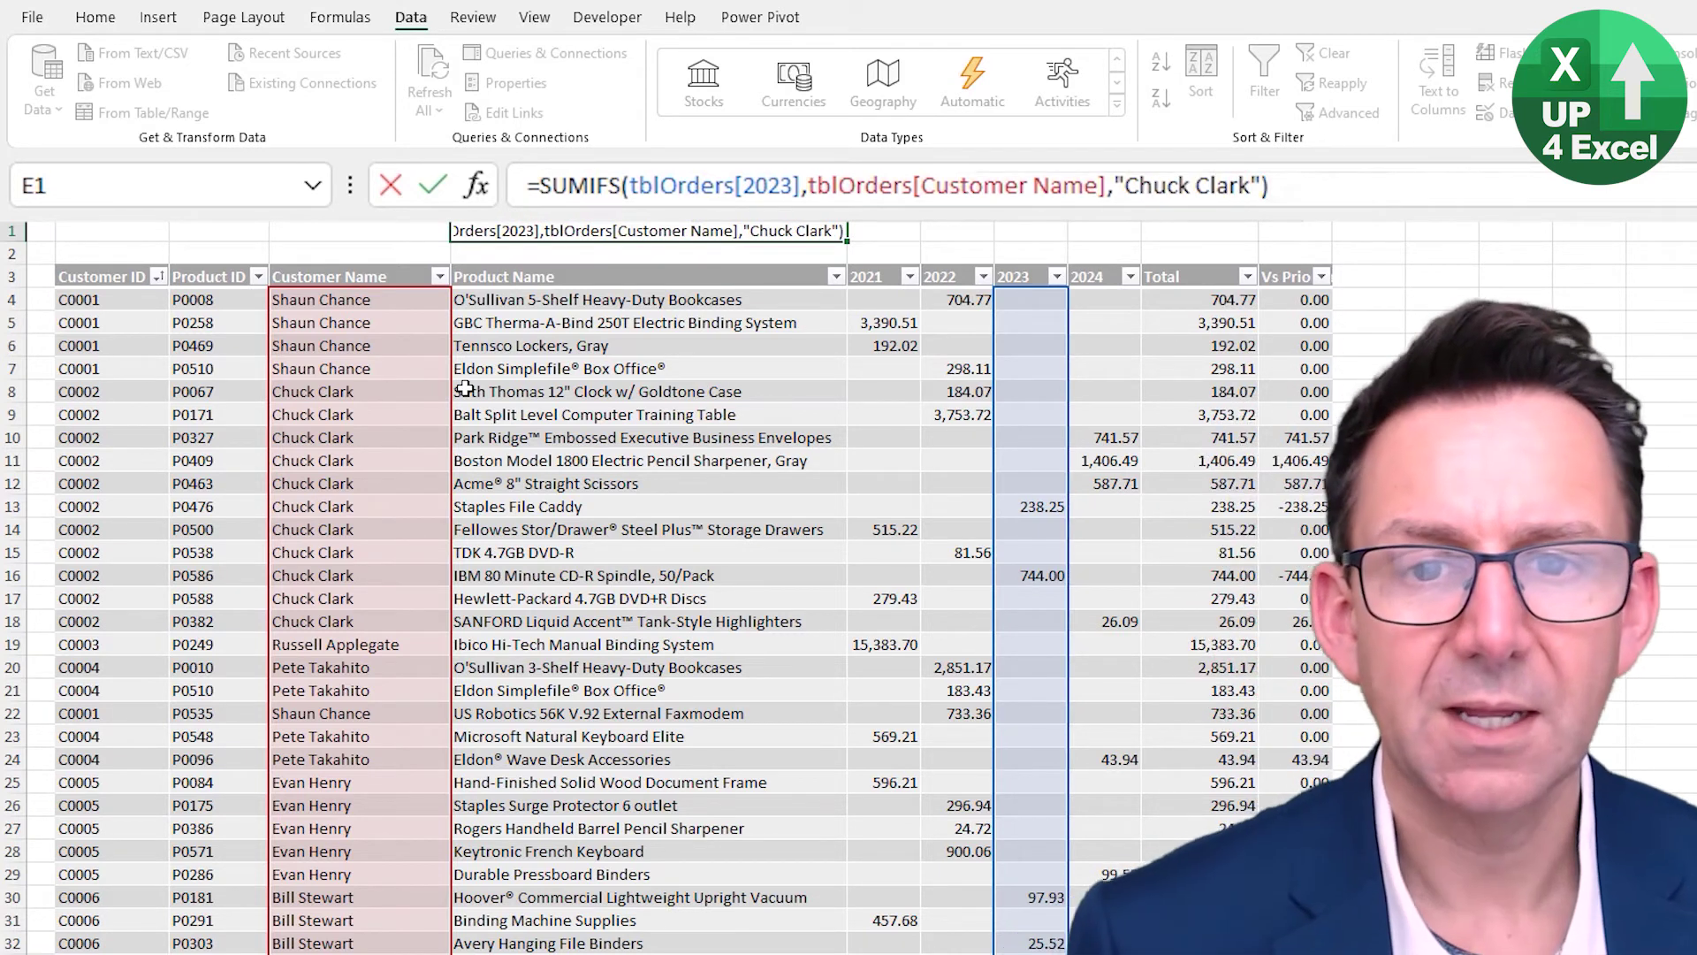
key(Return)
key(Up)
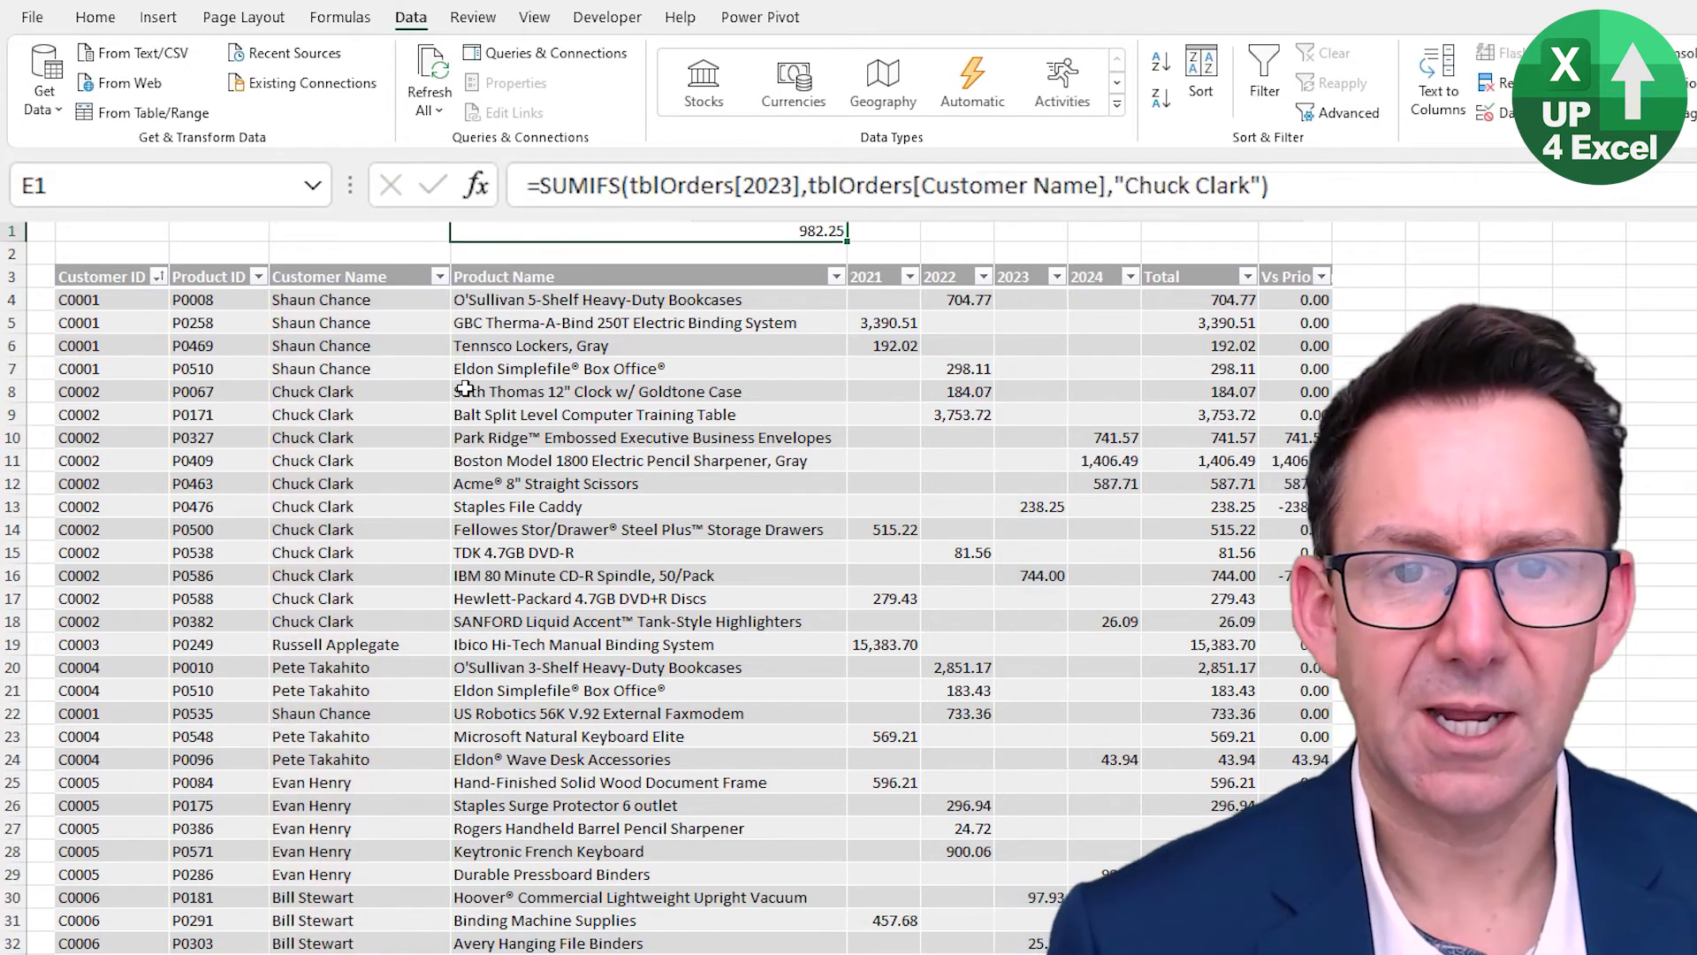
Enter =SUM(tblOrders[Total]) in E2, giving 8,717,862.75, then clear both E1 and E2
click(653, 253)
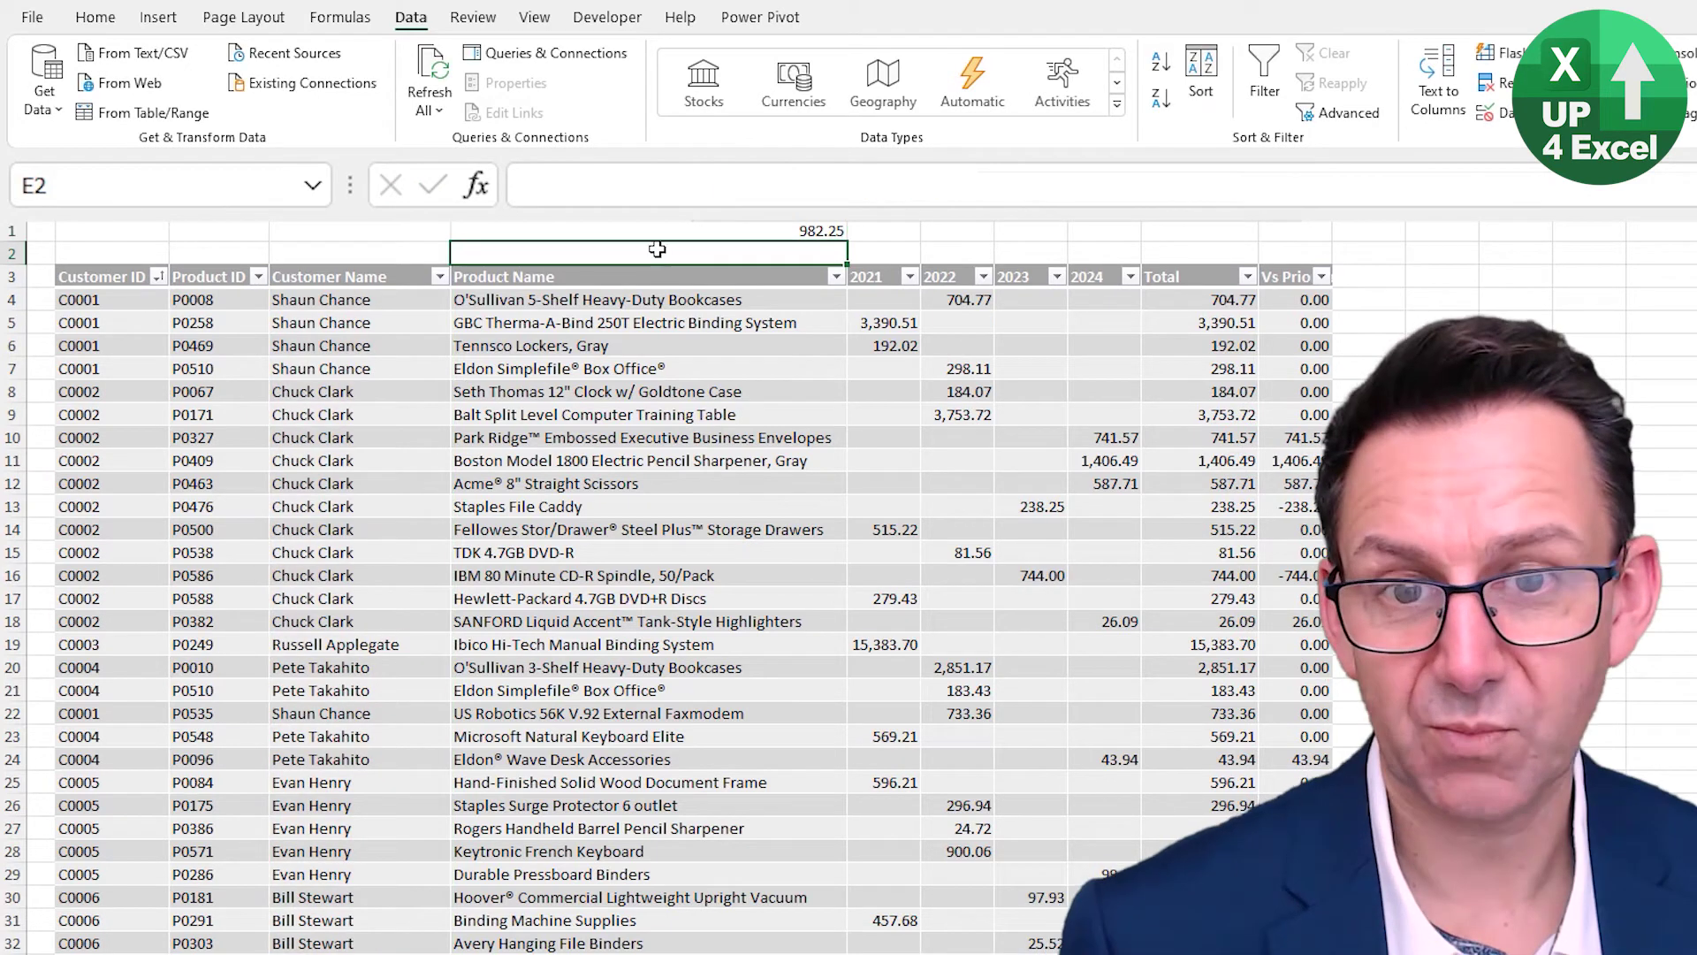
text(=sum()
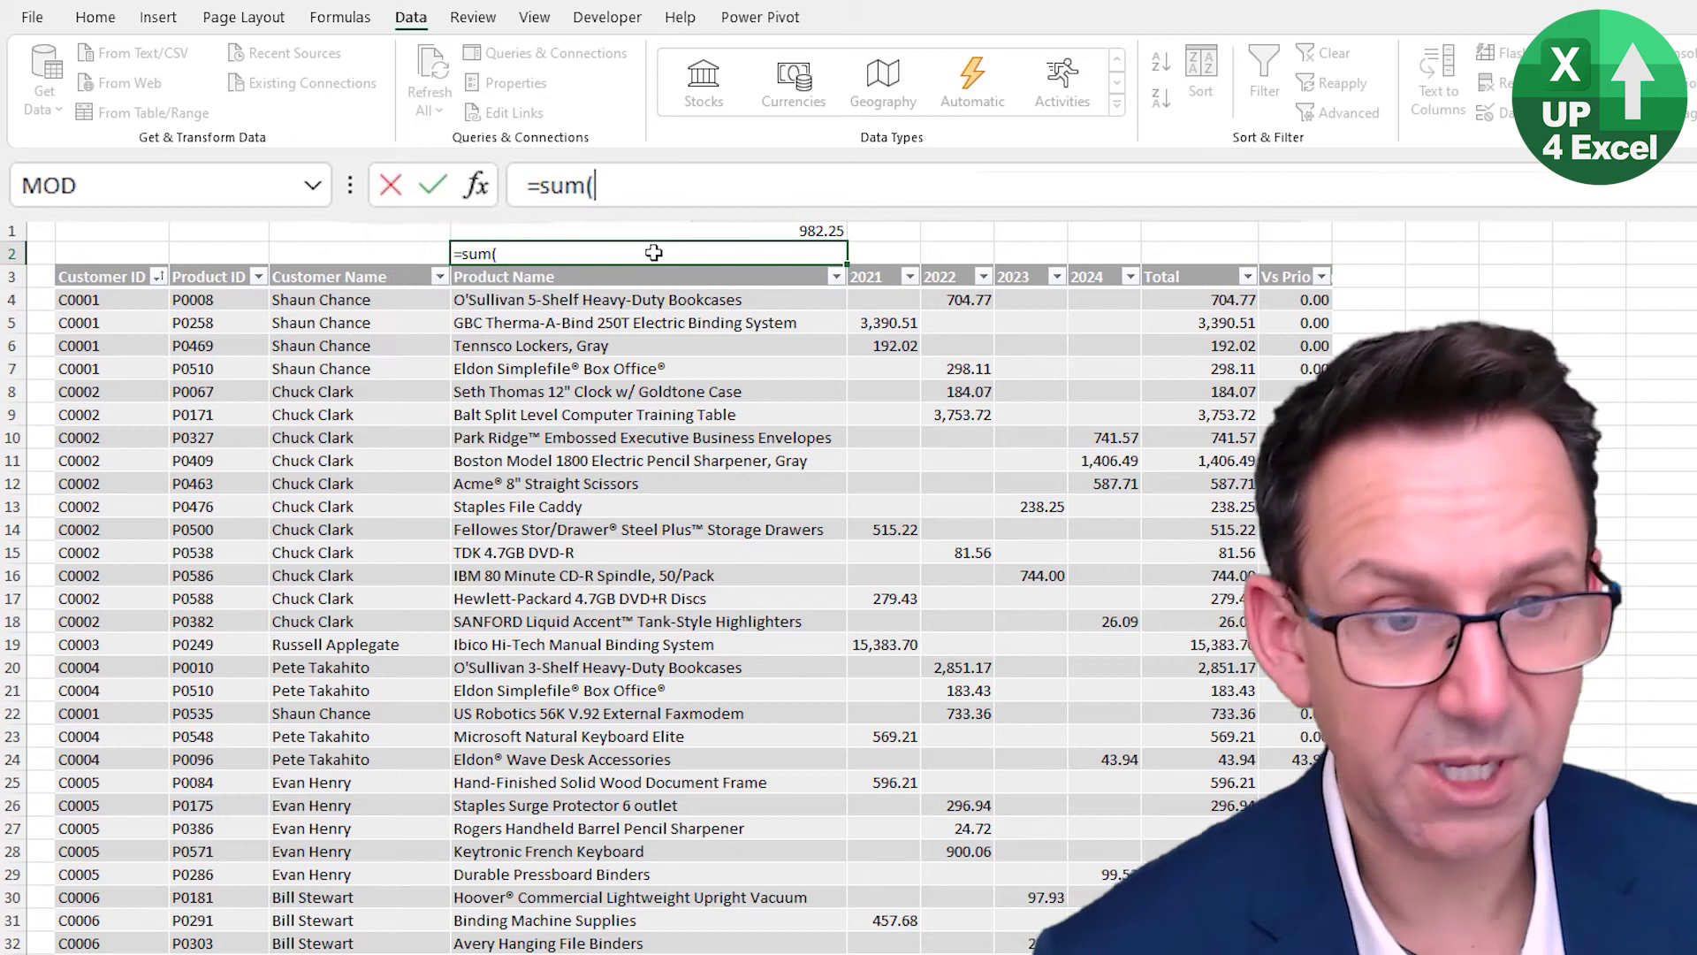
click(1215, 263)
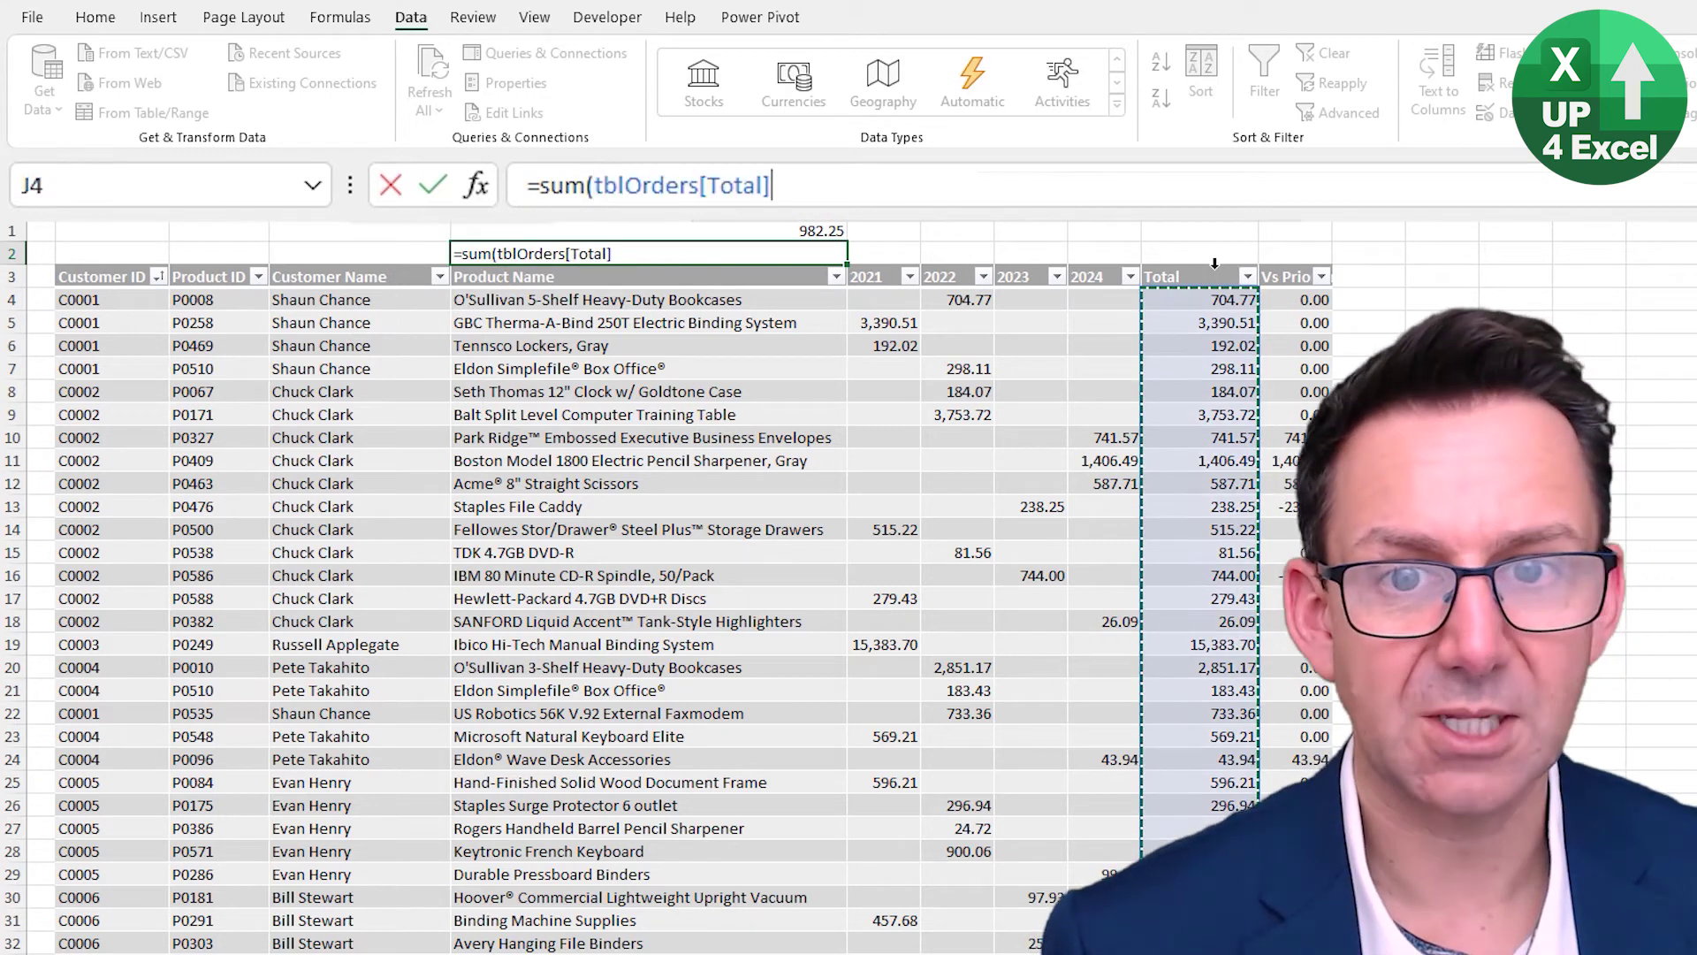
key(Return)
key(Up)
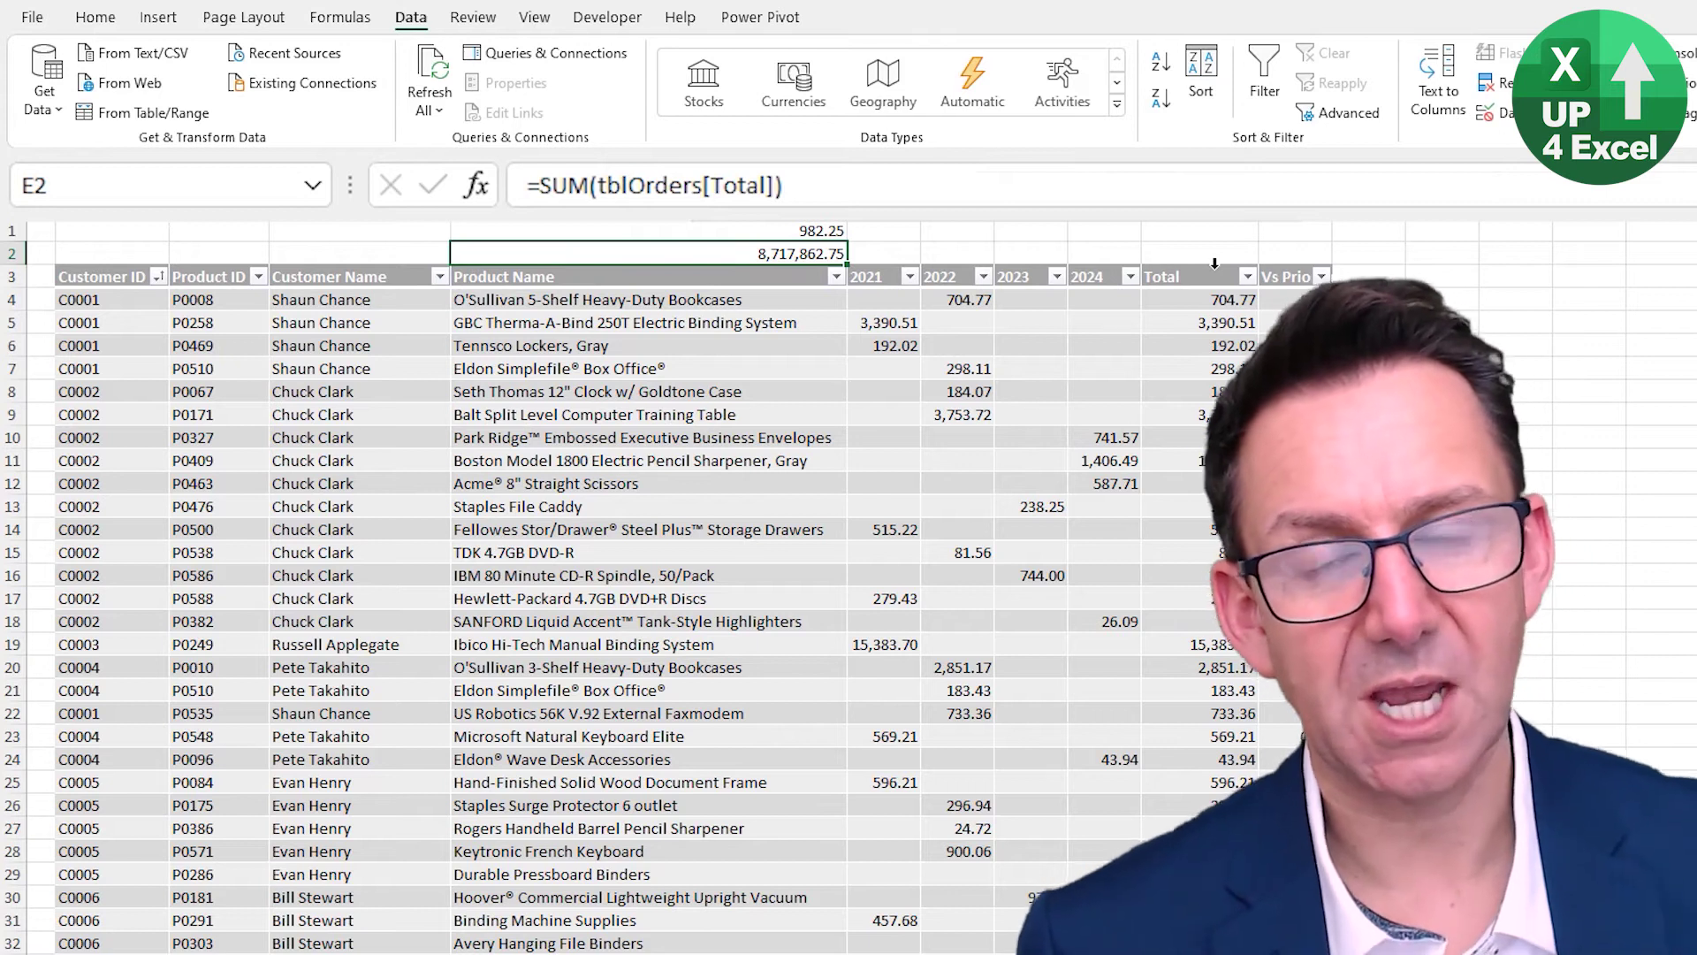
key(shift+Up)
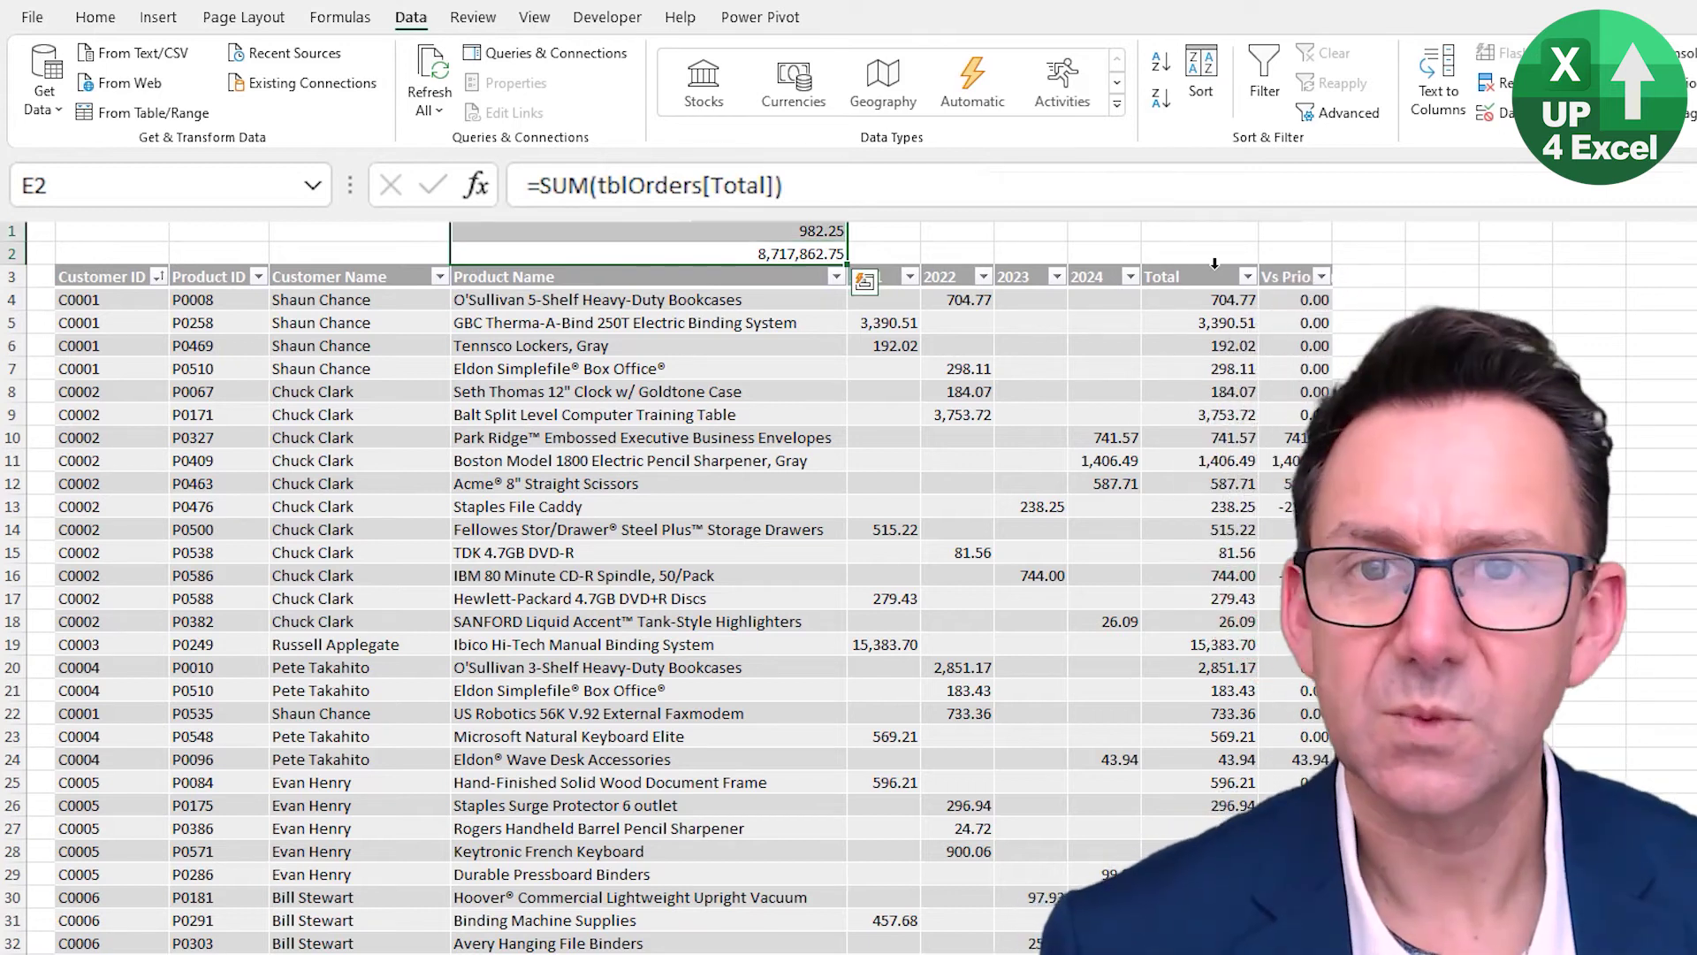
key(Delete)
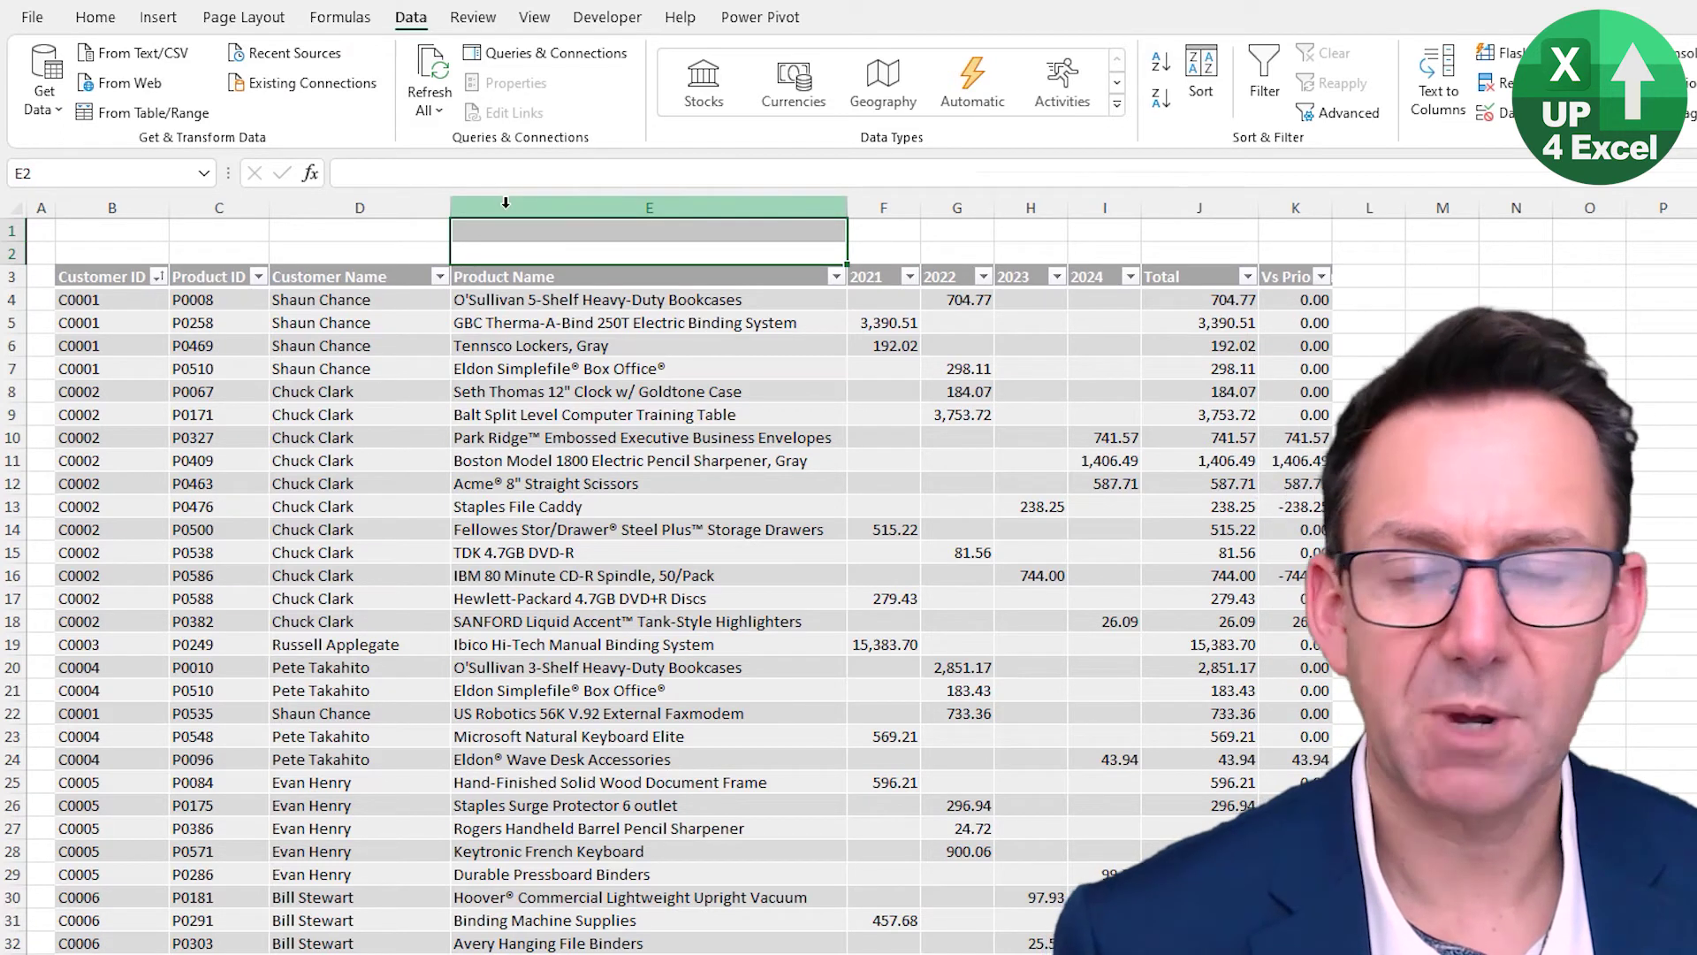
Insert a new column E before Product Name and head it 'Customer Segment'
click(505, 202)
right_click(510, 210)
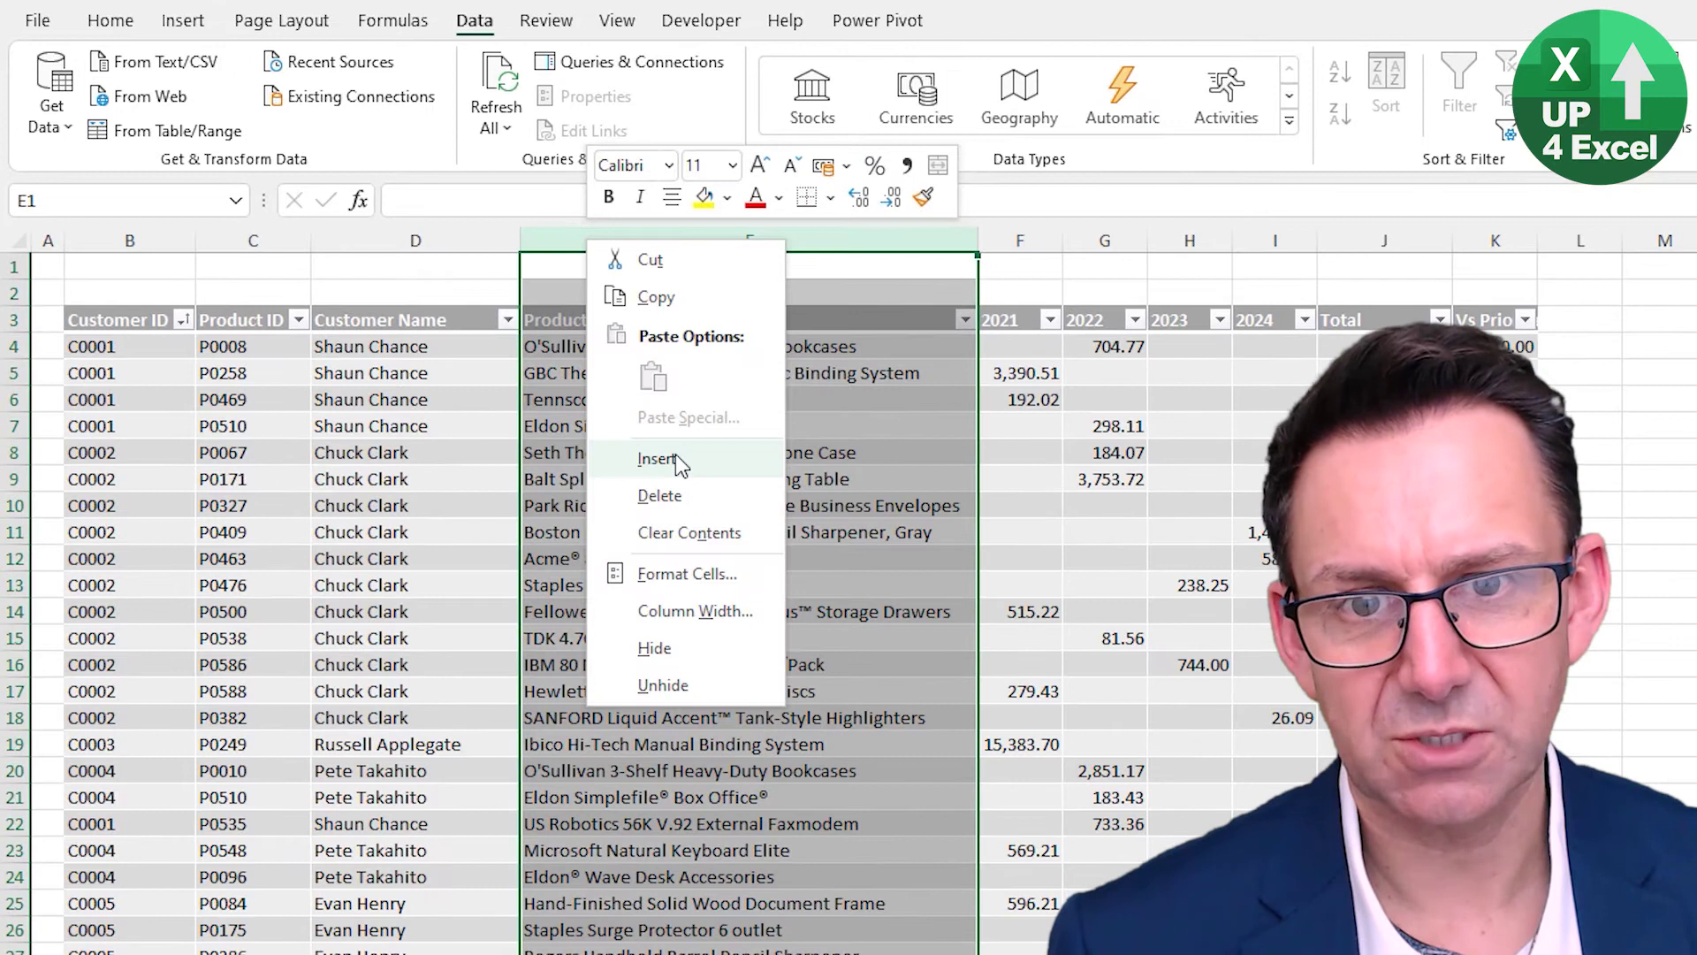
click(677, 459)
click(567, 323)
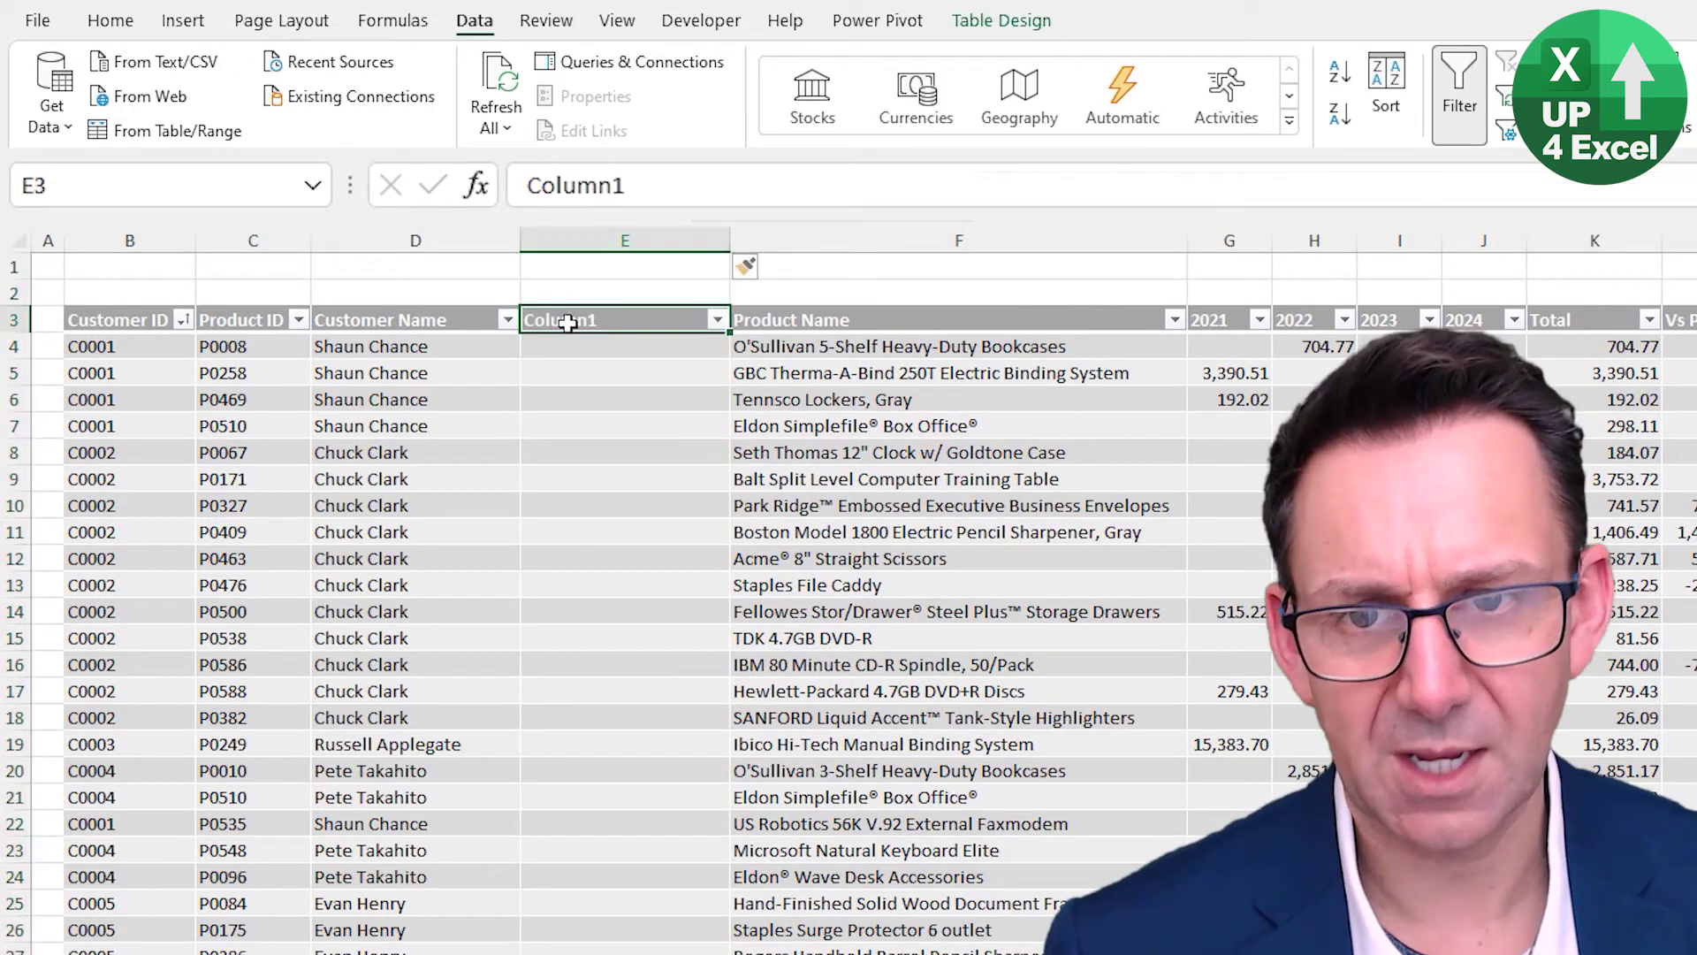
text(Custom)
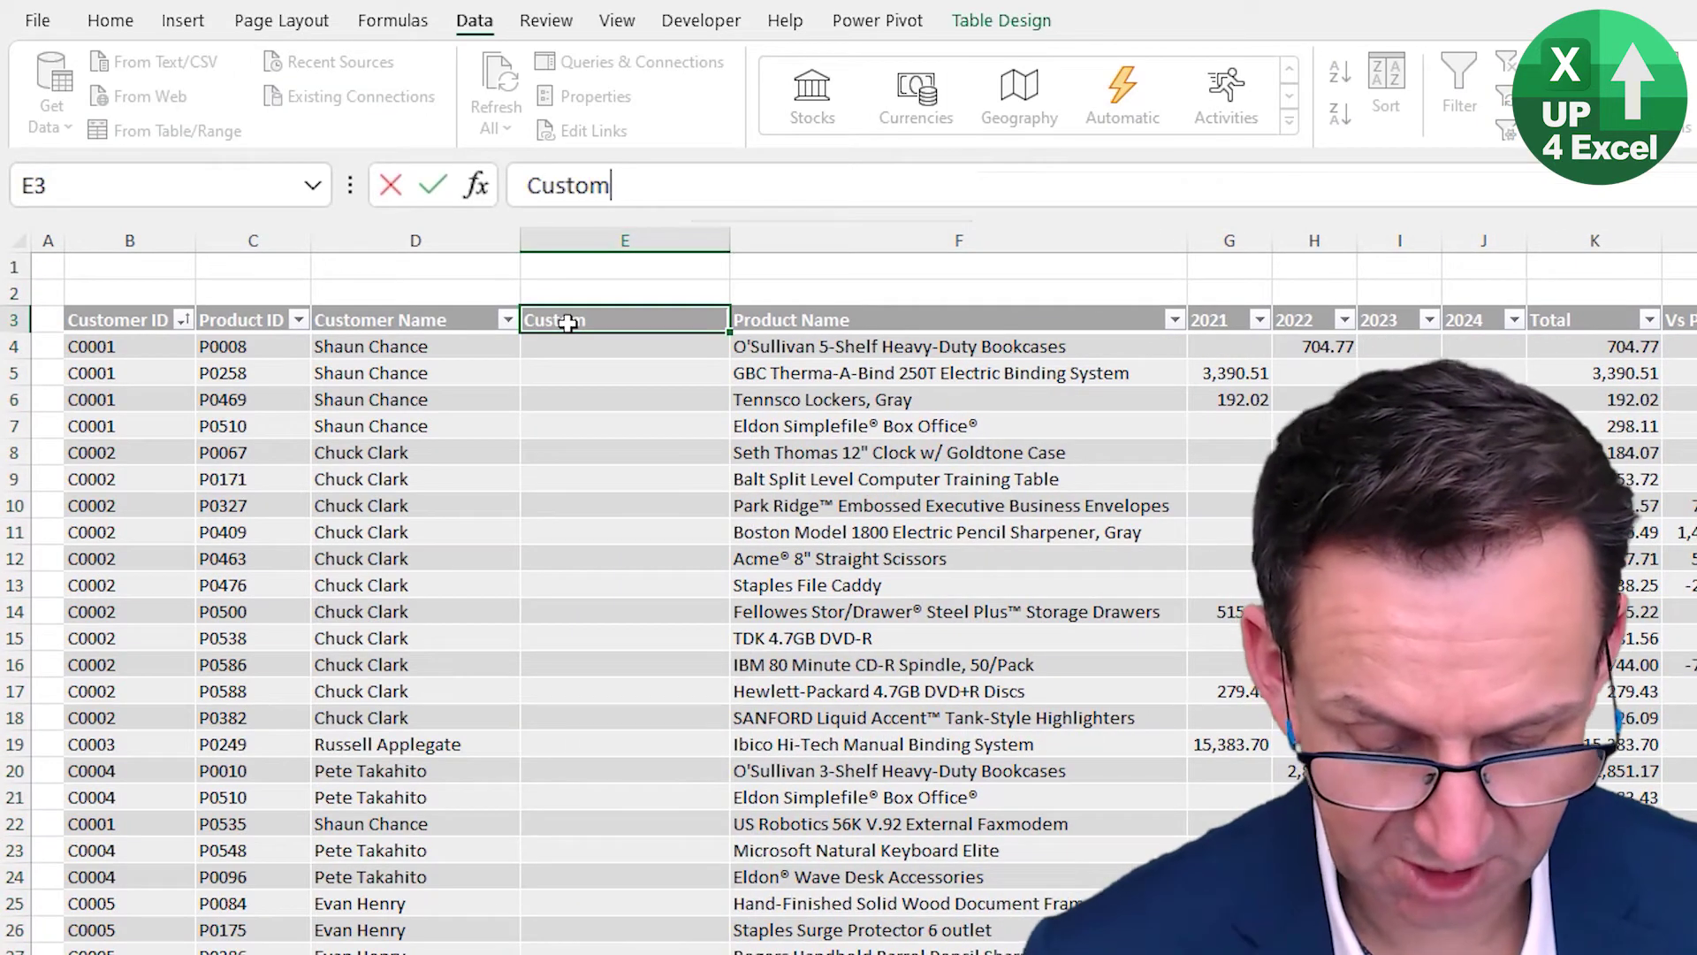
text(er Segment#)
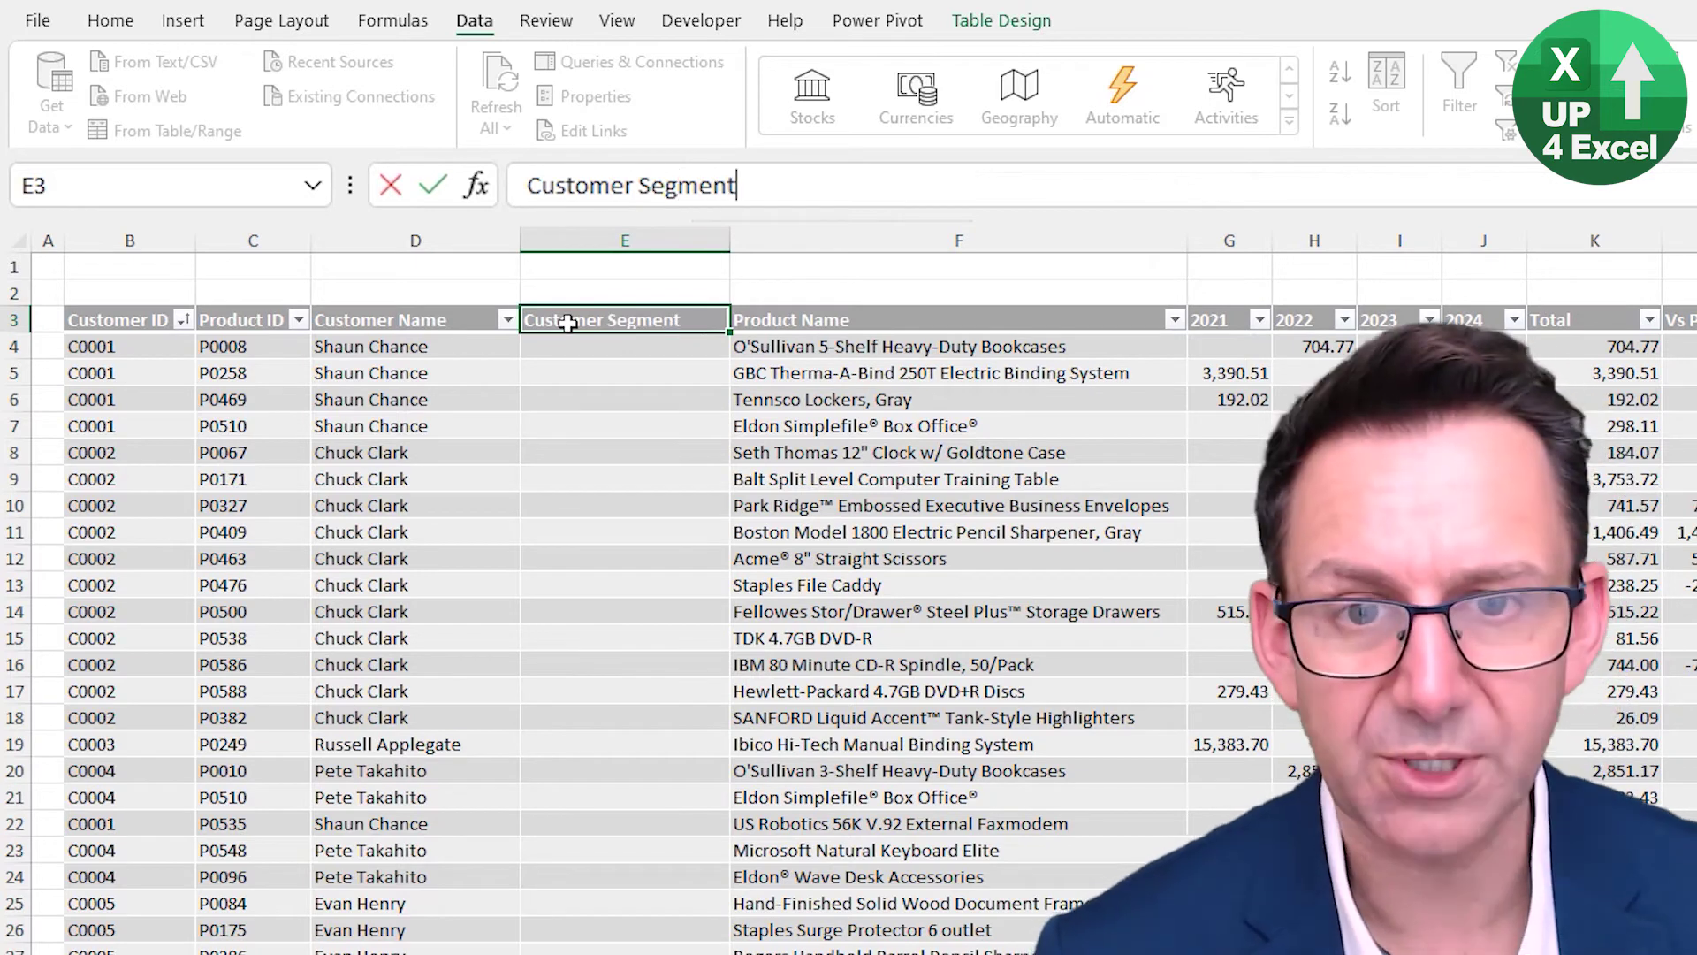
key(Return)
click(567, 323)
key(F2)
key(BackSpace)
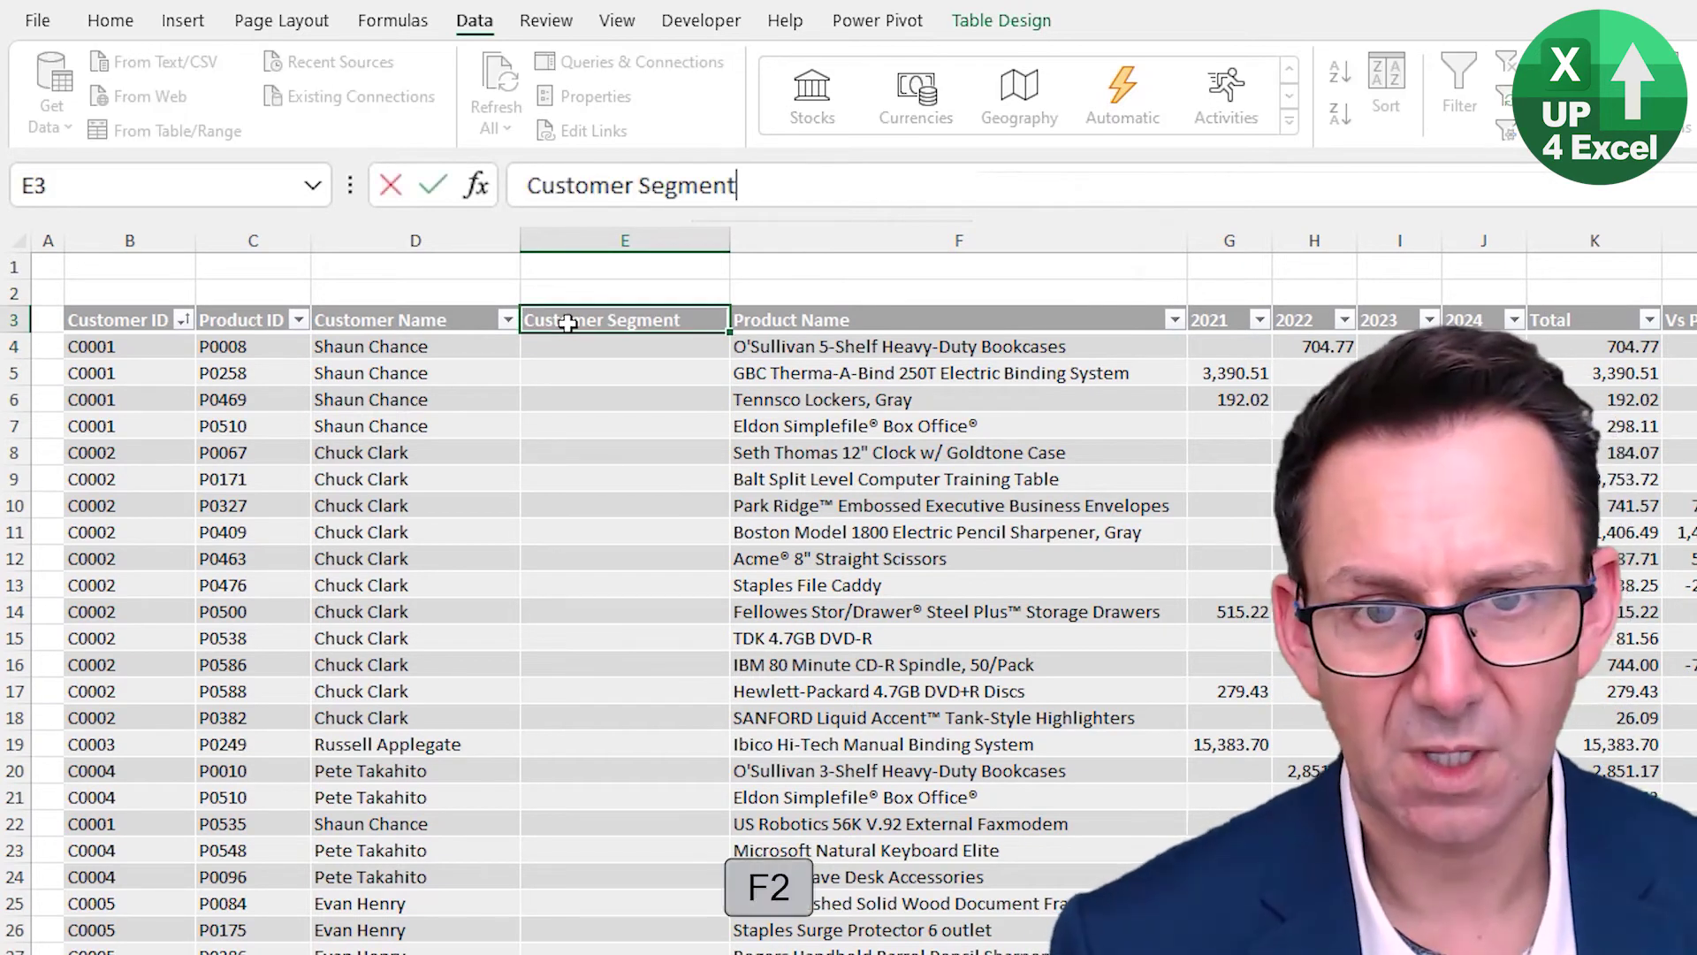
key(Return)
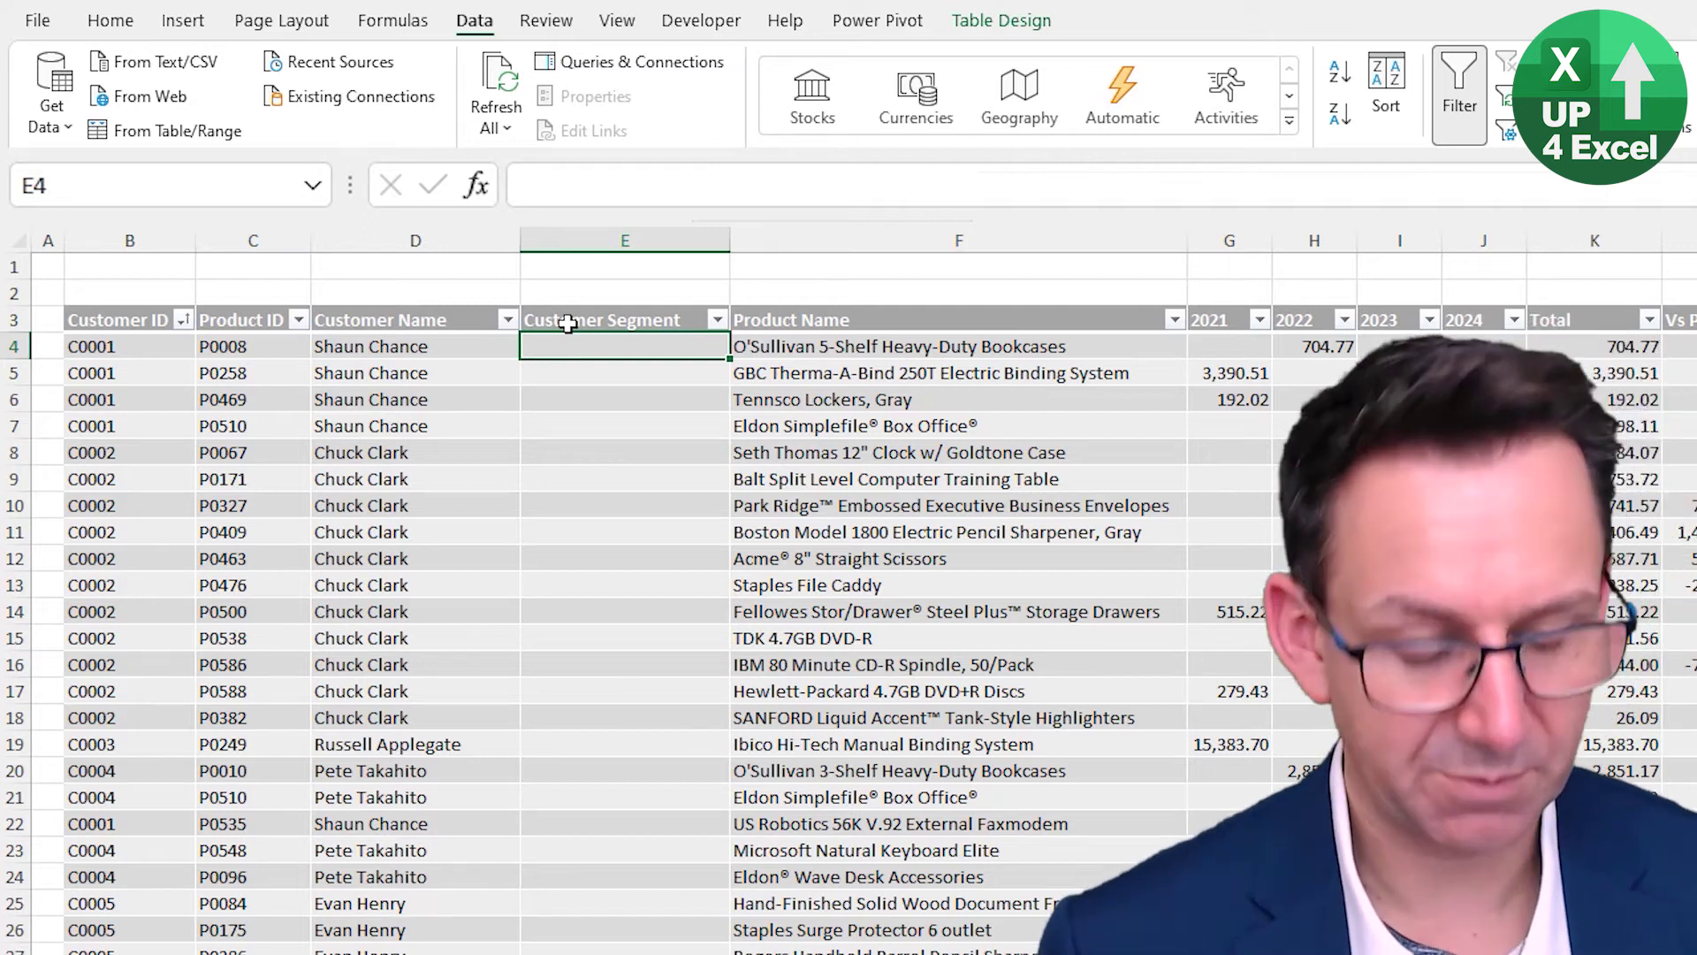
text(=xl)
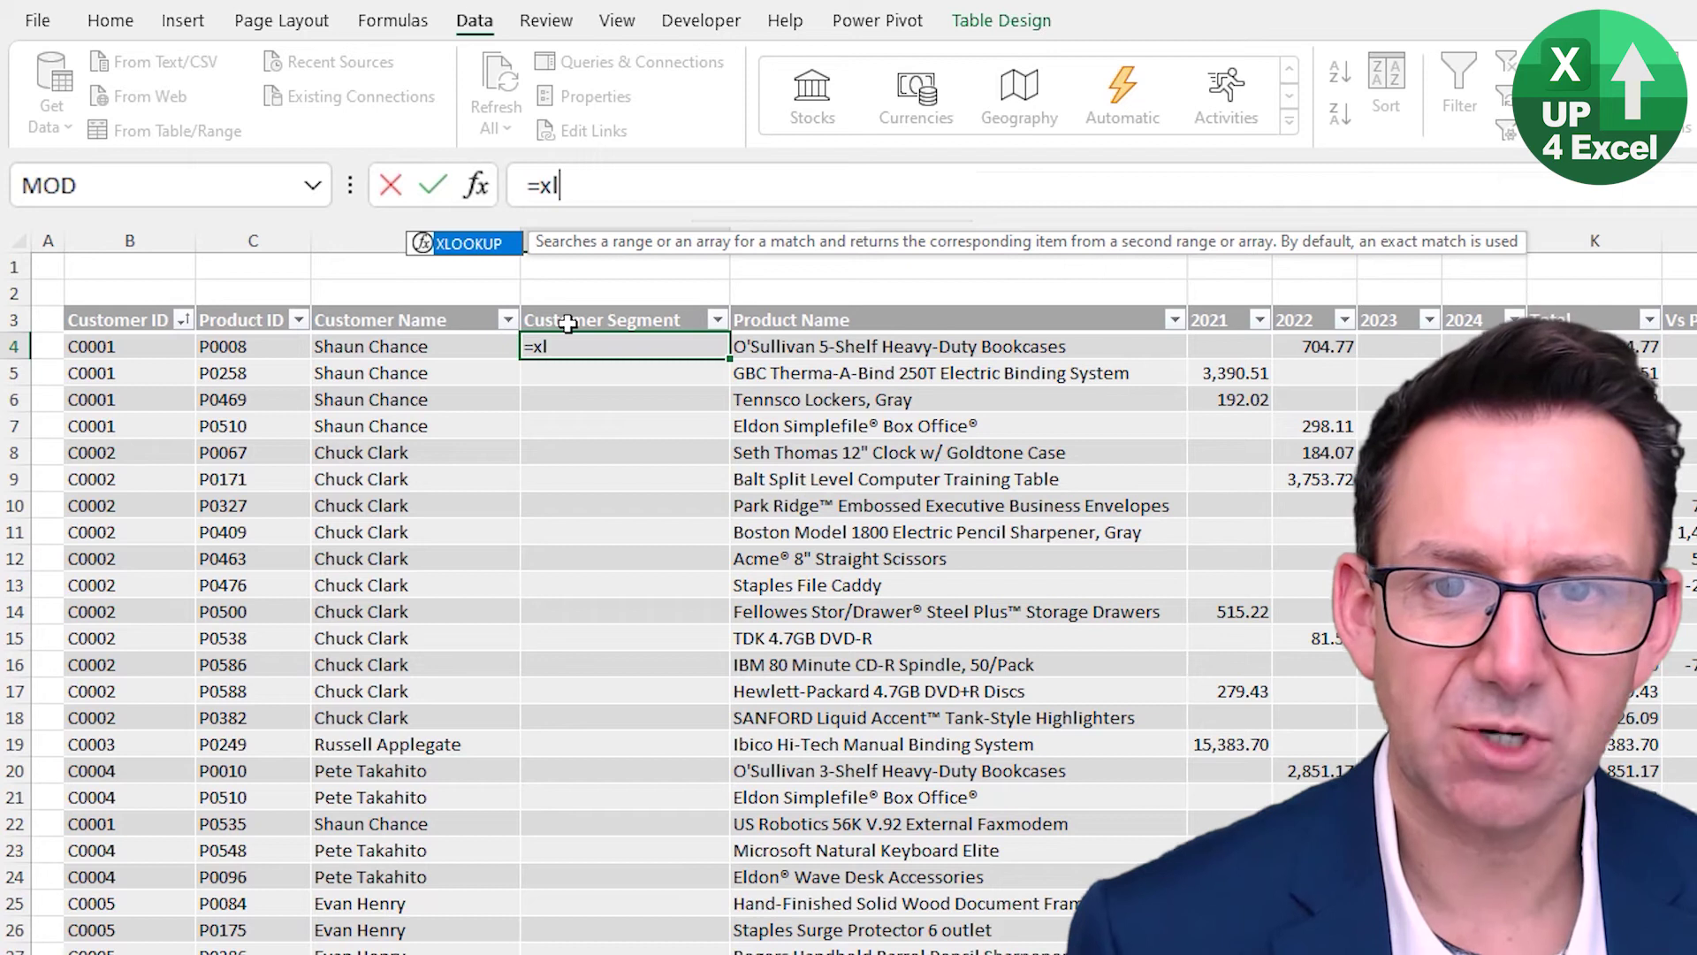
XLOOKUP each row's Customer ID in tblCustomers[Customer ID], returning tblCustomers' Customer Segment
key(Tab)
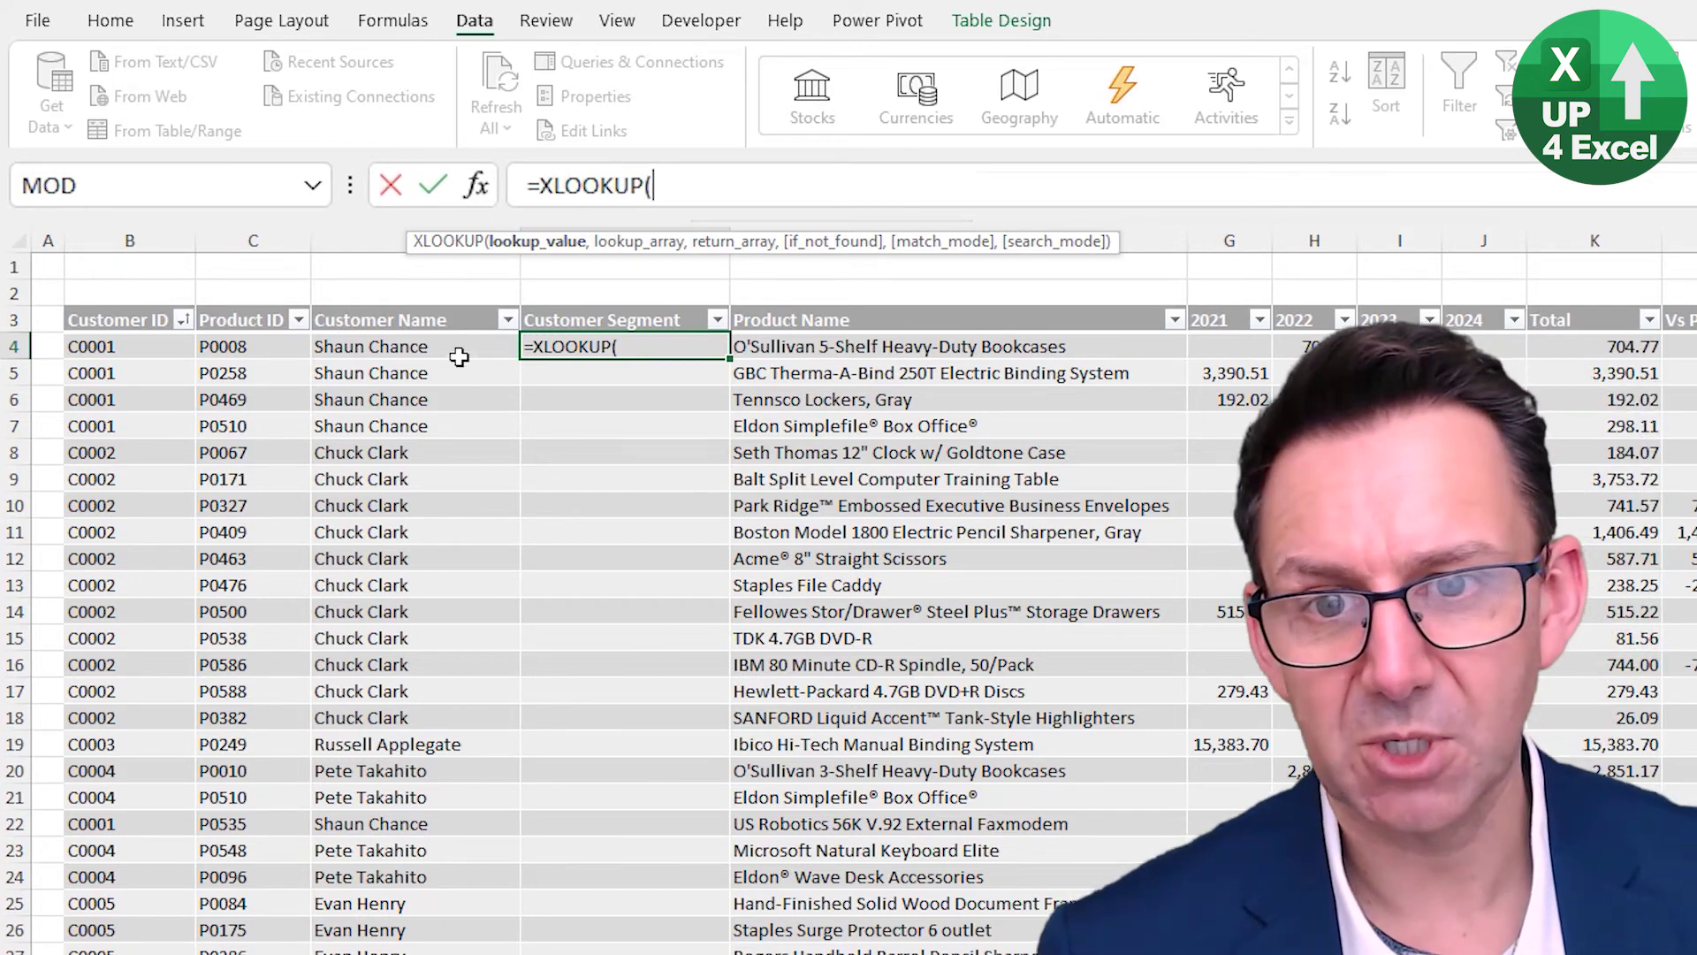
click(137, 344)
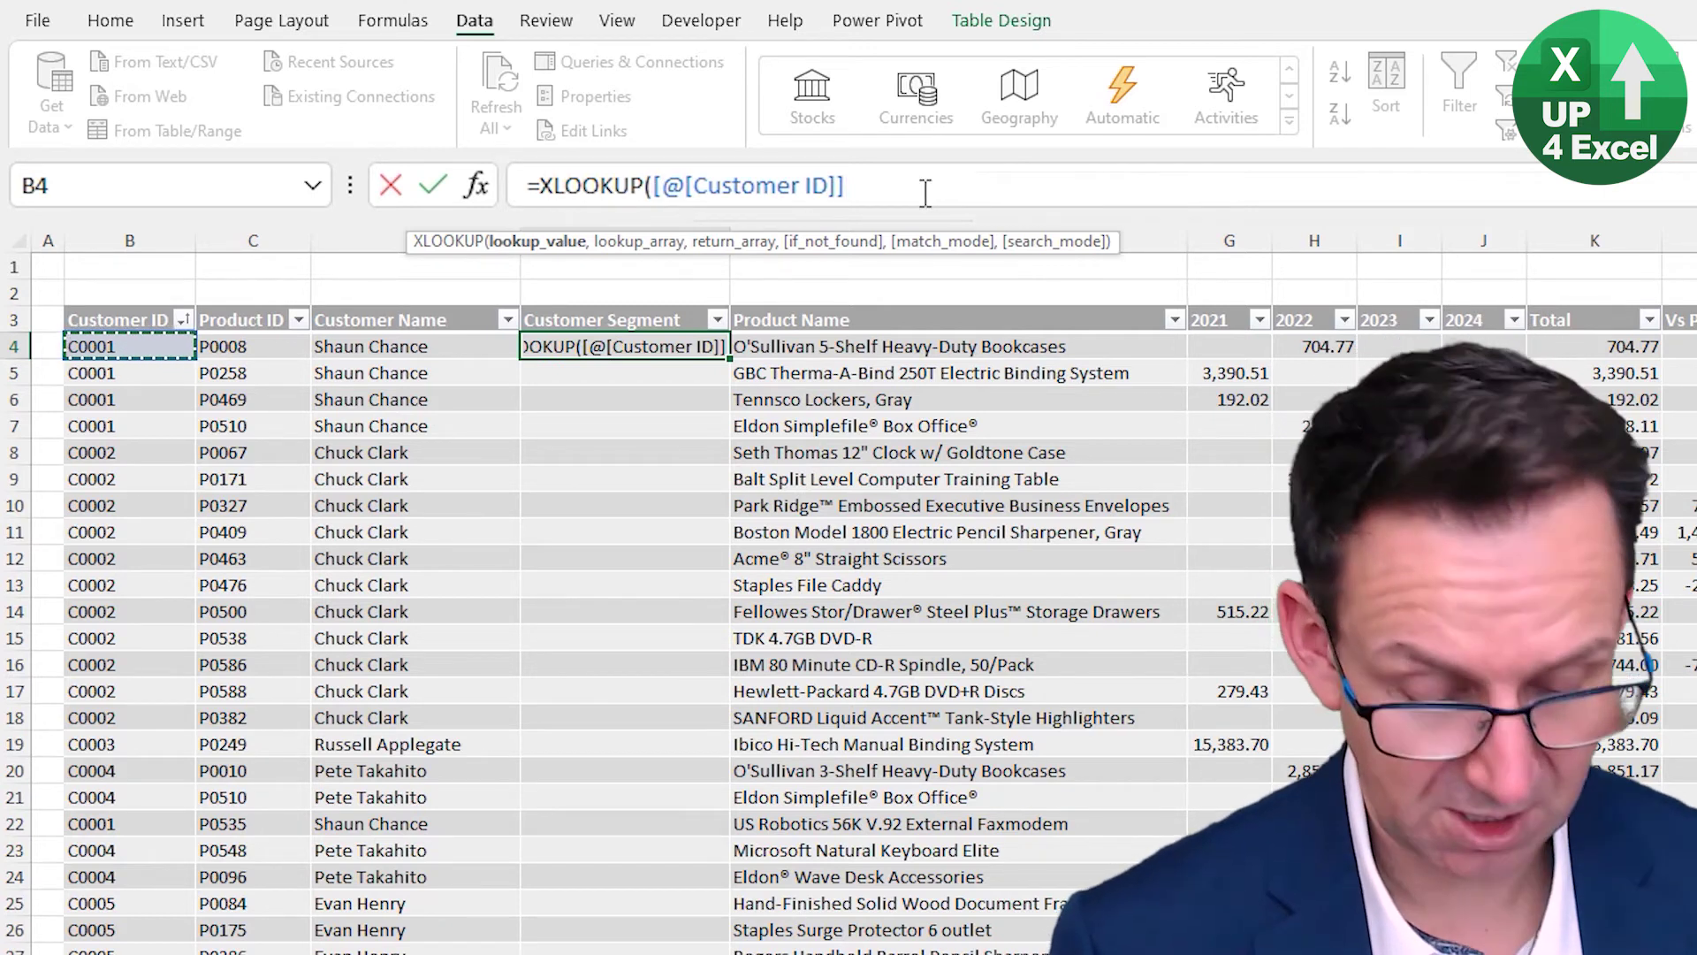
text(,)
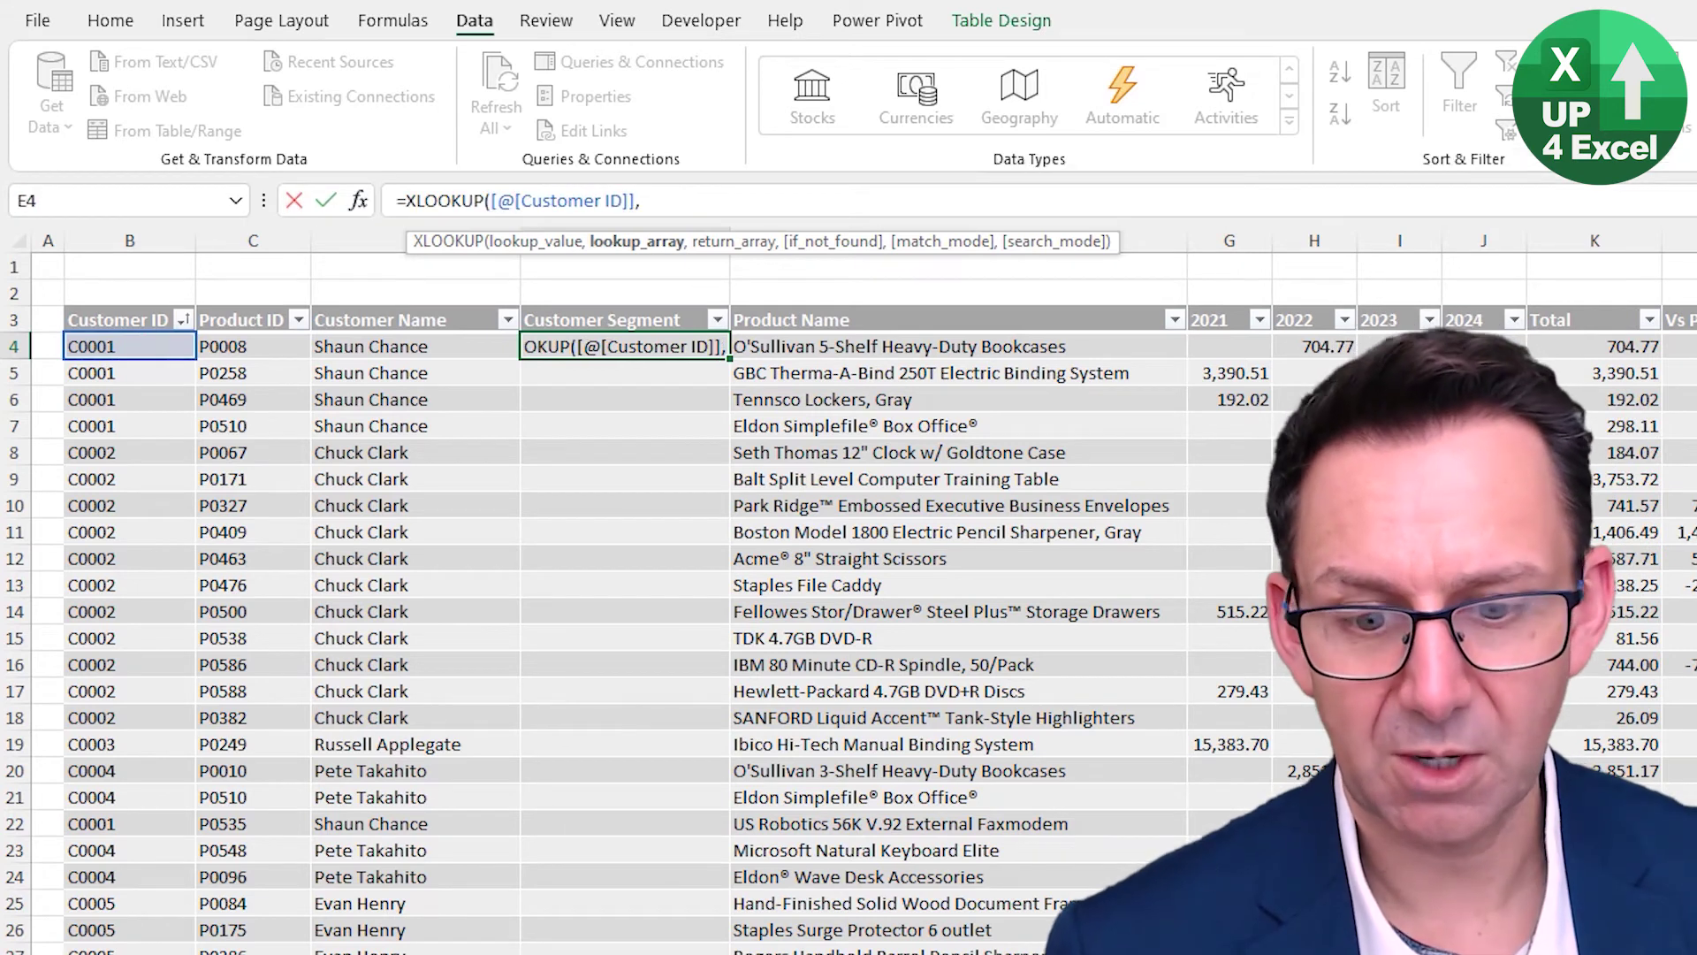
click(942, 924)
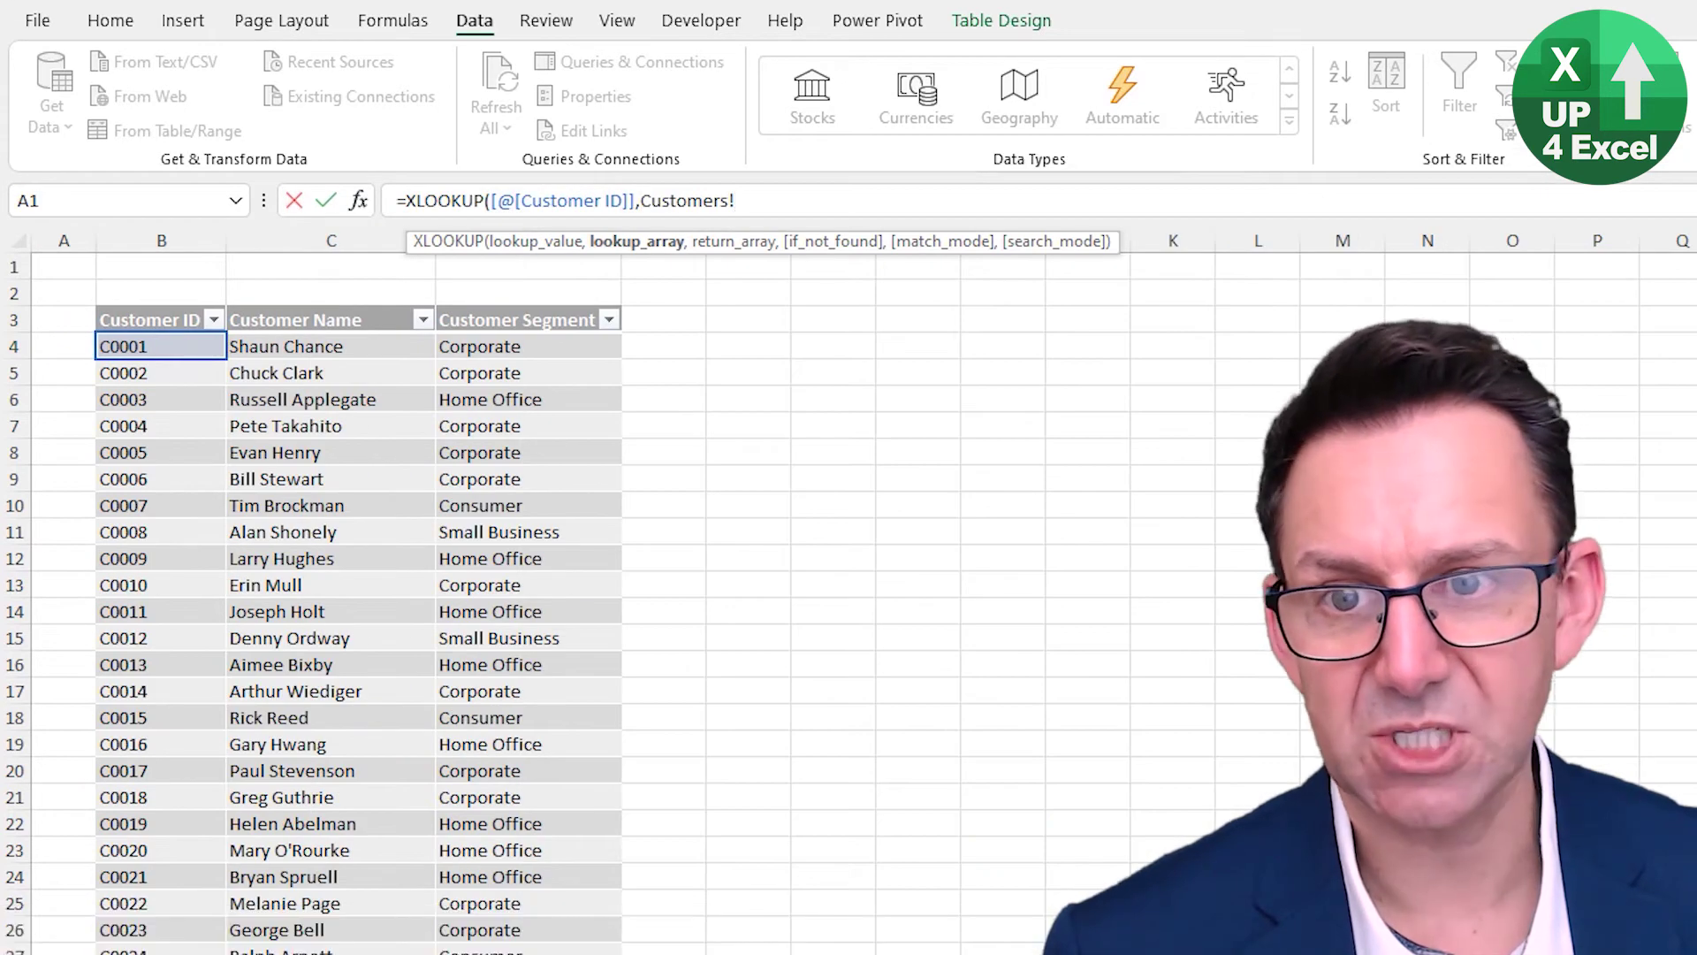
click(143, 306)
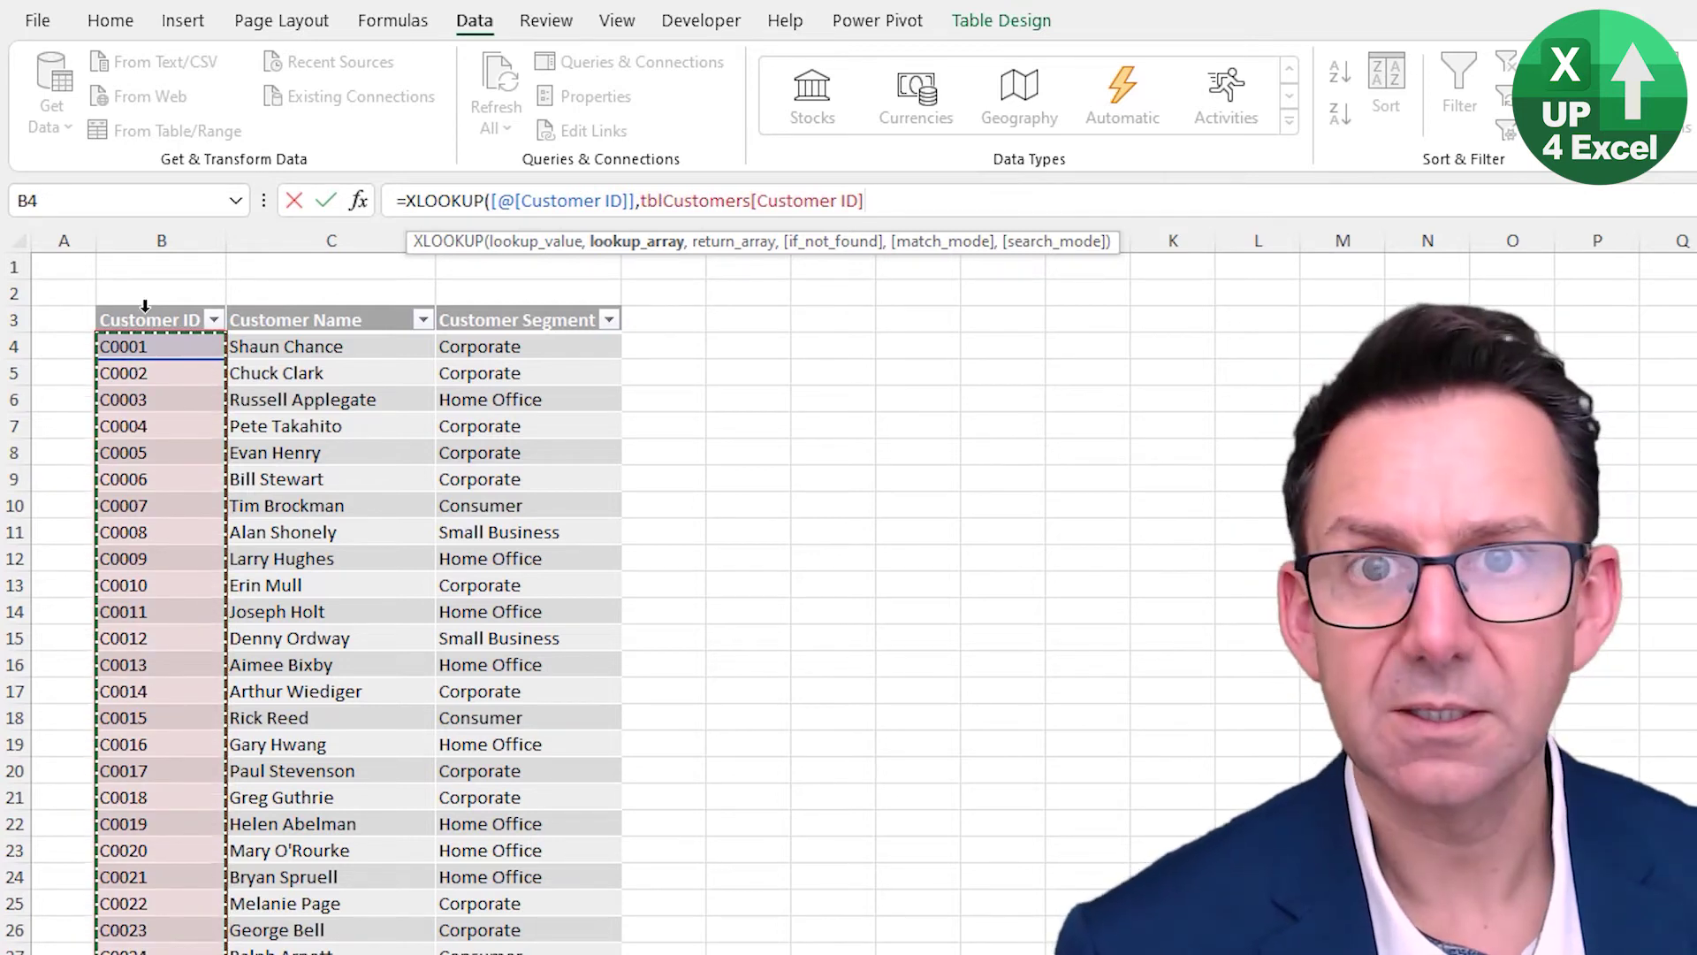
text(,)
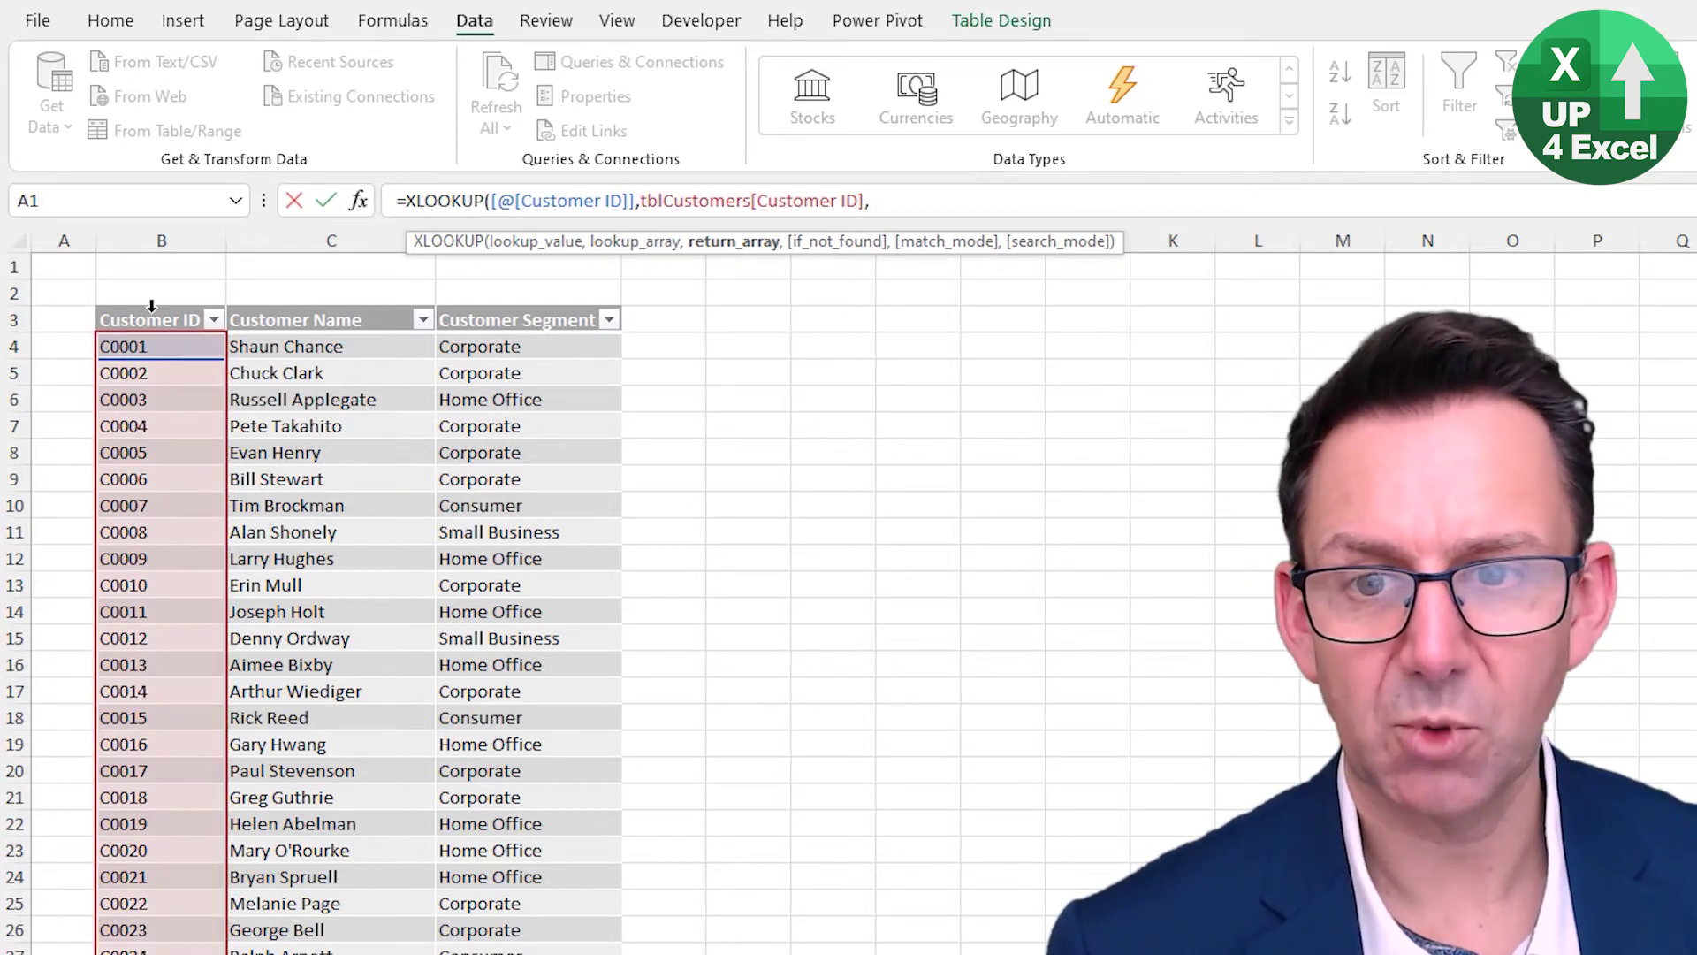
click(554, 303)
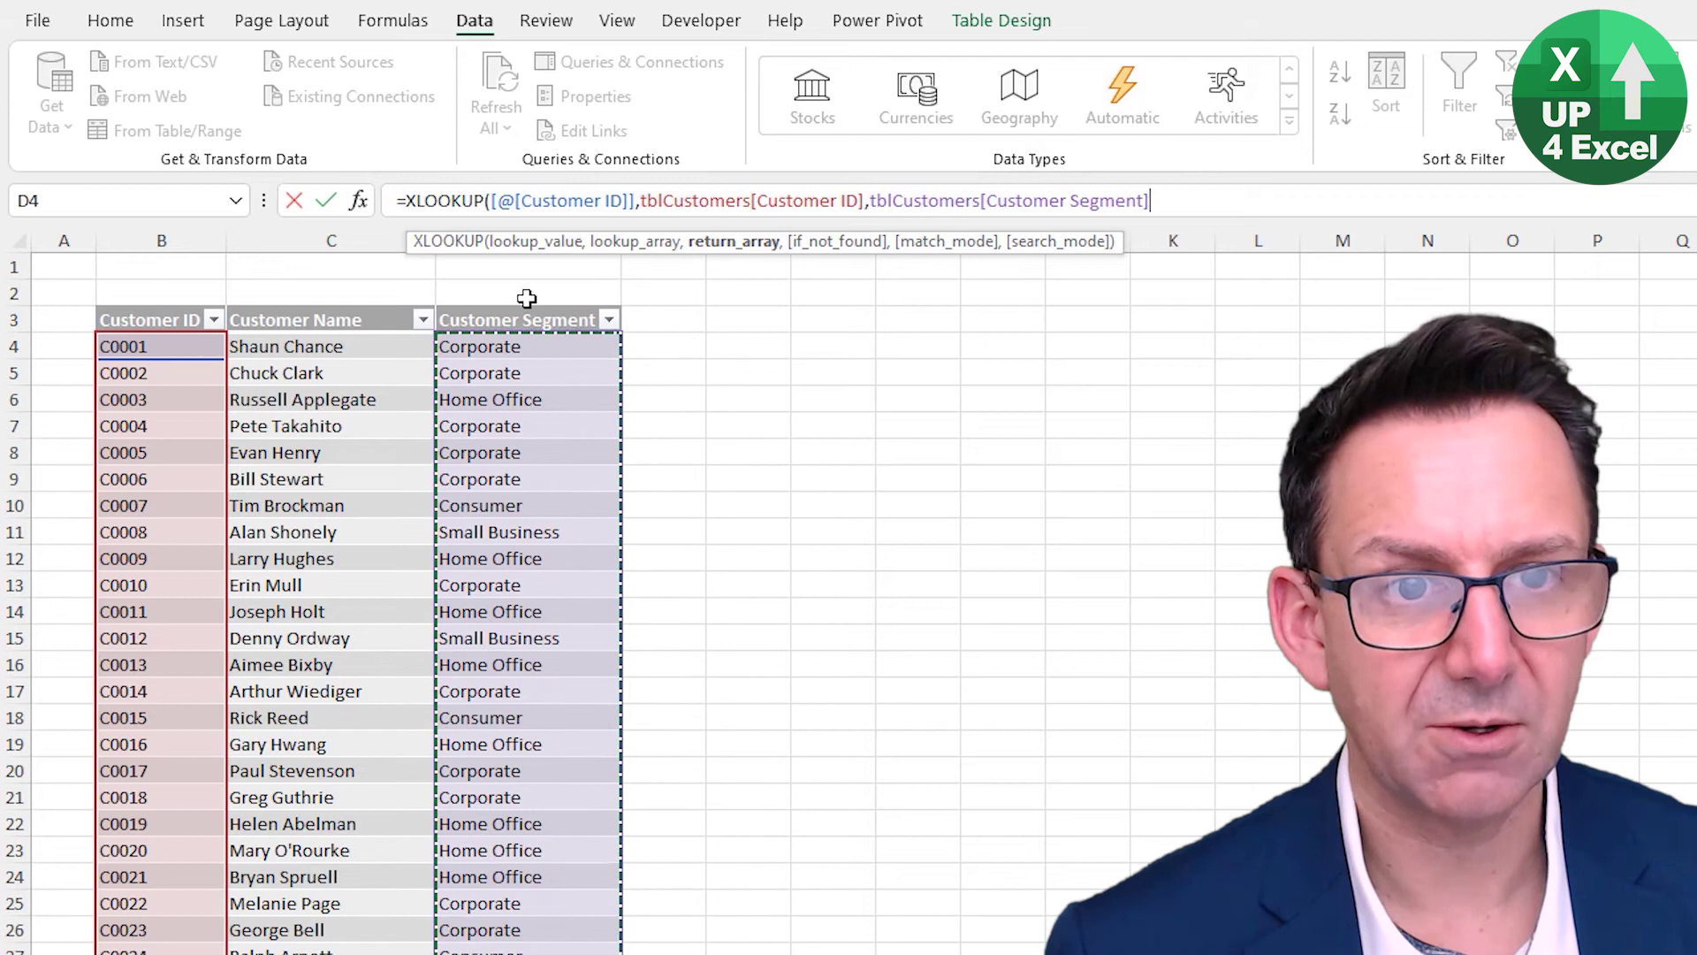
text())
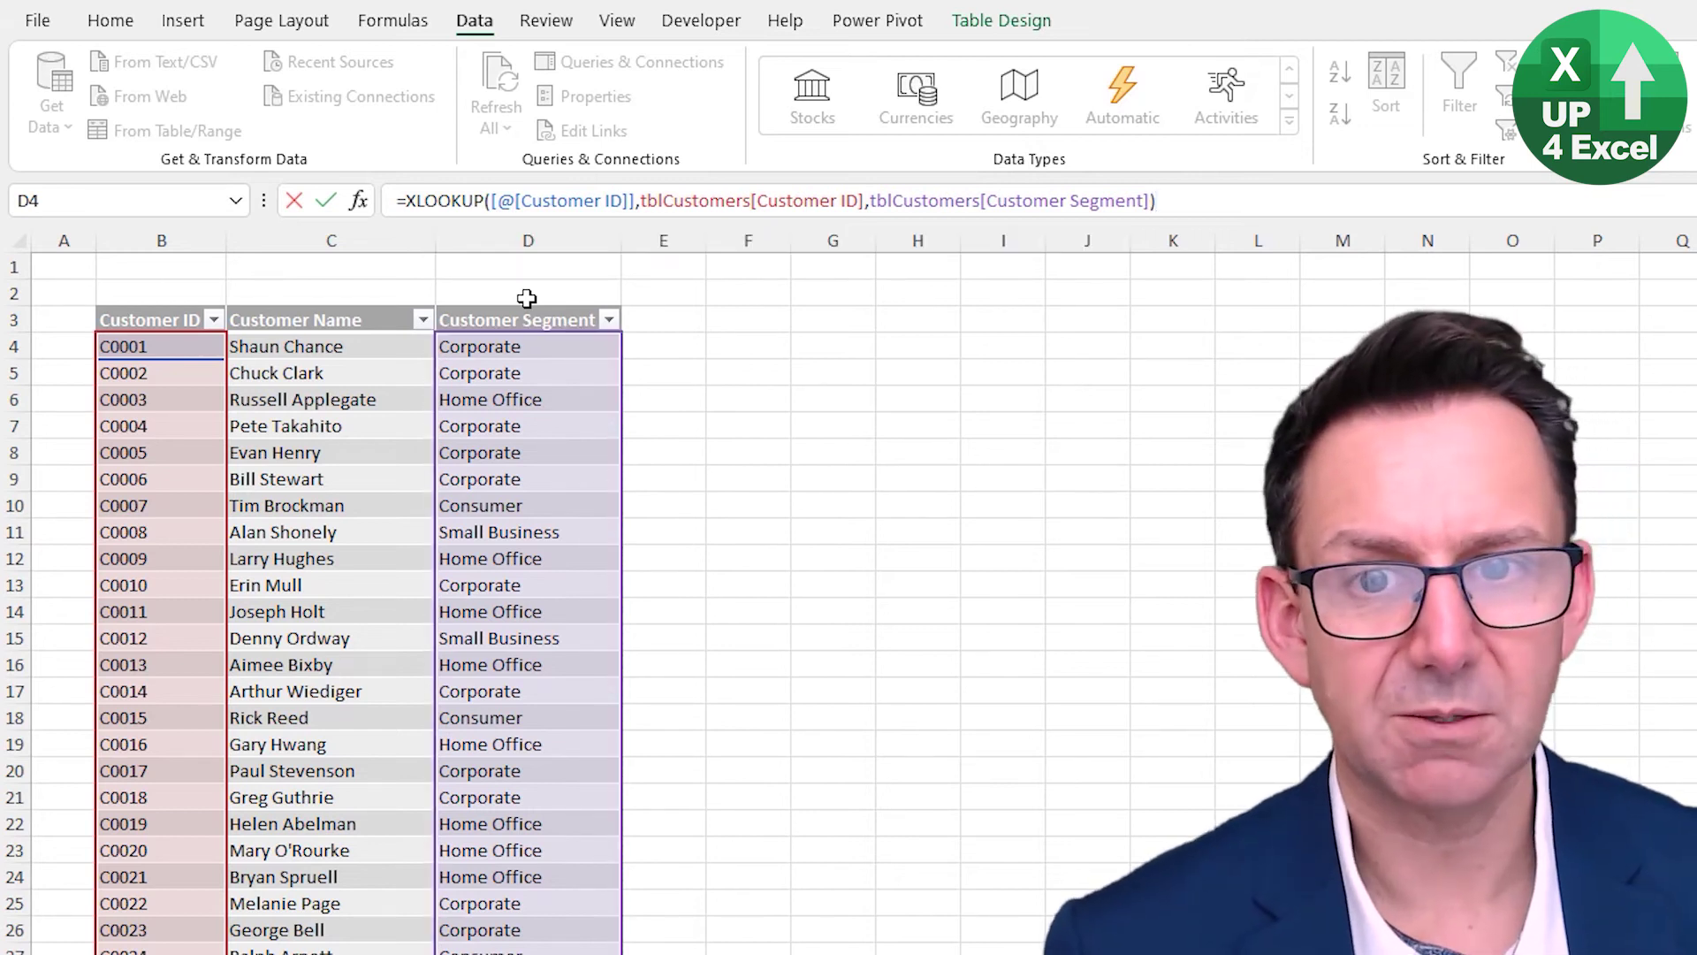
key(Return)
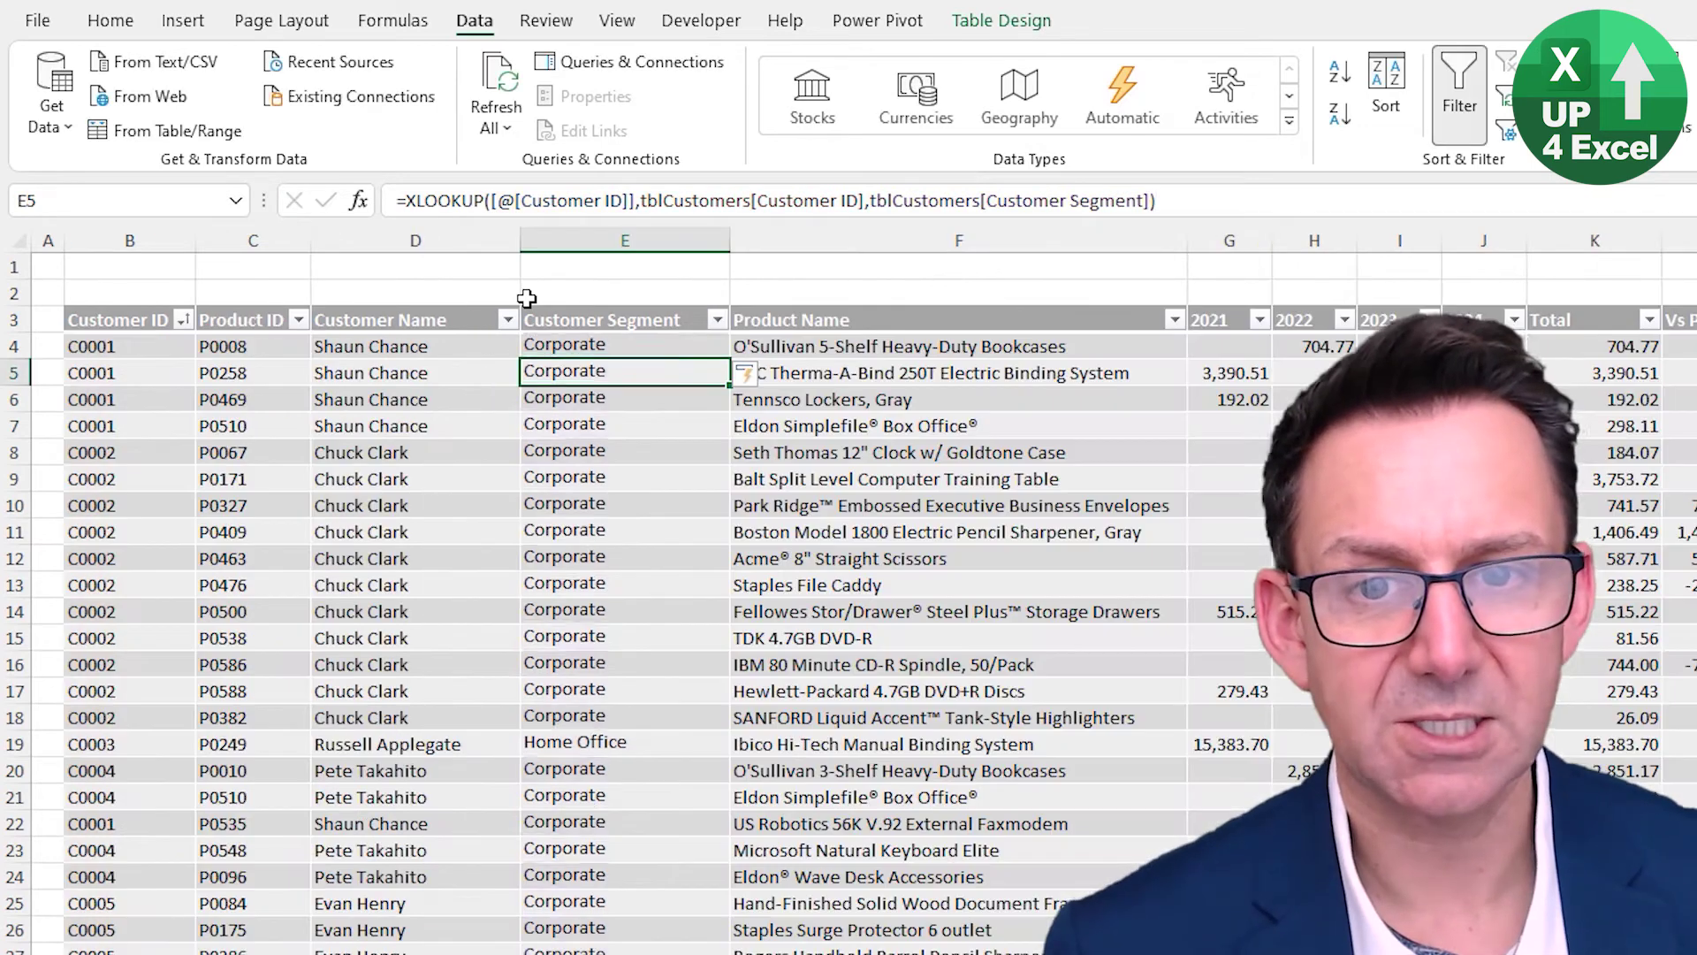
click(593, 345)
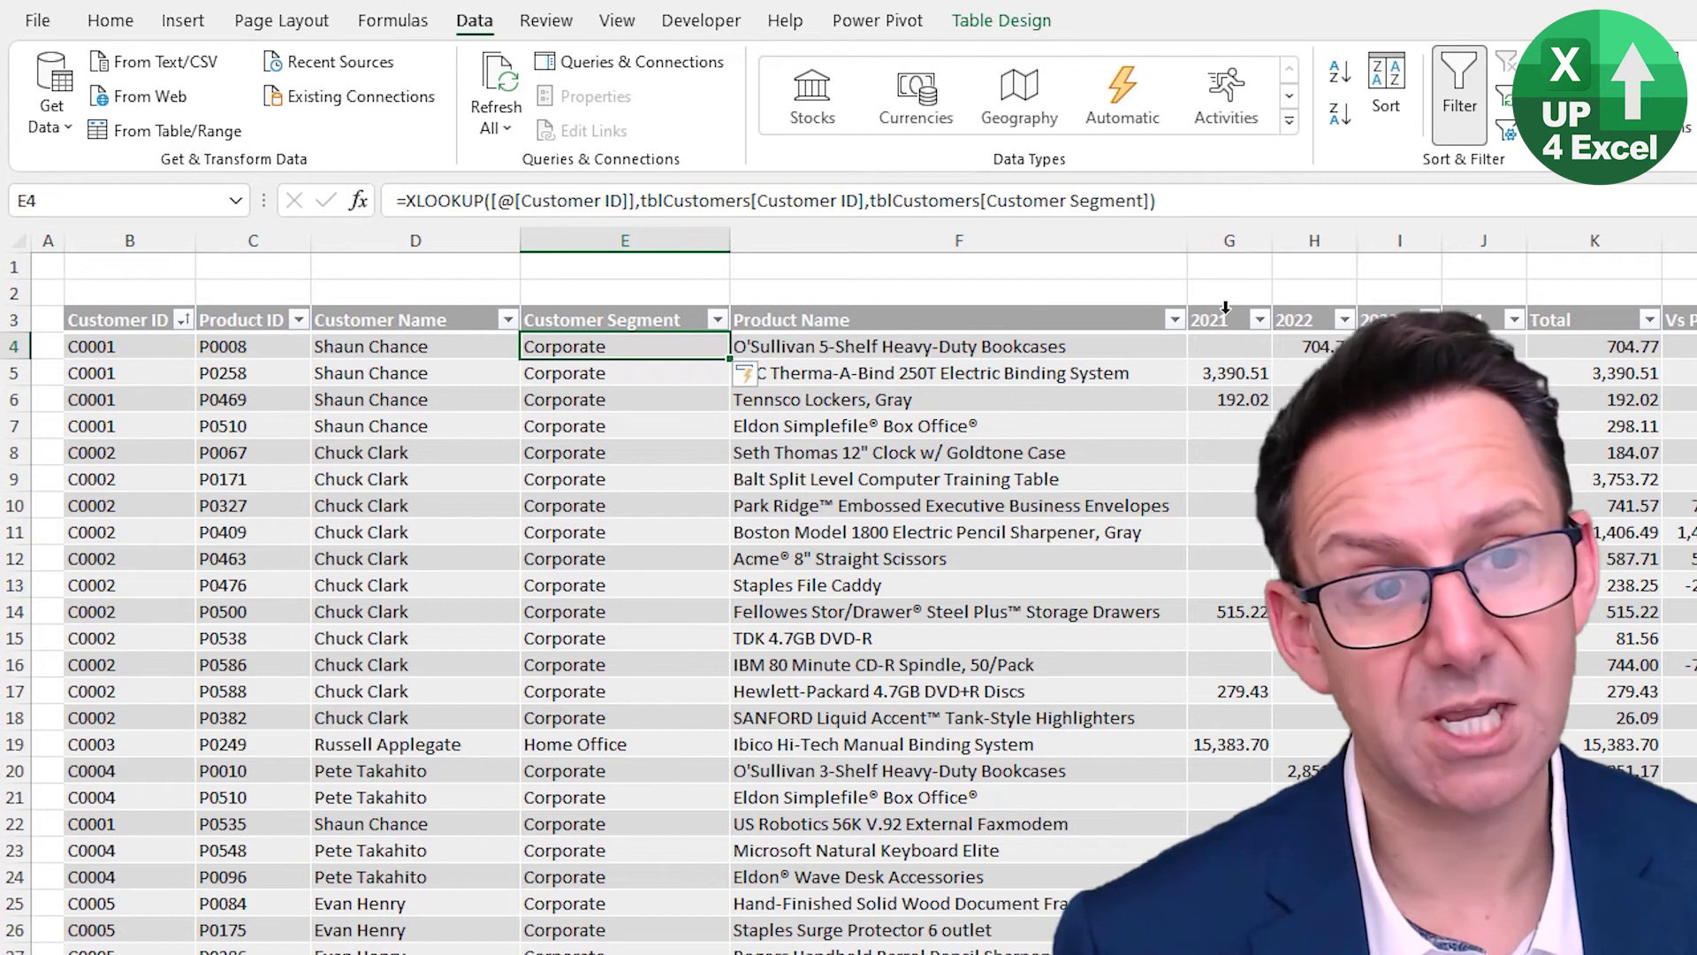
click(1225, 307)
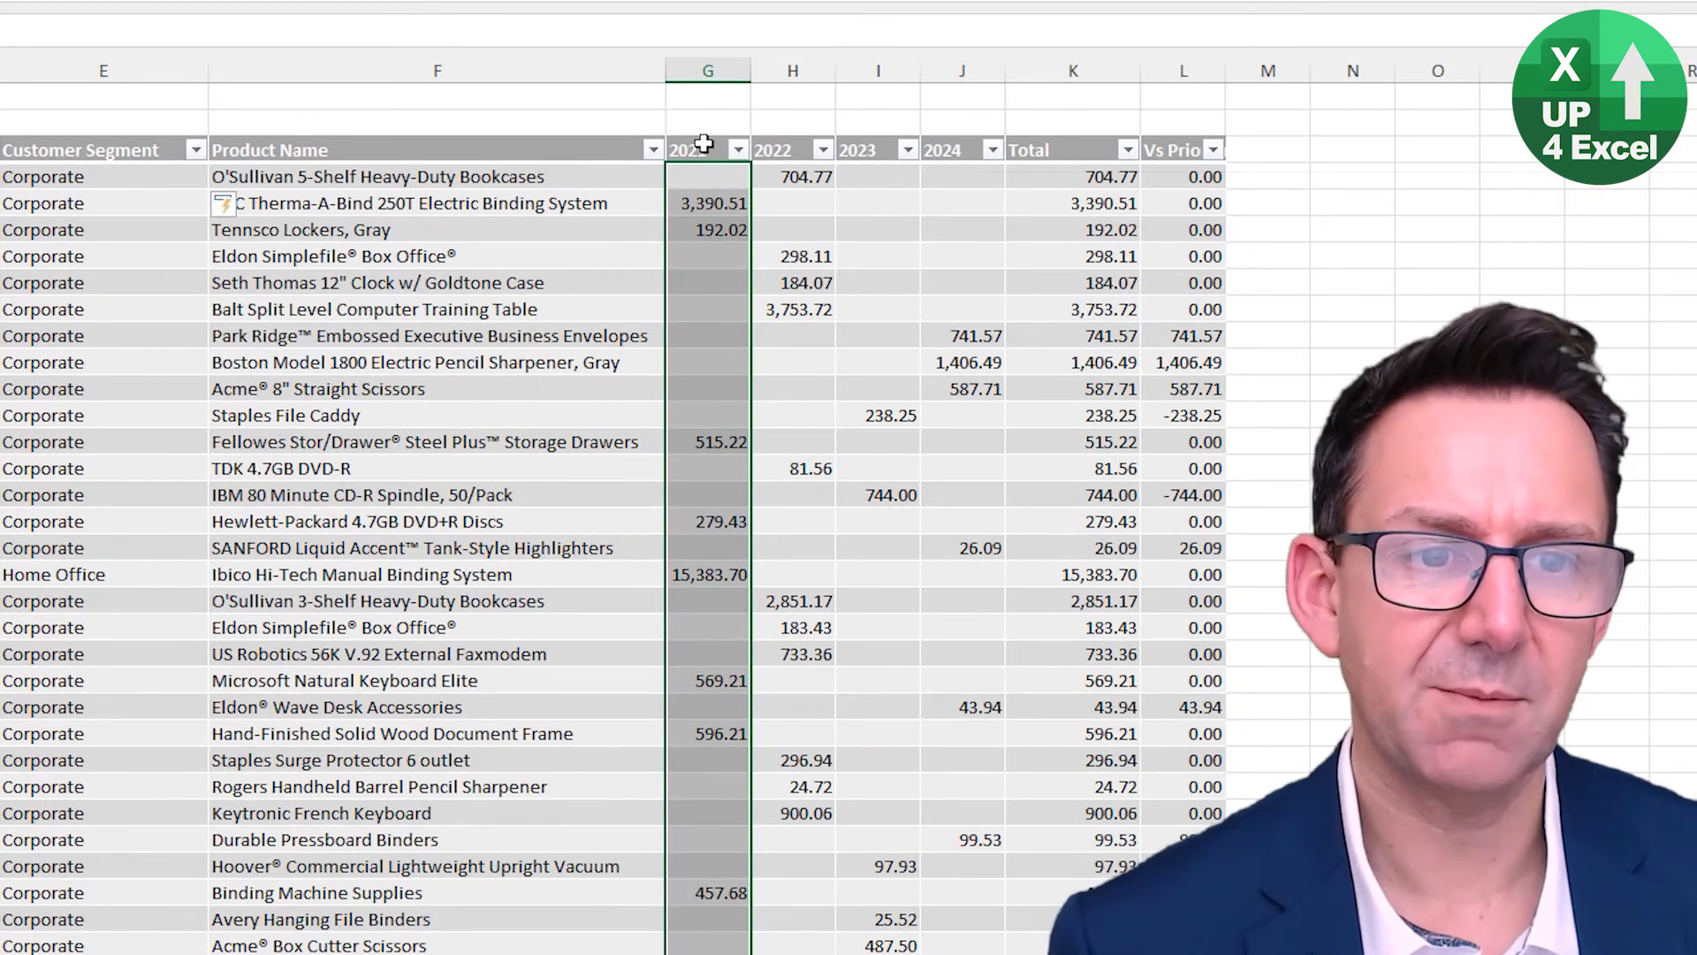
right_click(711, 188)
Insert a table column before 2021, paste the 'Product Category' header from Products, and begin =XLOOKUP( below
mouse_move(881, 493)
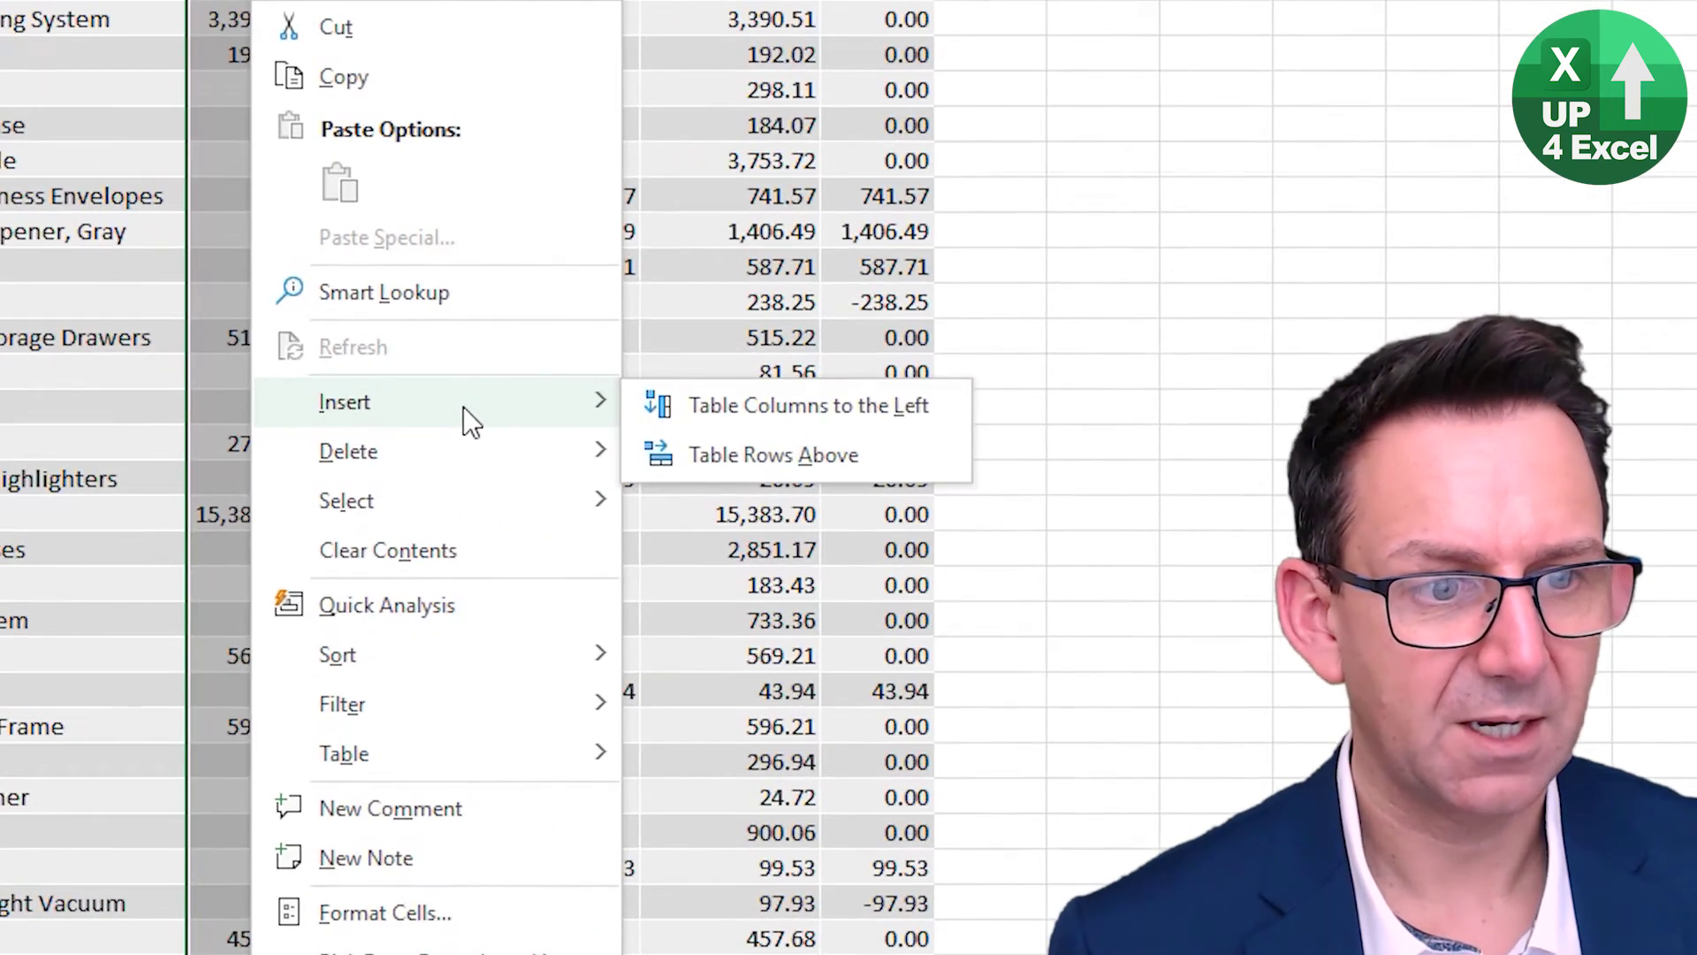
click(842, 409)
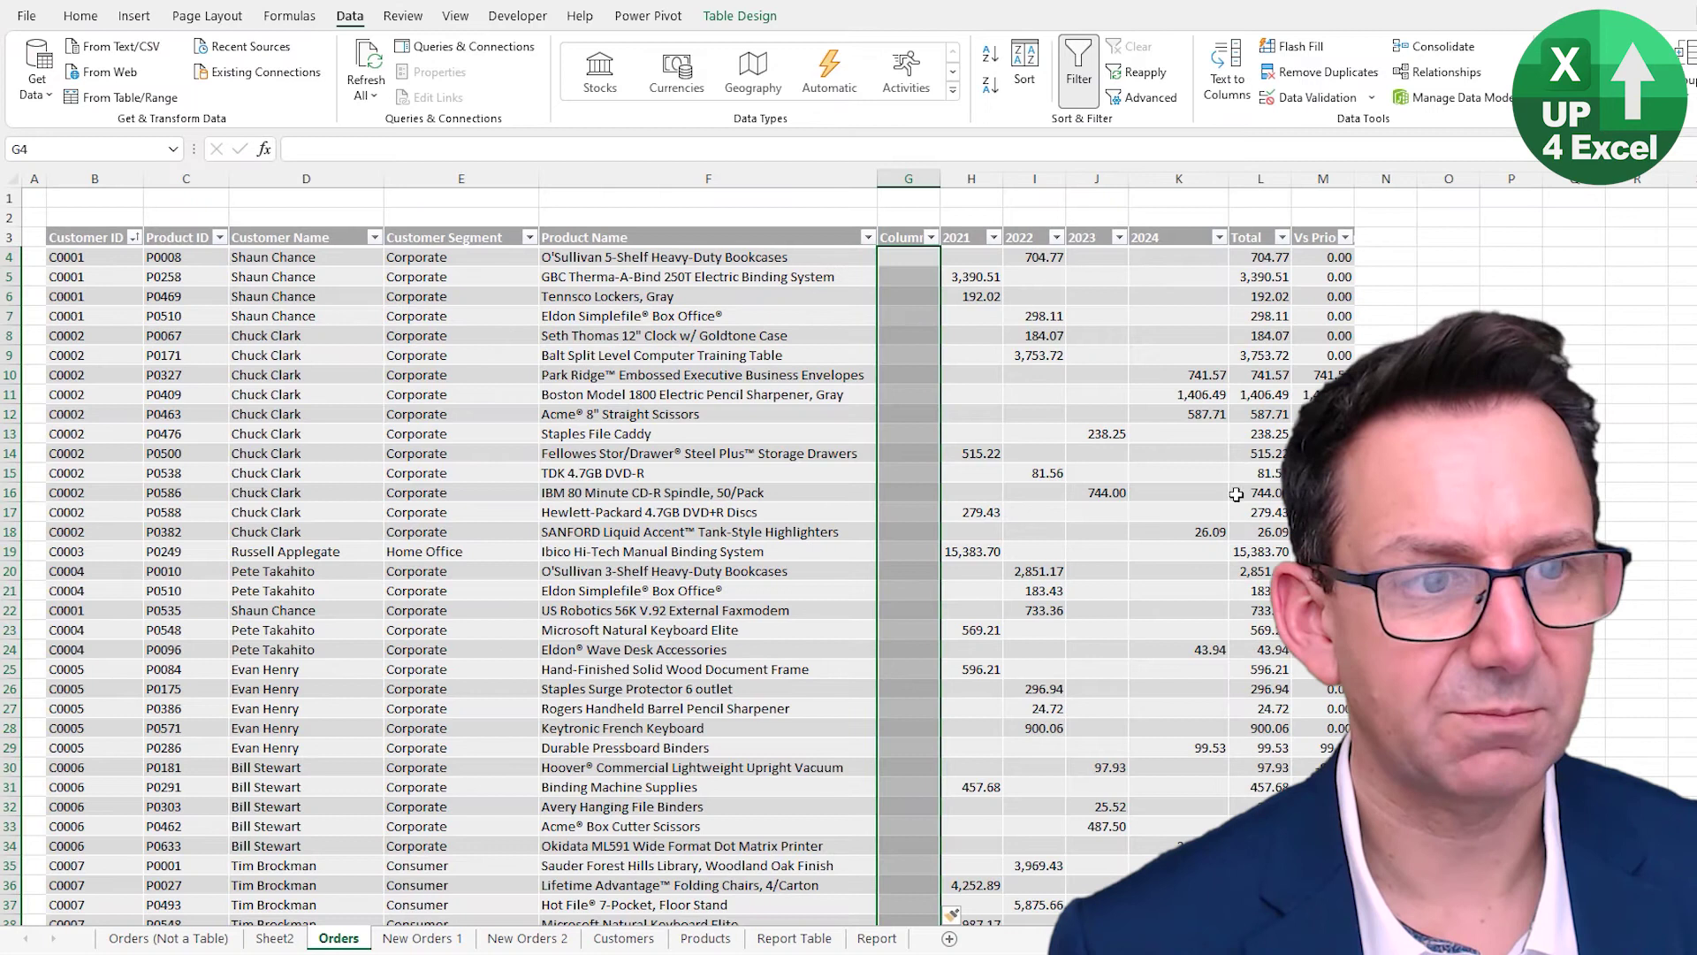
click(897, 237)
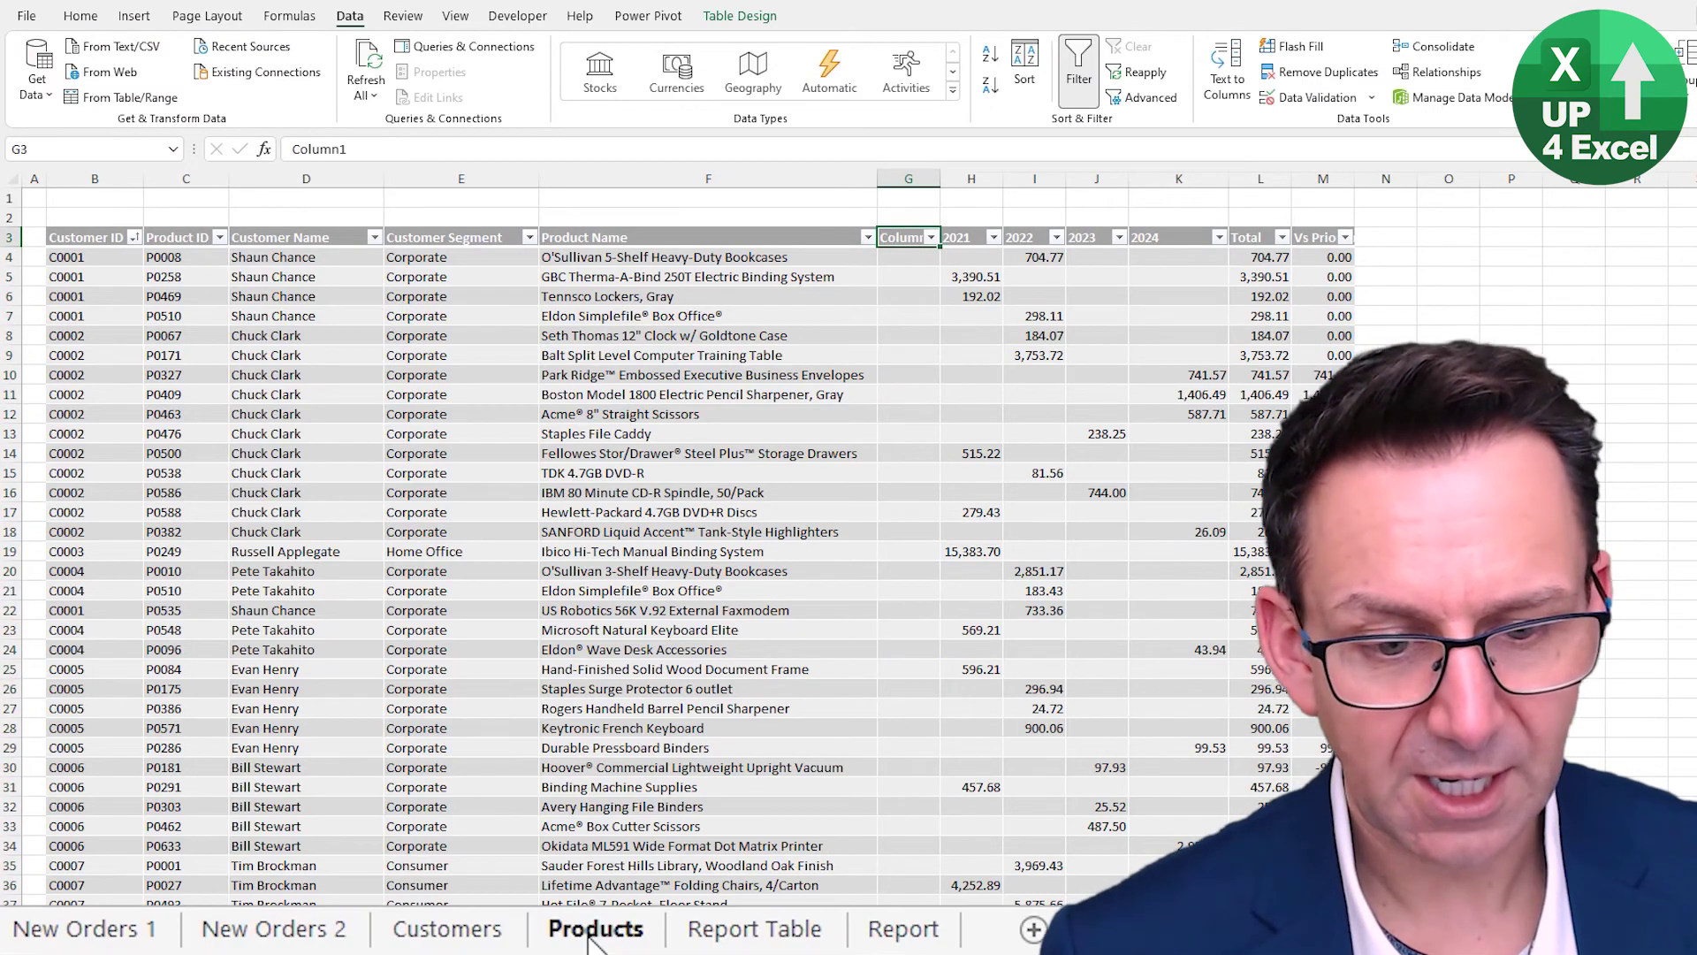
click(705, 937)
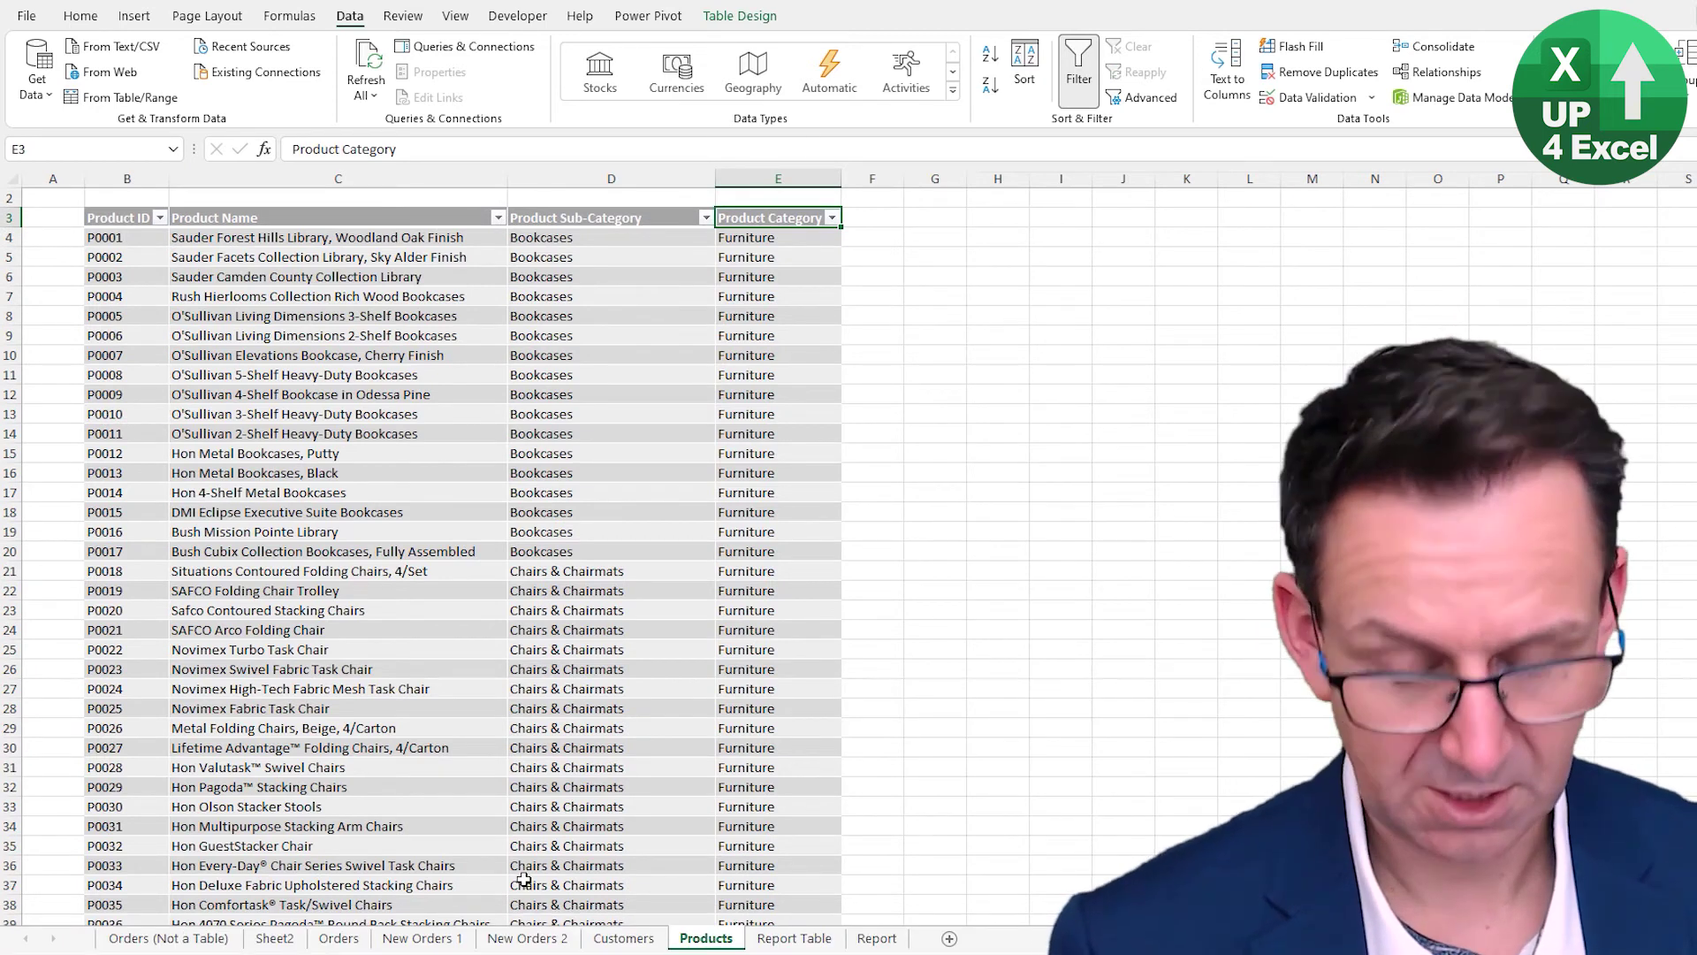
key(ctrl+c)
click(339, 938)
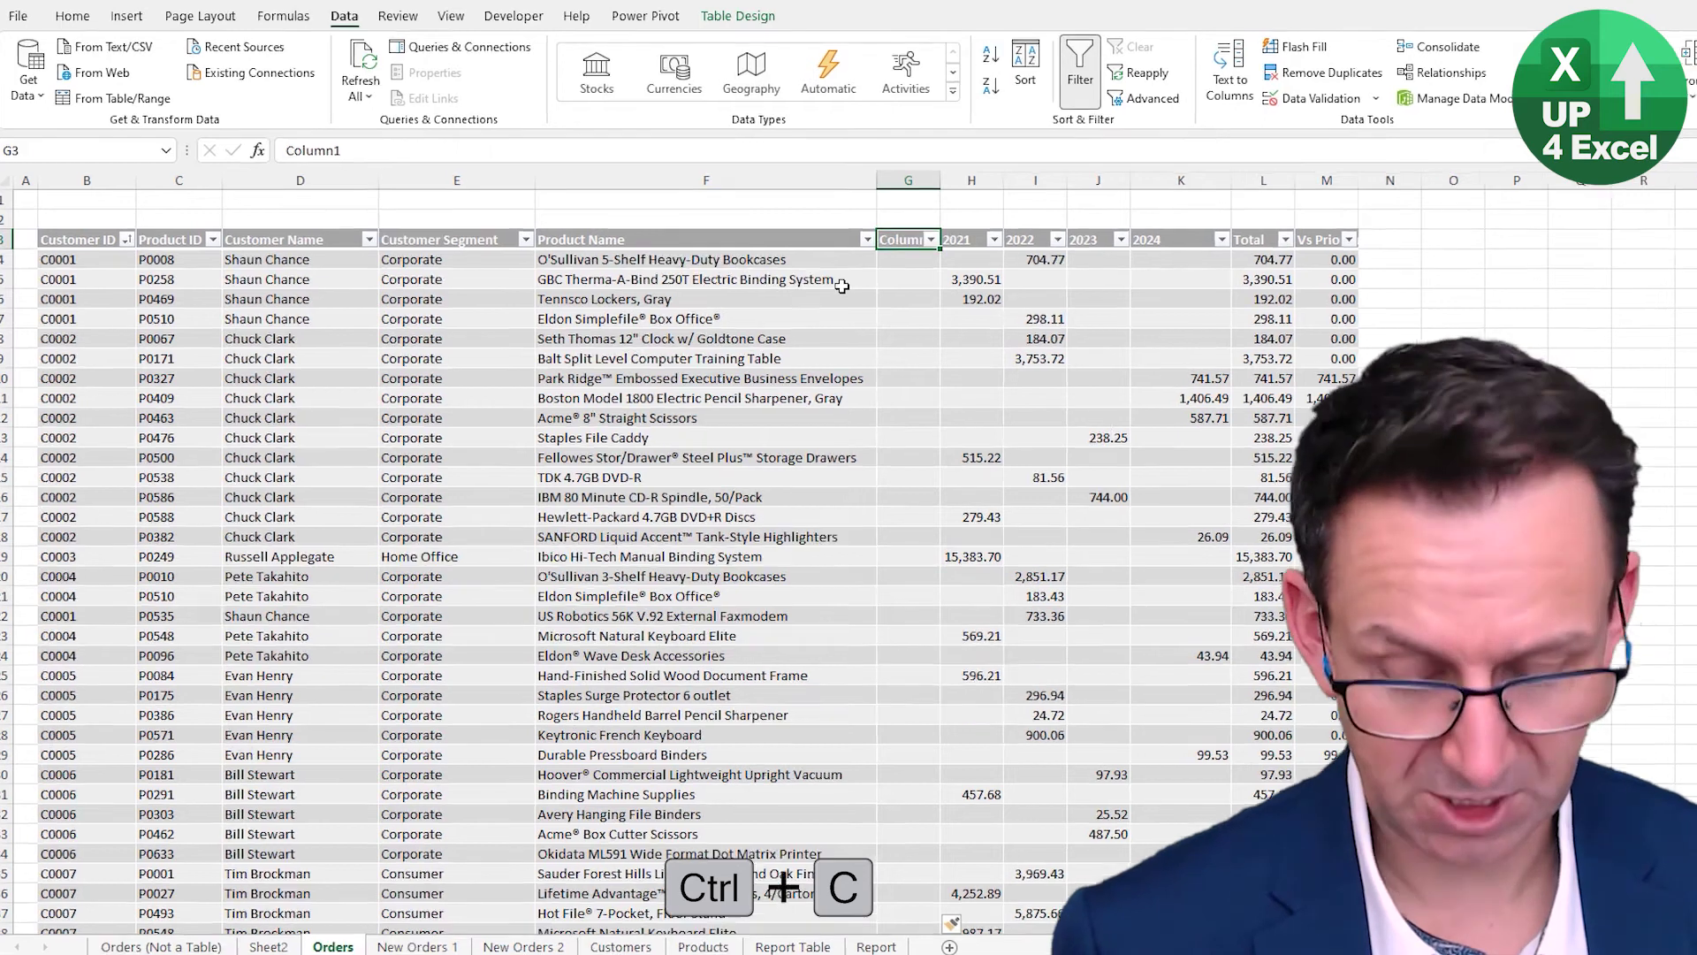
key(ctrl+v)
key(Return)
text(=XLOOKUP()
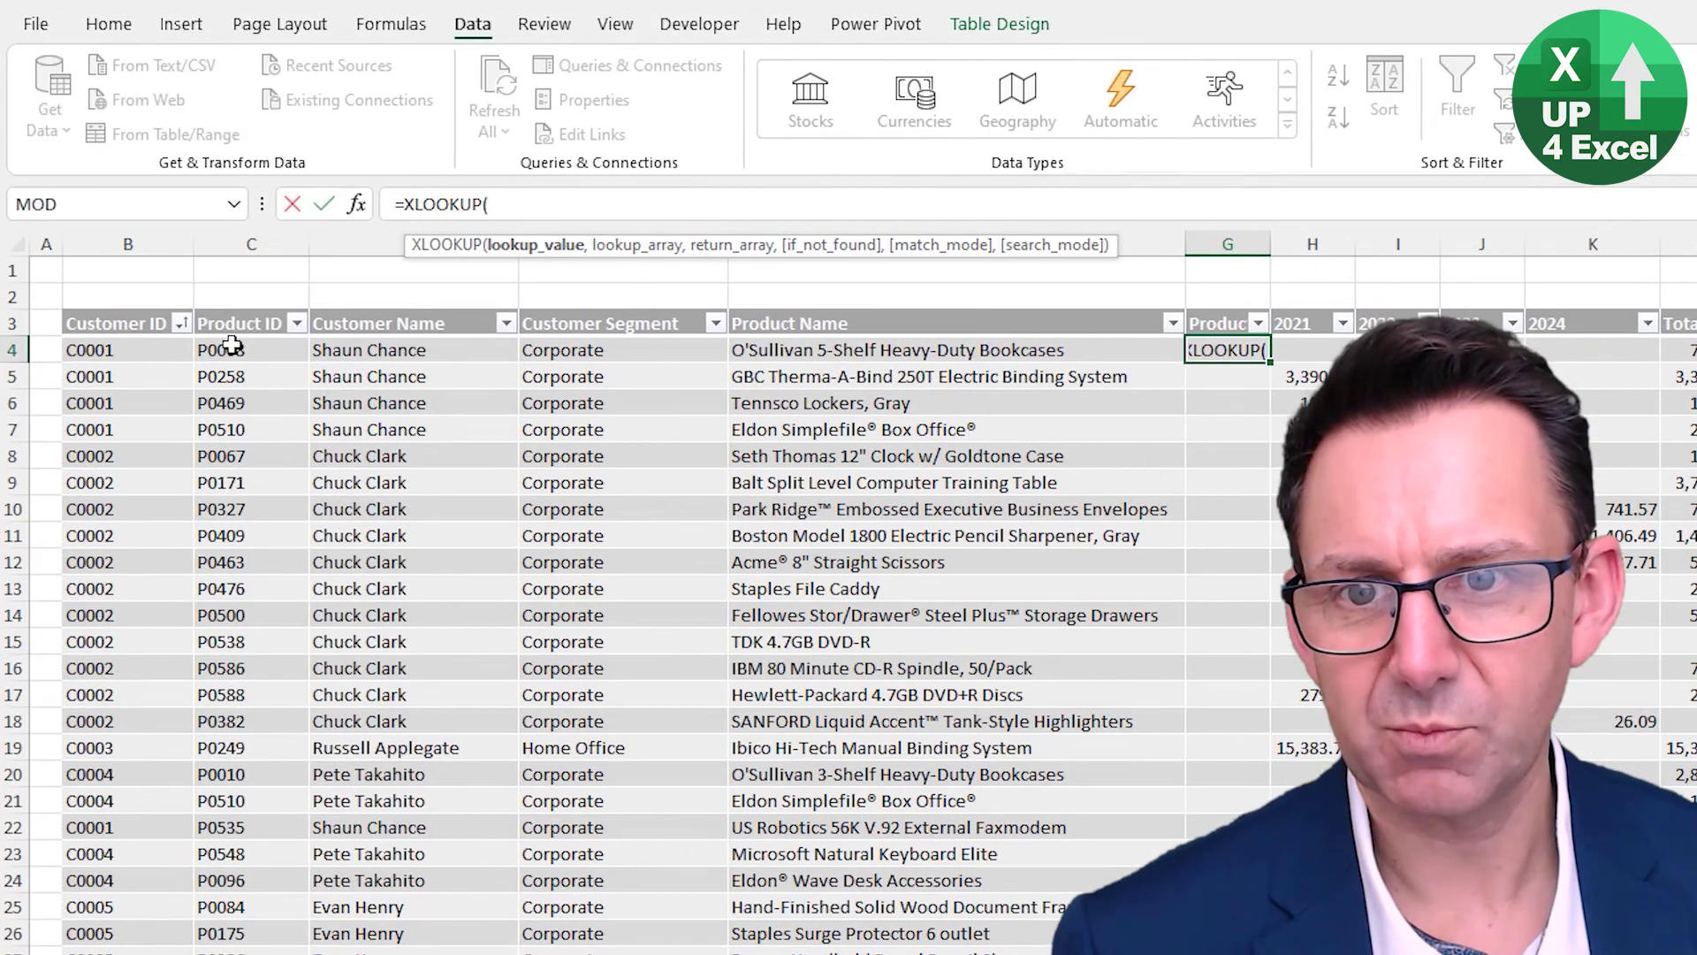
Complete the XLOOKUP: row's Product ID against tblProducts[Product ID], returning tblProducts[Product Category]
click(233, 250)
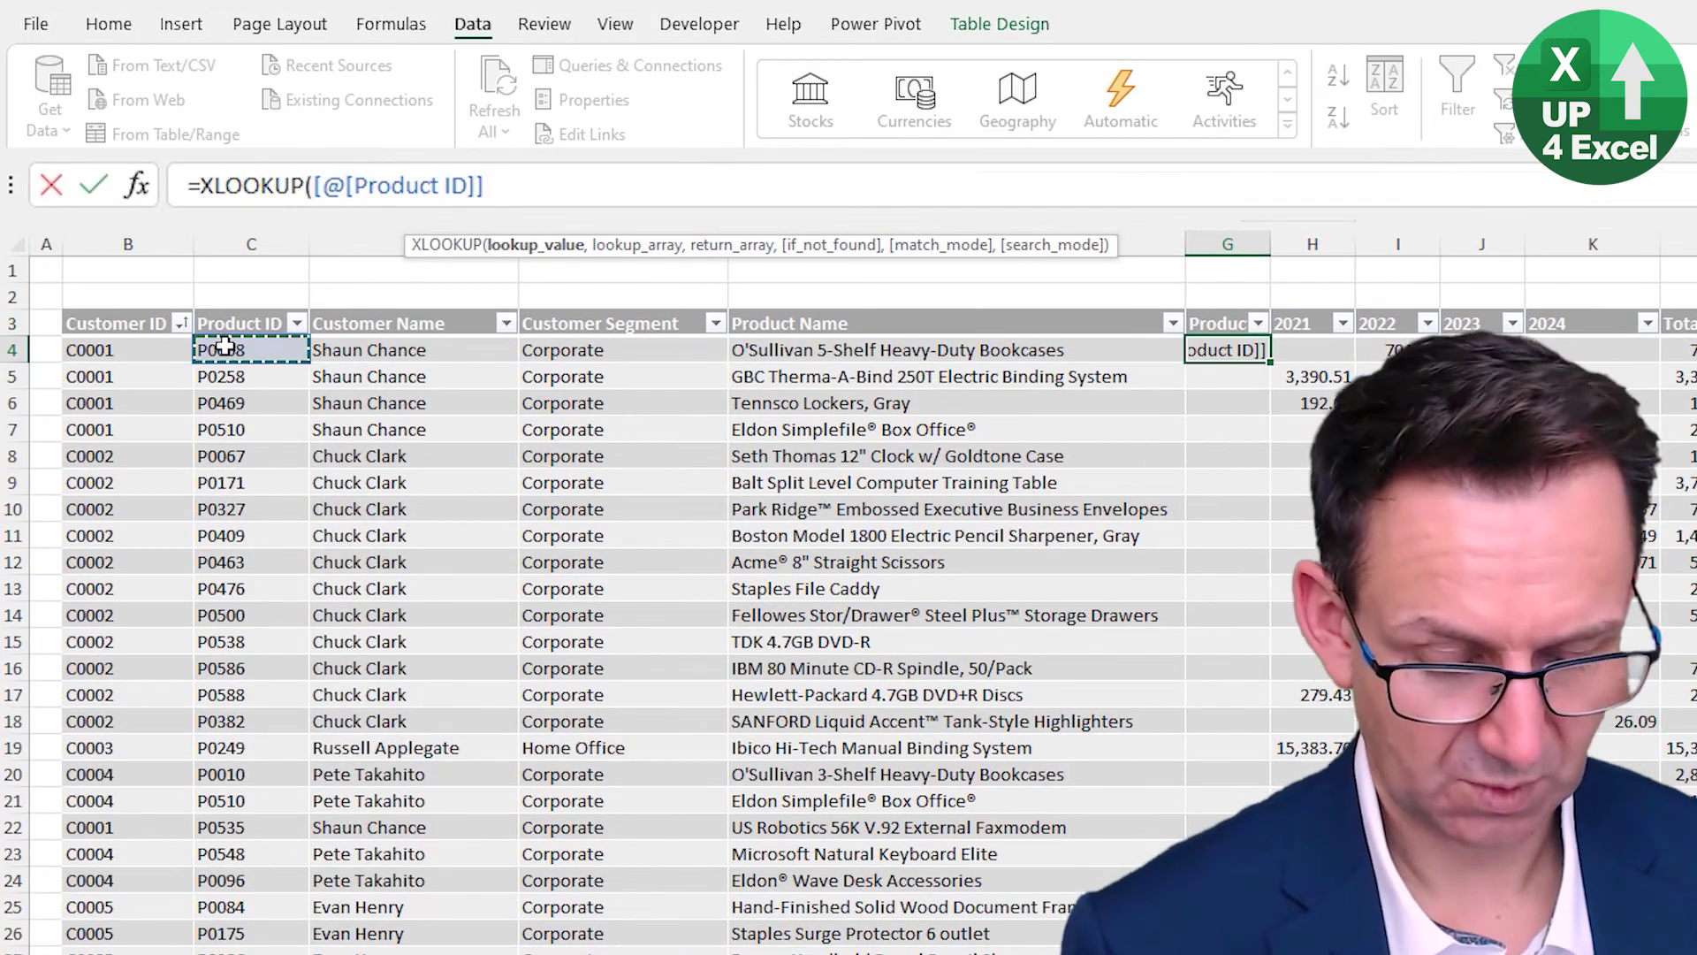
text(,)
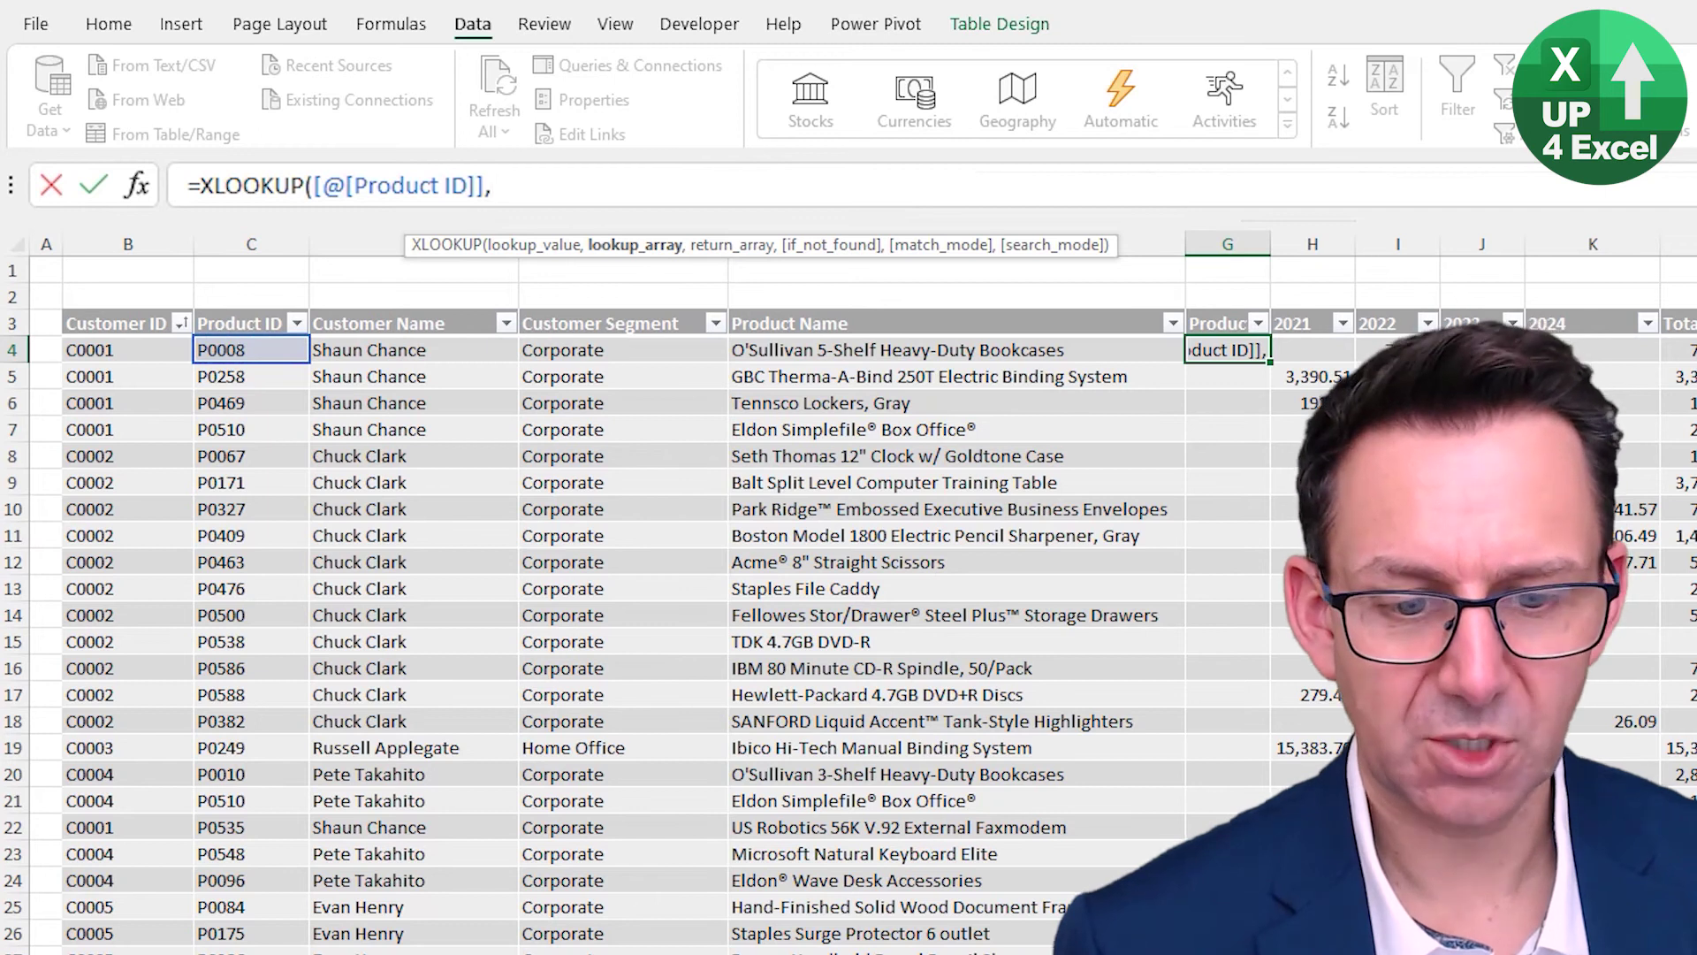
click(606, 935)
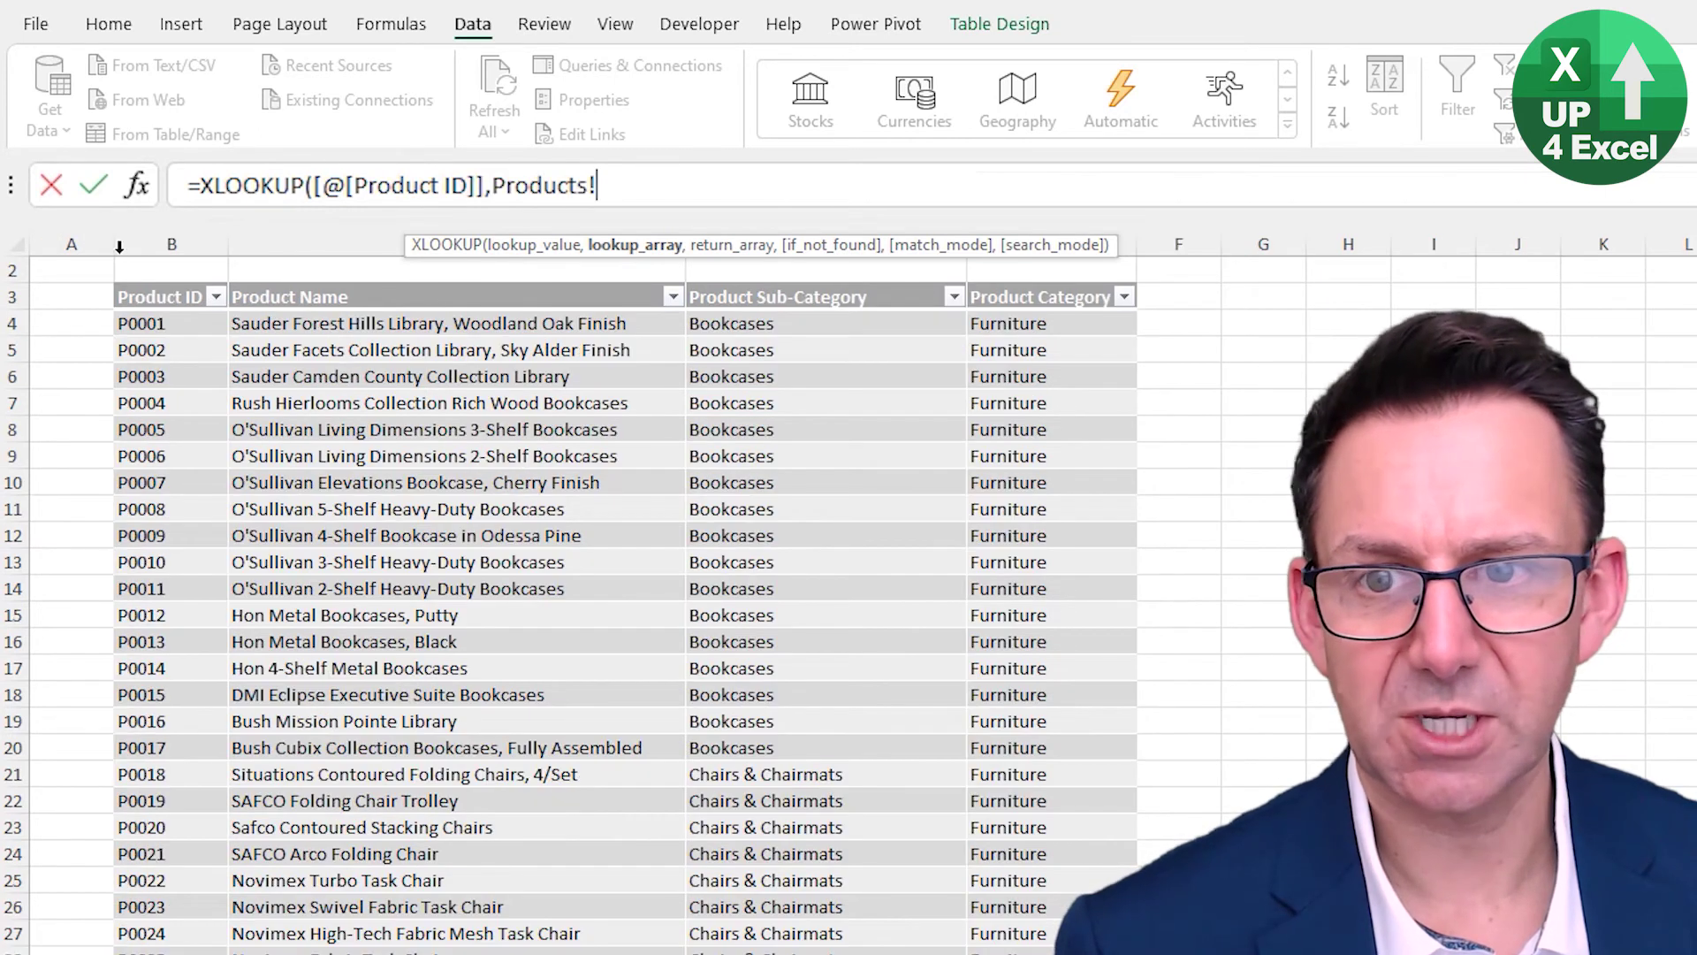
click(151, 289)
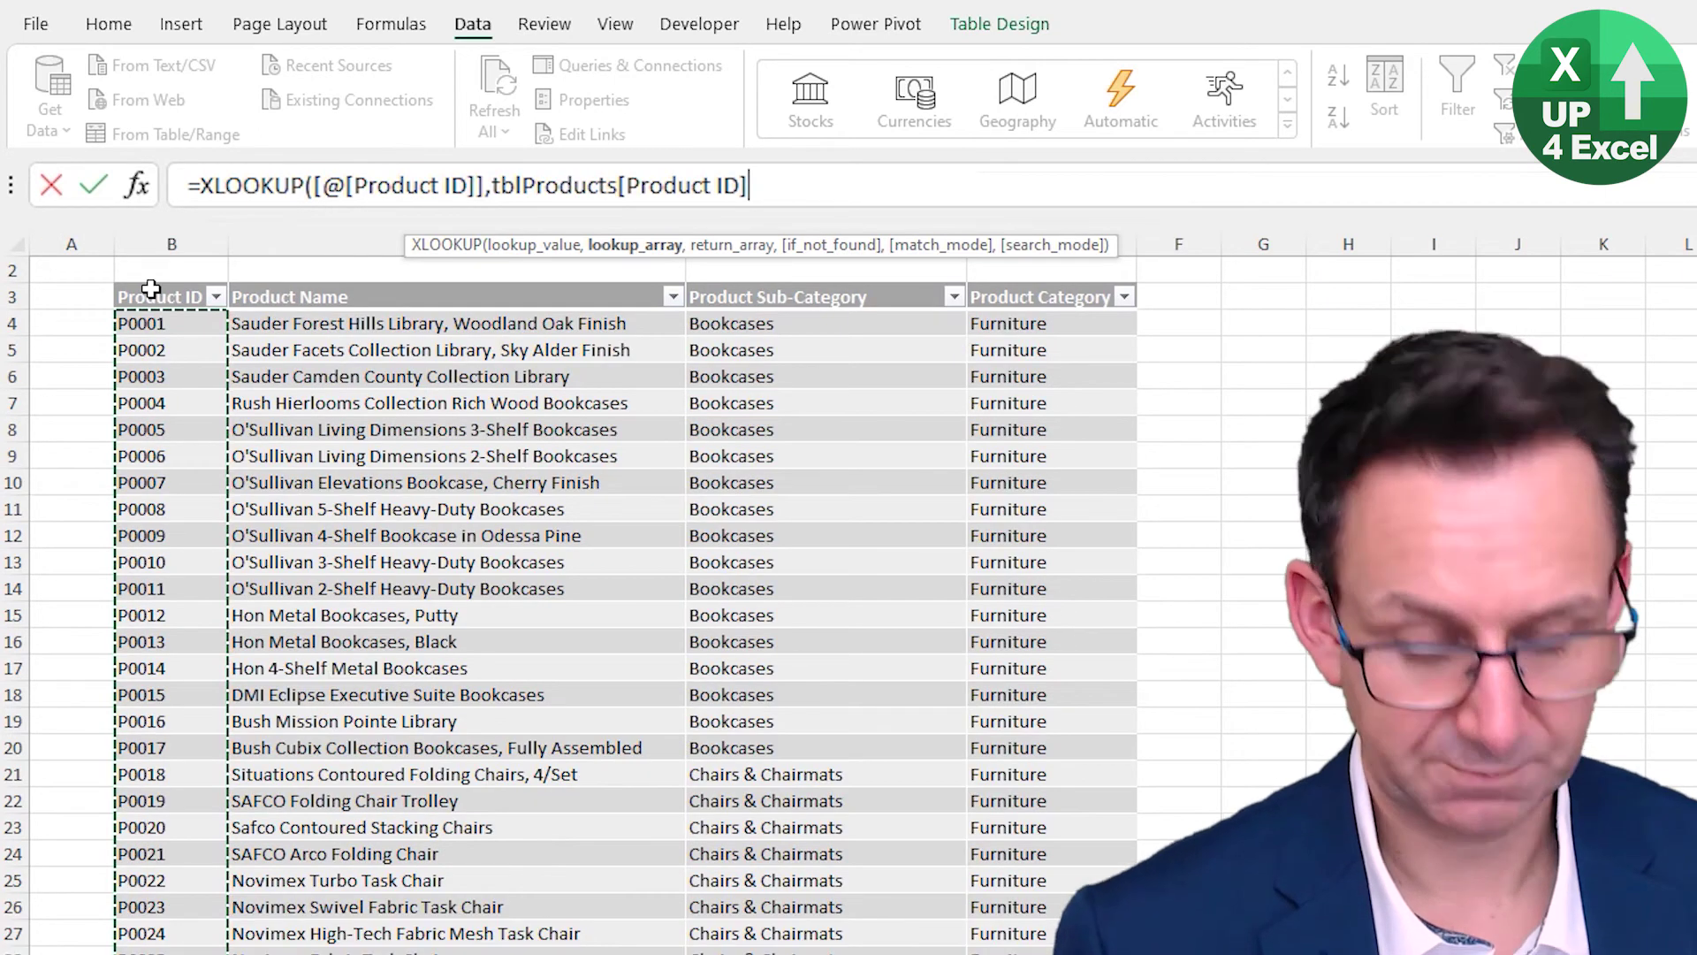
text(,)
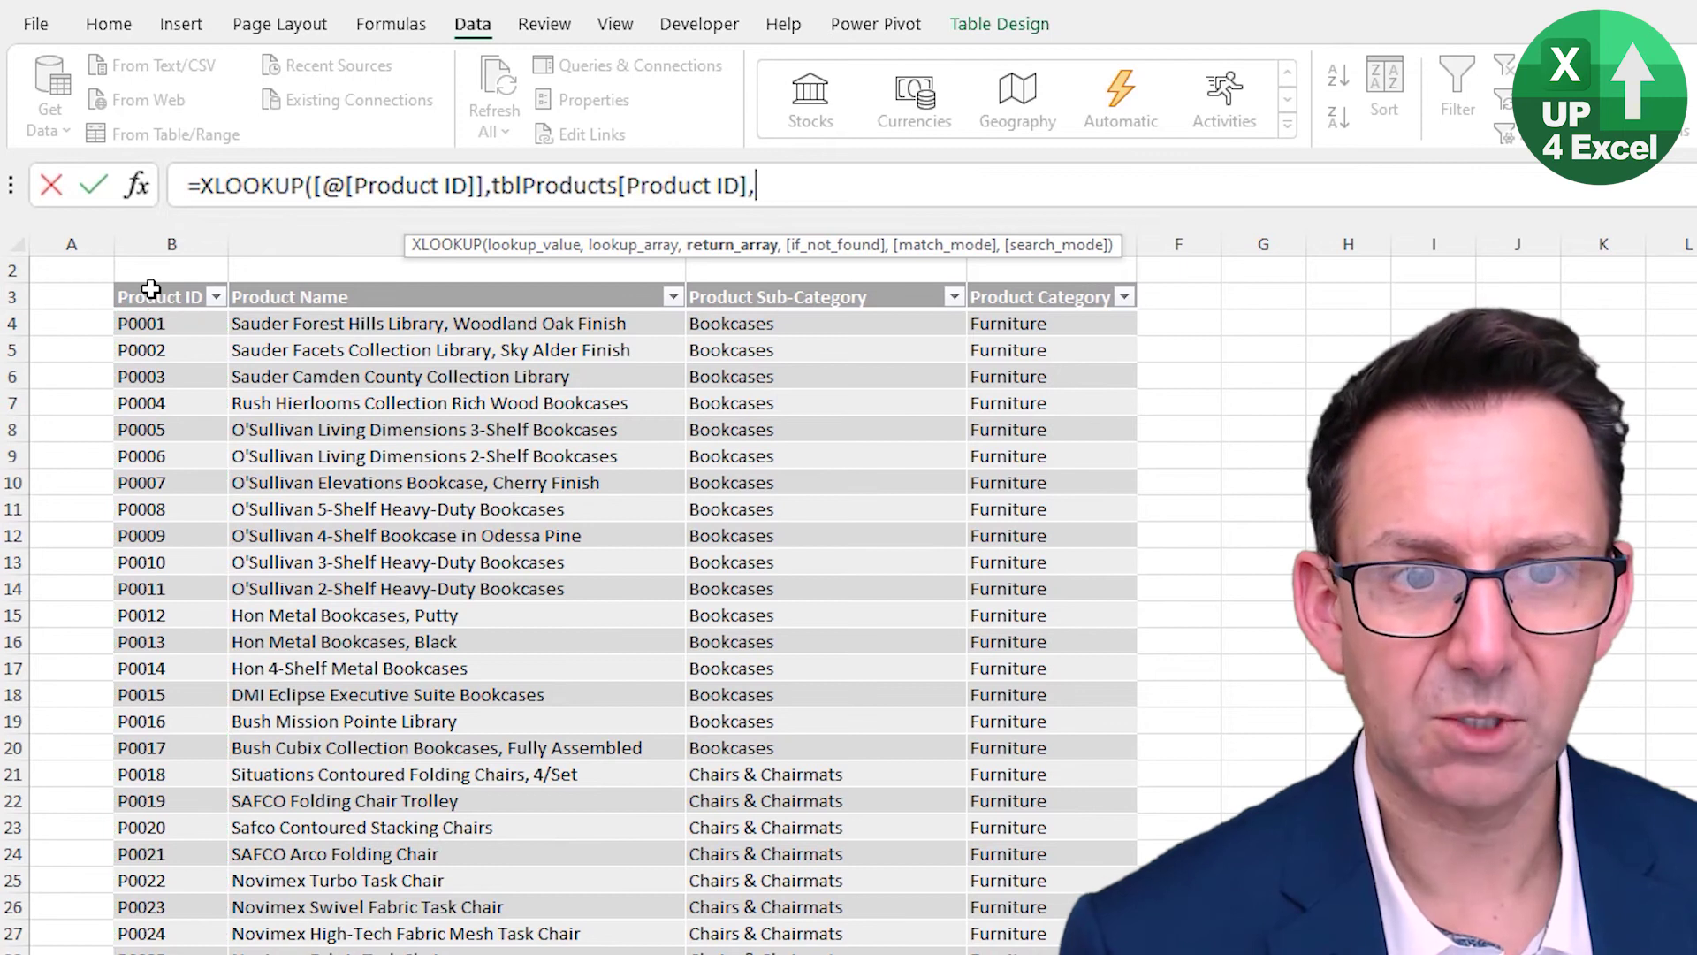
click(1028, 283)
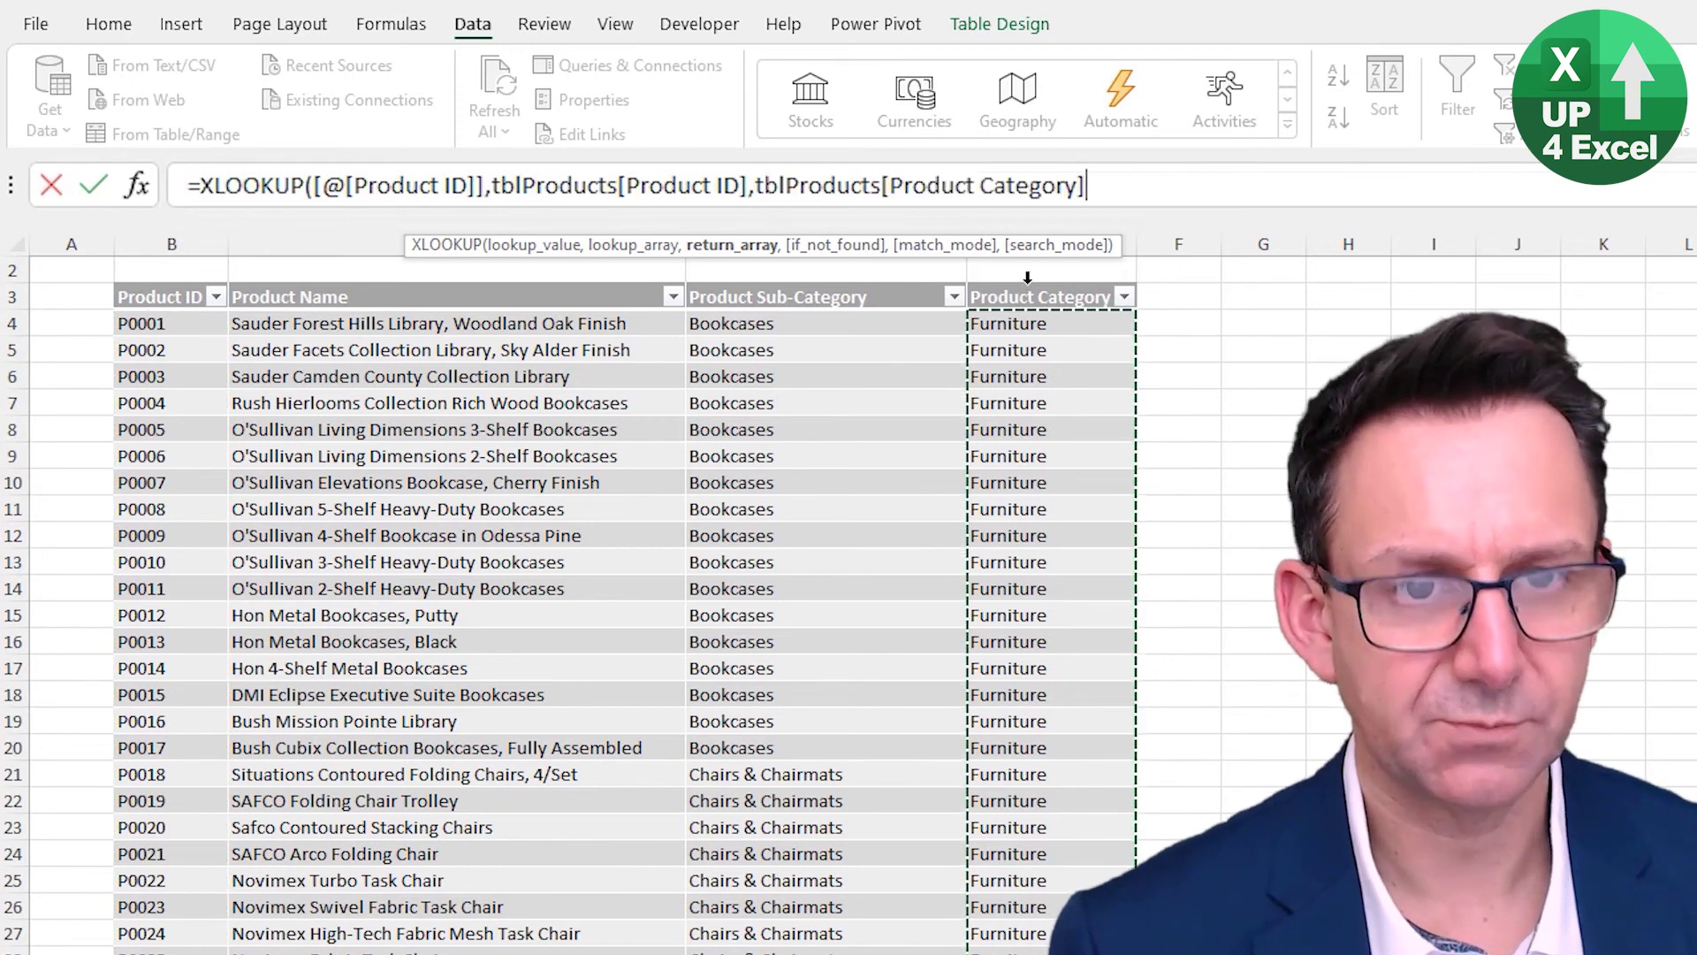
text())
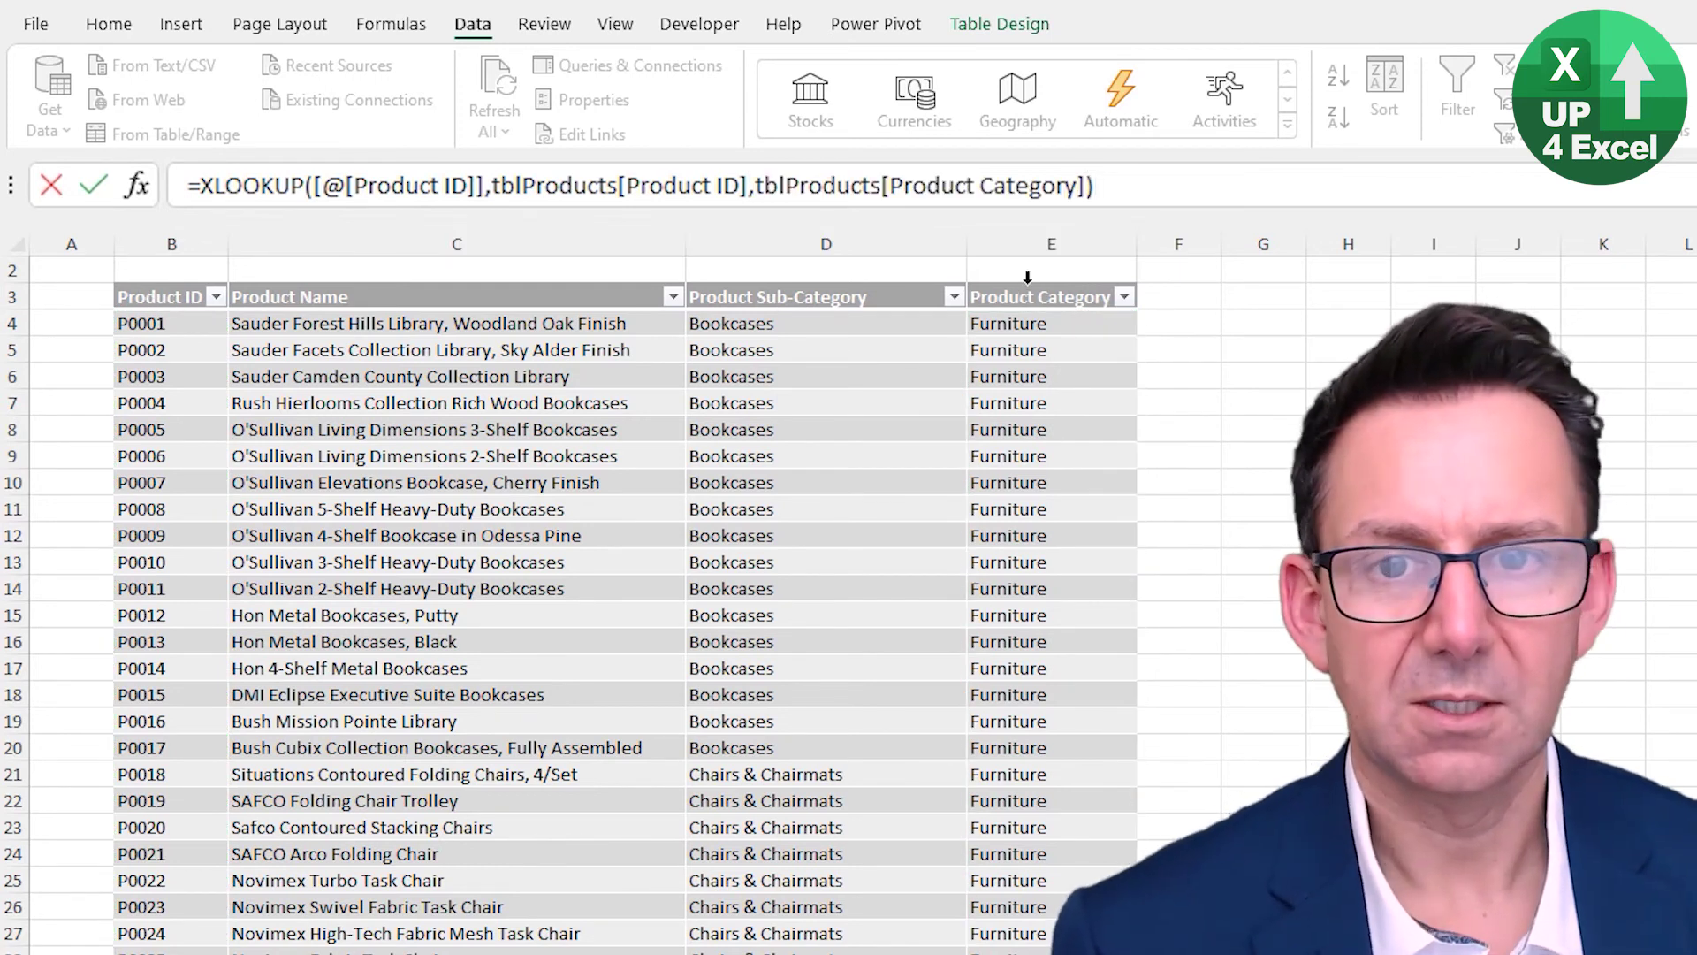
key(Return)
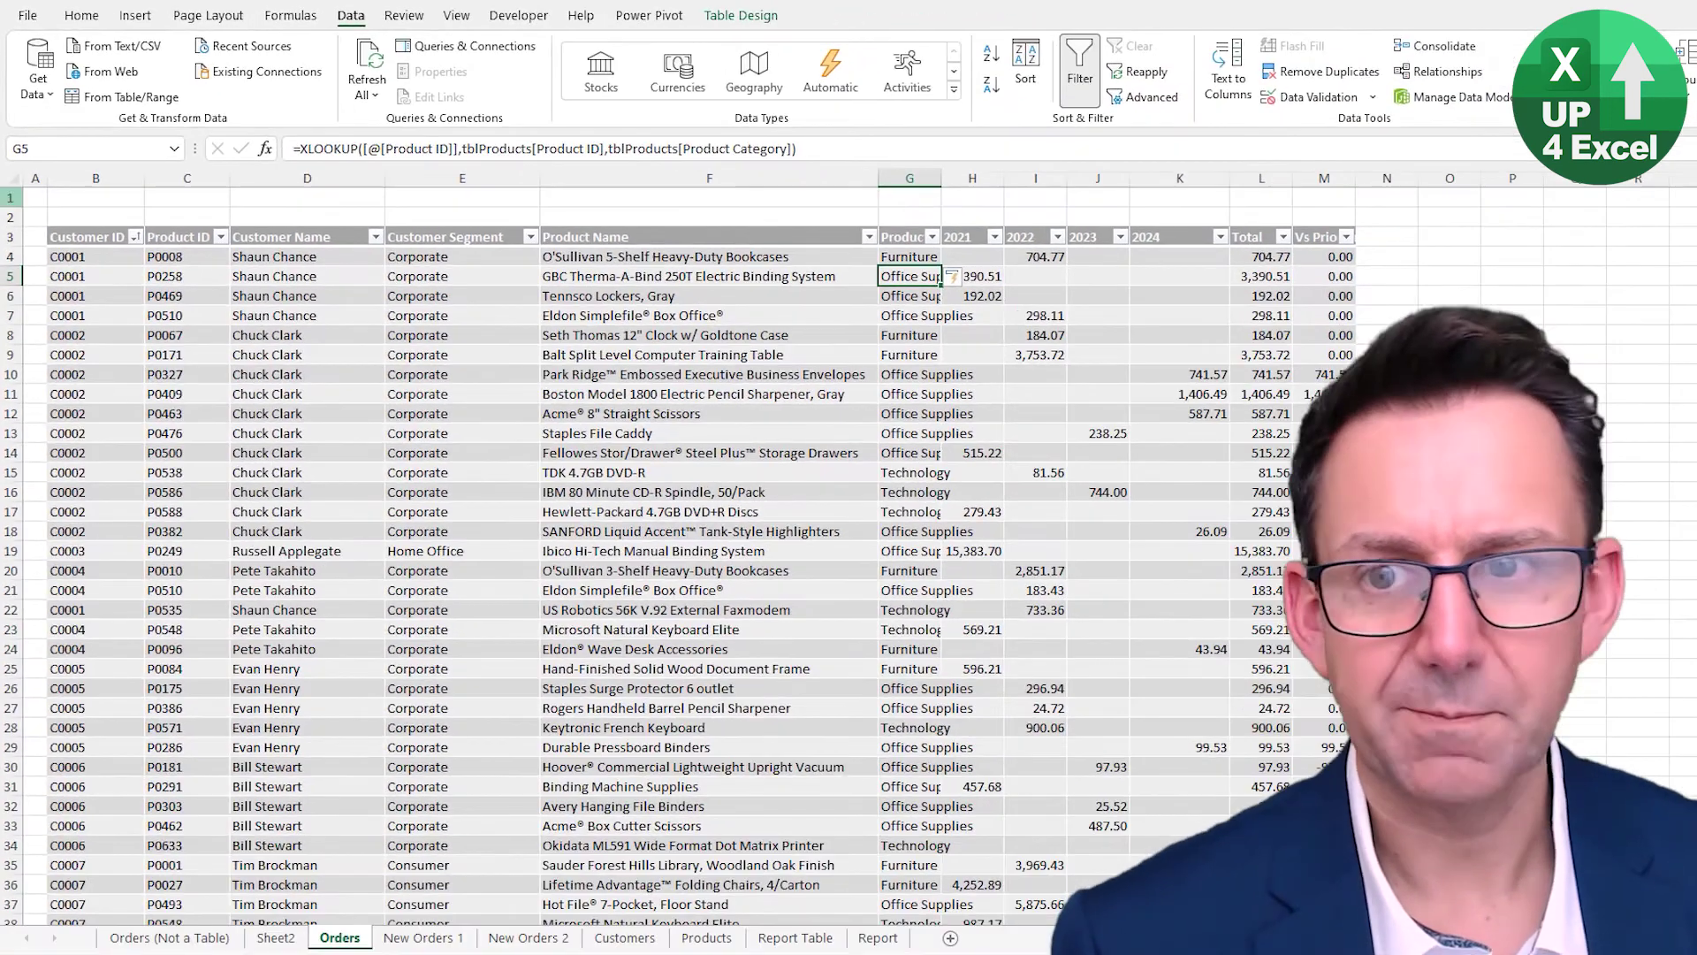
click(15, 244)
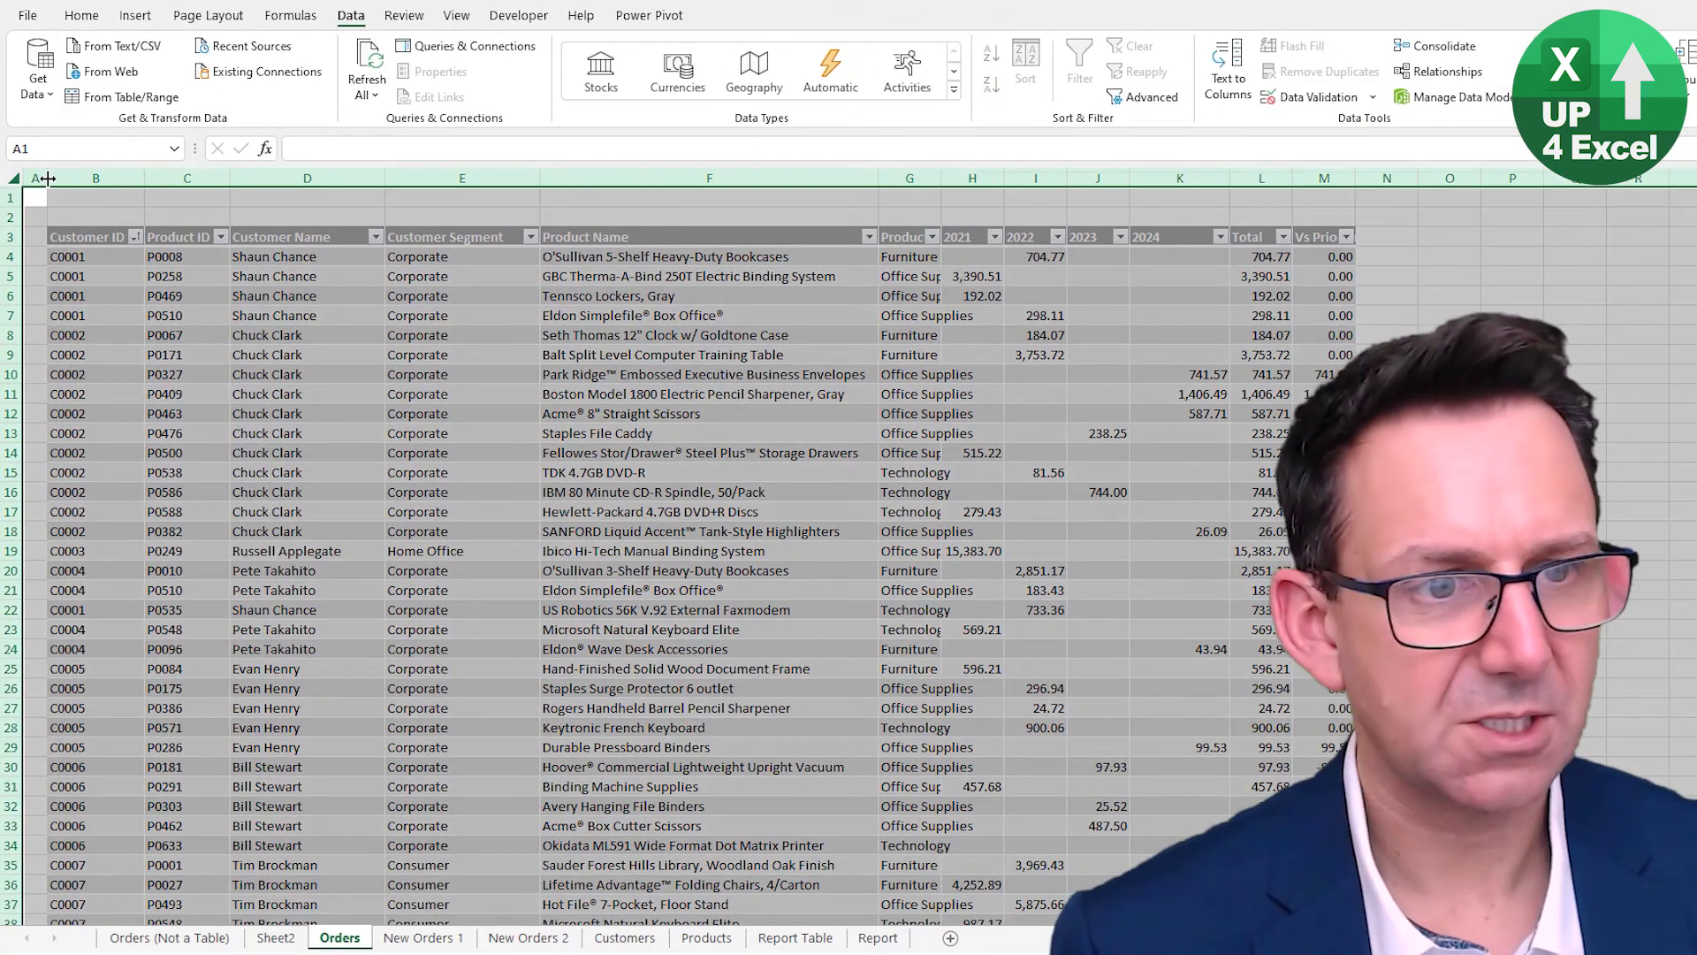
Auto-fit every column width on the Orders sheet and review the Customer Segment lookup results
double_click(47, 178)
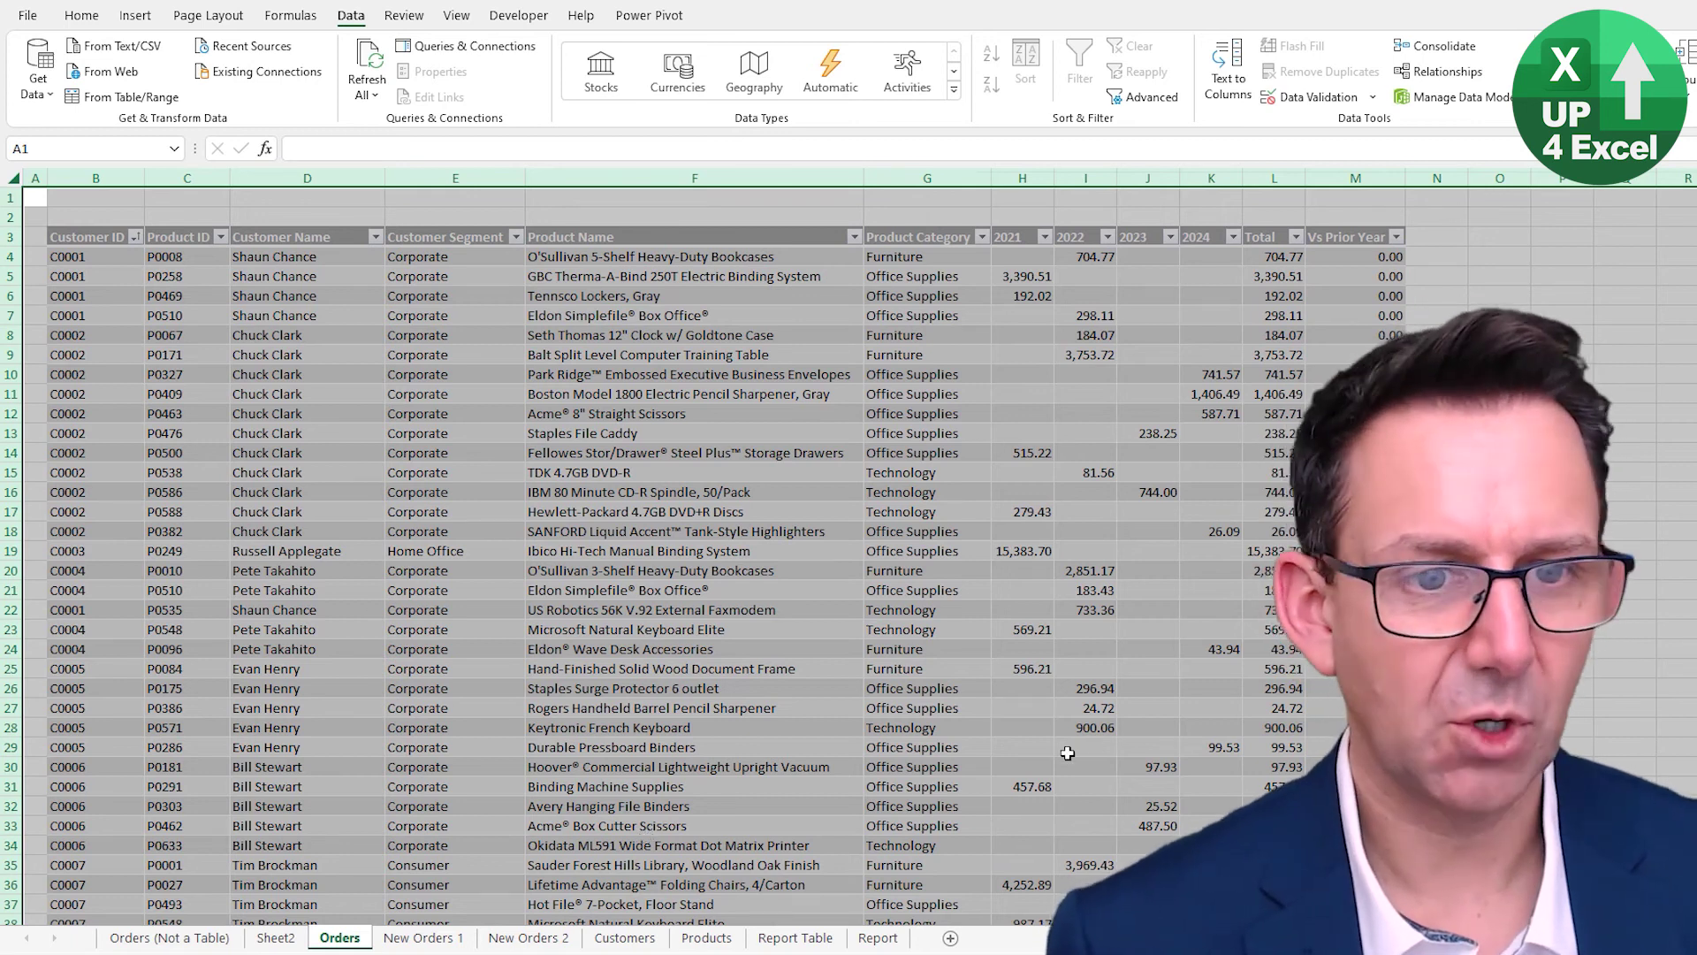
click(427, 492)
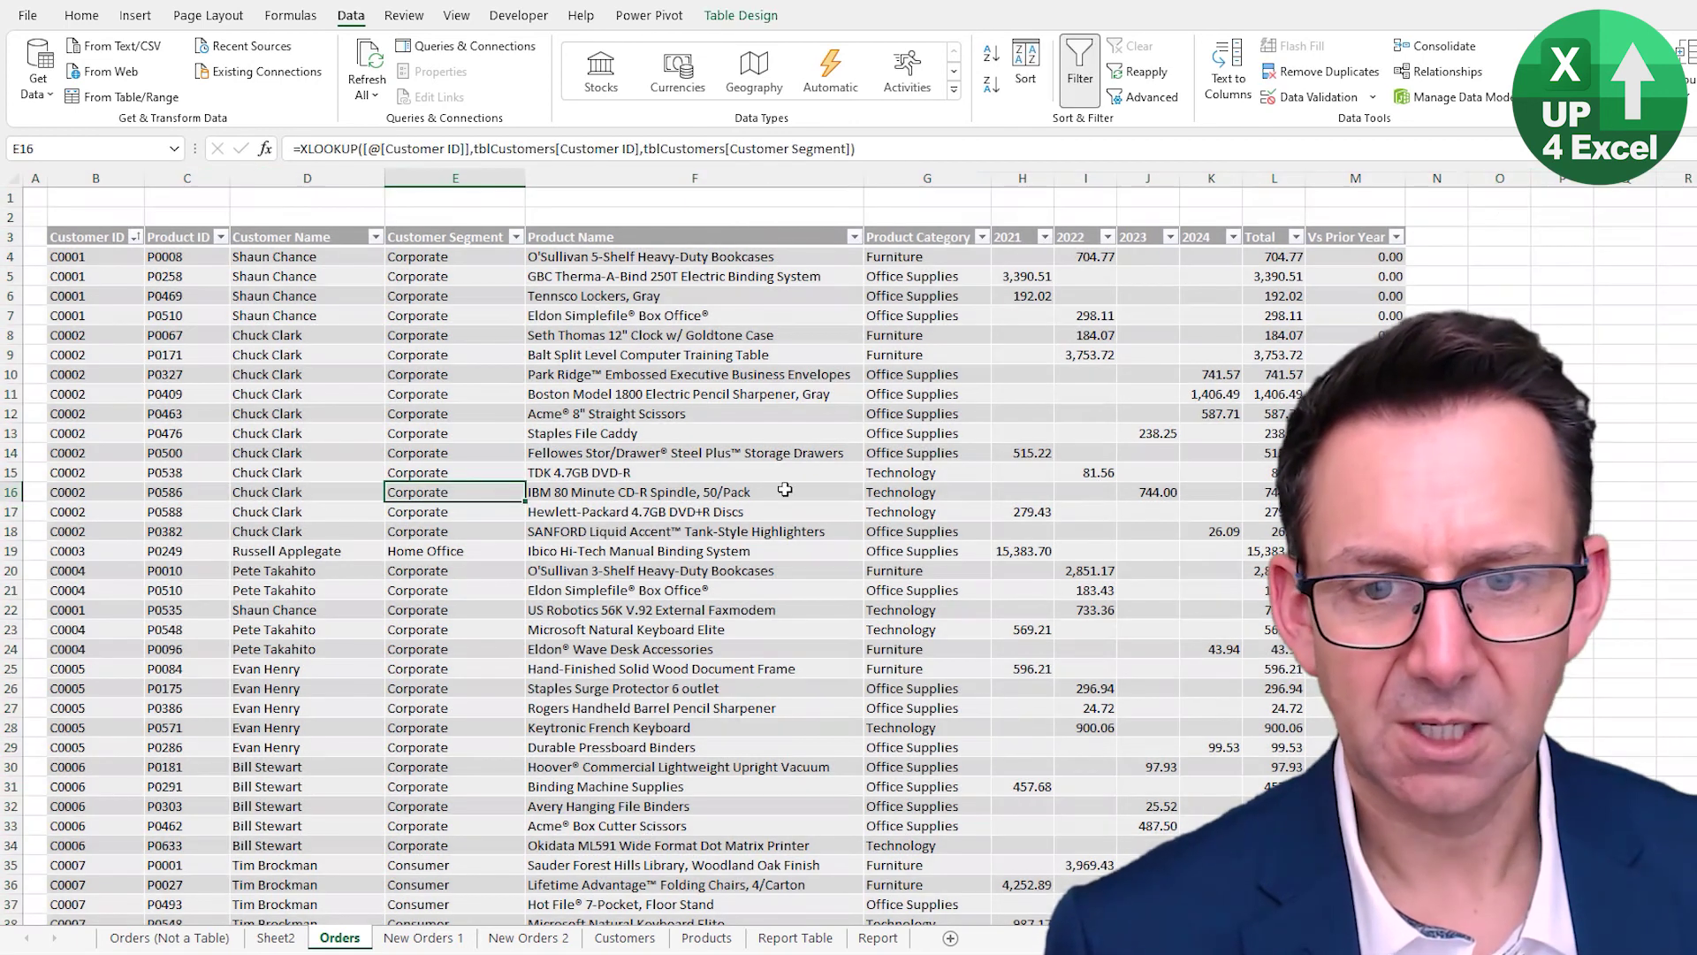
click(924, 455)
click(475, 416)
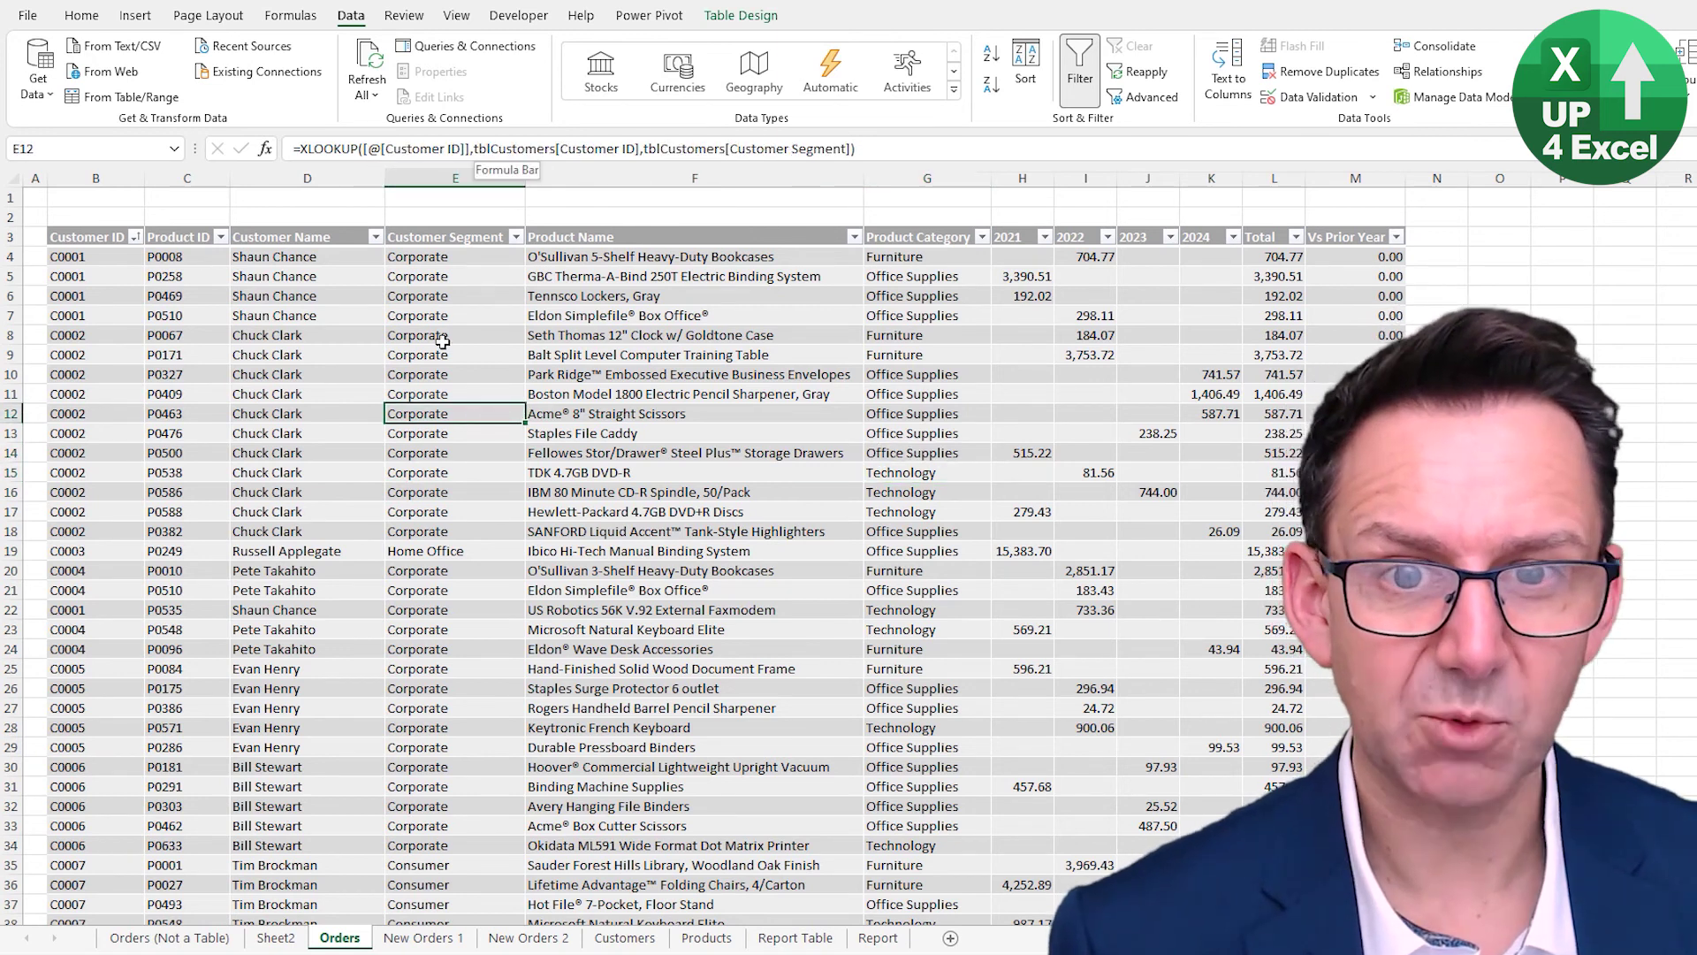
click(434, 224)
ctrl+click(586, 226)
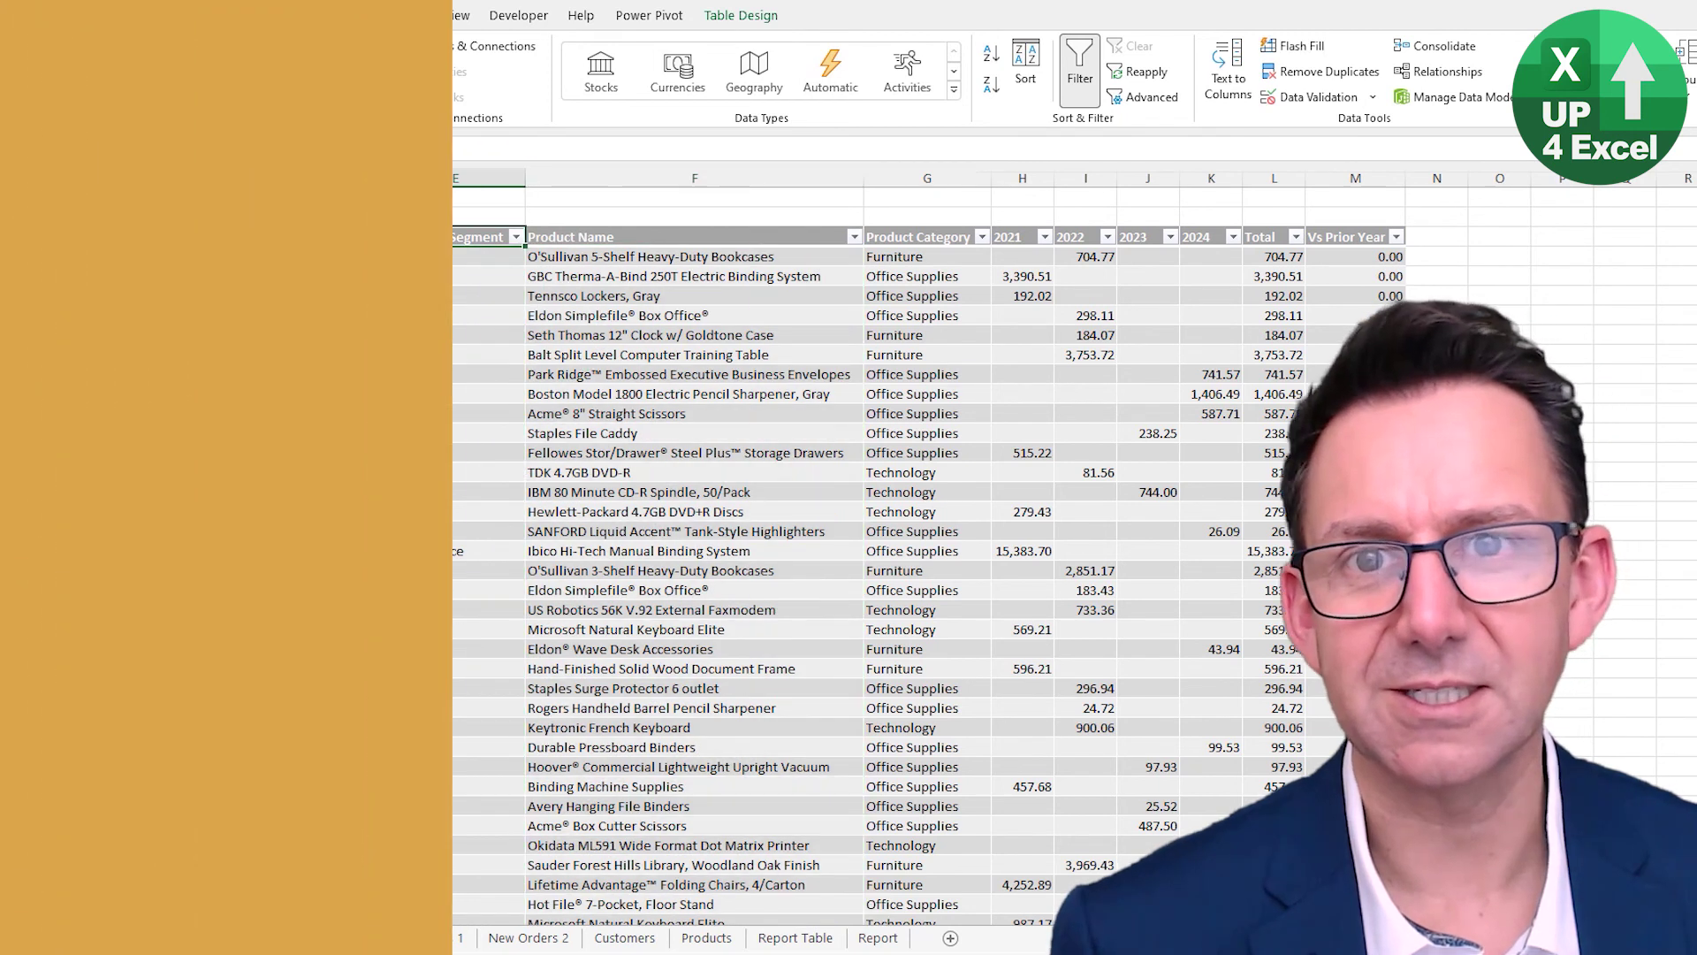